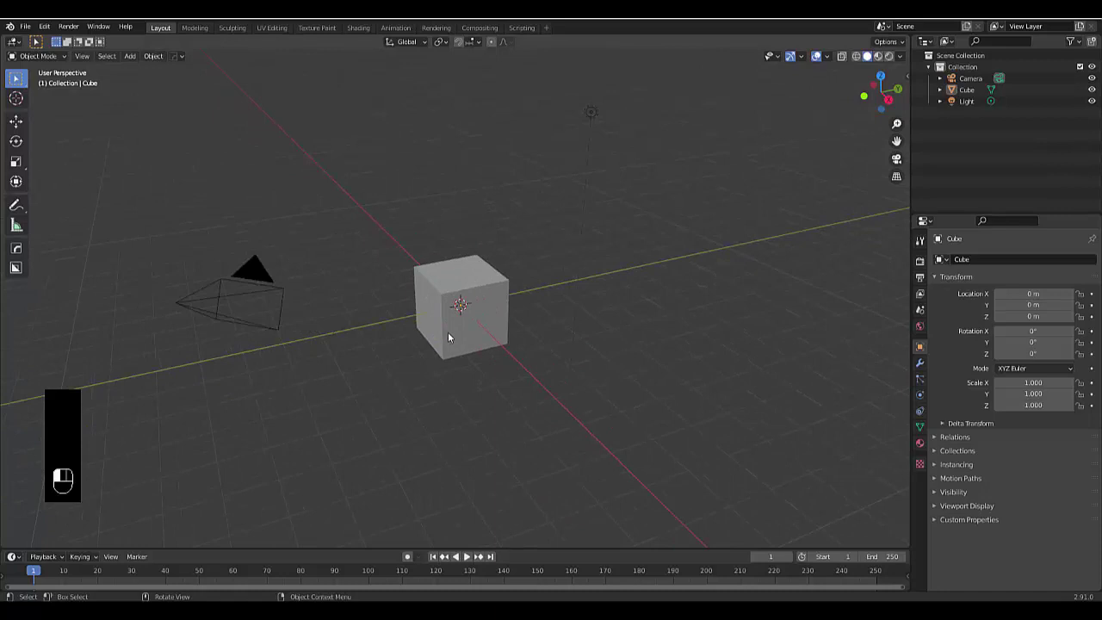
# Step: Resize the default cube to 6 m in X, 6 m in Y and 1 m in Z
pyautogui.click(448, 334)
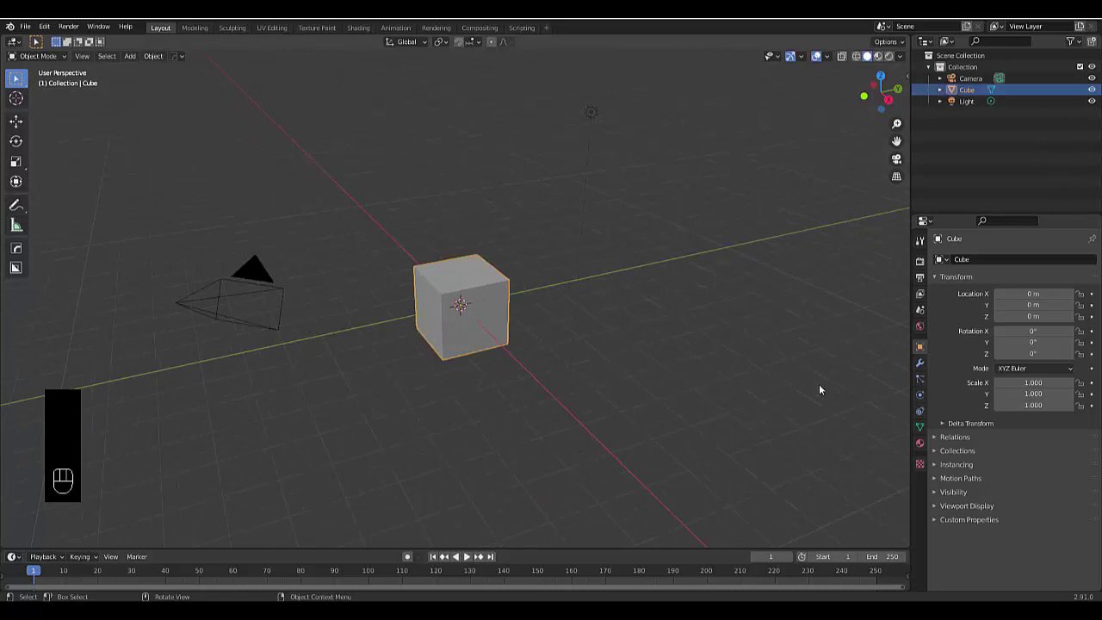
pyautogui.press('n')
pyautogui.click(839, 253)
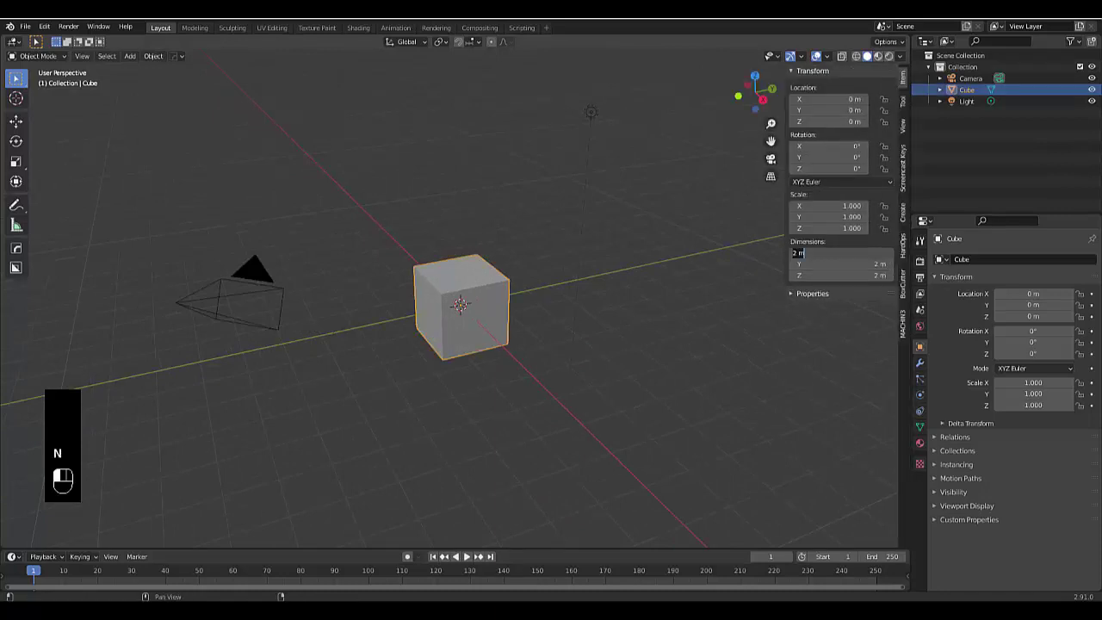
pyautogui.write('6')
pyautogui.press('Return')
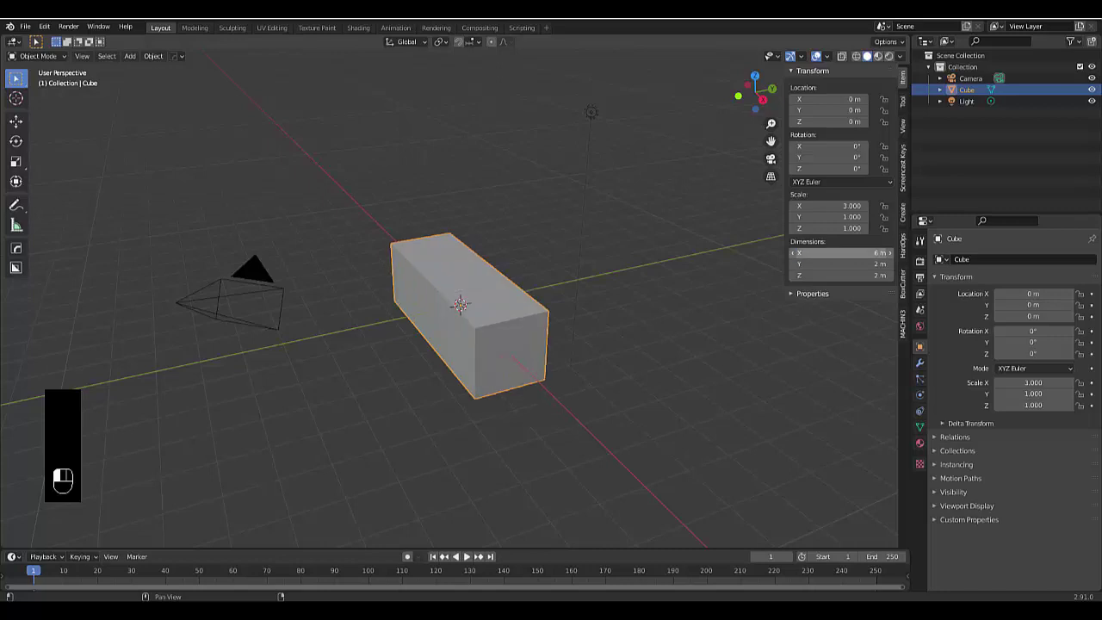
pyautogui.click(839, 264)
pyautogui.write('6')
pyautogui.press('Return')
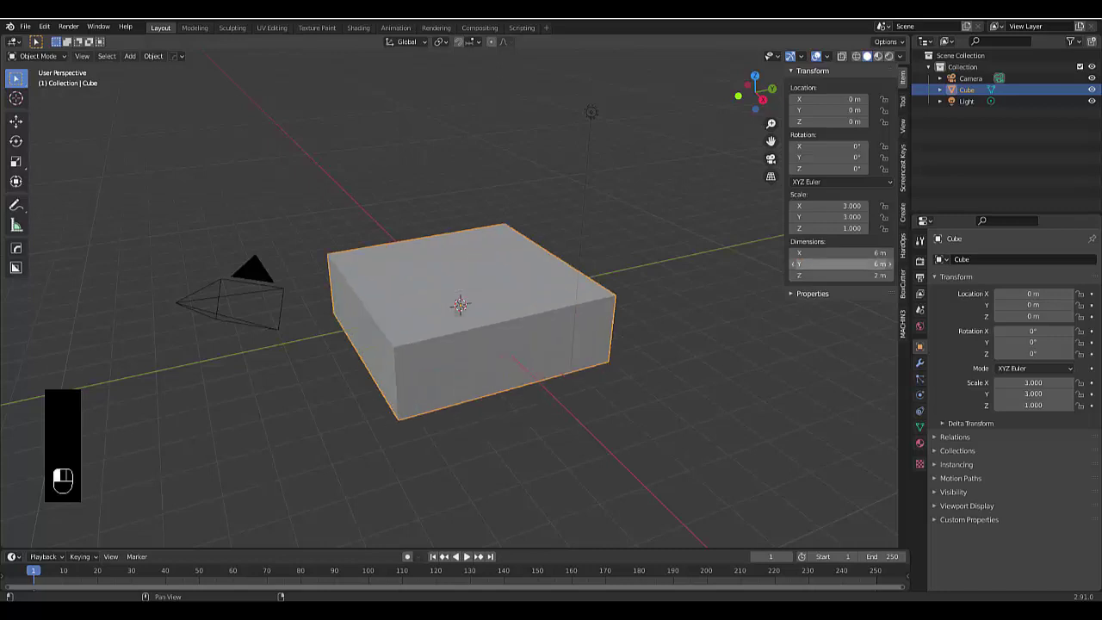
pyautogui.click(840, 275)
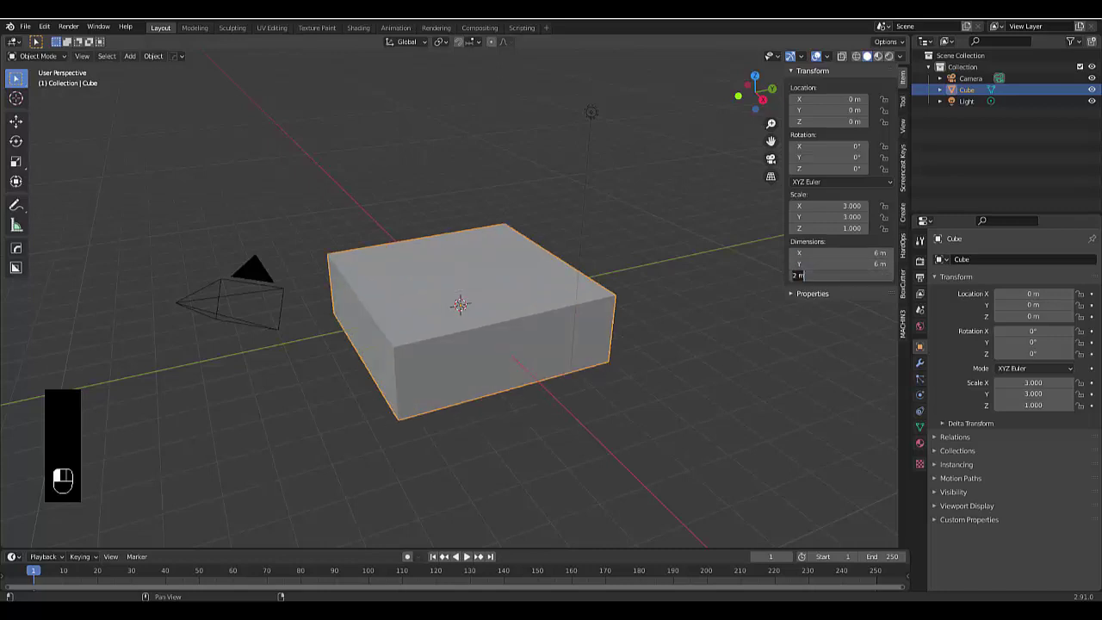
pyautogui.write('0')
pyautogui.press('BackSpace')
pyautogui.write('1')
pyautogui.press('Return')
# Step: Inset the top face of the flattened cube slightly, leaving a thin rim along its outer edges
pyautogui.moveTo(157, 545); pyautogui.dragTo(335, 354, button='middle')
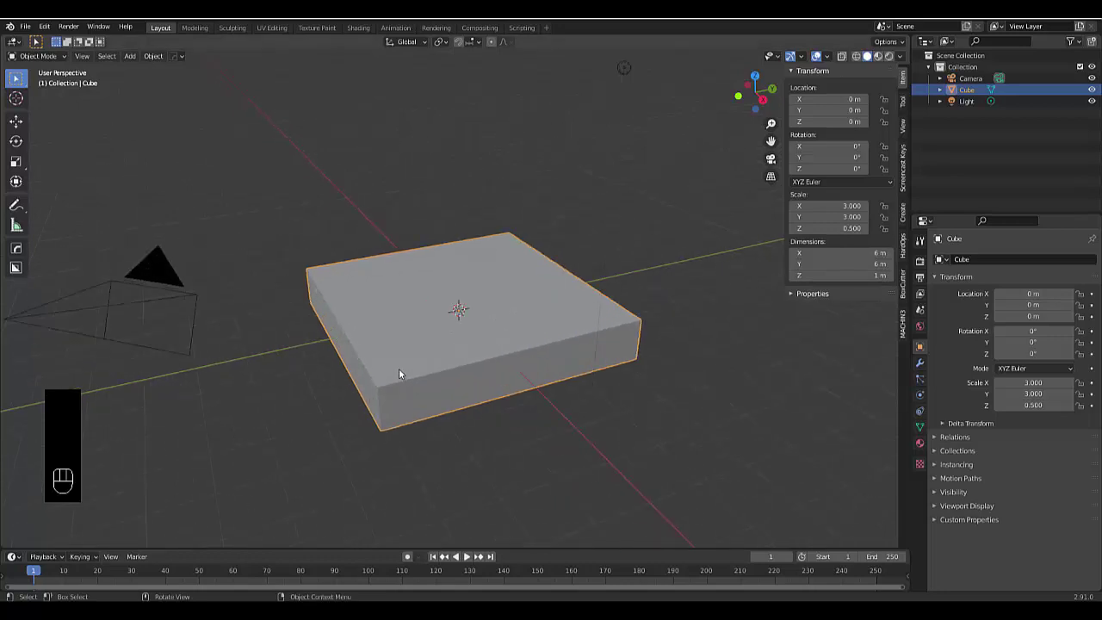
pyautogui.press('Tab')
pyautogui.press('3')
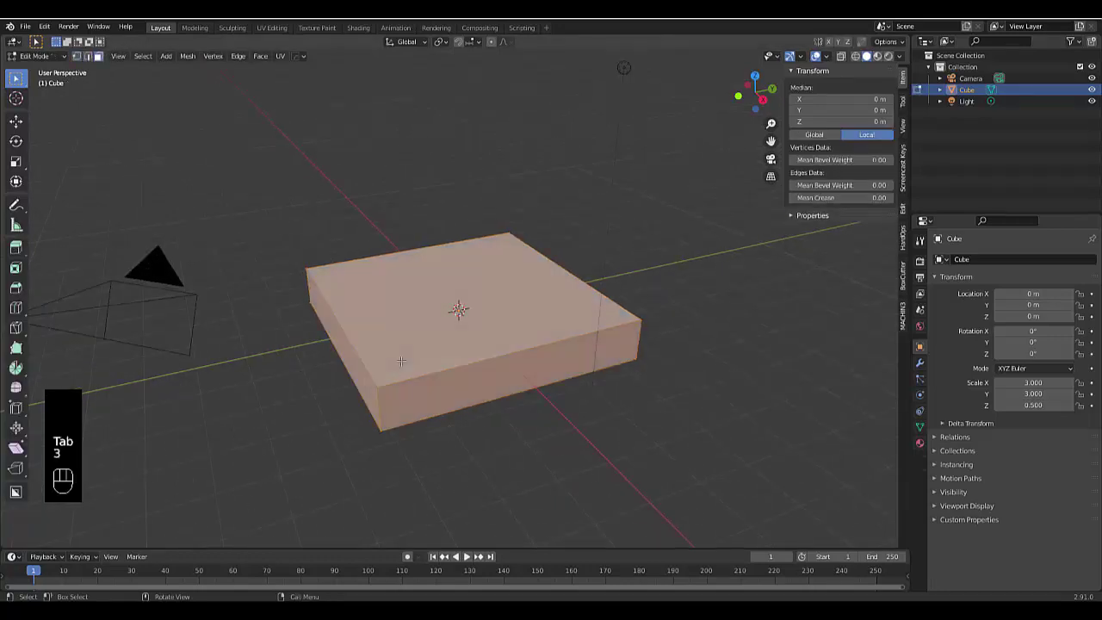
pyautogui.click(400, 362)
pyautogui.press('i')
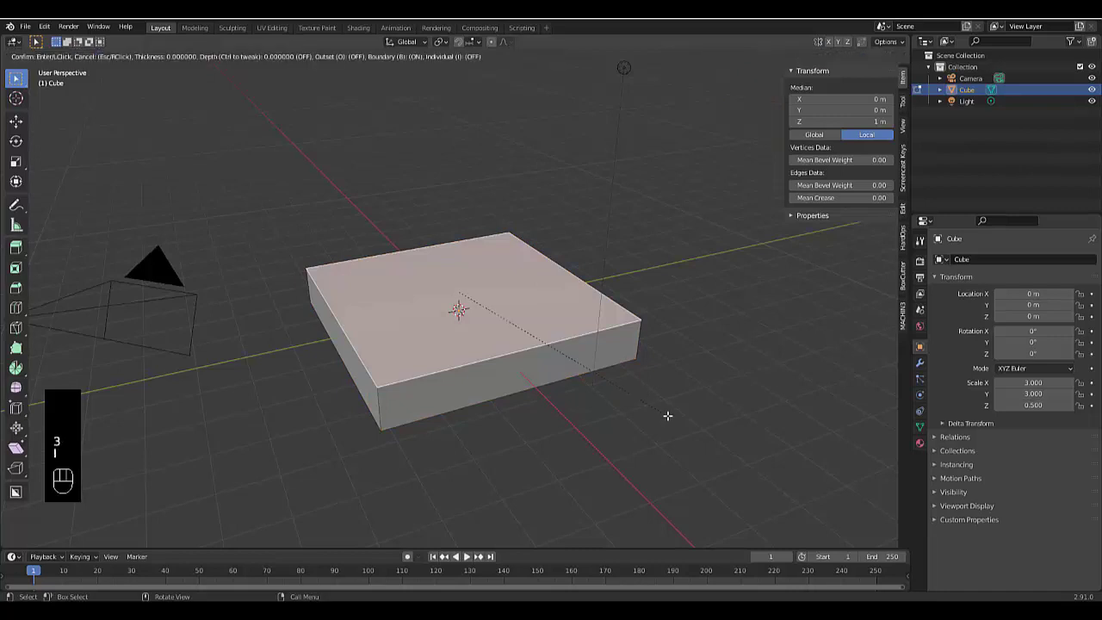
pyautogui.click(659, 414)
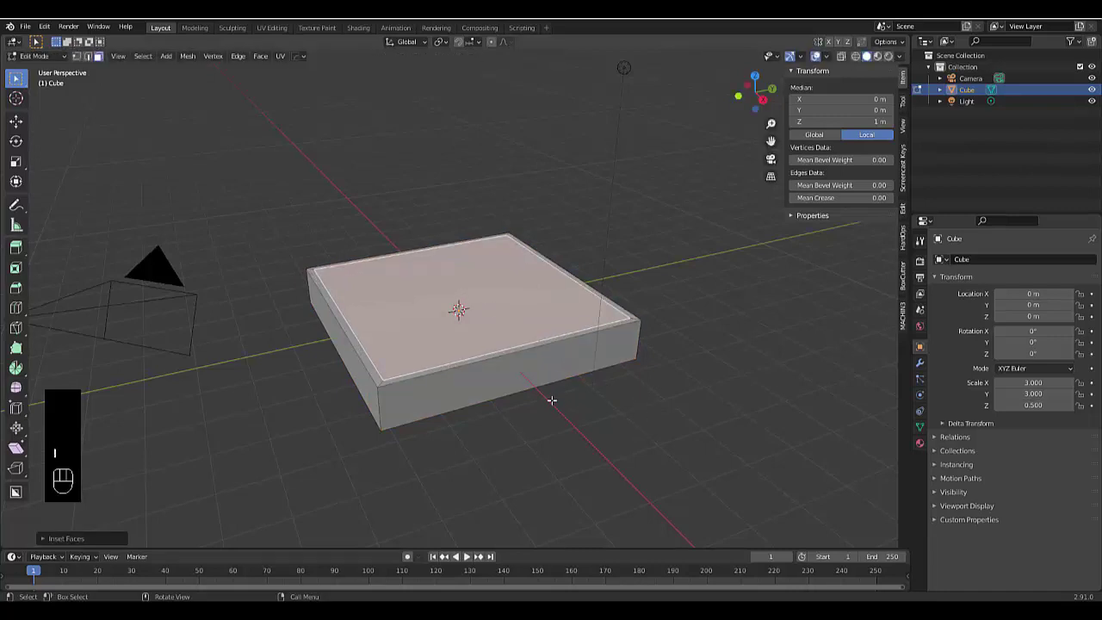
# Step: In wireframe front view, extrude the inset face down to a local Z of about -0.6, hollowing the block above a thin floor
pyautogui.press('KP_1')
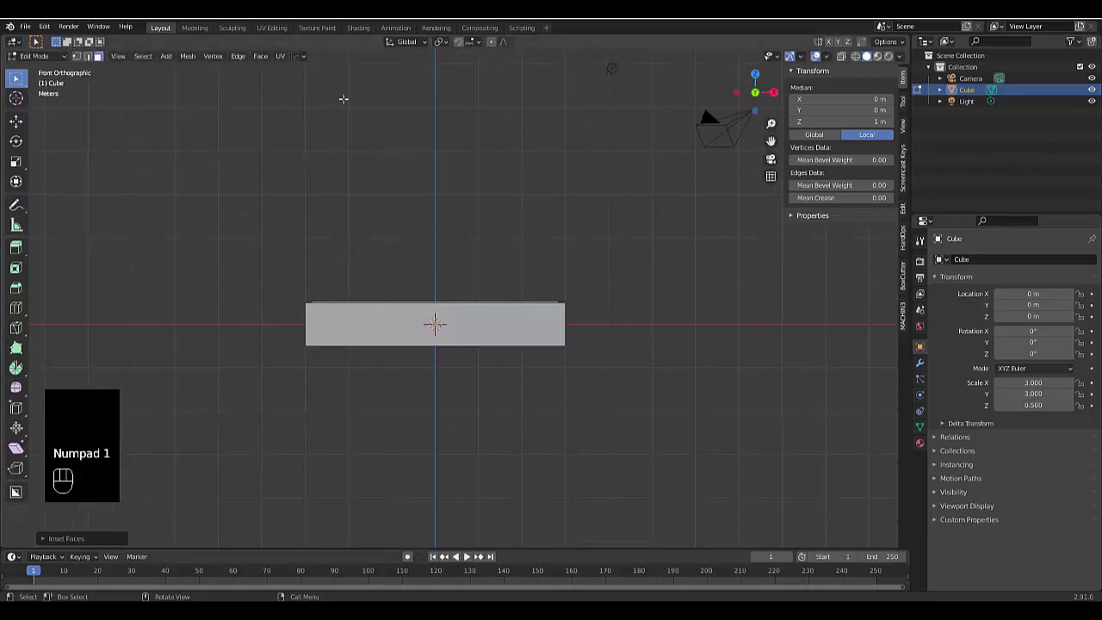
pyautogui.click(841, 55)
pyautogui.scroll(2, 279, 371)
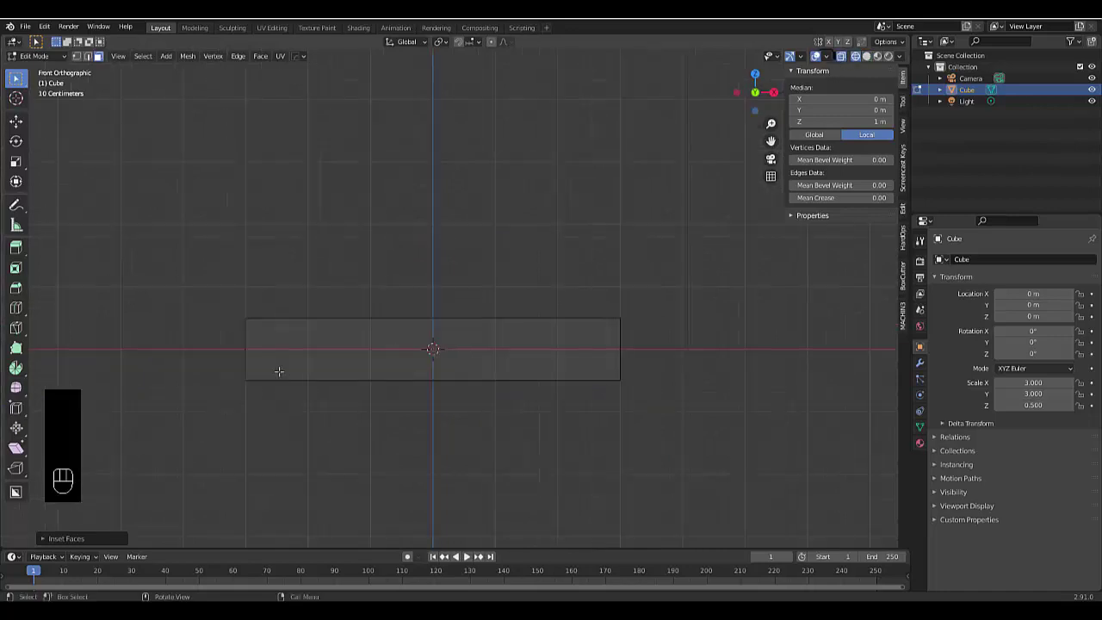
pyautogui.scroll(4, 279, 371)
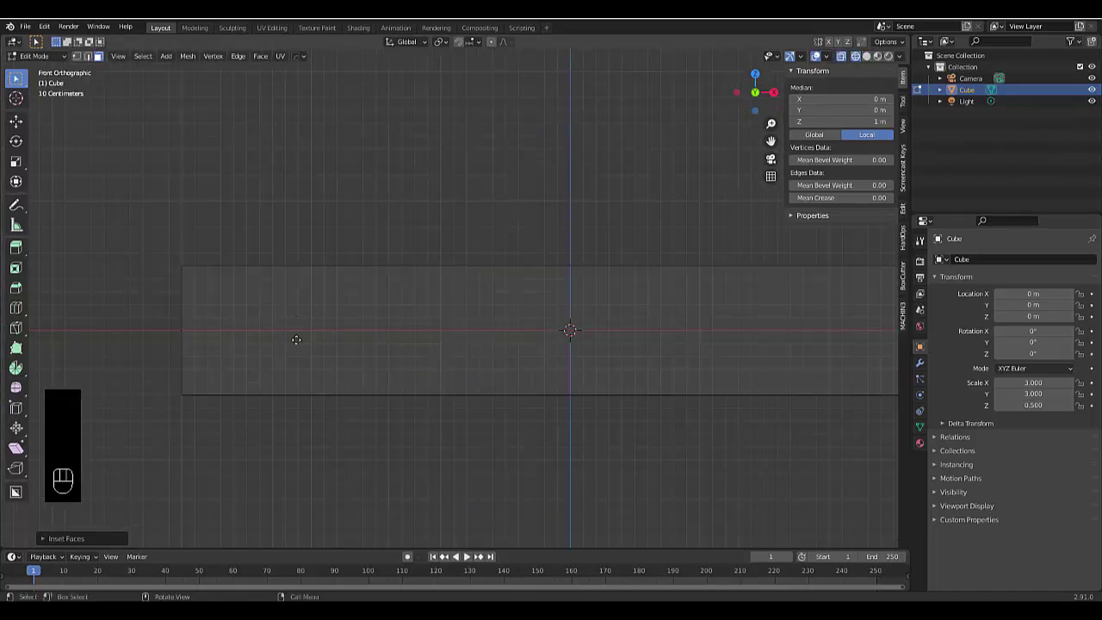
pyautogui.press('e')
pyautogui.click(299, 423)
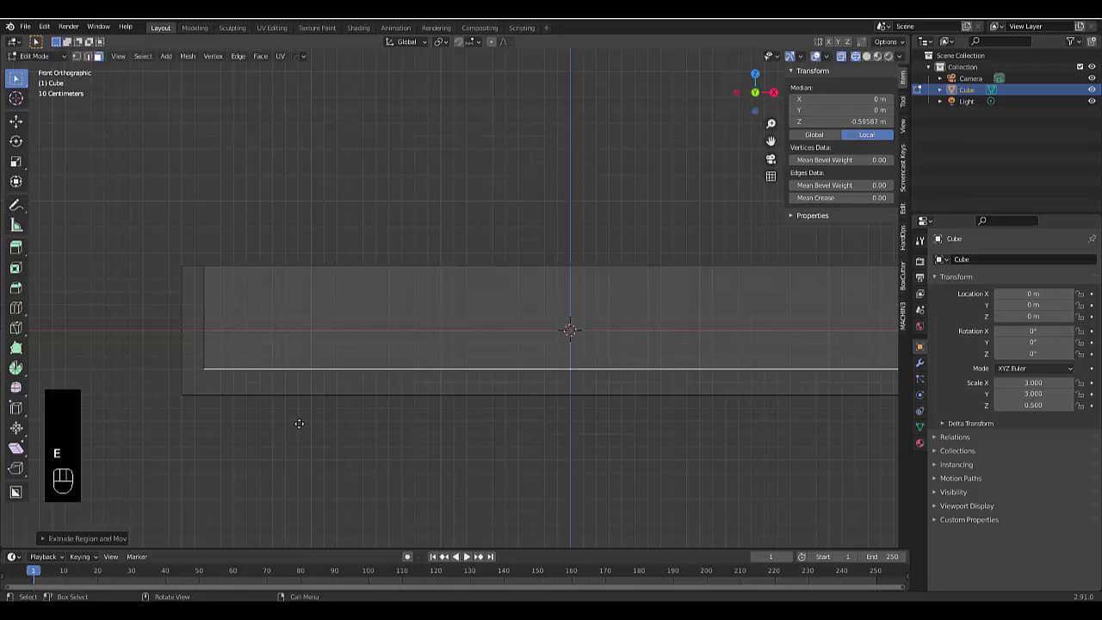
pyautogui.scroll(-2, 284, 400)
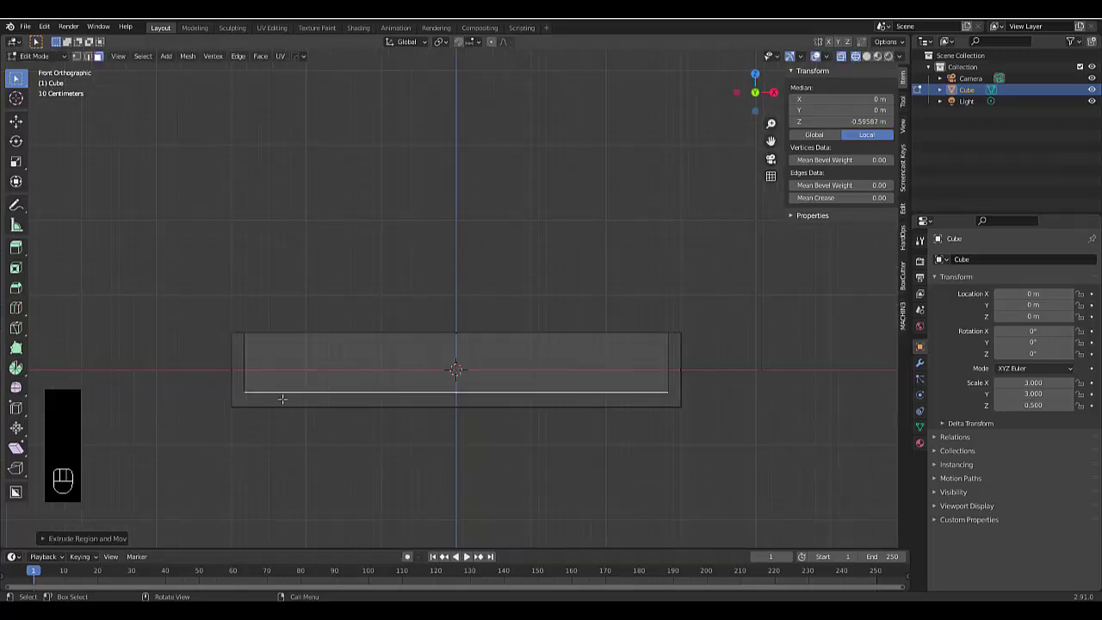
# Step: Return to Object Mode and create a new collection named Effector
pyautogui.press('Tab')
pyautogui.scroll(-1, 282, 399)
pyautogui.rightClick(948, 139)
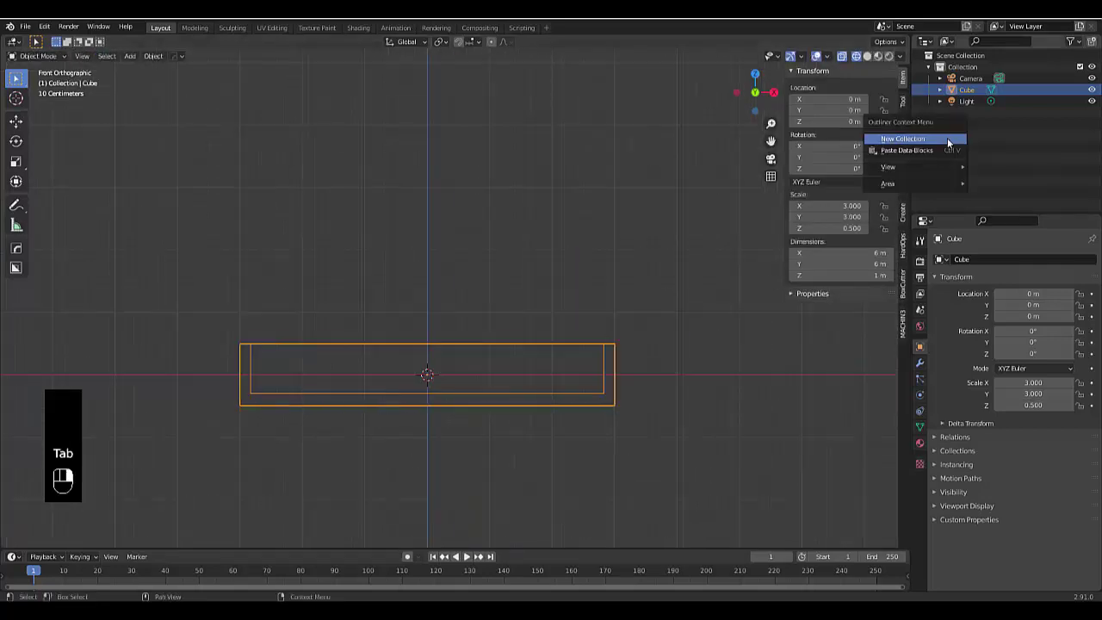
pyautogui.click(903, 139)
pyautogui.click(976, 114)
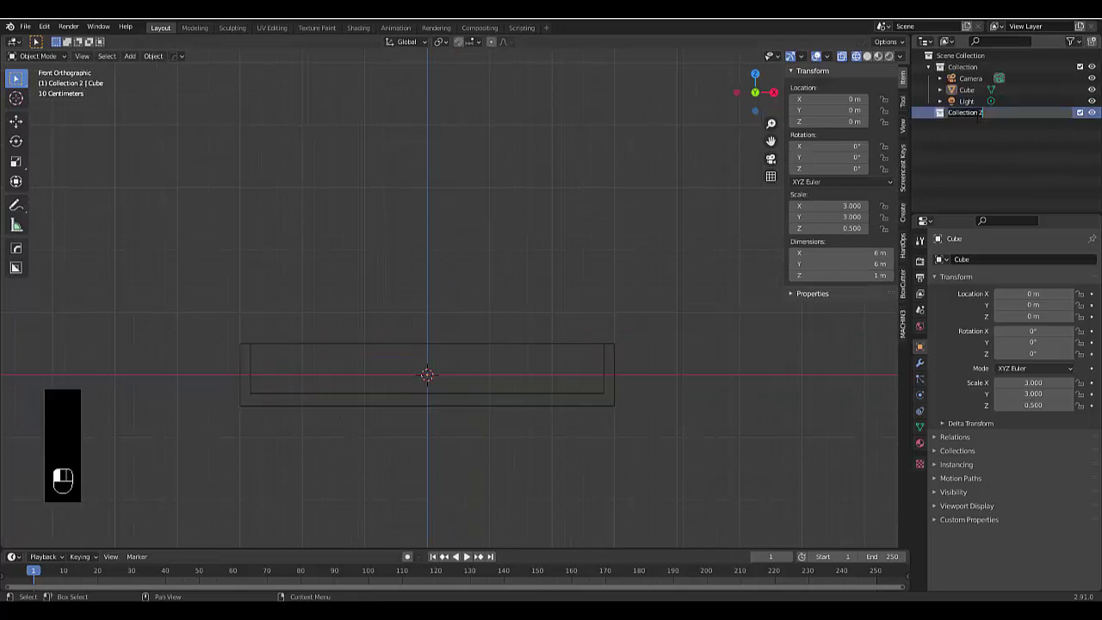
pyautogui.doubleClick(966, 112)
pyautogui.write('Effector')
pyautogui.press('Return')
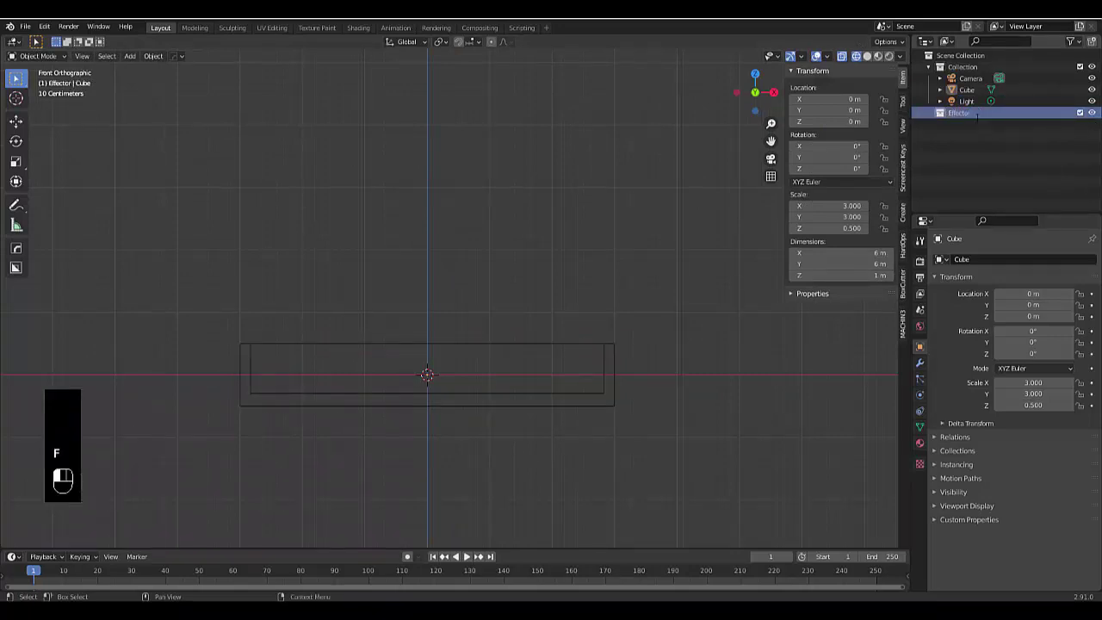
# Step: Move the hollowed cube into the Effector collection and rename it container
pyautogui.click(967, 89)
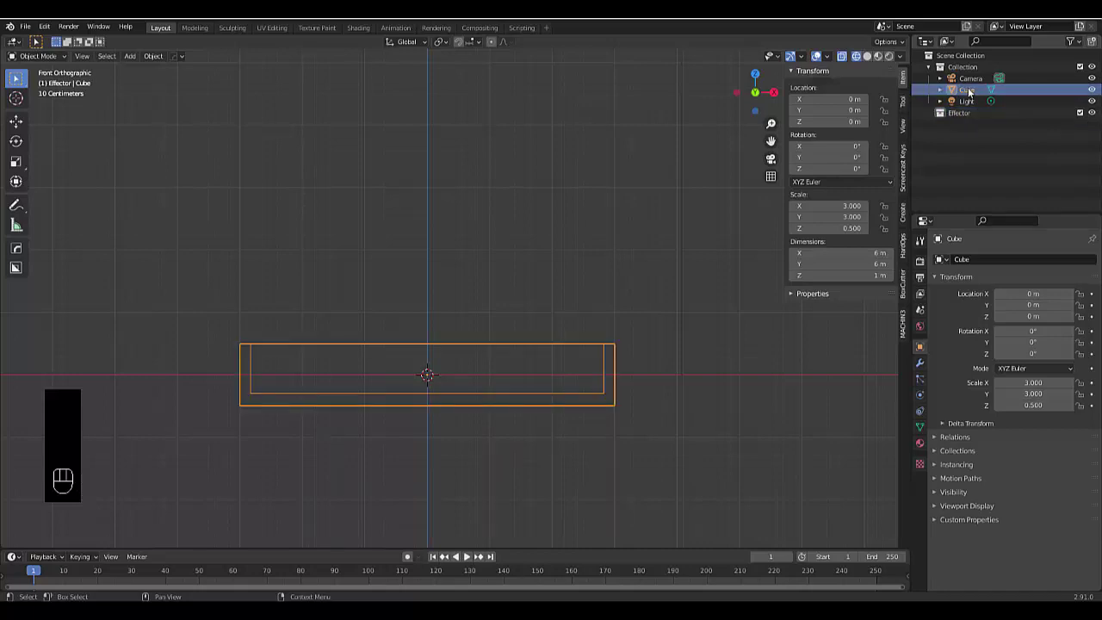
pyautogui.moveTo(969, 91); pyautogui.dragTo(976, 116)
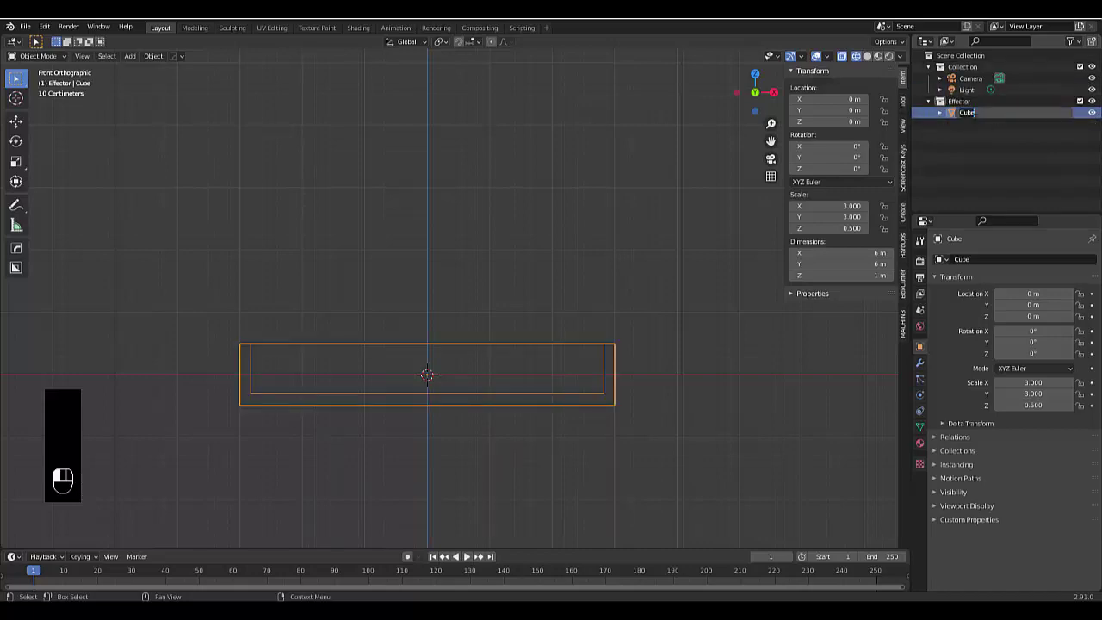
pyautogui.doubleClick(968, 113)
pyautogui.write('container')
pyautogui.press('Return')
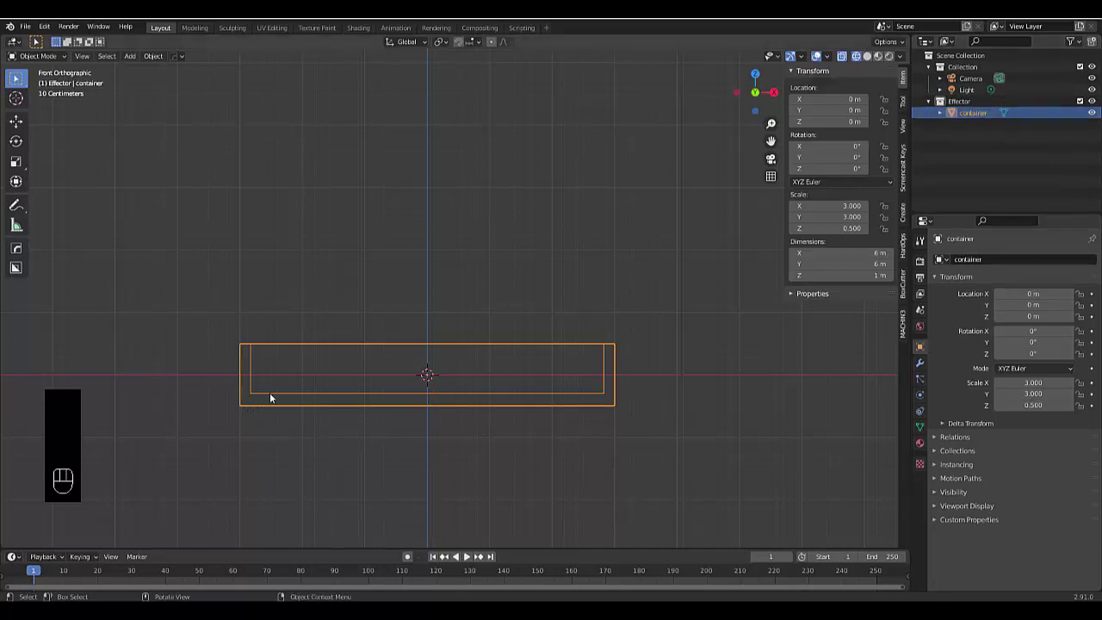
# Step: Add a new cube and size it as a thin slab of 6 m by 6 m by 0.05 m
pyautogui.hotkey('shift', 'a')
pyautogui.moveTo(258, 368)
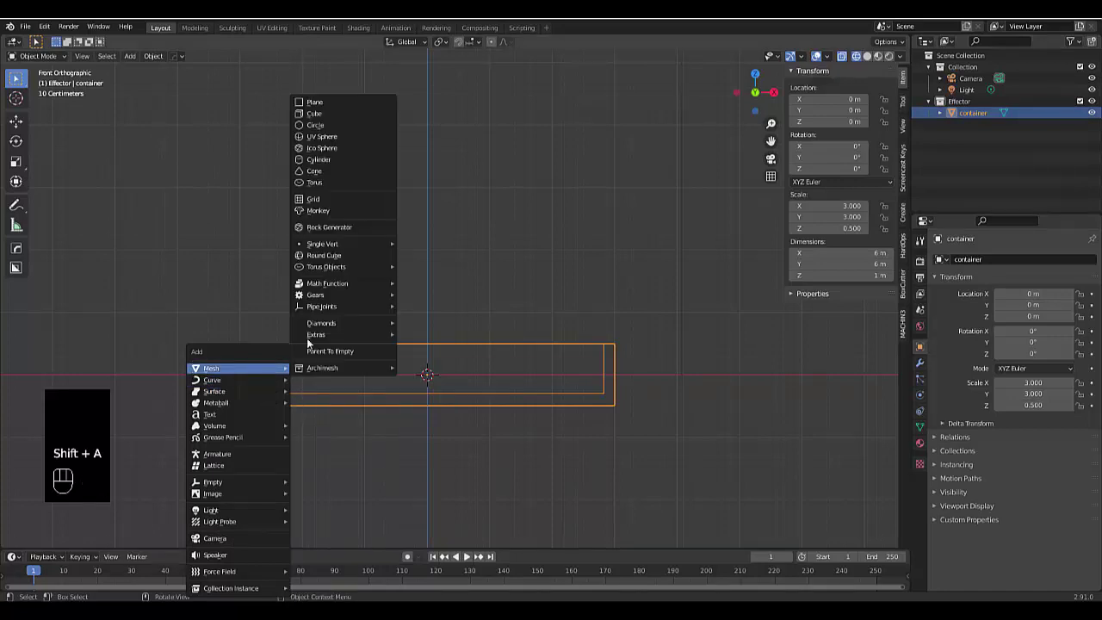
pyautogui.click(325, 115)
pyautogui.click(868, 253)
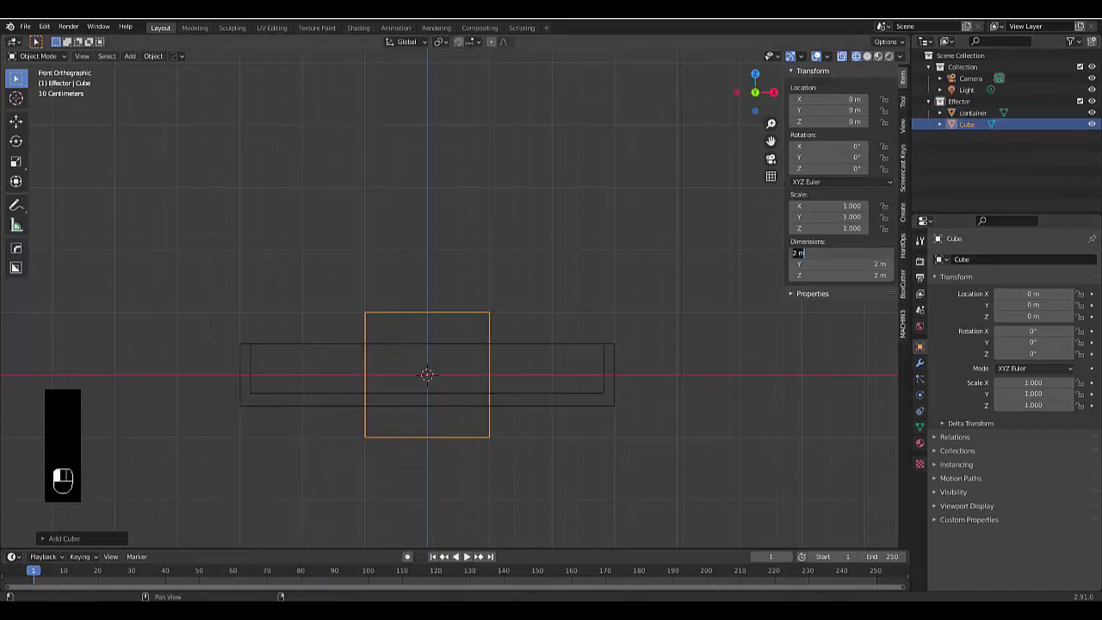
pyautogui.write('6')
pyautogui.press('Return')
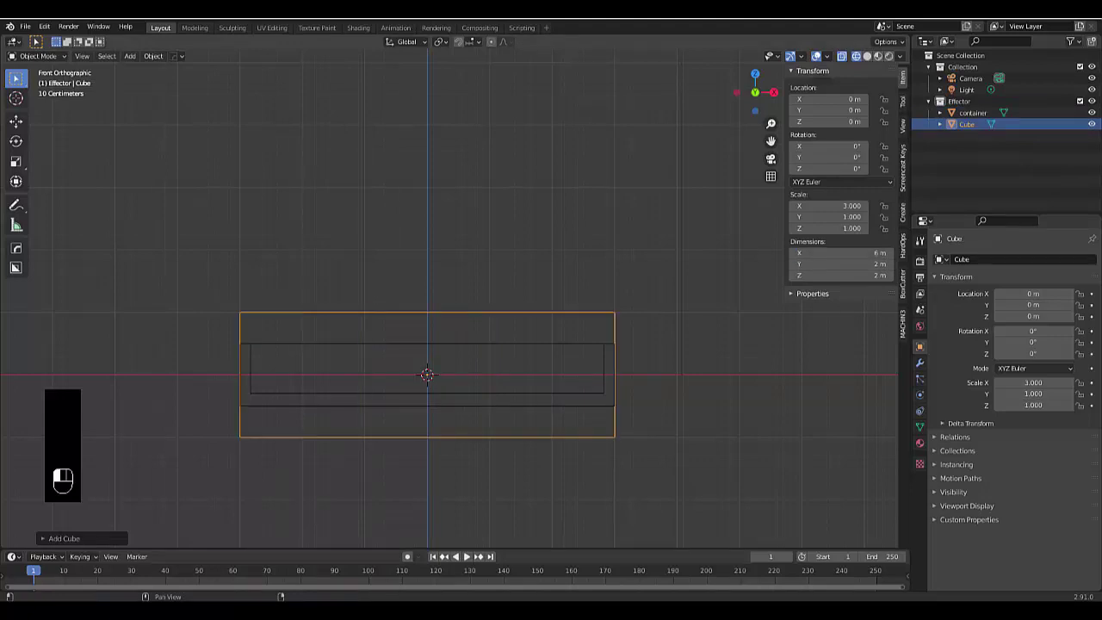
pyautogui.click(864, 263)
pyautogui.write('6')
pyautogui.press('Return')
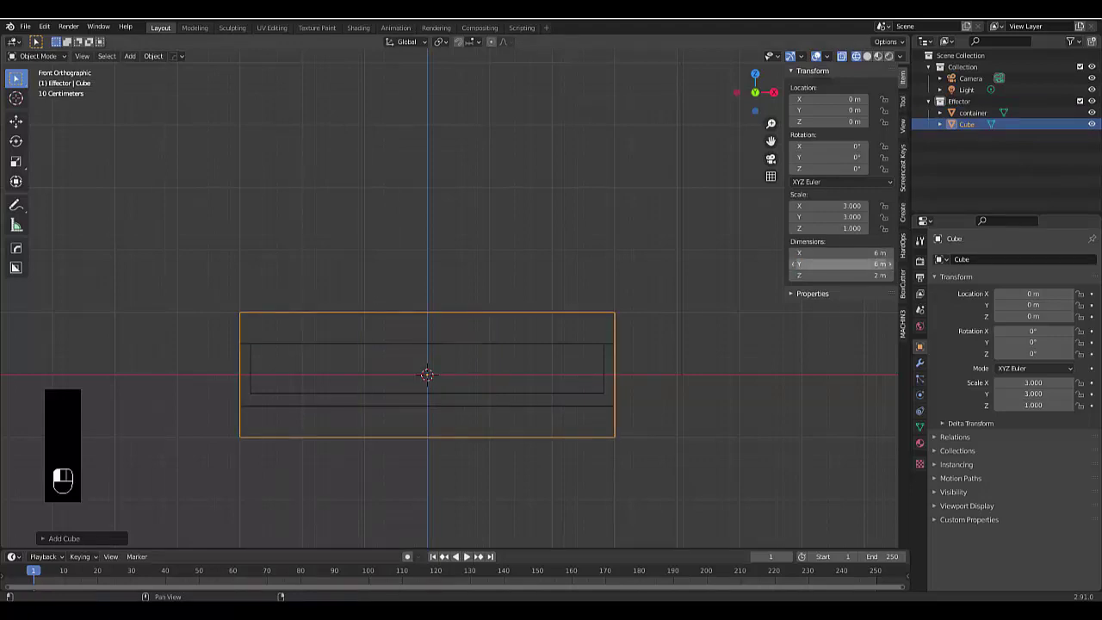
pyautogui.click(856, 274)
pyautogui.write('0.0')
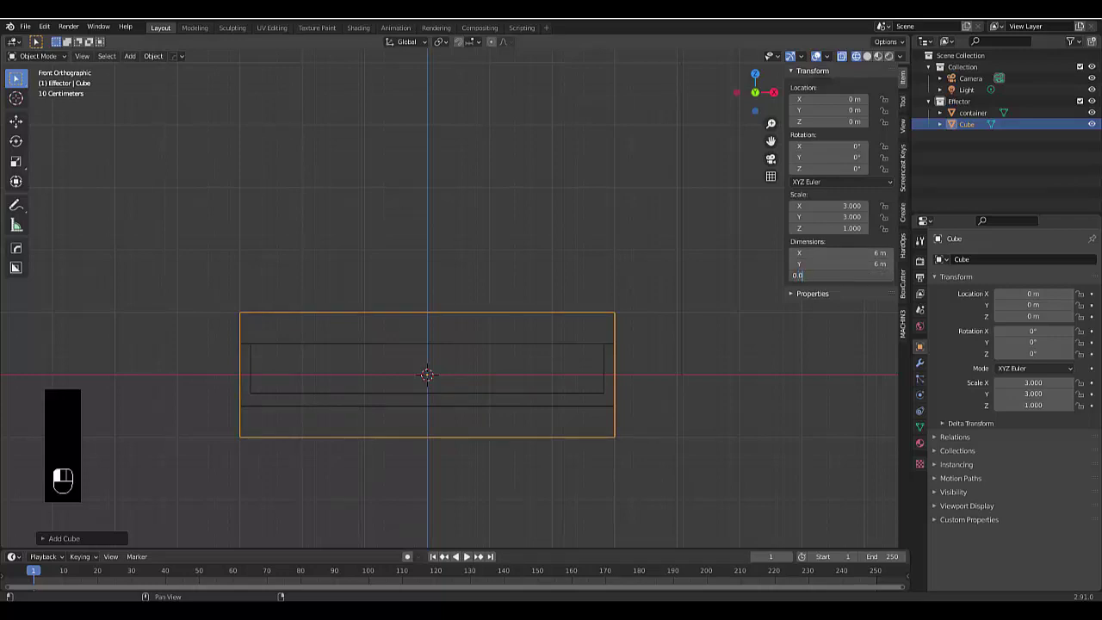
pyautogui.write('5')
pyautogui.press('Return')
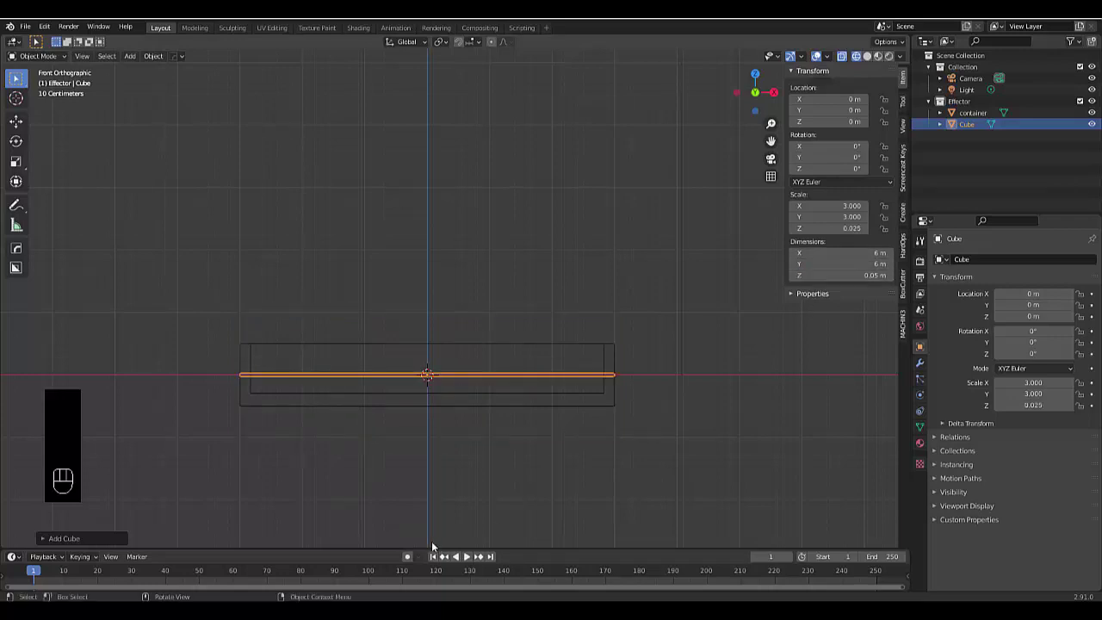
# Step: Raise the container along Z to about 0.263 m, bringing its inner floor close to the underside of the thin slab
pyautogui.scroll(2, 249, 432)
pyautogui.scroll(2, 250, 432)
pyautogui.click(225, 372)
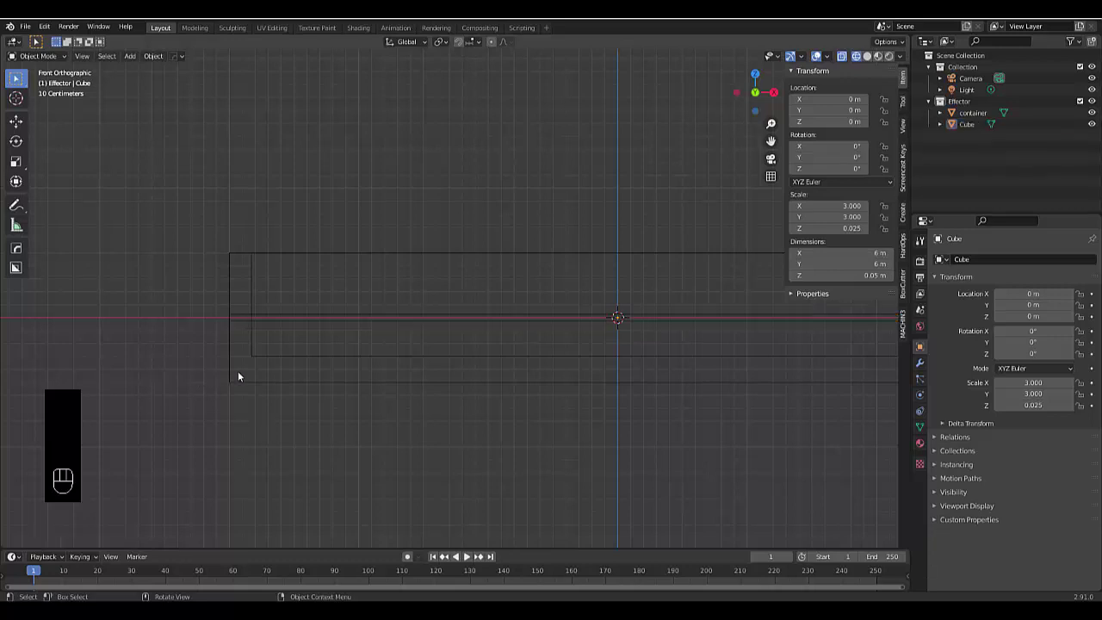
pyautogui.click(253, 356)
pyautogui.scroll(5, 193, 358)
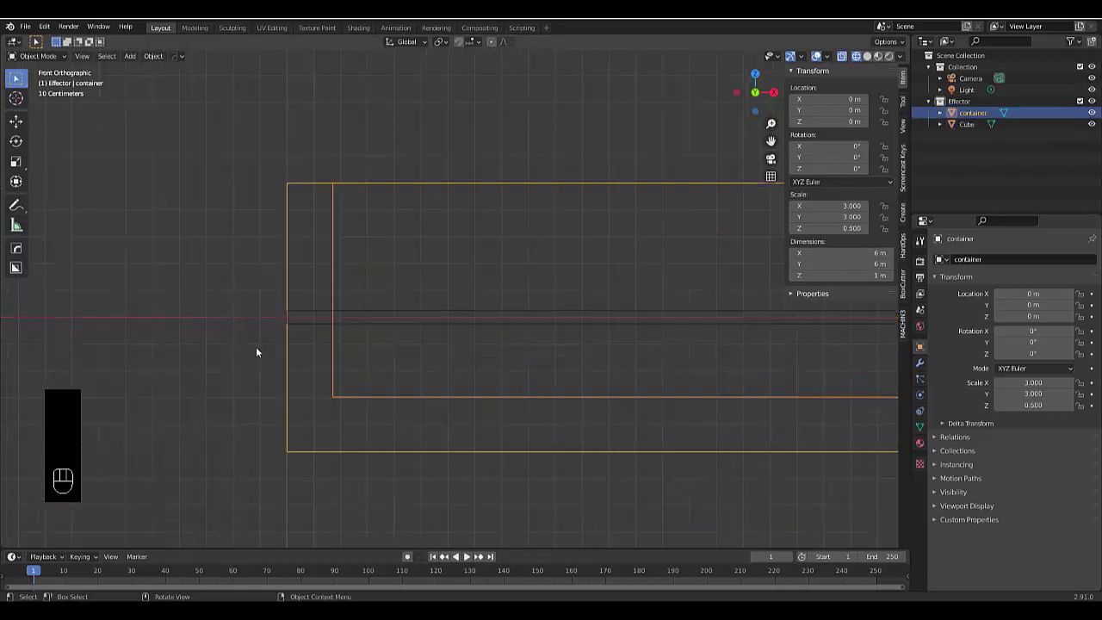
pyautogui.press('g')
pyautogui.press('z')
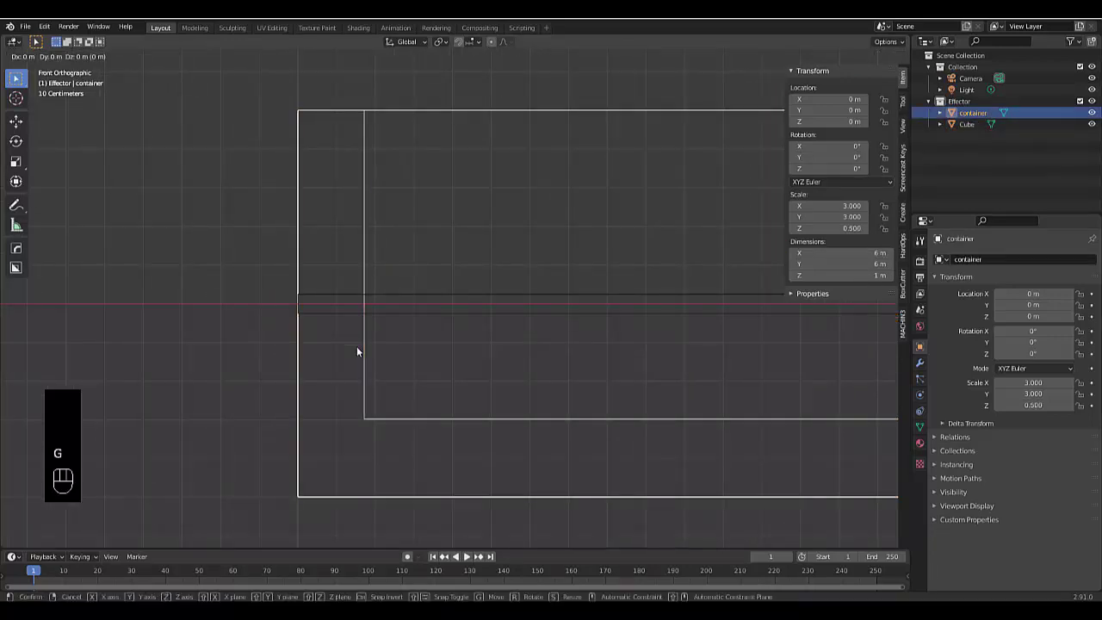
pyautogui.click(354, 246)
# Step: Fine-tune the container's height along Z to 0.2725 m, aligning its inner floor with the slab's underside
pyautogui.scroll(5, 376, 325)
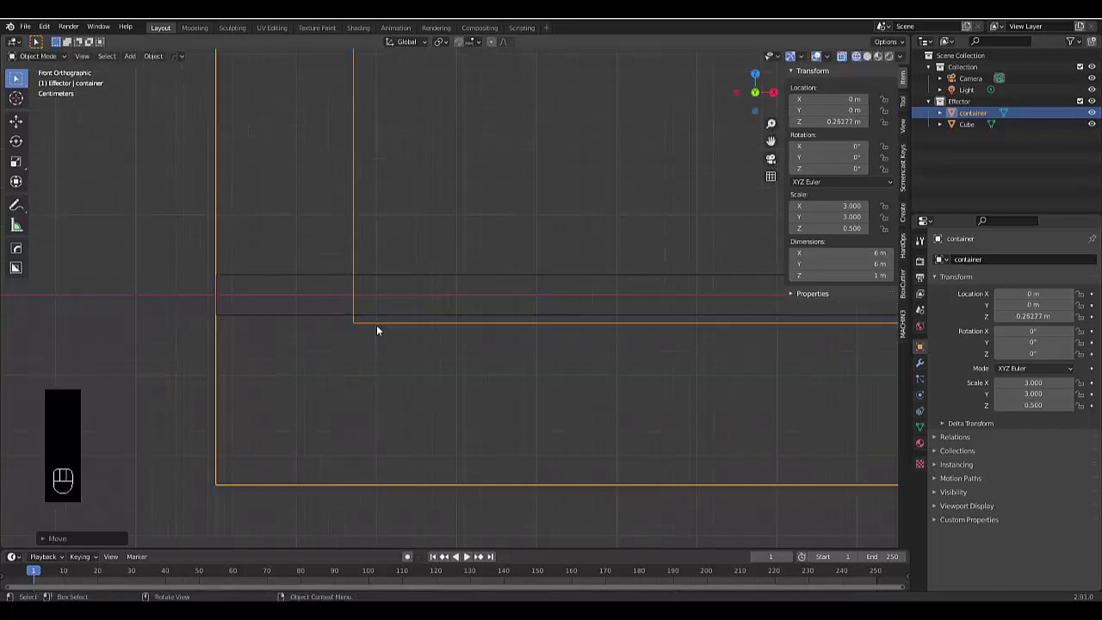
pyautogui.press('g')
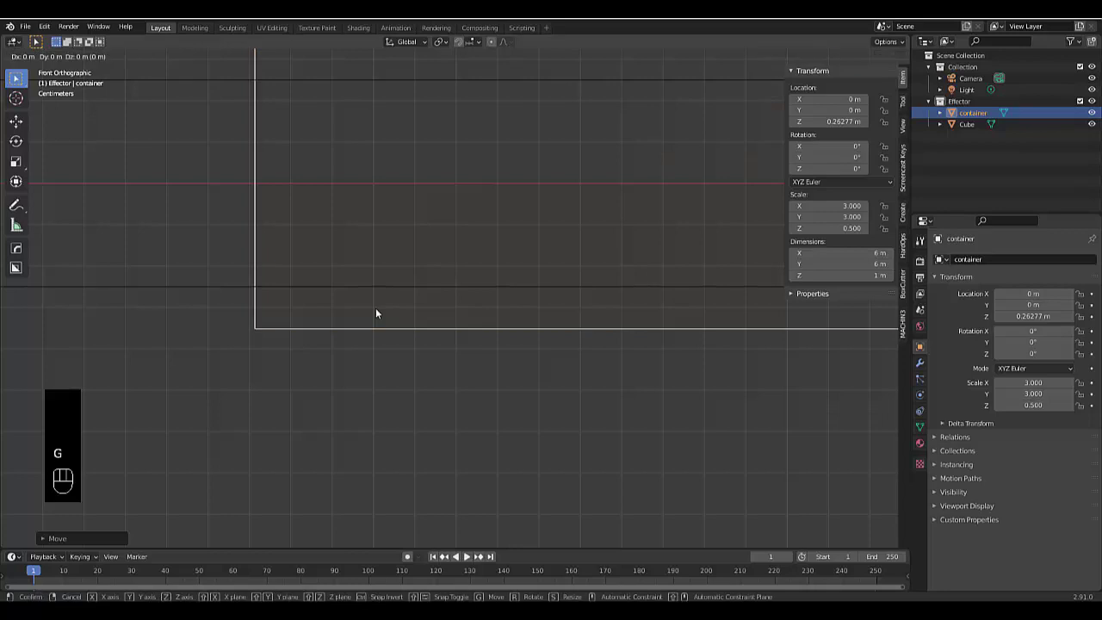
pyautogui.press('z')
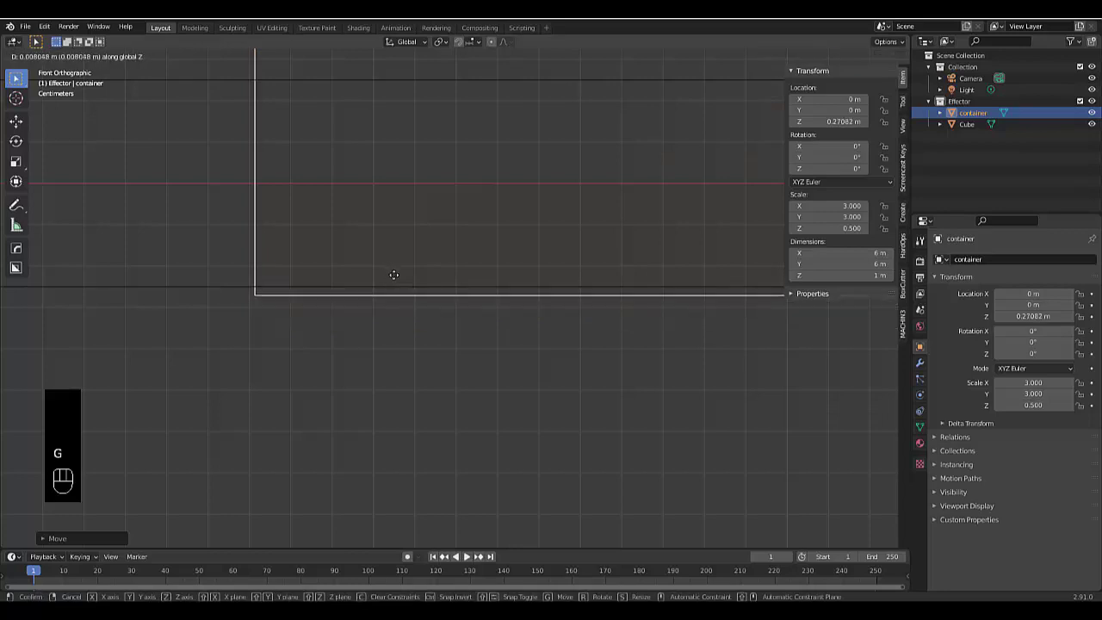
pyautogui.click(405, 290)
pyautogui.scroll(3, 403, 293)
pyautogui.scroll(2, 403, 293)
pyautogui.press('g')
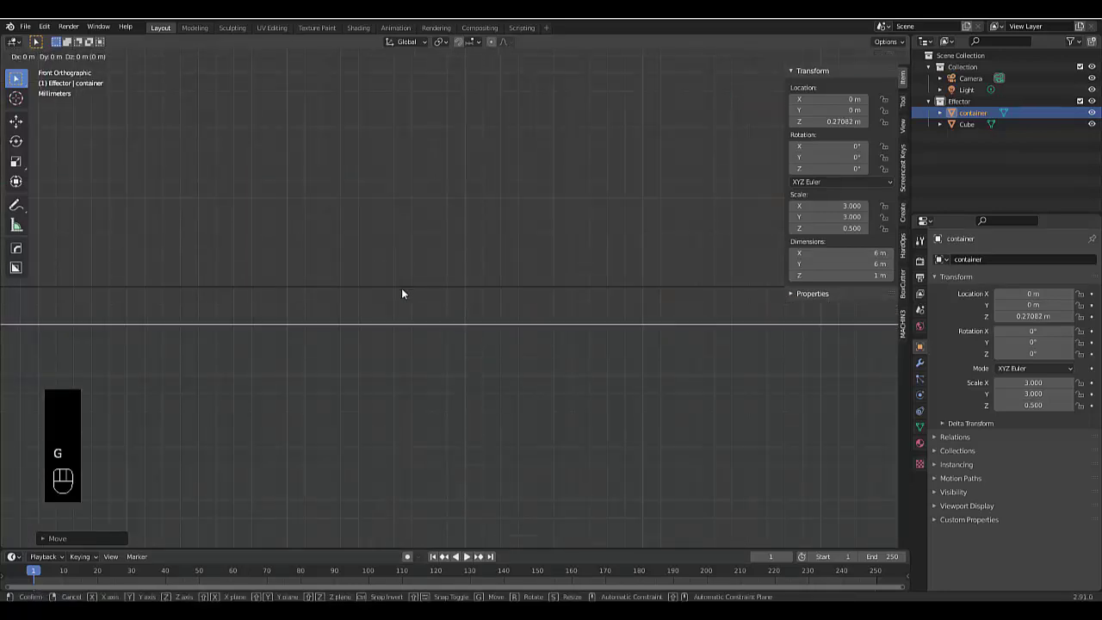
pyautogui.press('z')
pyautogui.click(406, 264)
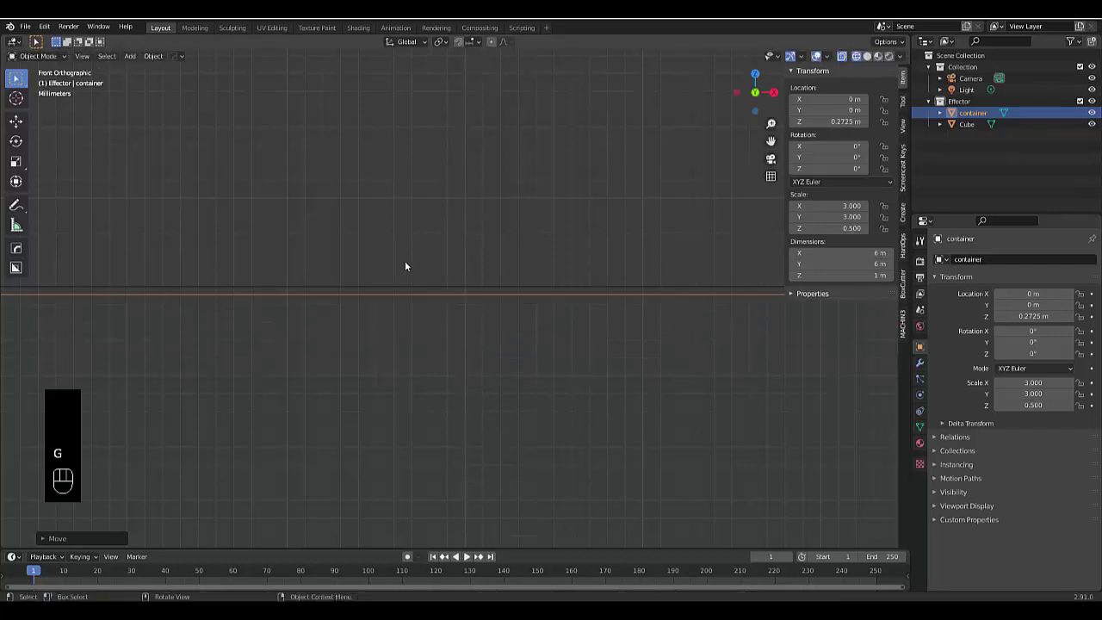
pyautogui.scroll(2, 418, 279)
pyautogui.scroll(-5, 424, 292)
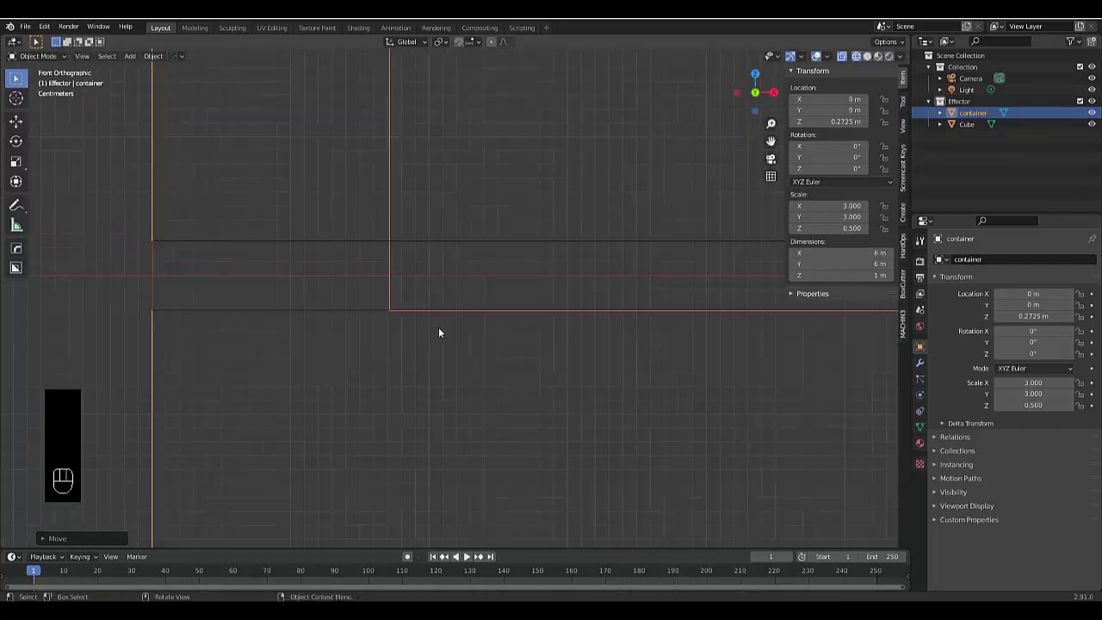
# Step: Scale the container in X and Y only to about 6.37 m, so its inner walls sit just outside the slab's edges
pyautogui.scroll(-5, 410, 367)
pyautogui.scroll(2, 384, 319)
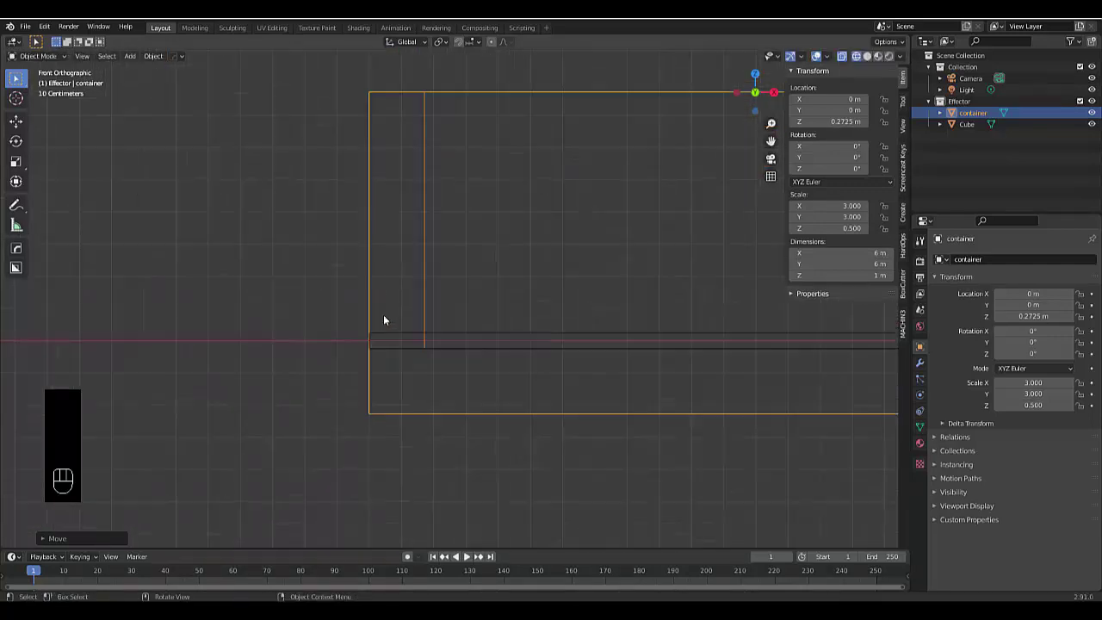
pyautogui.press('s')
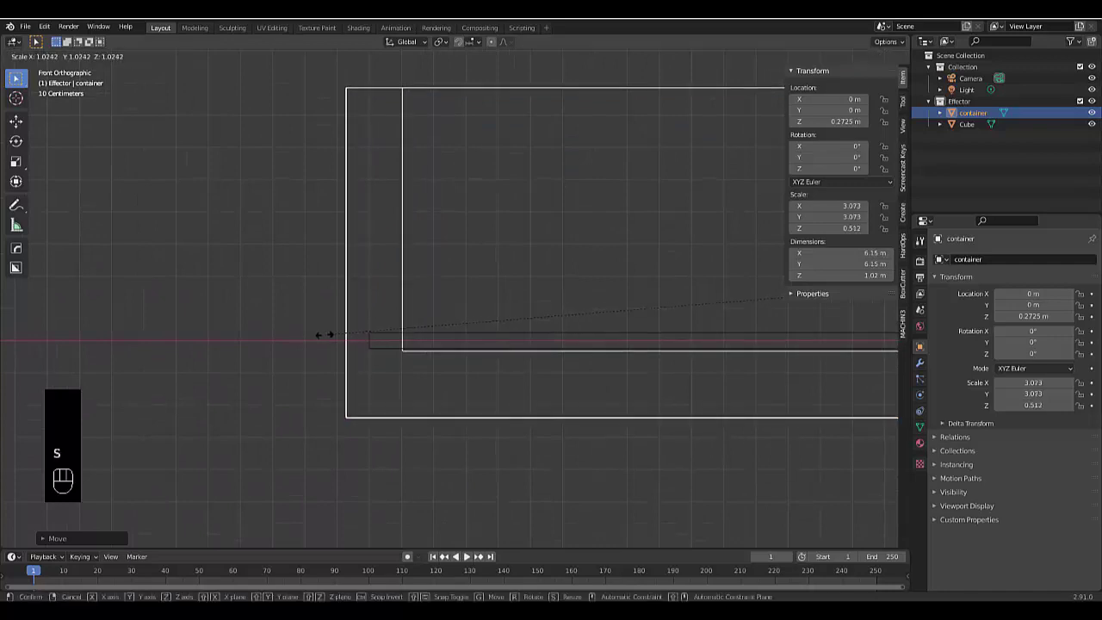
pyautogui.hotkey('shift', 'z')
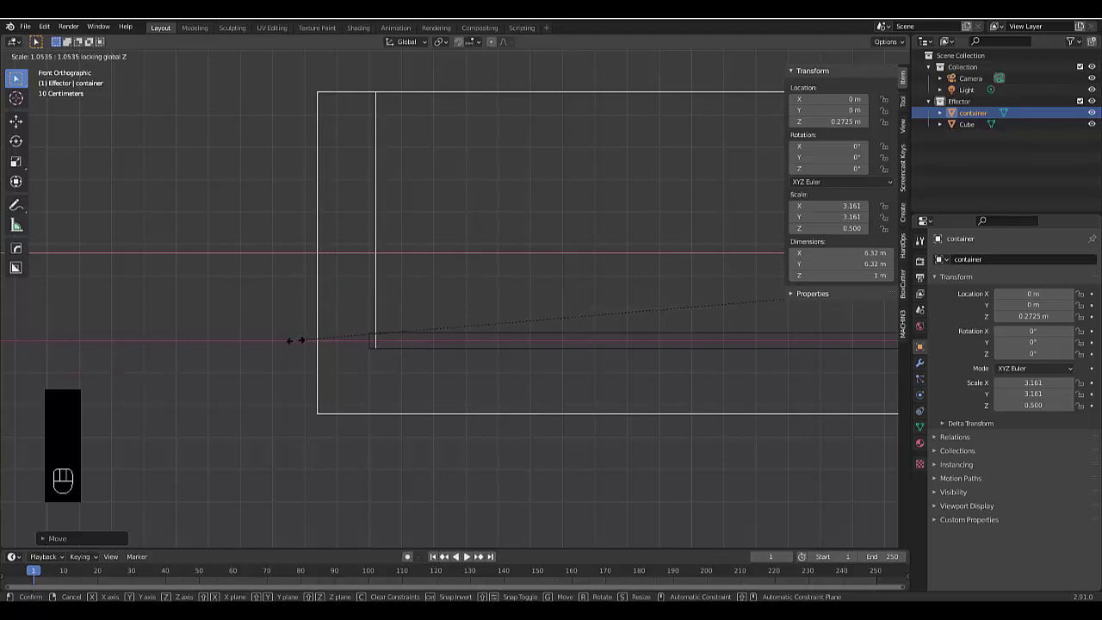
pyautogui.click(288, 341)
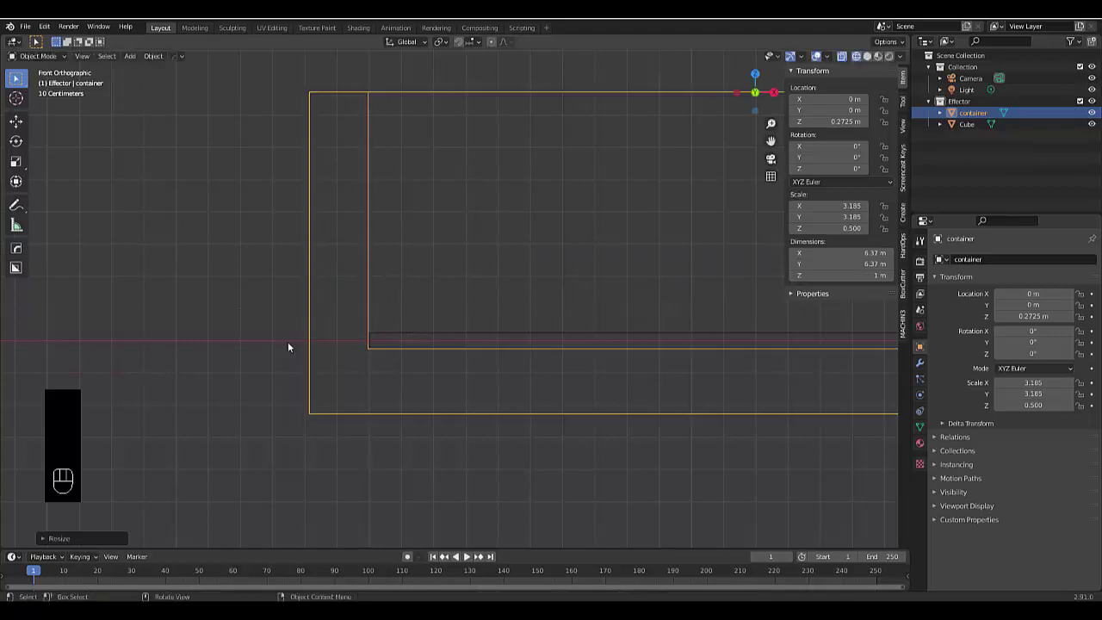
pyautogui.scroll(5, 385, 345)
pyautogui.scroll(-4, 475, 374)
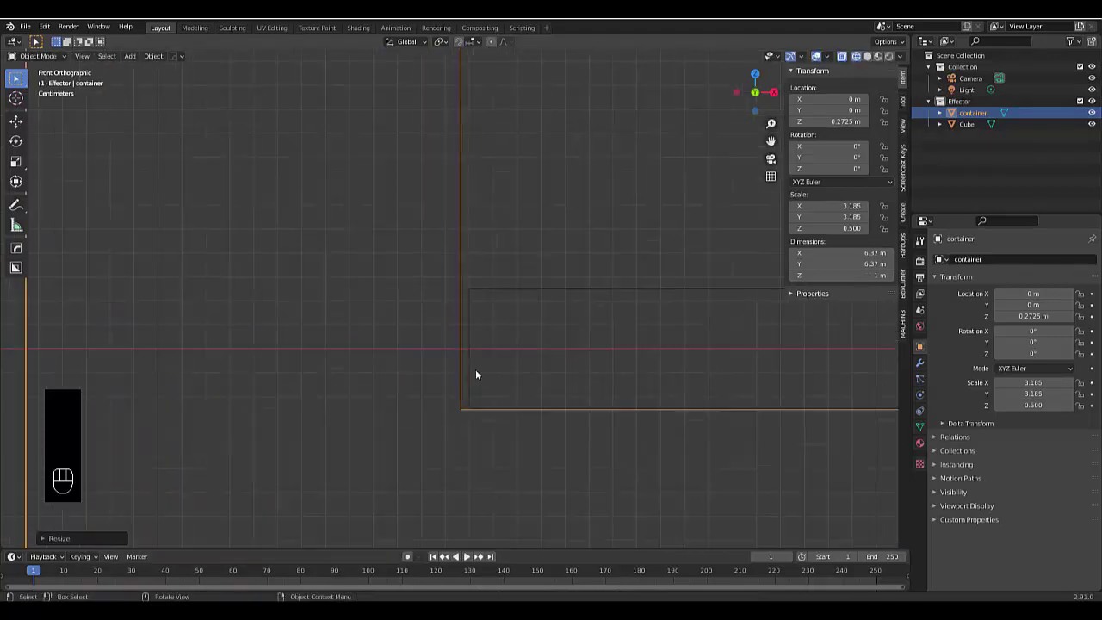
pyautogui.scroll(-4, 379, 420)
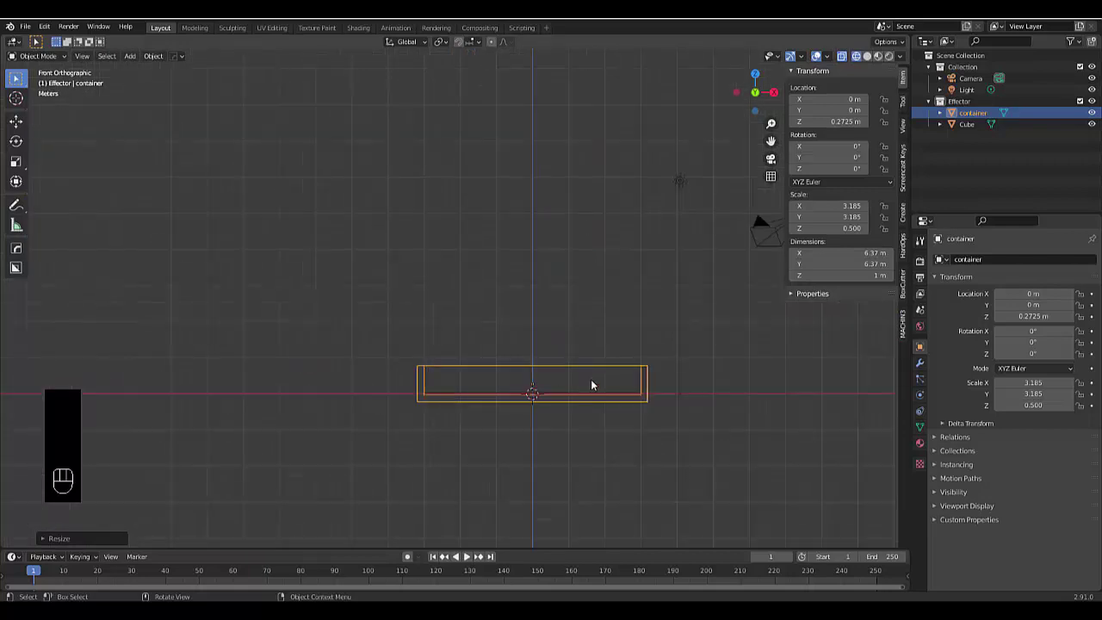
pyautogui.scroll(4, 591, 381)
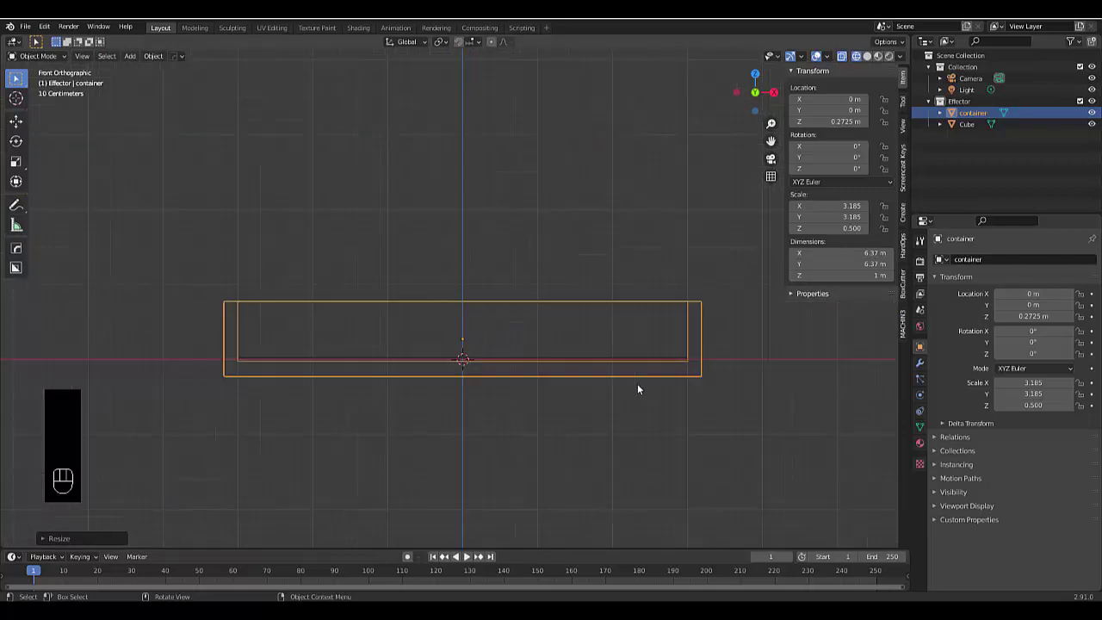
# Step: Enable Fluid physics on the container and set its fluid type to Effector
pyautogui.click(921, 393)
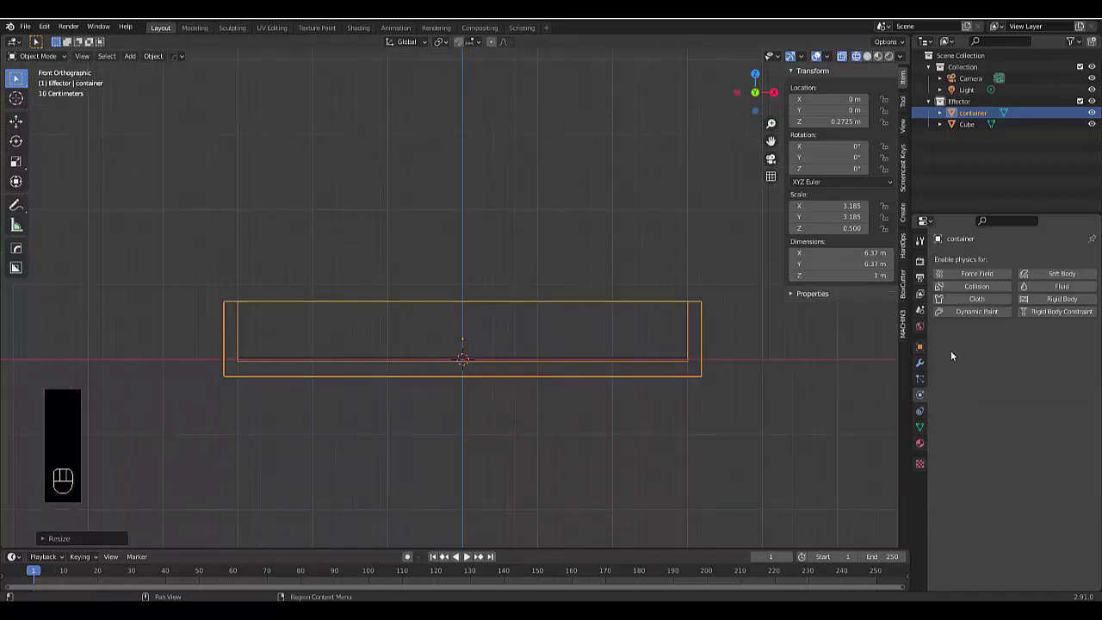
pyautogui.click(1049, 287)
pyautogui.click(1033, 345)
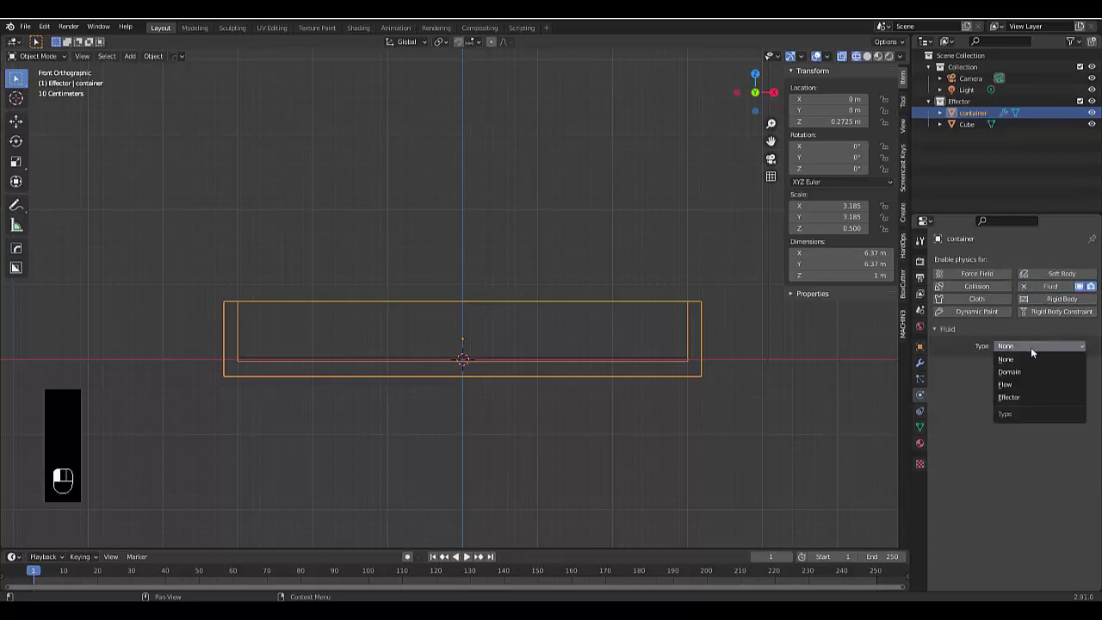
pyautogui.click(1017, 392)
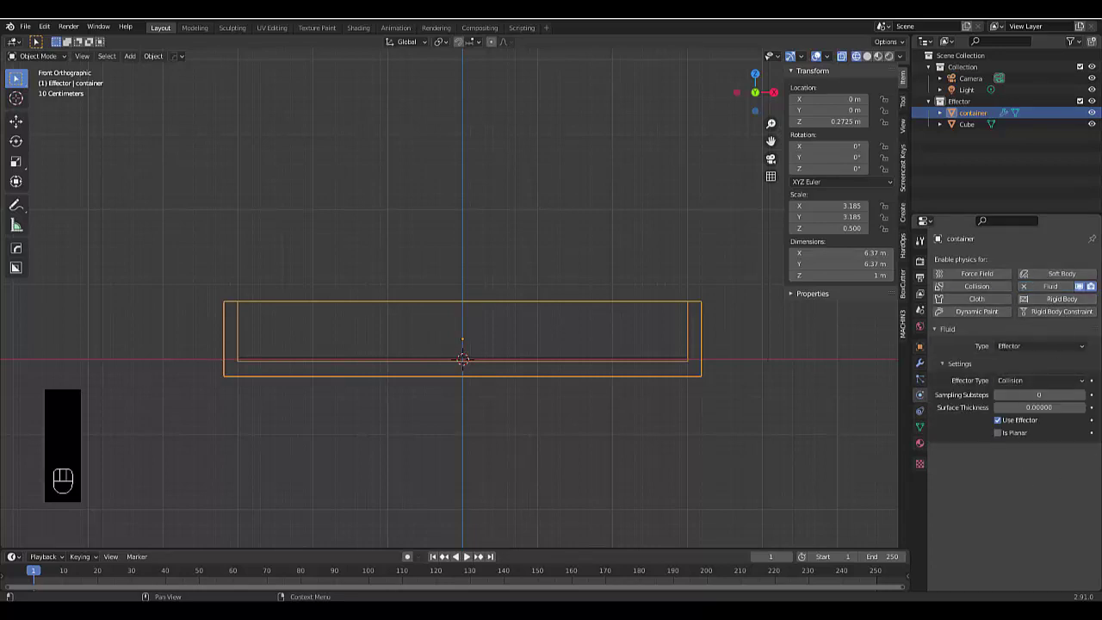
# Step: Enable Fluid physics on the thin slab with type Flow and flow type Liquid
pyautogui.scroll(5, 223, 346)
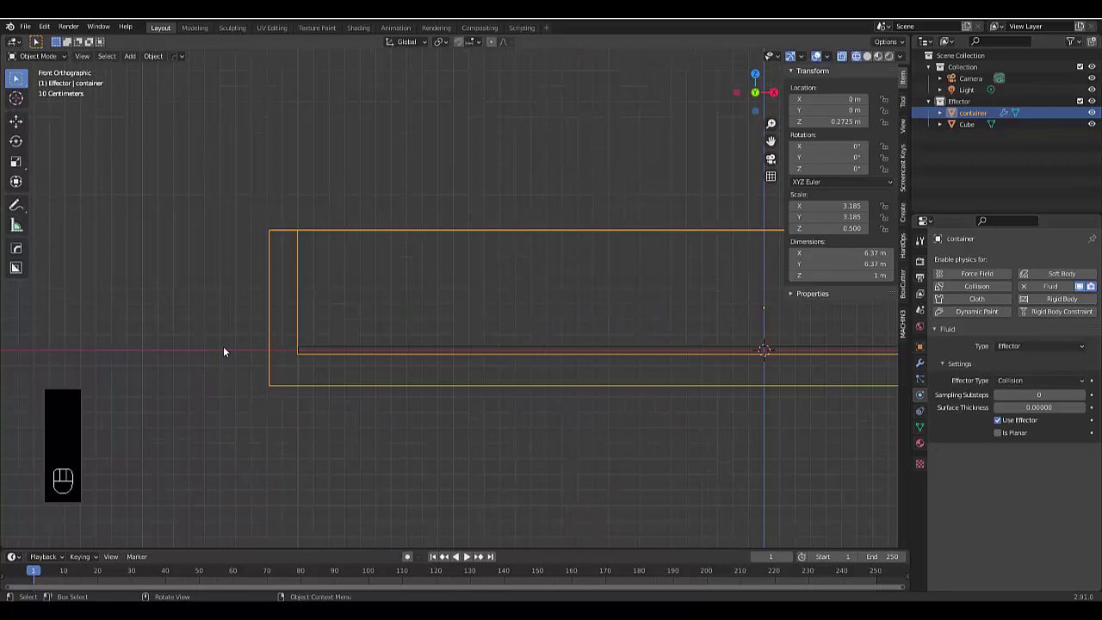
pyautogui.click(383, 351)
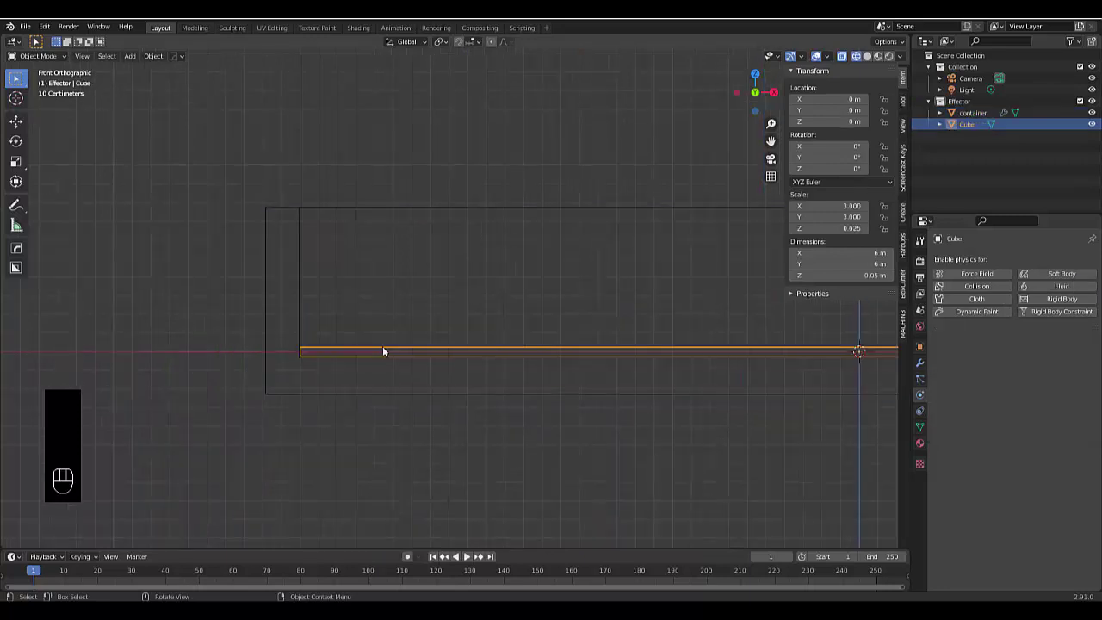
pyautogui.click(1072, 287)
pyautogui.click(1041, 345)
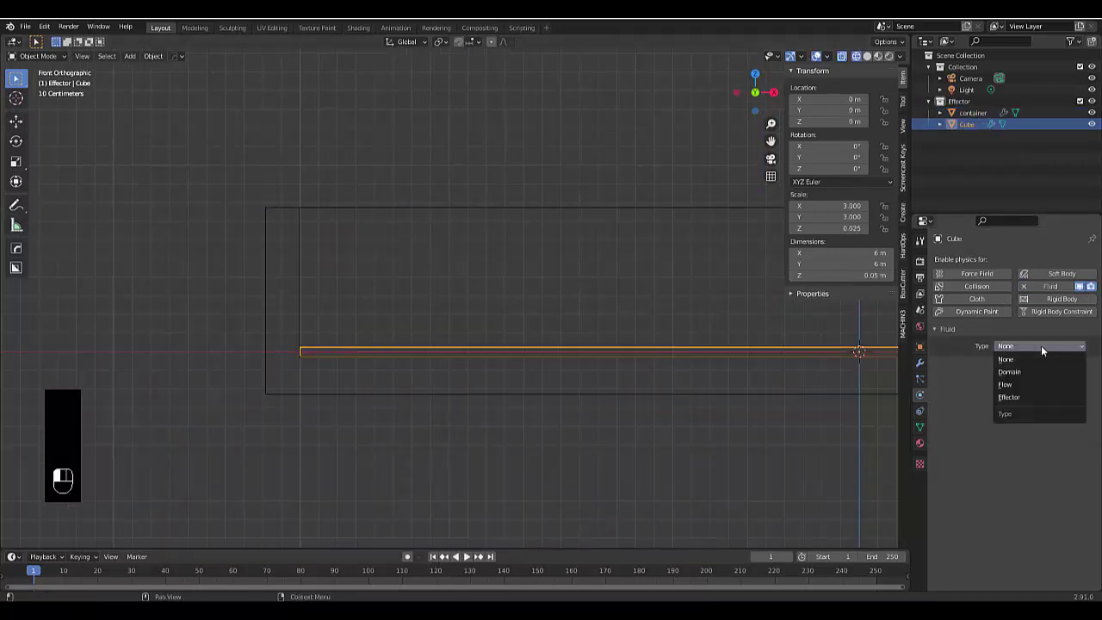
pyautogui.click(1035, 385)
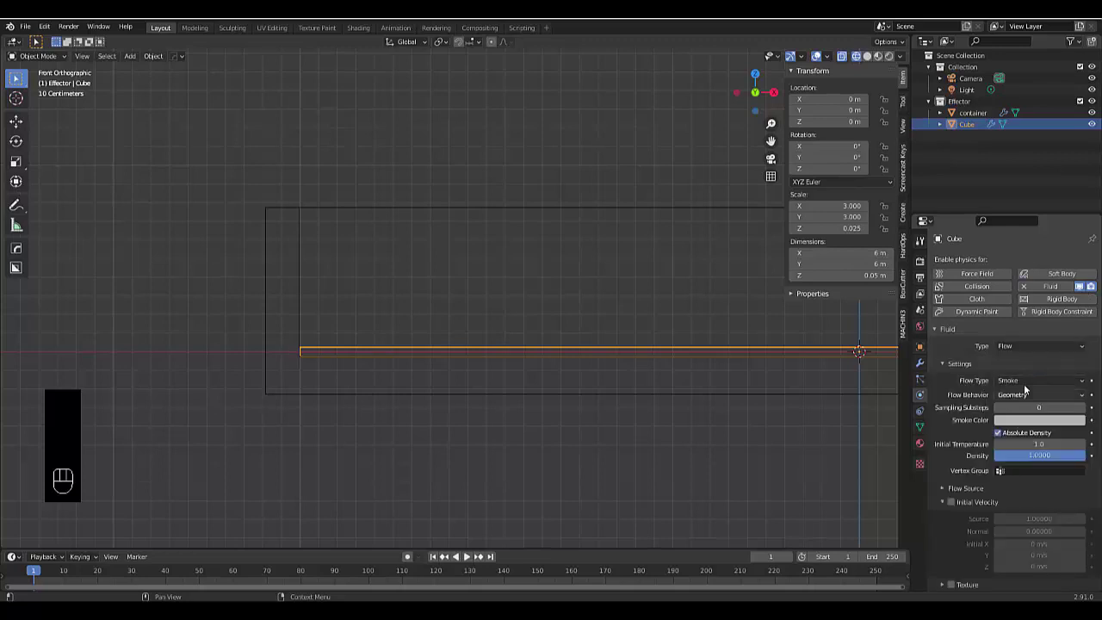
pyautogui.click(1027, 379)
pyautogui.click(1022, 434)
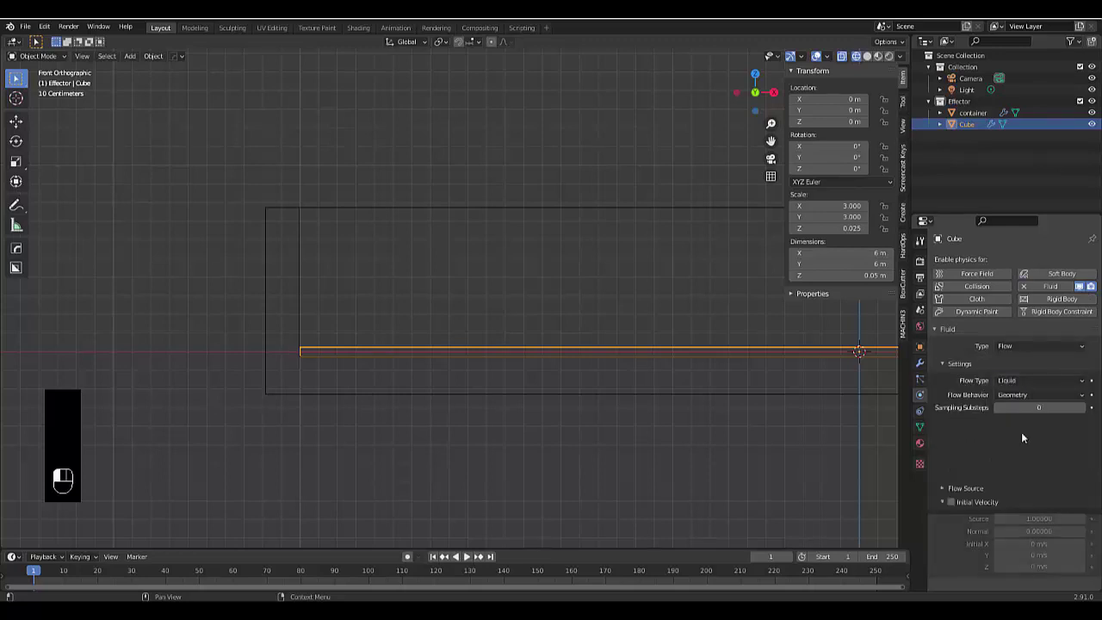
# Step: Create a new collection under the scene collection and name it flow
pyautogui.rightClick(971, 135)
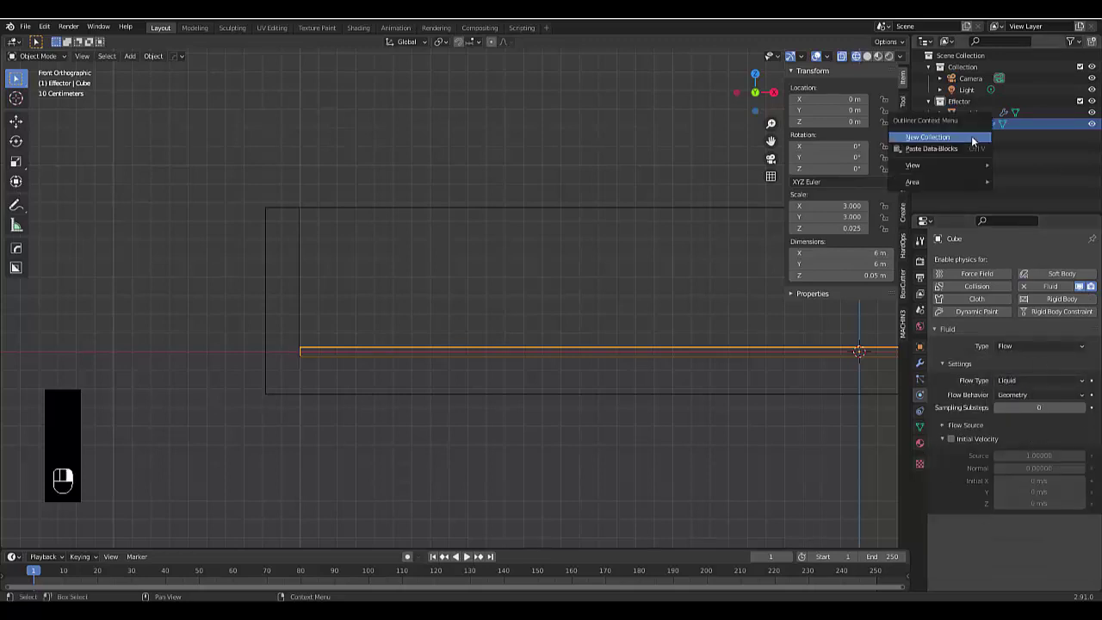
pyautogui.rightClick(976, 158)
pyautogui.click(969, 151)
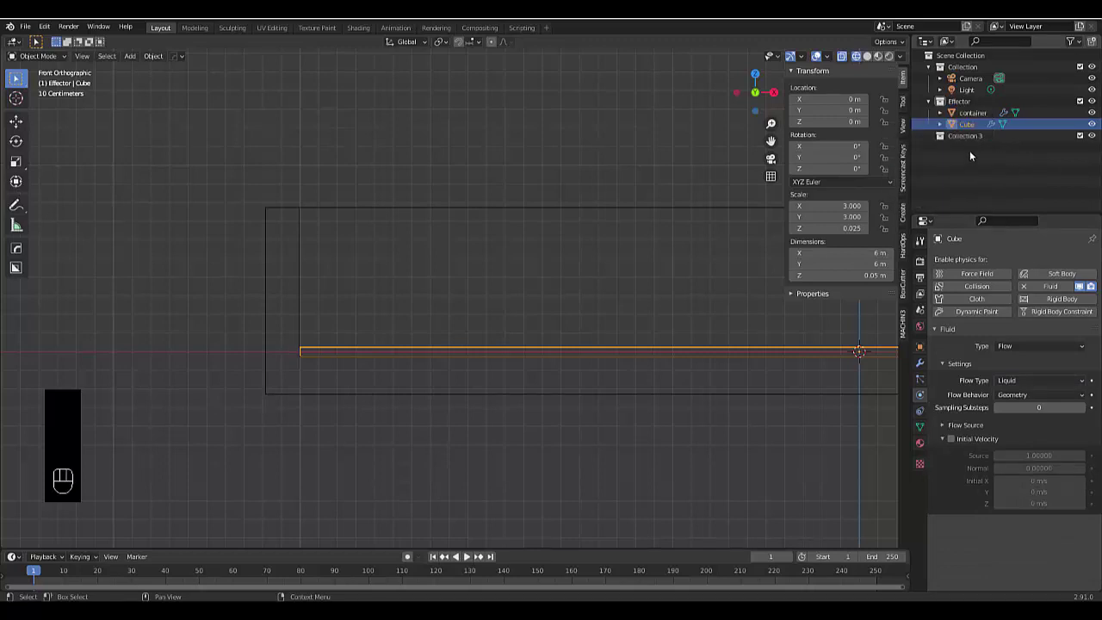
pyautogui.doubleClick(968, 135)
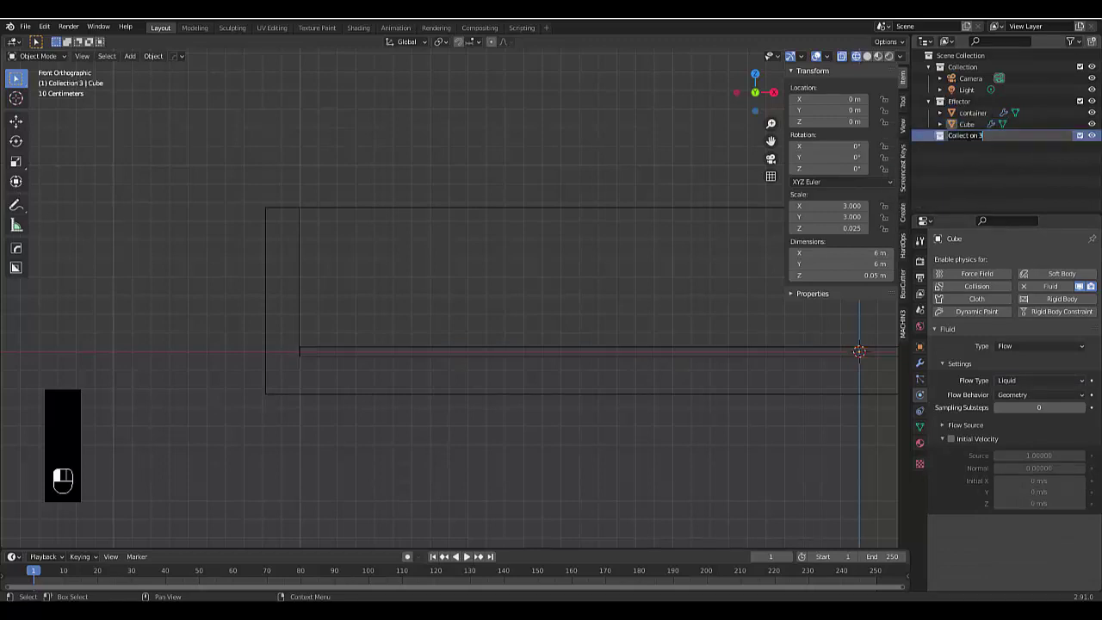
pyautogui.write('flow')
pyautogui.press('Return')
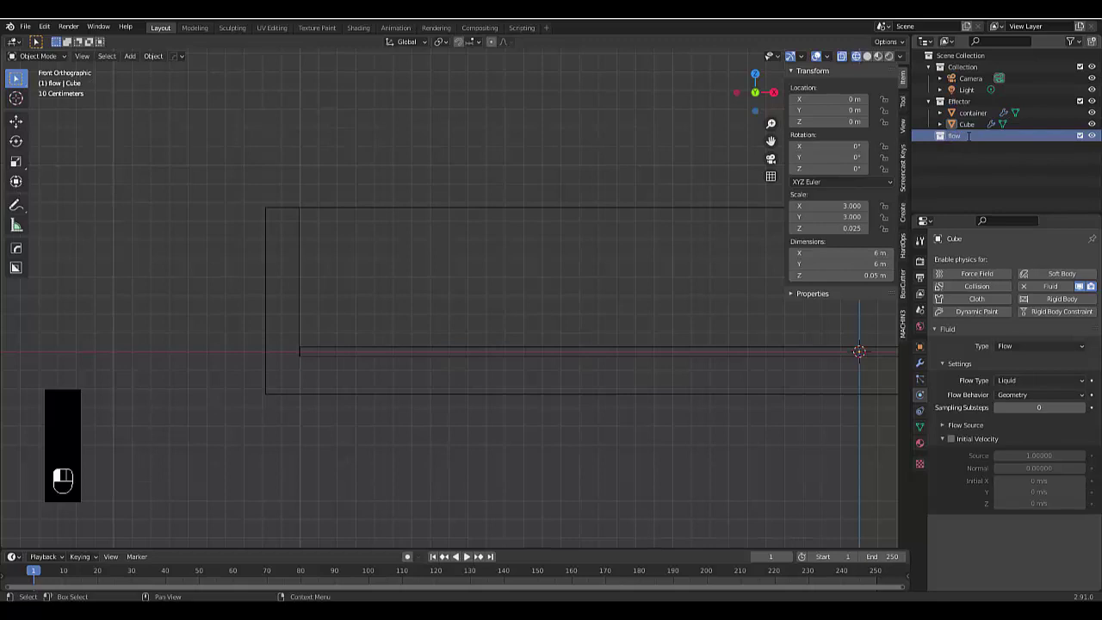
# Step: Move the slab cube into the flow collection and rename it Liquid base
pyautogui.click(971, 122)
pyautogui.moveTo(971, 122); pyautogui.dragTo(966, 137)
pyautogui.doubleClick(967, 138)
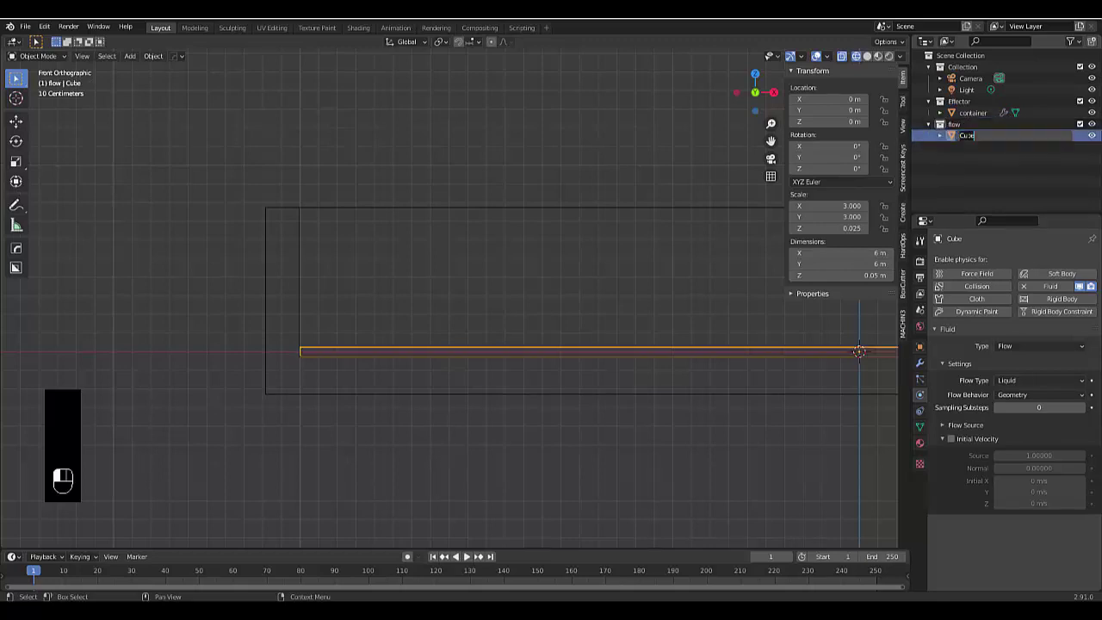
pyautogui.write('Liquid base')
pyautogui.press('Return')
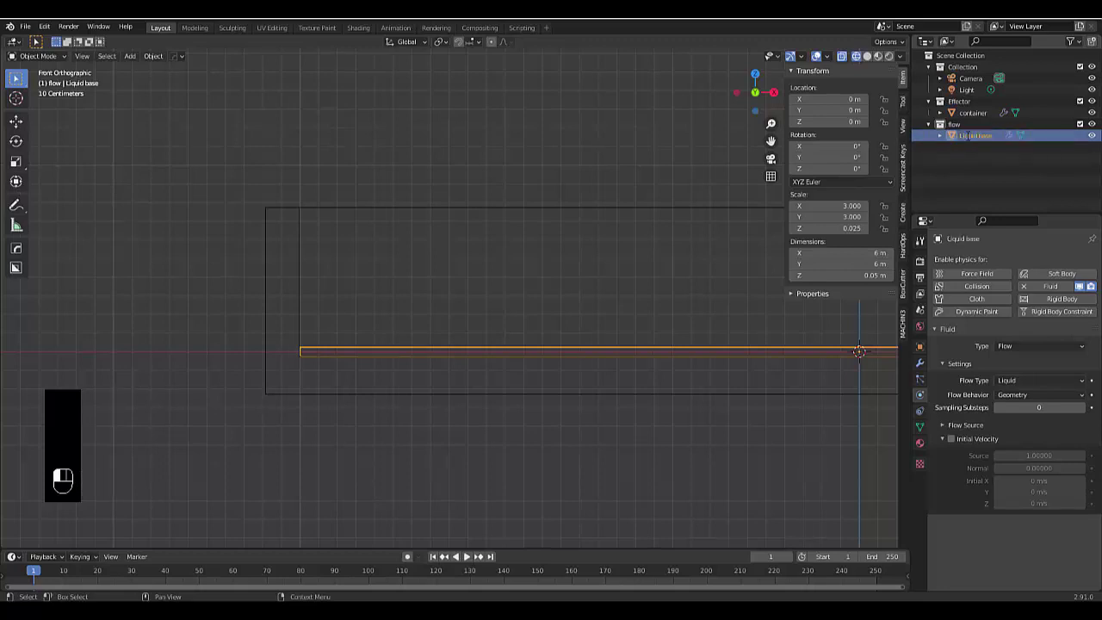
# Step: Create another new collection and name it Domain
pyautogui.rightClick(986, 156)
pyautogui.click(985, 156)
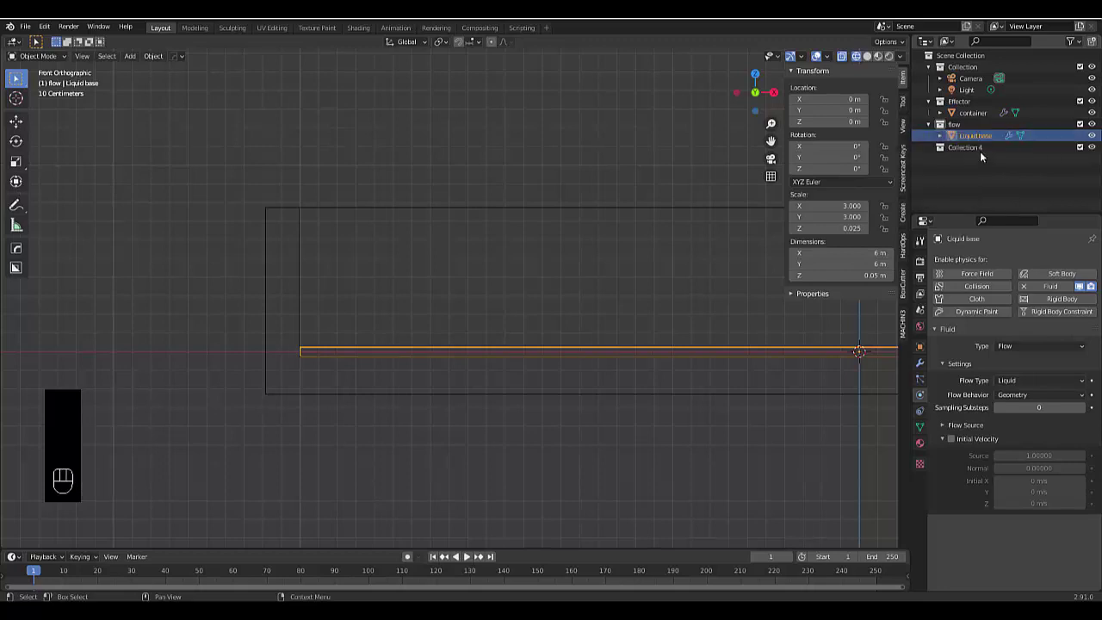
pyautogui.click(980, 149)
pyautogui.doubleClick(979, 149)
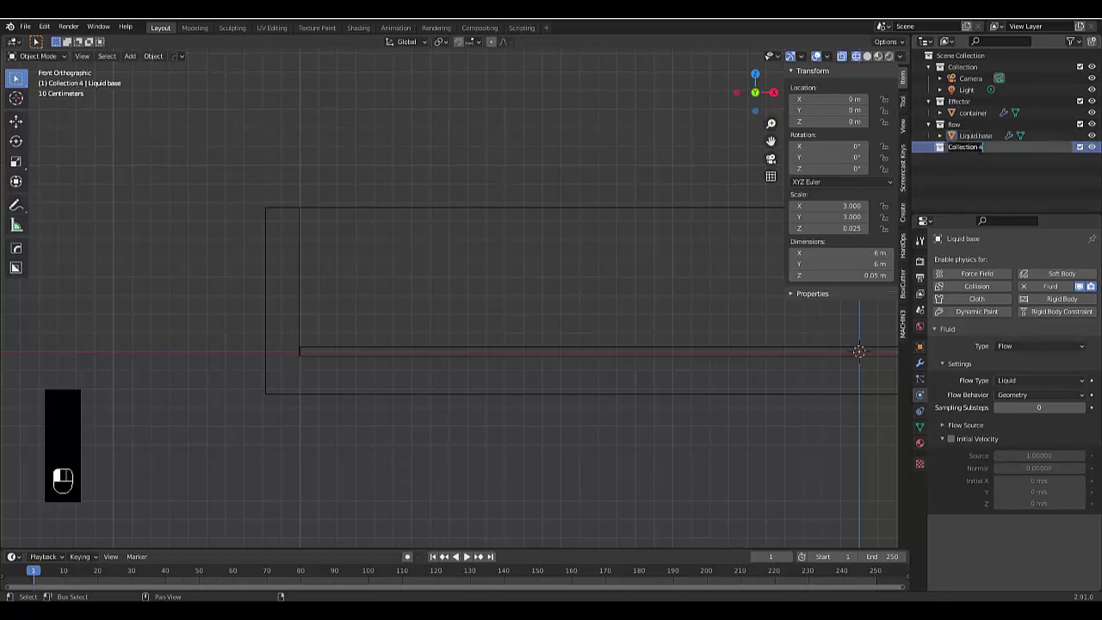
pyautogui.write('Domain')
pyautogui.press('Return')
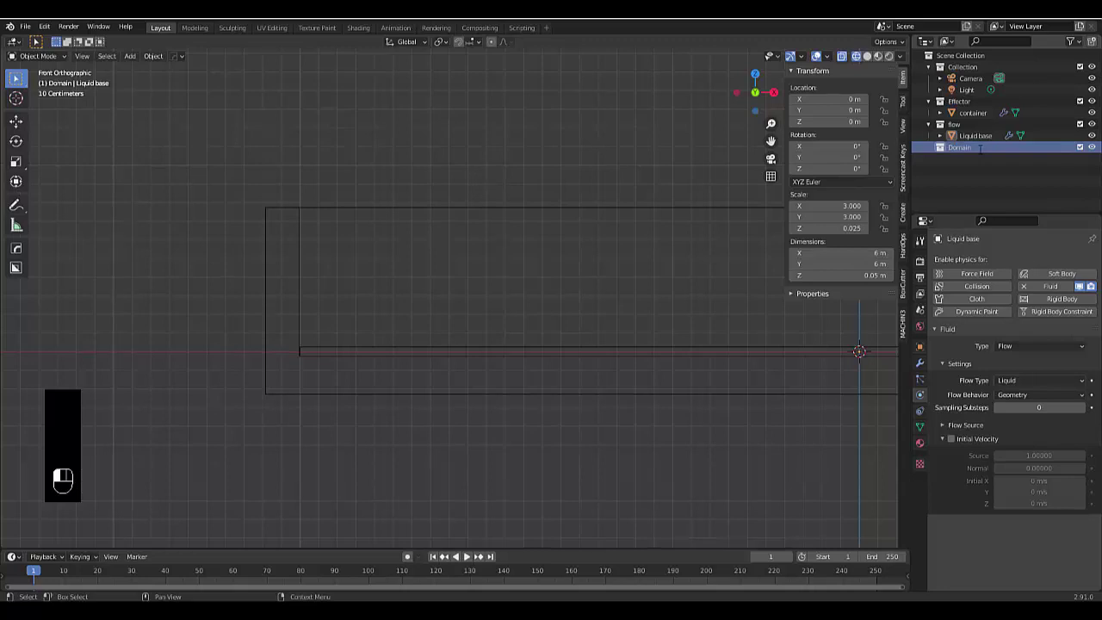
# Step: Apply the Quick Liquid effect to the Liquid base to generate a liquid domain in the Domain collection
pyautogui.click(399, 351)
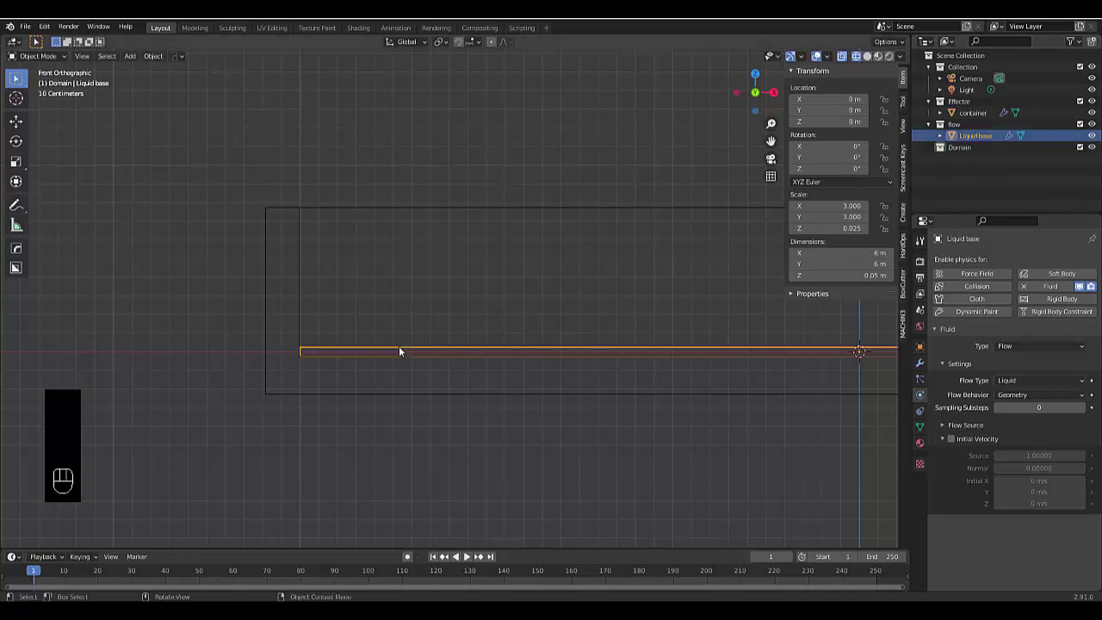
pyautogui.click(151, 56)
pyautogui.moveTo(201, 342)
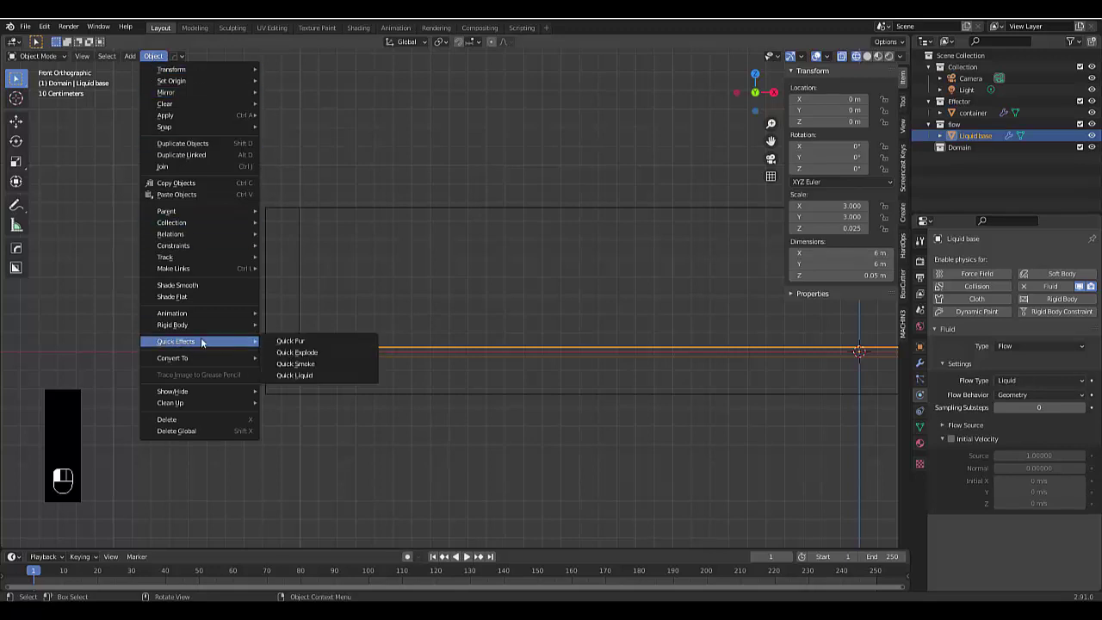
pyautogui.click(316, 374)
pyautogui.scroll(-3, 315, 375)
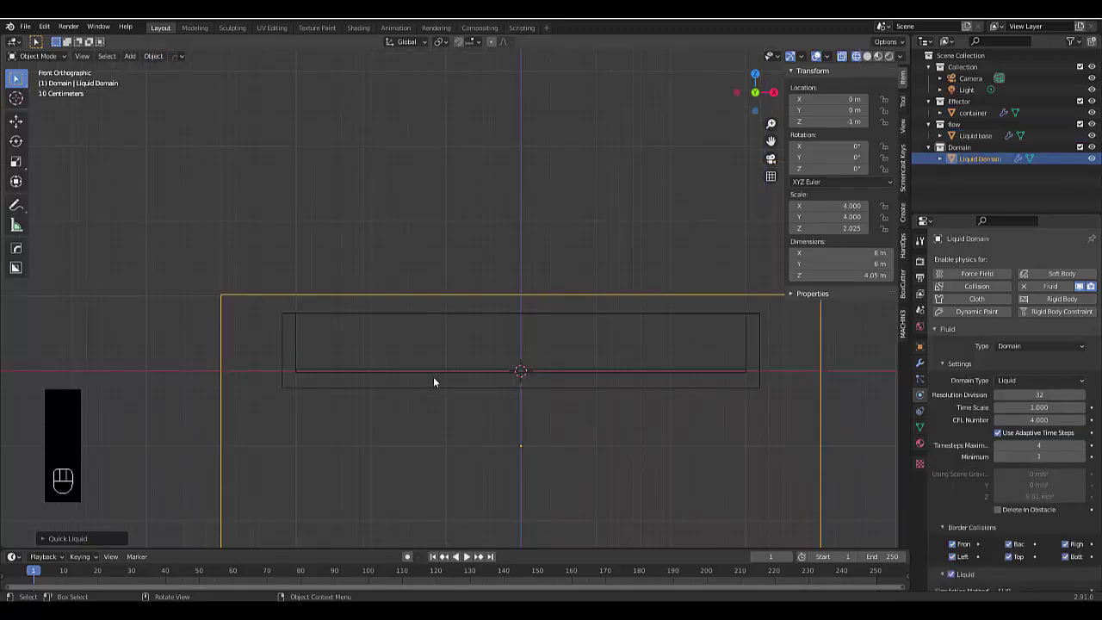
# Step: Snap the Liquid Domain to the 3D cursor at the world origin, using the keep-offset option
pyautogui.click(290, 330)
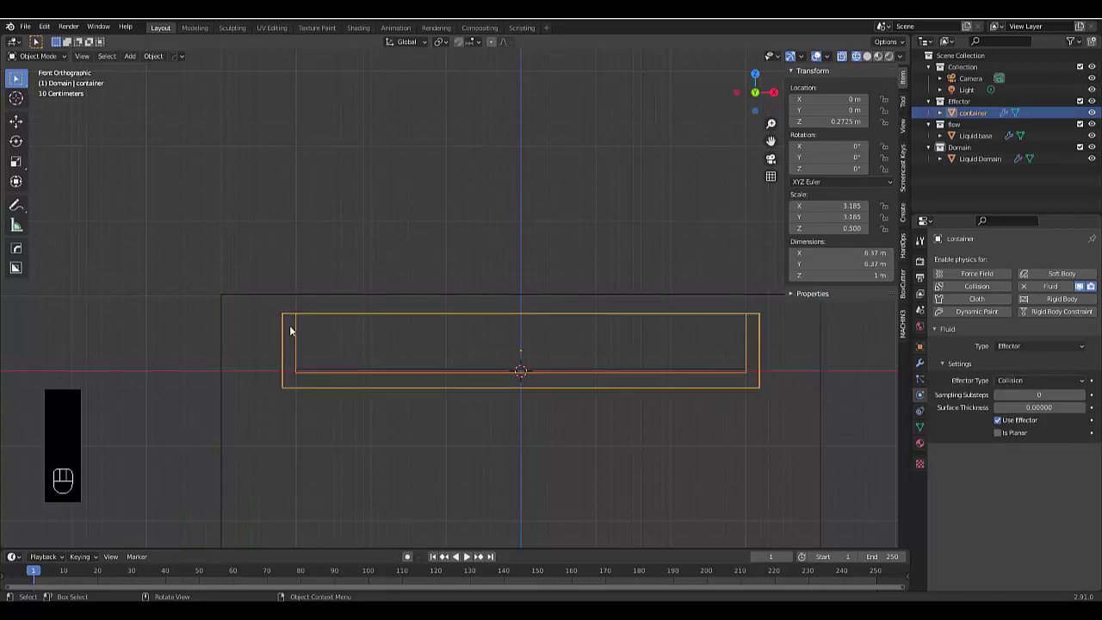
pyautogui.scroll(-2, 270, 367)
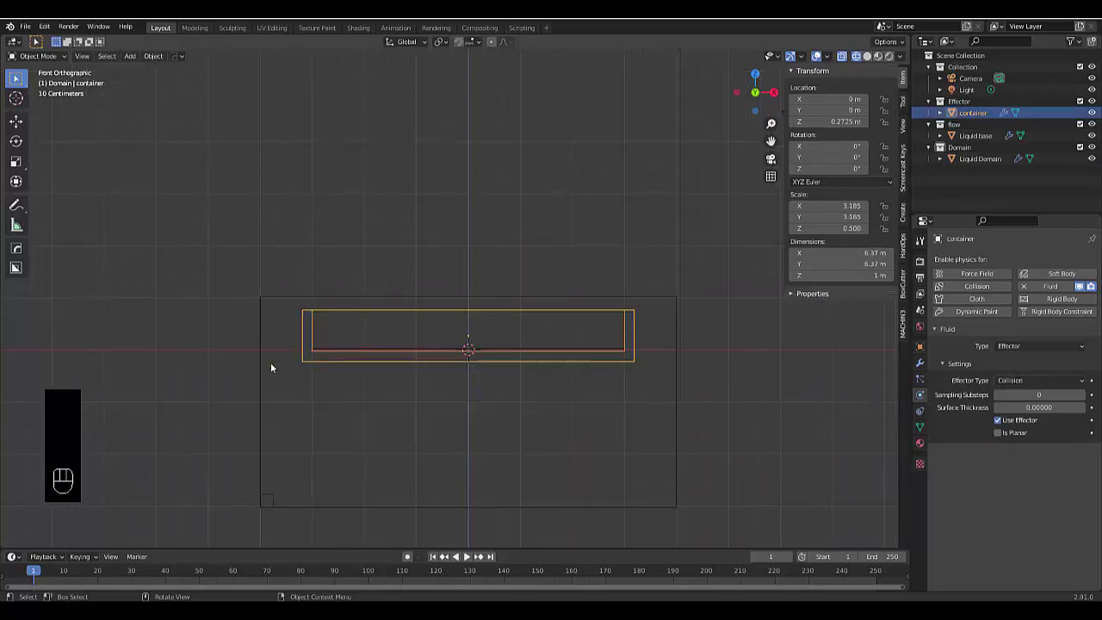
pyautogui.click(261, 365)
pyautogui.scroll(2, 345, 473)
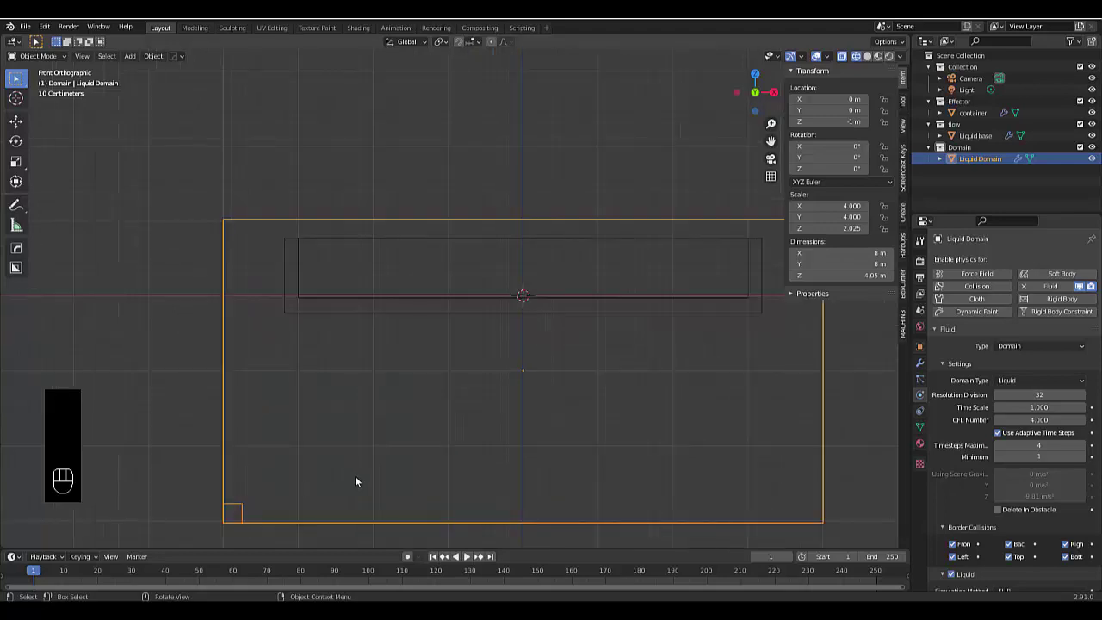
pyautogui.hotkey('shift', 's')
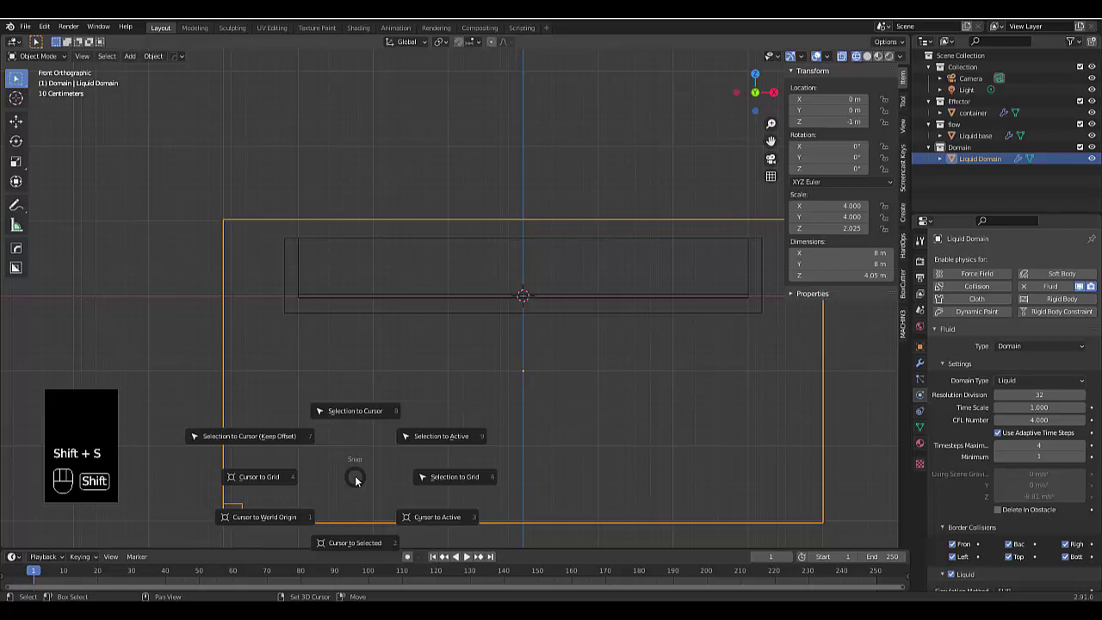
pyautogui.click(291, 436)
# Step: Scale the Liquid Domain down uniformly to about 6.38 m wide so its sides sit just outside the container walls
pyautogui.scroll(3, 222, 294)
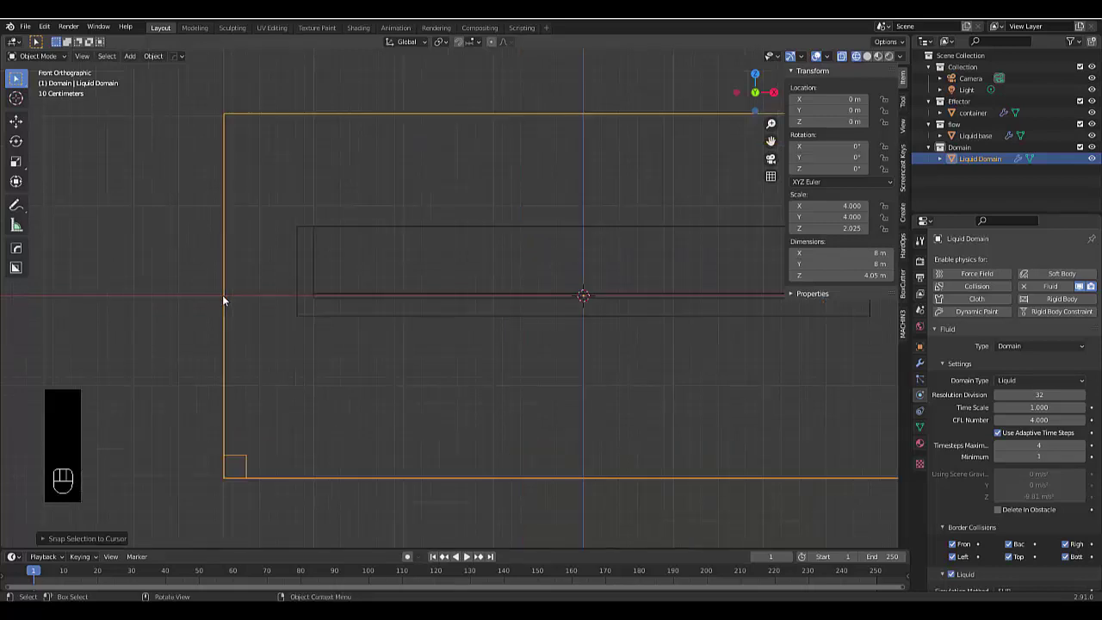
pyautogui.scroll(3, 300, 298)
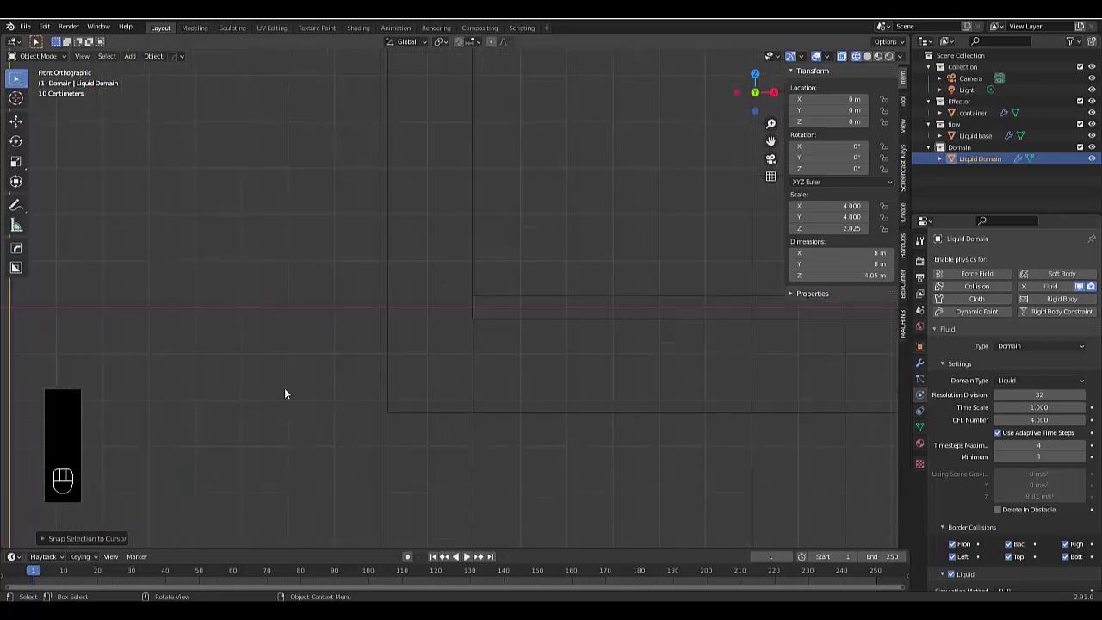
pyautogui.press('s')
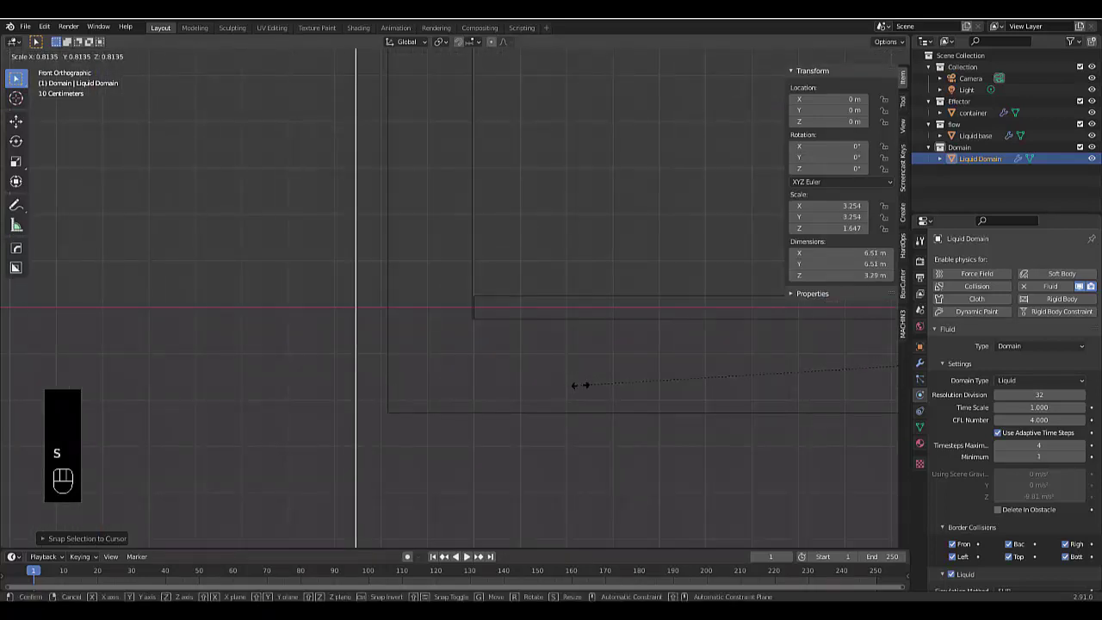
pyautogui.press('shift')
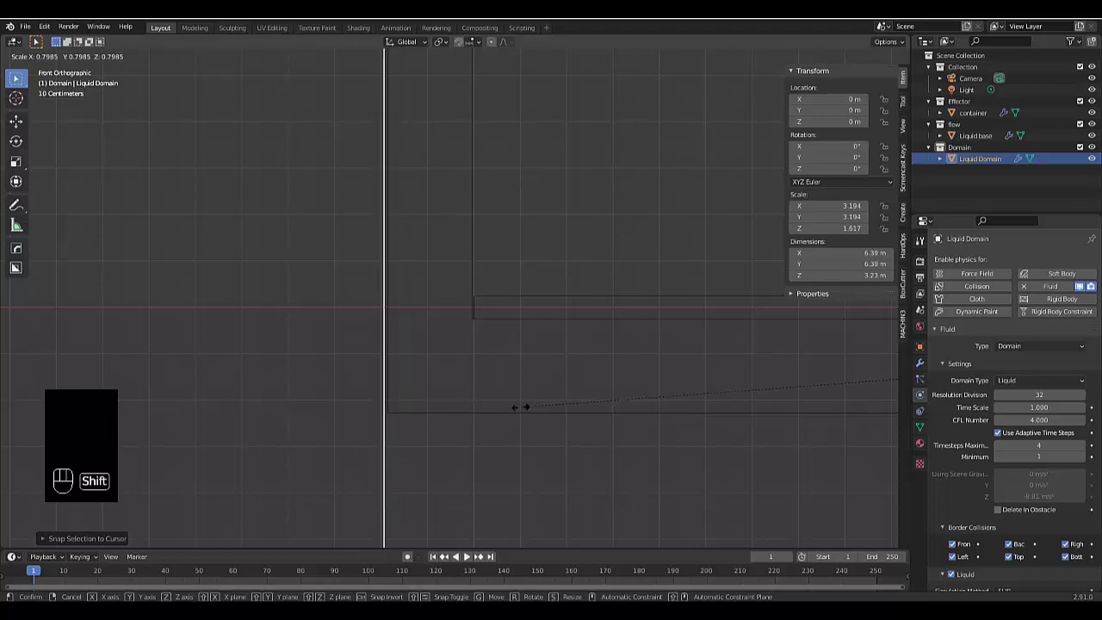
pyautogui.keyDown('shift'); pyautogui.click(425, 406); pyautogui.keyUp('shift')
pyautogui.scroll(2, 415, 408)
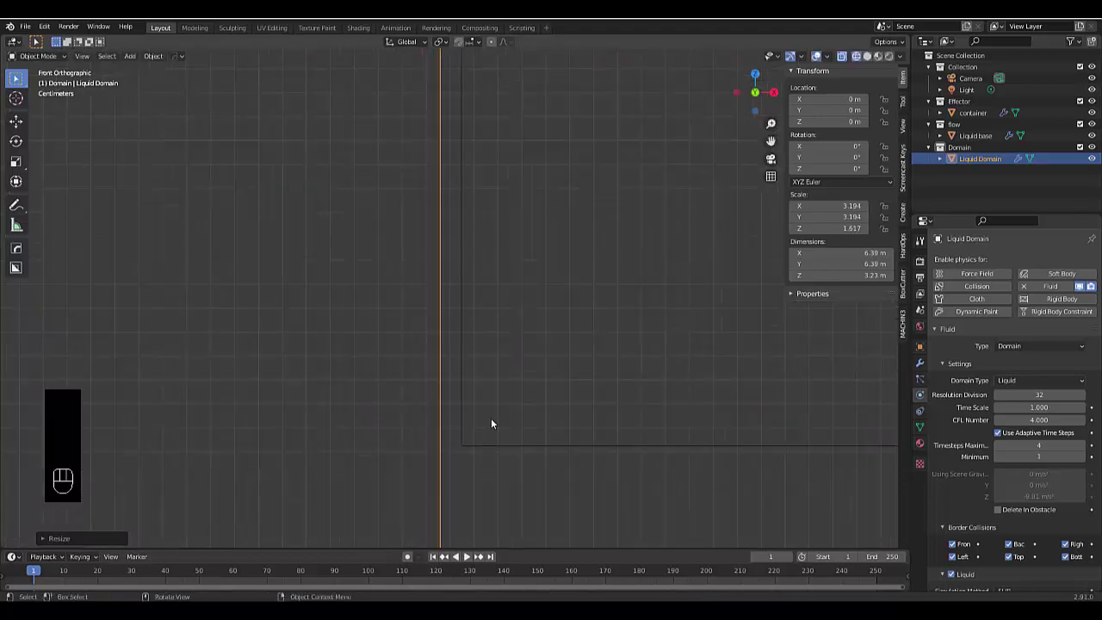
pyautogui.press('s')
pyautogui.press('shift')
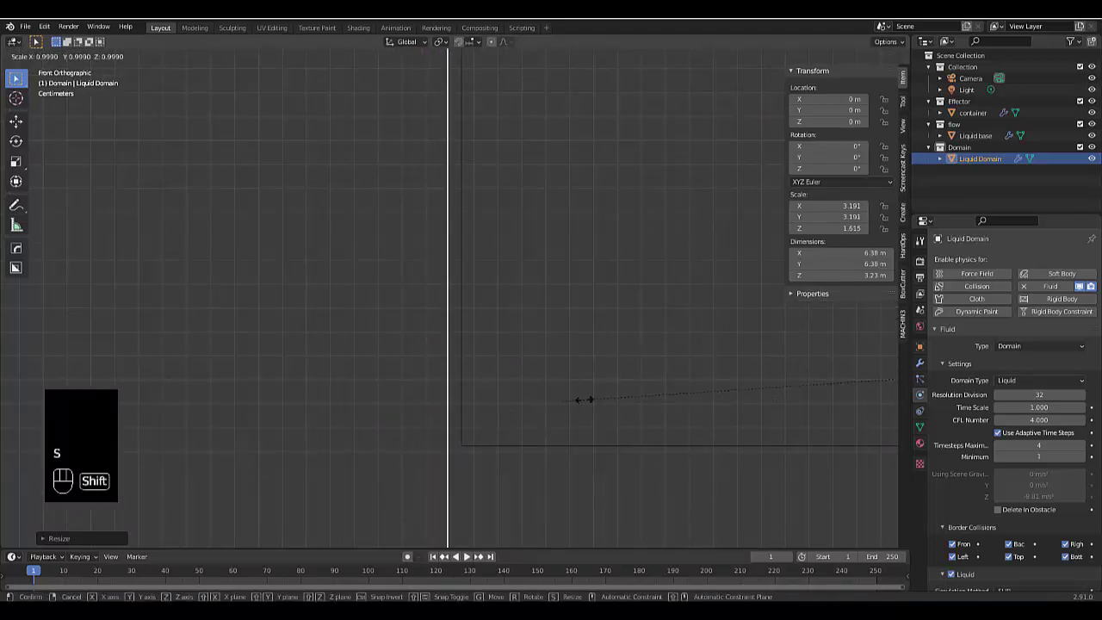
pyautogui.click(604, 399)
pyautogui.scroll(-2, 605, 400)
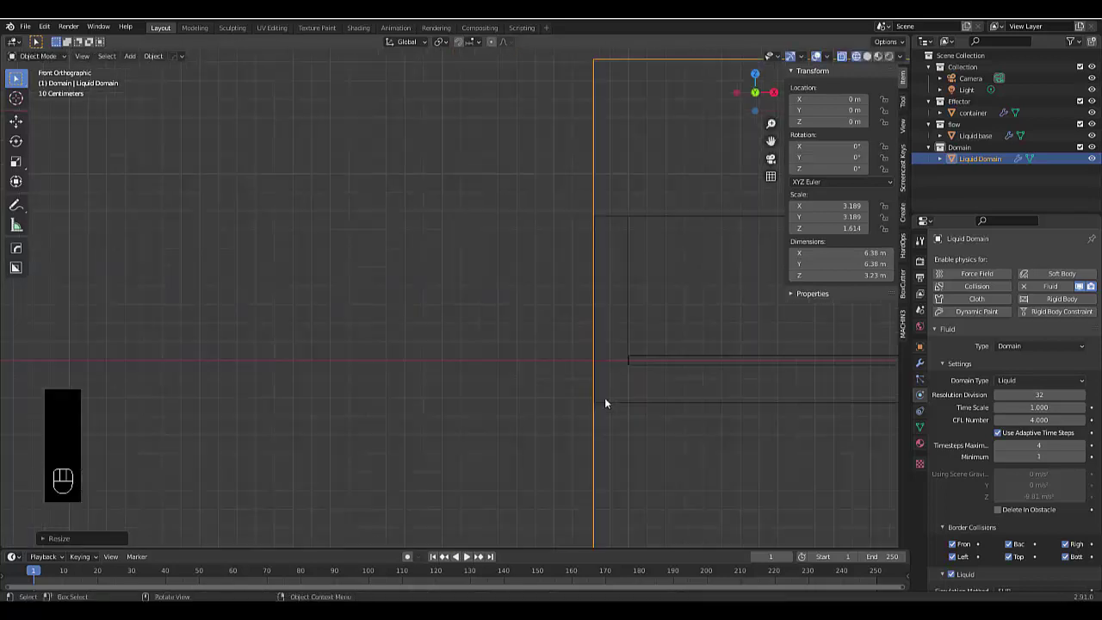
# Step: Scale the Liquid Domain along the Z axis to a height of about 1.5 m
pyautogui.scroll(-8, 604, 402)
pyautogui.scroll(4, 659, 386)
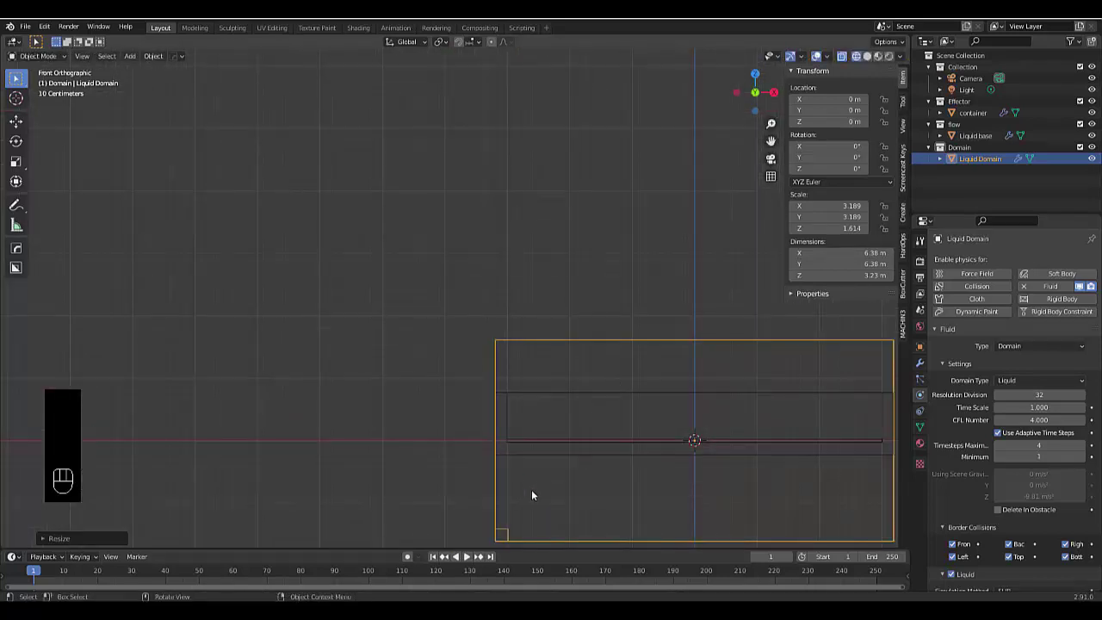
pyautogui.press('s')
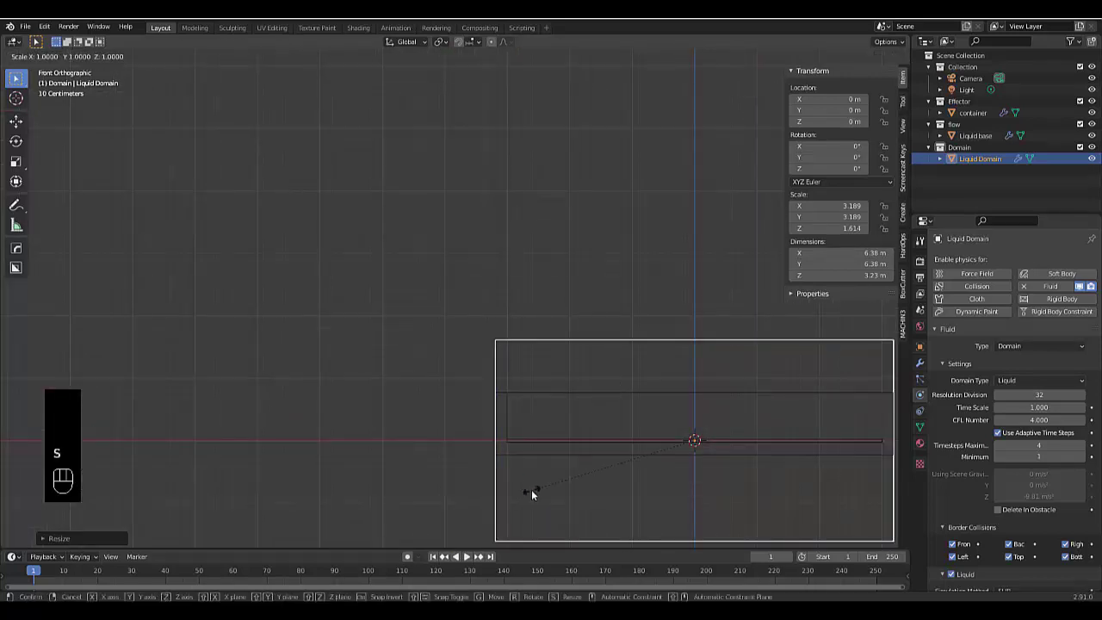
pyautogui.press('z')
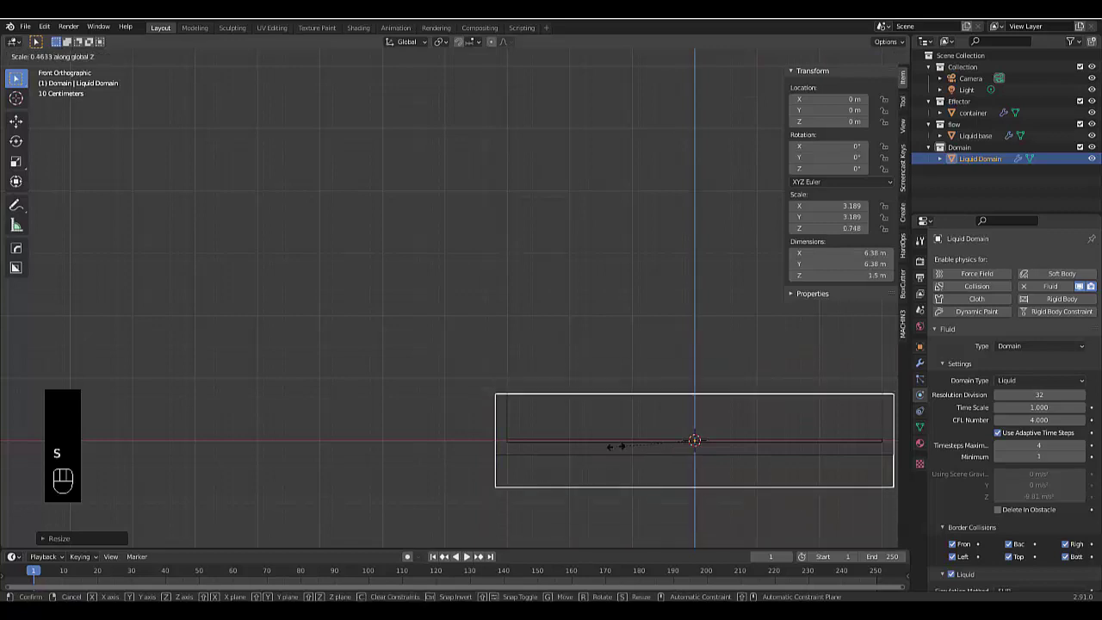
pyautogui.click(616, 446)
# Step: Snap the 3D cursor to the container's origin and move the Liquid Domain to the cursor
pyautogui.scroll(4, 532, 435)
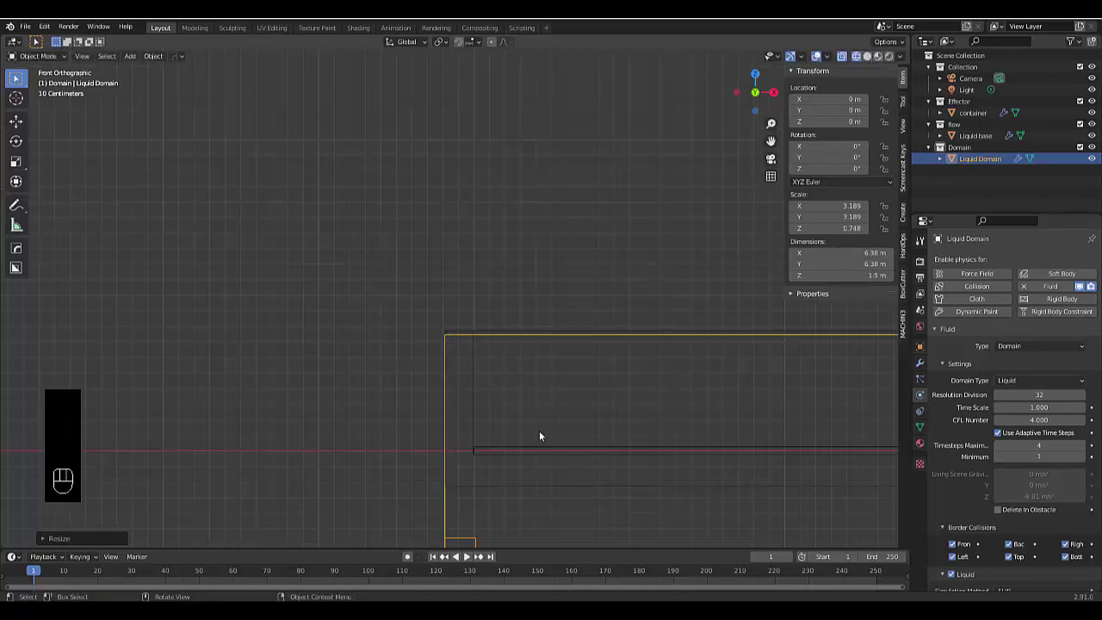
pyautogui.click(474, 411)
pyautogui.press('KP_Decimal')
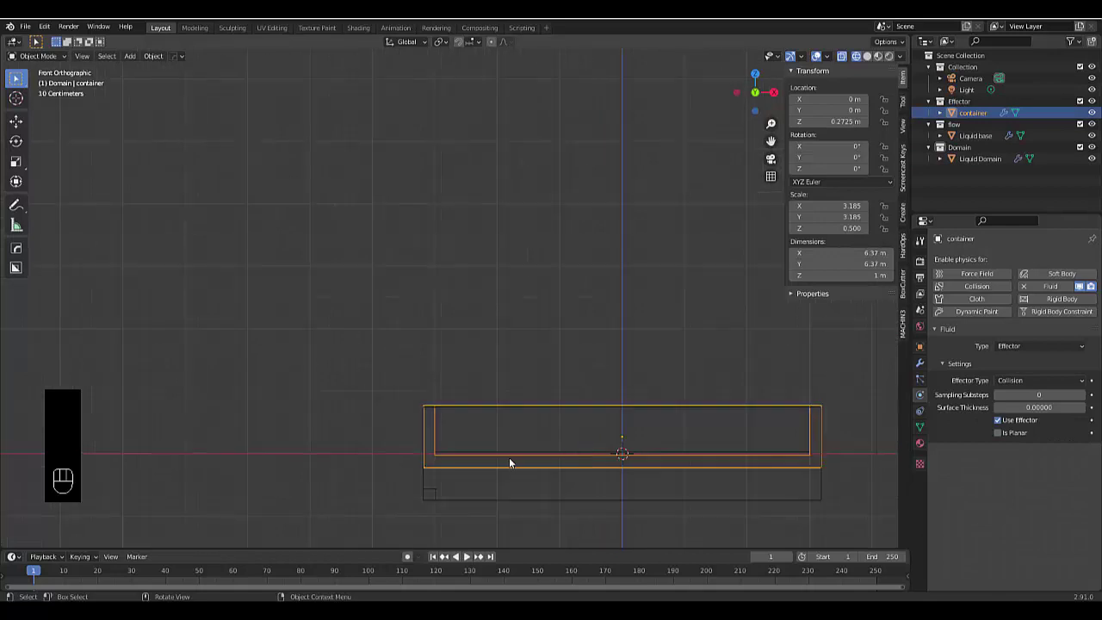
pyautogui.hotkey('shift', 's')
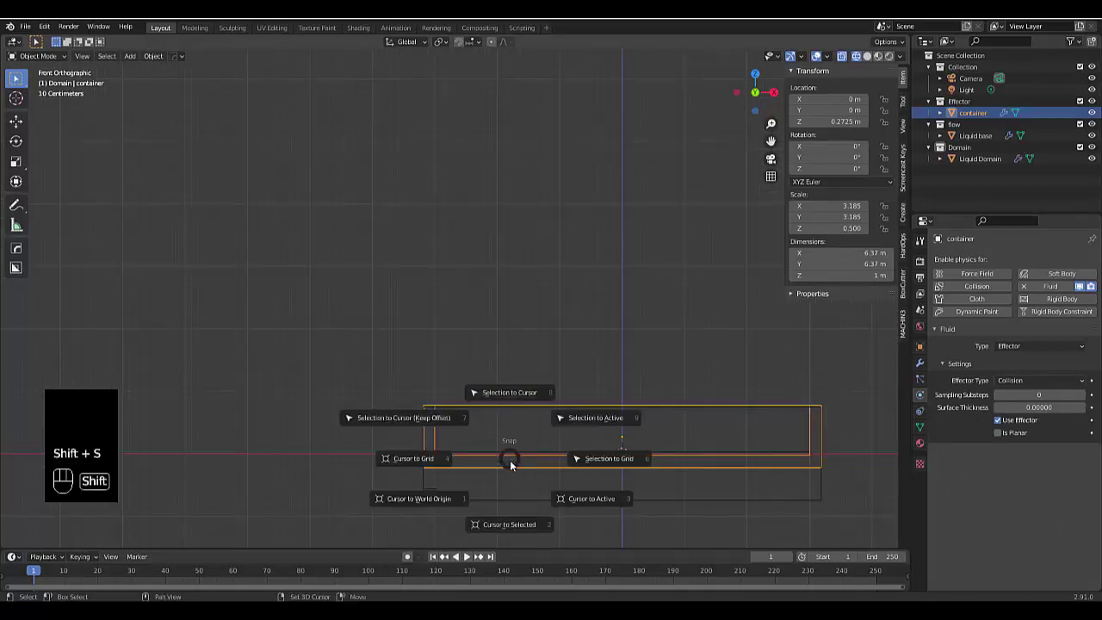
pyautogui.click(519, 508)
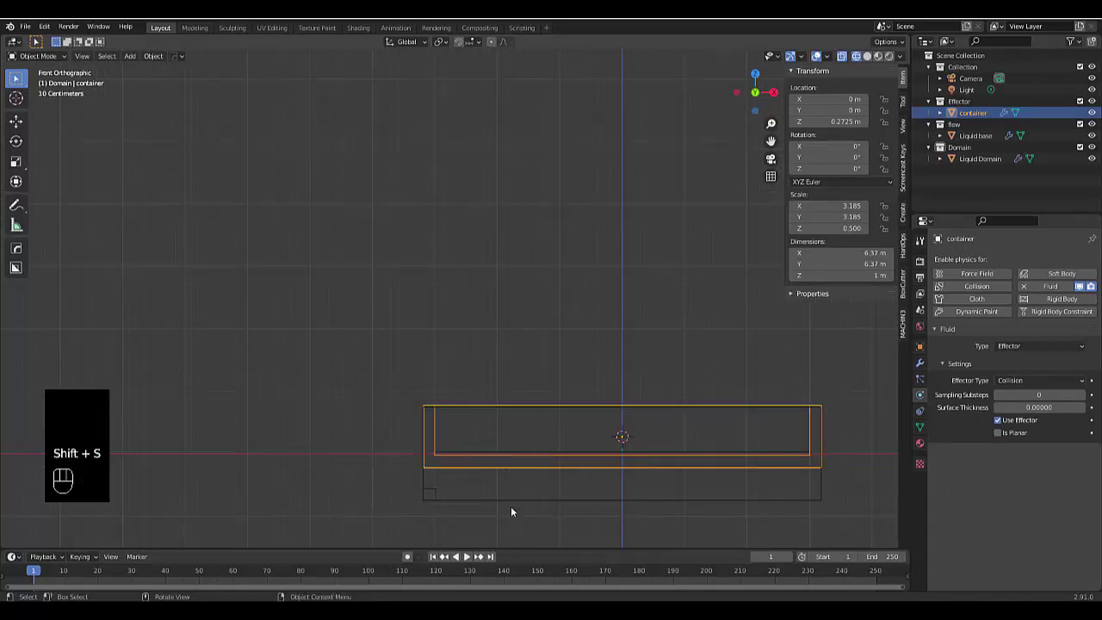
pyautogui.click(437, 496)
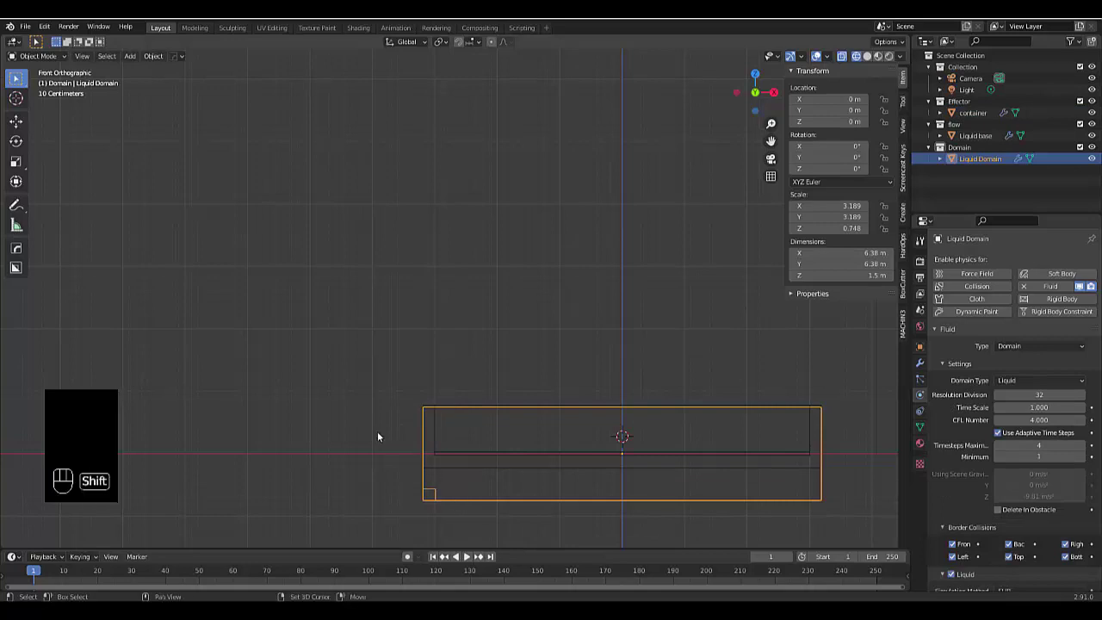
pyautogui.hotkey('shift', 's')
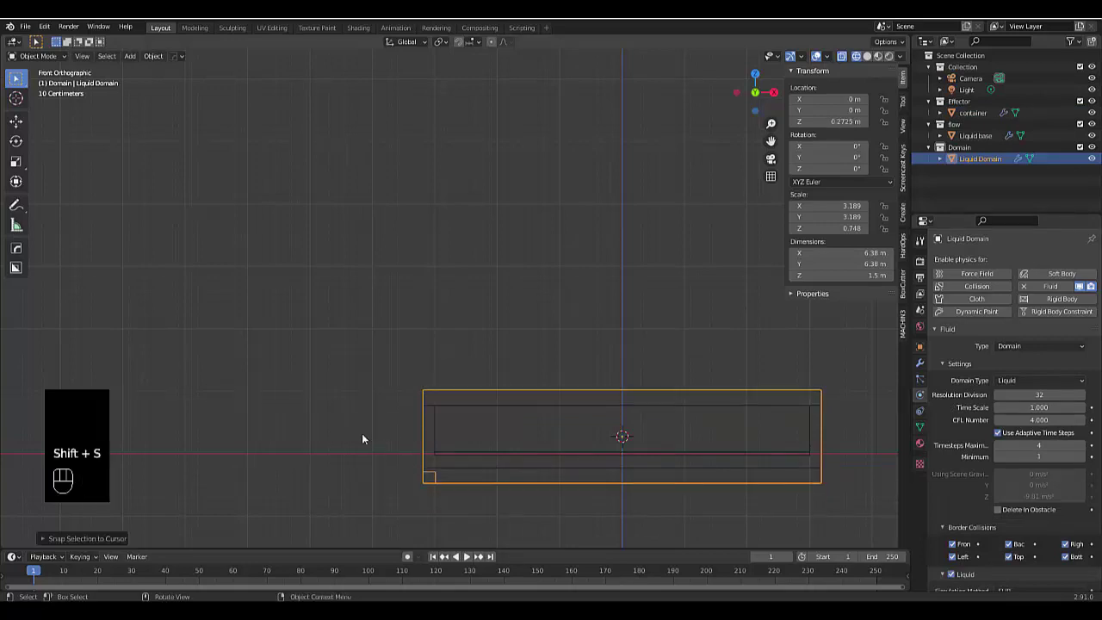
# Step: Scale the Liquid Domain along Z to about 1.08 m high, leaving a small margin above and below the container
pyautogui.scroll(5, 414, 444)
pyautogui.press('s')
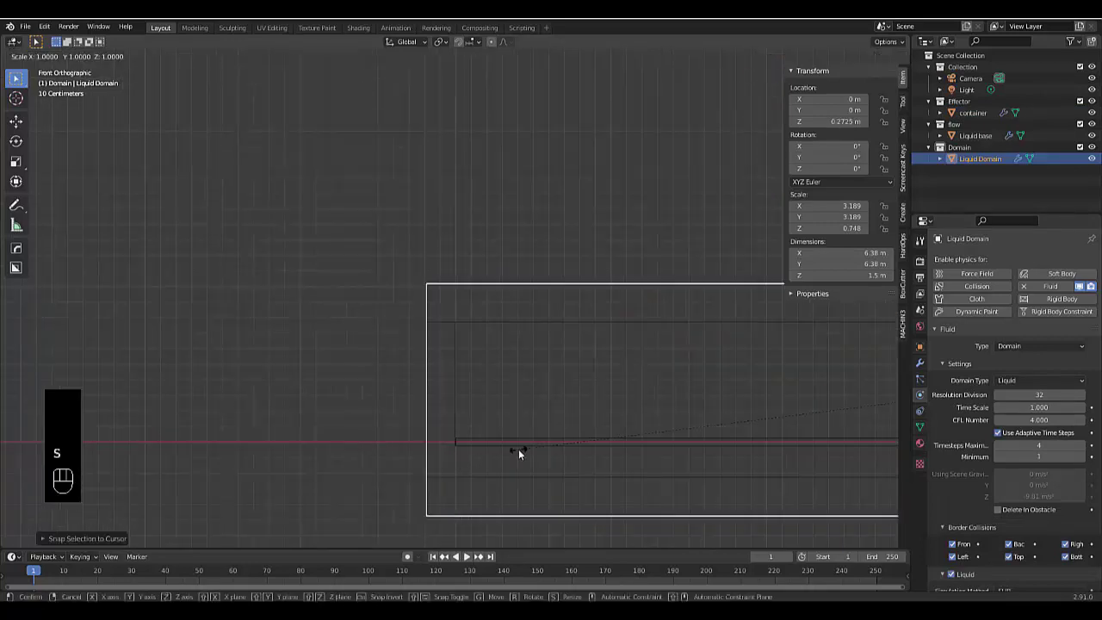
pyautogui.press('z')
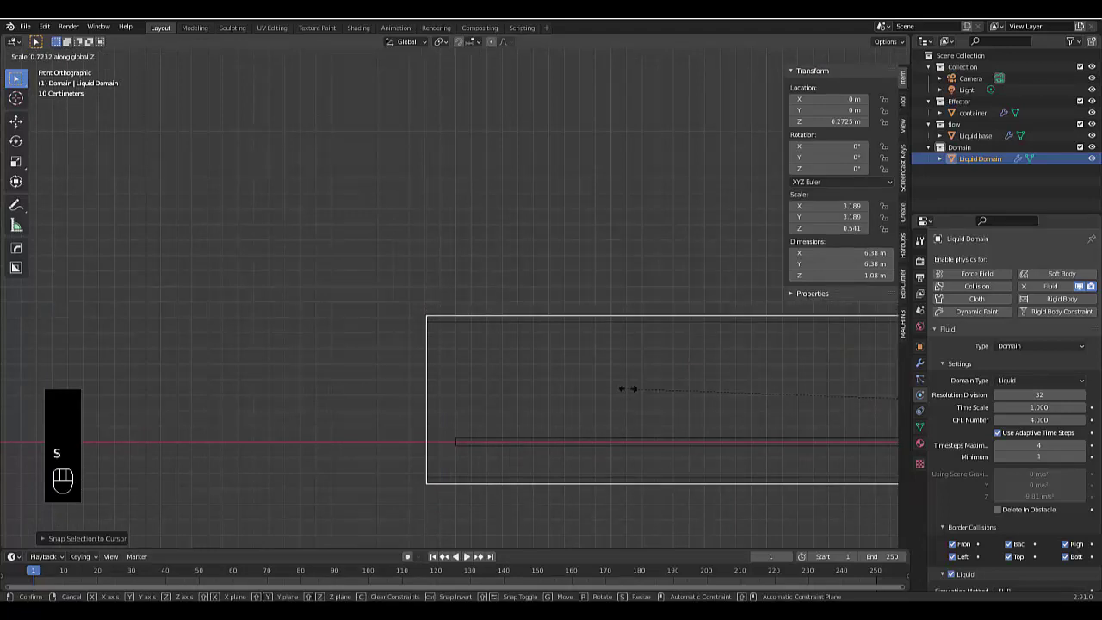
pyautogui.click(628, 388)
pyautogui.scroll(2, 484, 309)
pyautogui.scroll(-3, 480, 306)
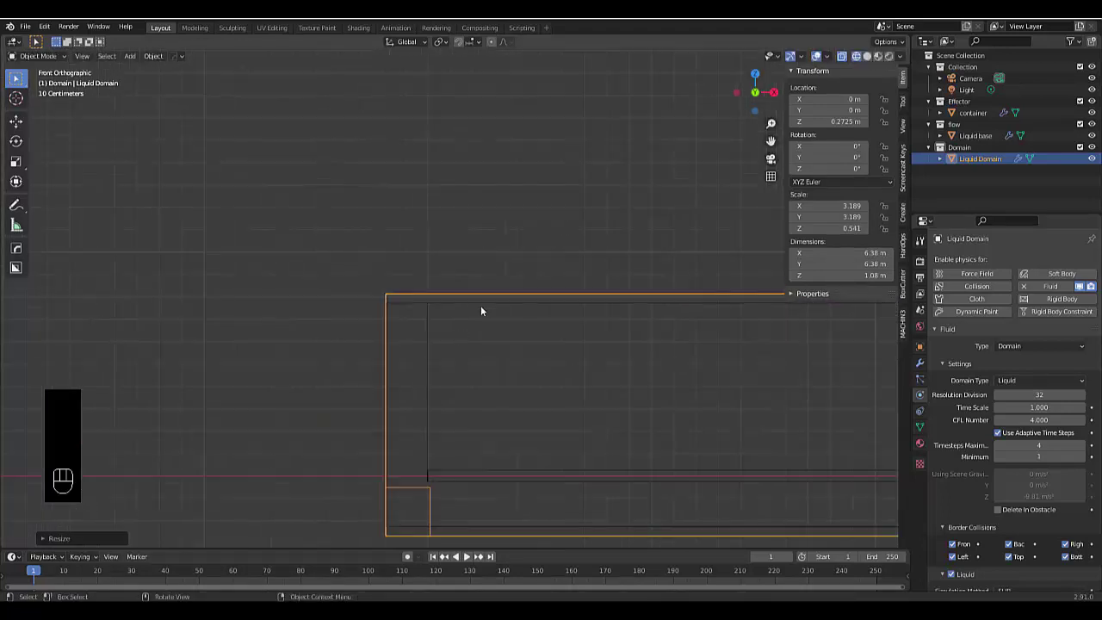
pyautogui.scroll(6, 426, 472)
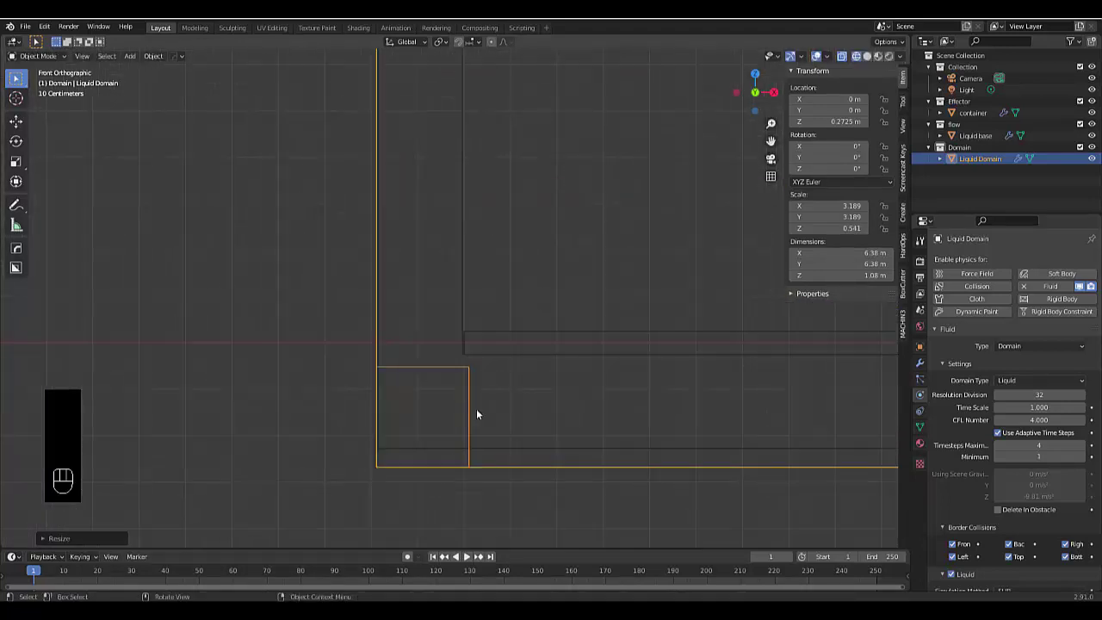
# Step: Set the Liquid Domain's resolution divisions to 128
pyautogui.click(492, 343)
pyautogui.click(438, 358)
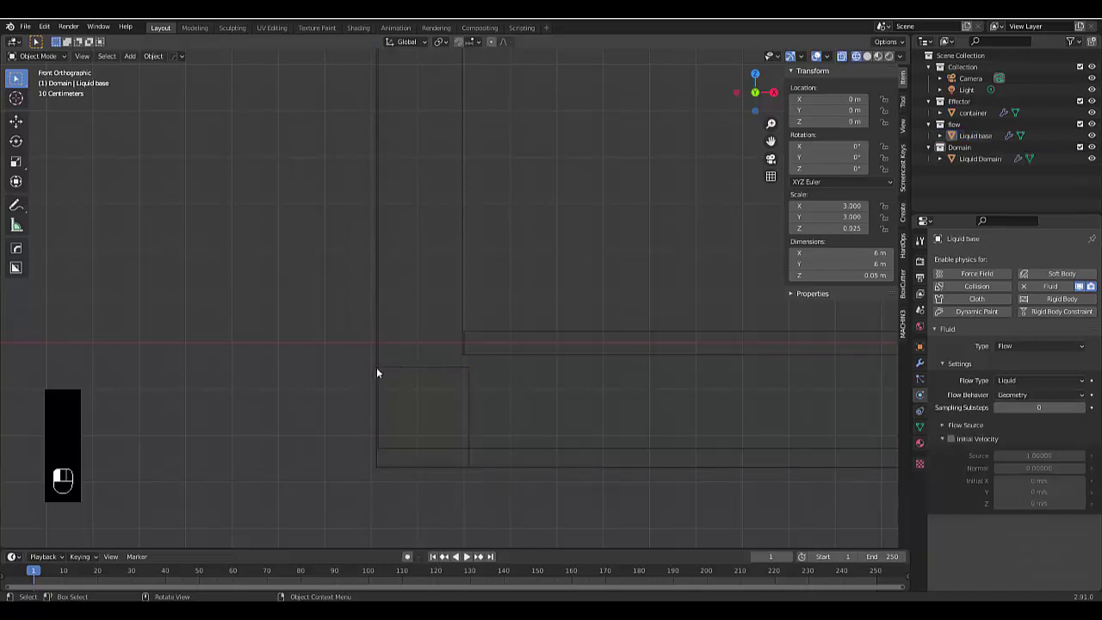
pyautogui.click(377, 370)
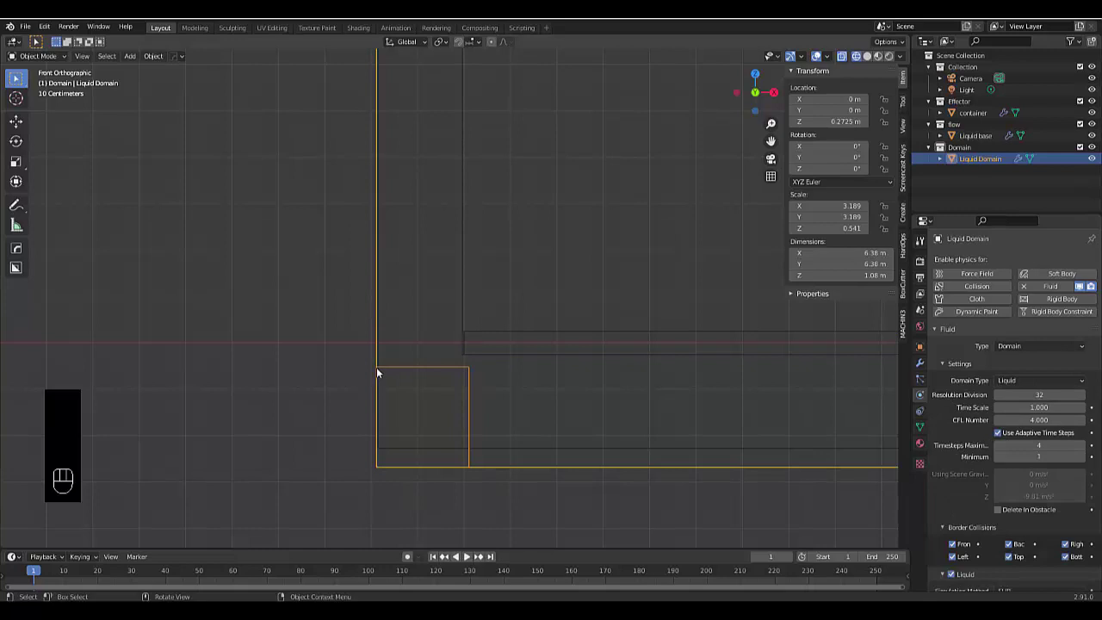
pyautogui.click(1007, 395)
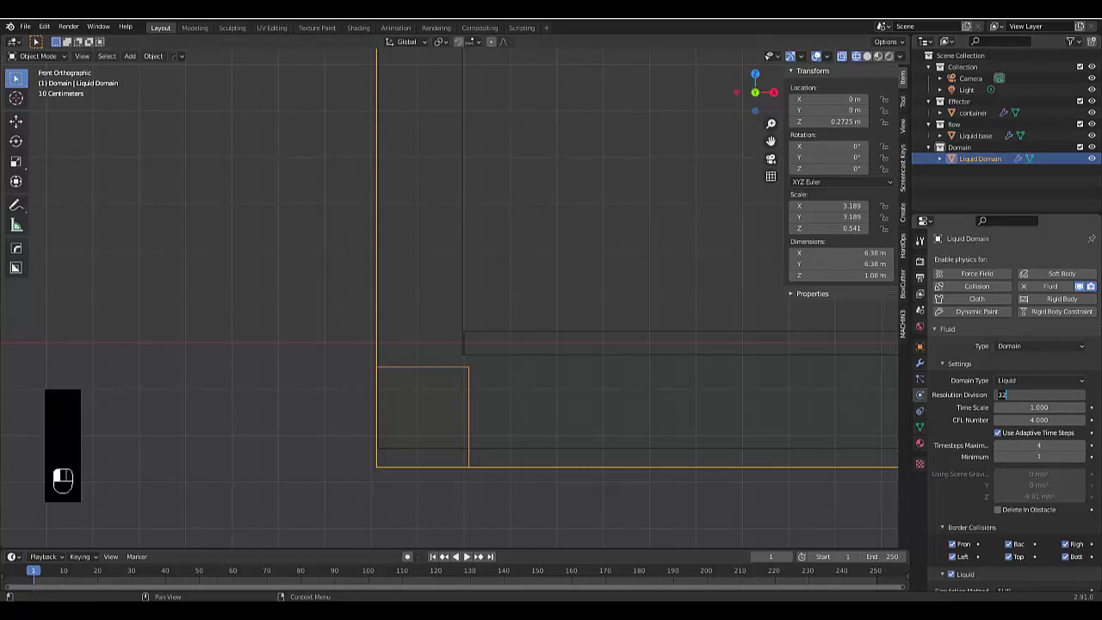
pyautogui.write('128')
pyautogui.press('Return')
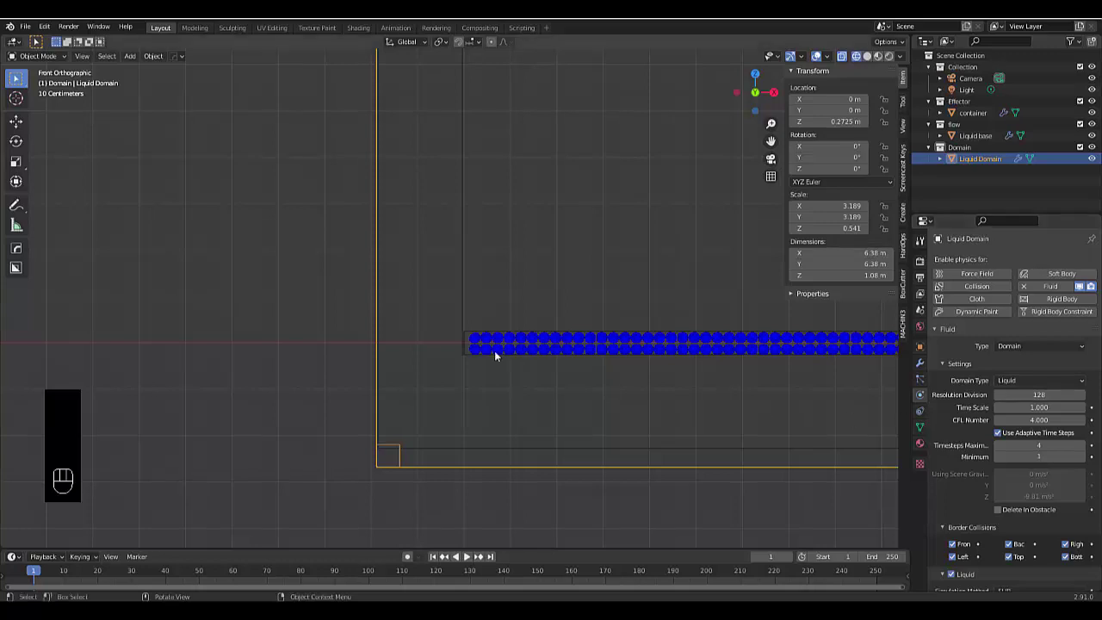
# Step: Set the Liquid Domain's adaptive timesteps to a maximum of 8 and a minimum of 4
pyautogui.scroll(2, 564, 500)
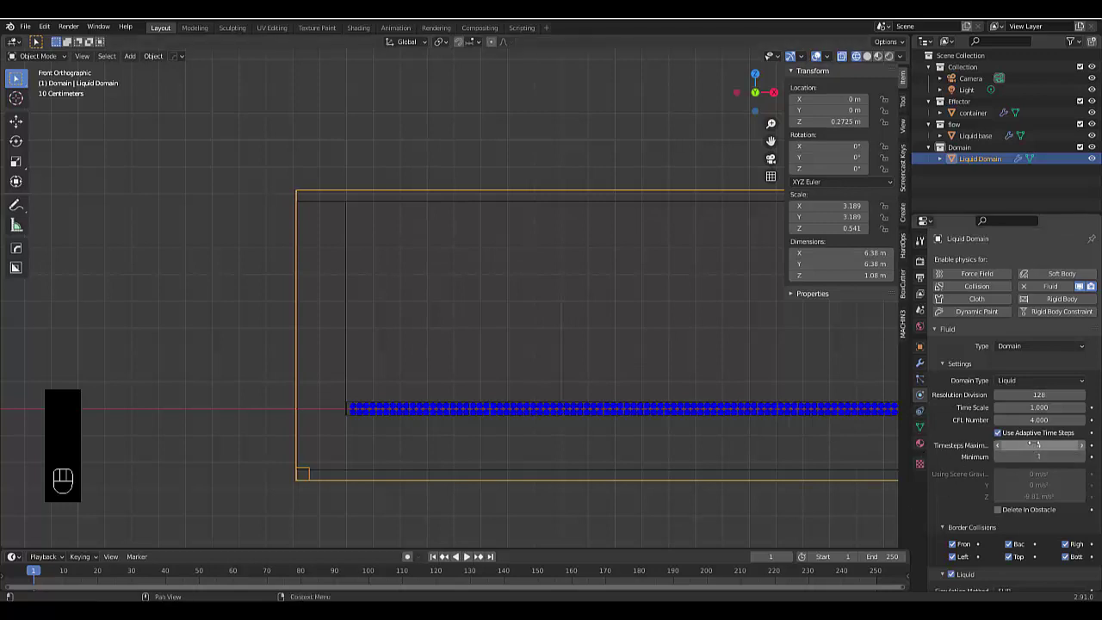
pyautogui.click(1022, 445)
pyautogui.write('6')
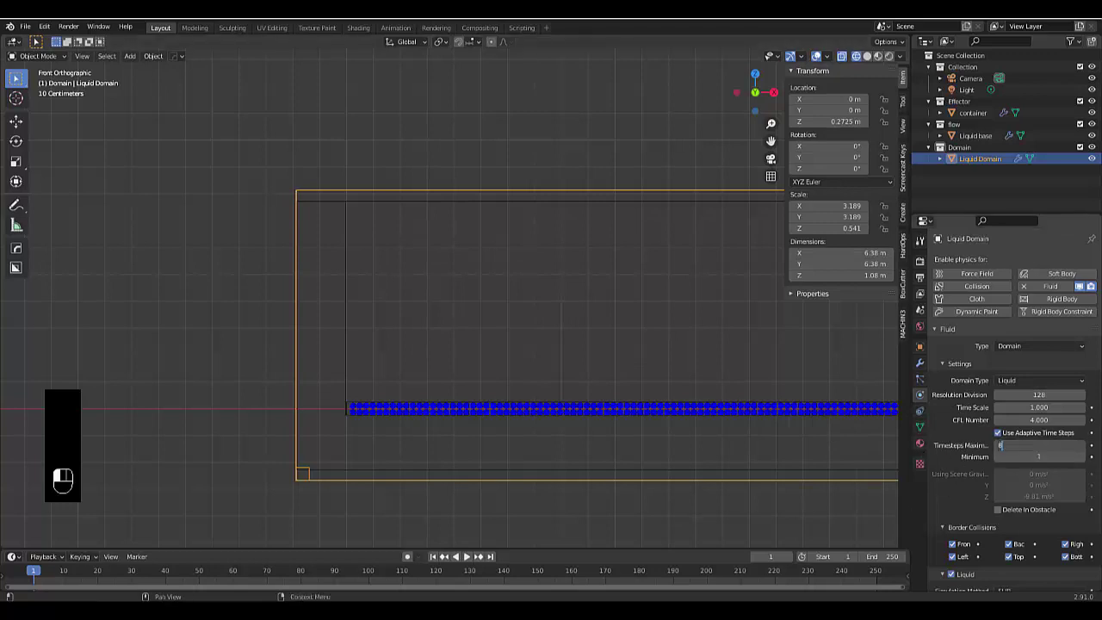
pyautogui.click(1034, 457)
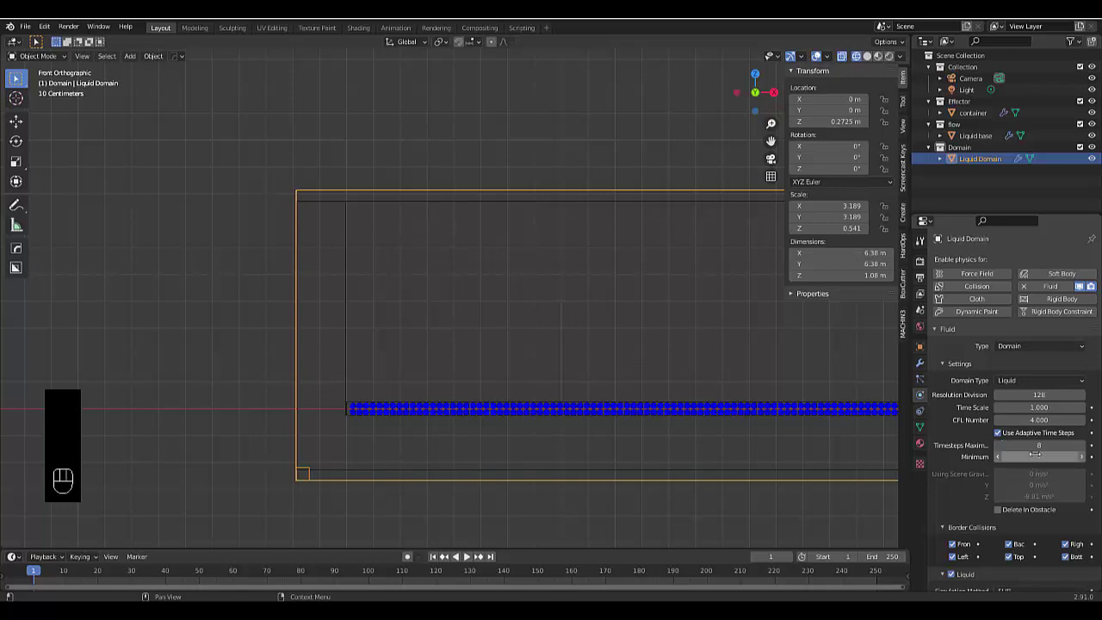
pyautogui.write('4')
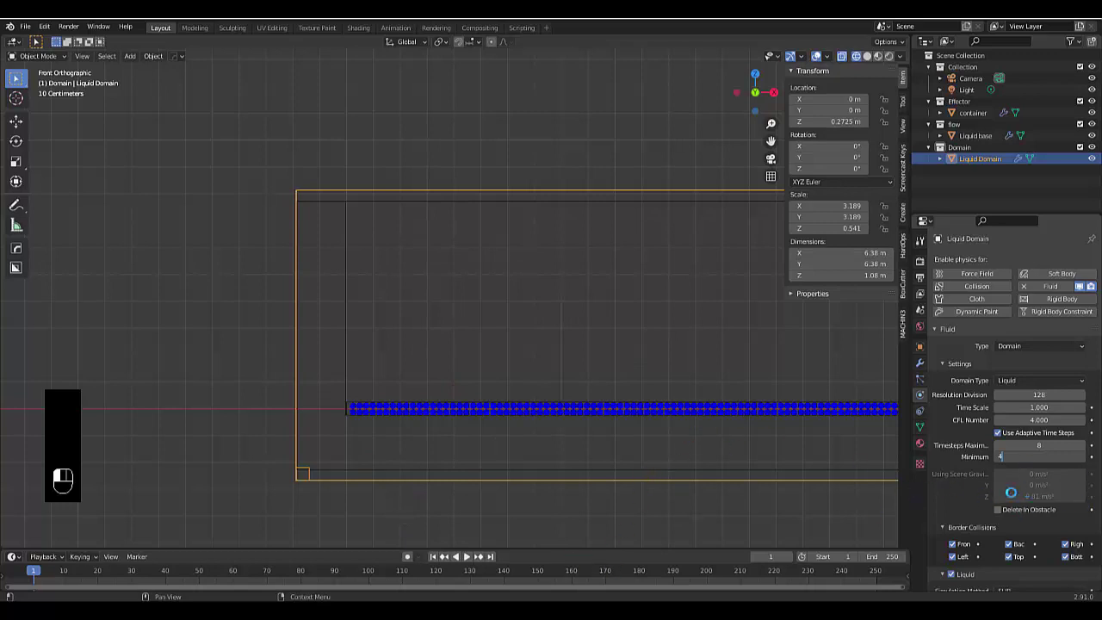
pyautogui.click(854, 441)
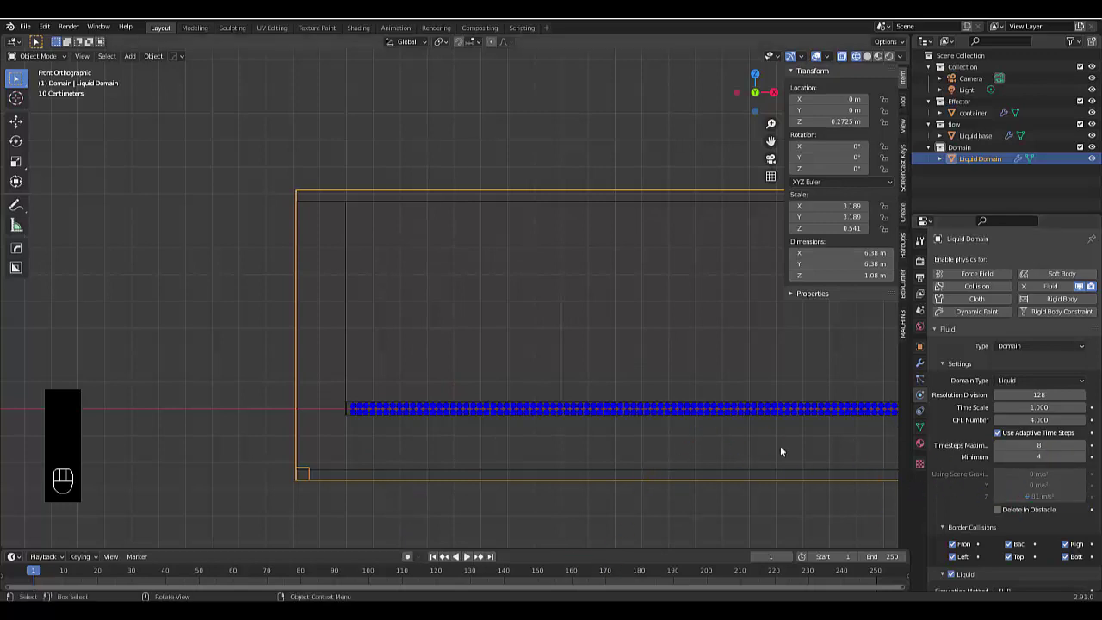
# Step: Apply the scale transform to the container
pyautogui.scroll(-15, 1067, 478)
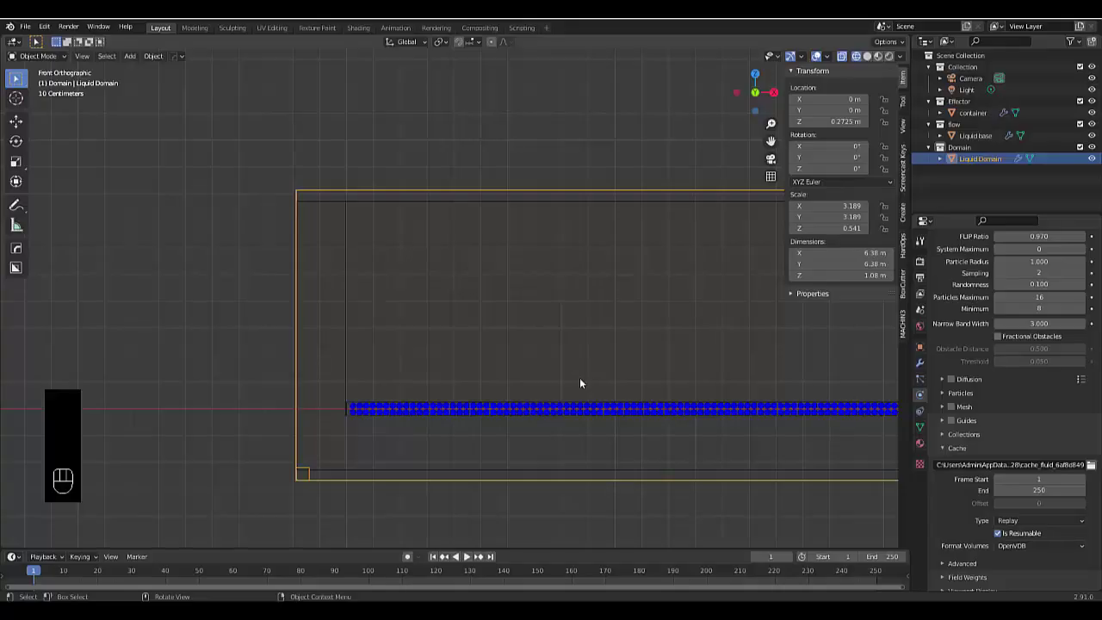
pyautogui.scroll(-3, 357, 447)
pyautogui.scroll(2, 319, 369)
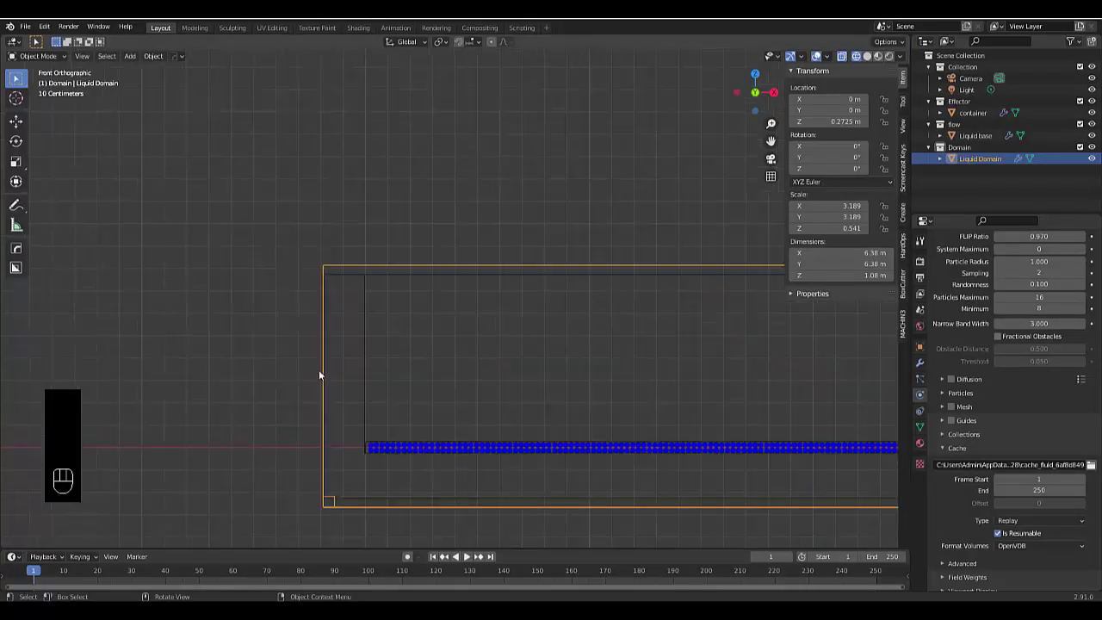
pyautogui.click(364, 360)
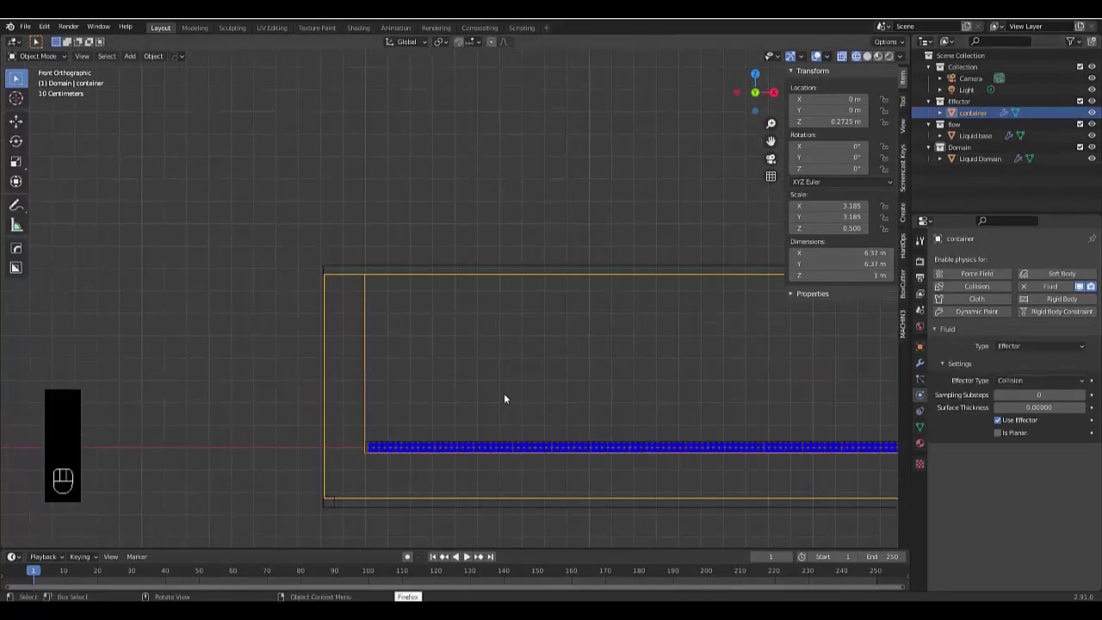
pyautogui.hotkey('ctrl', 'a')
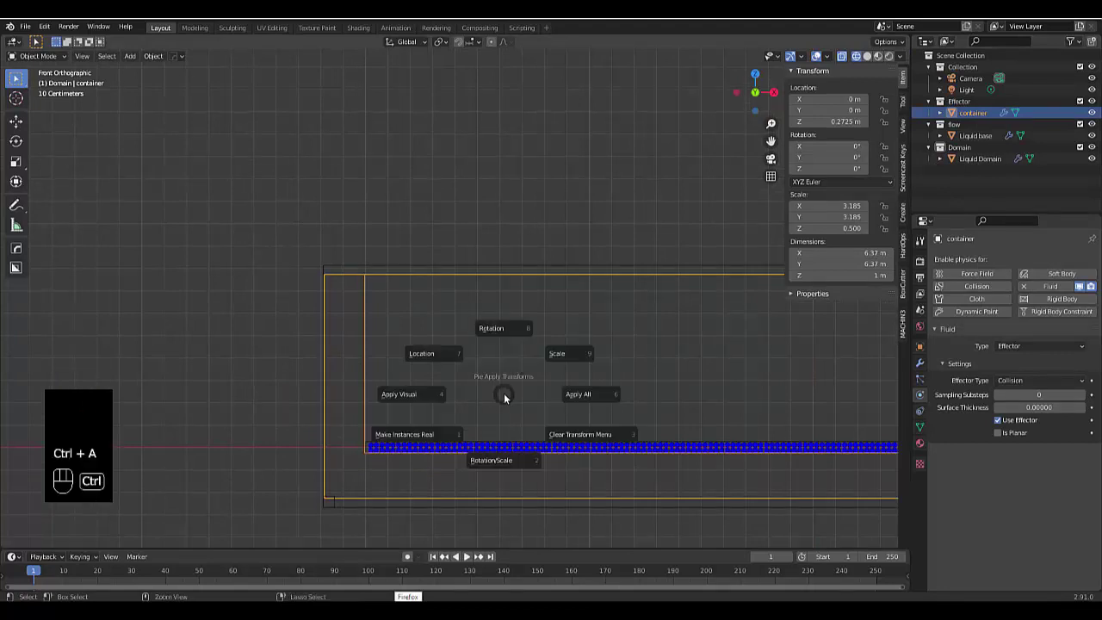
pyautogui.click(551, 360)
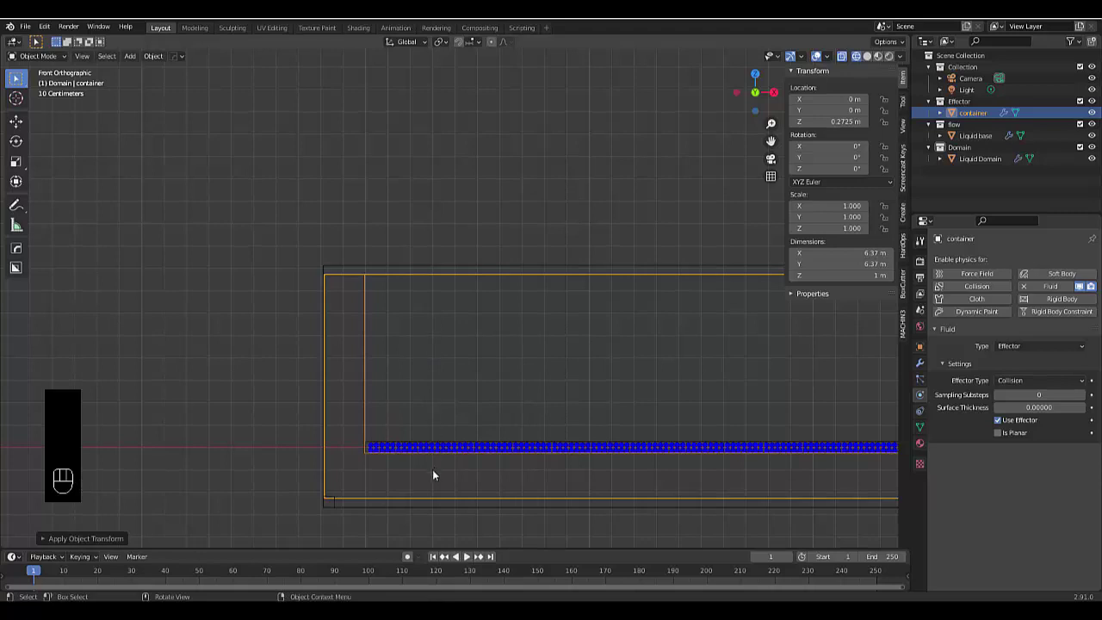
# Step: Apply the scale transform to the Liquid base
pyautogui.click(433, 445)
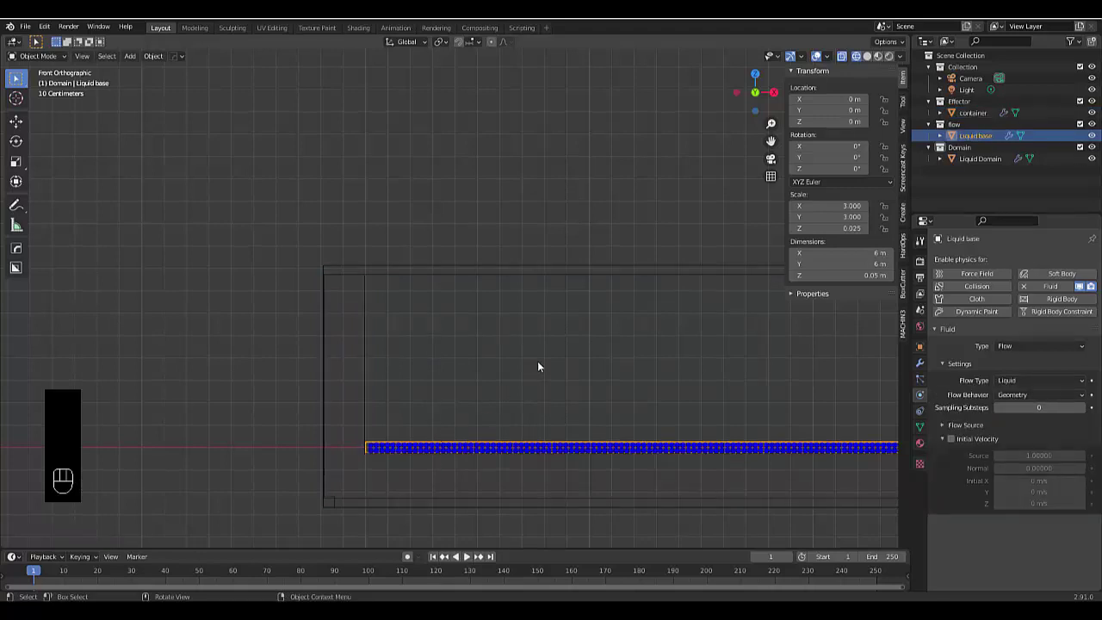
pyautogui.press('ctrl')
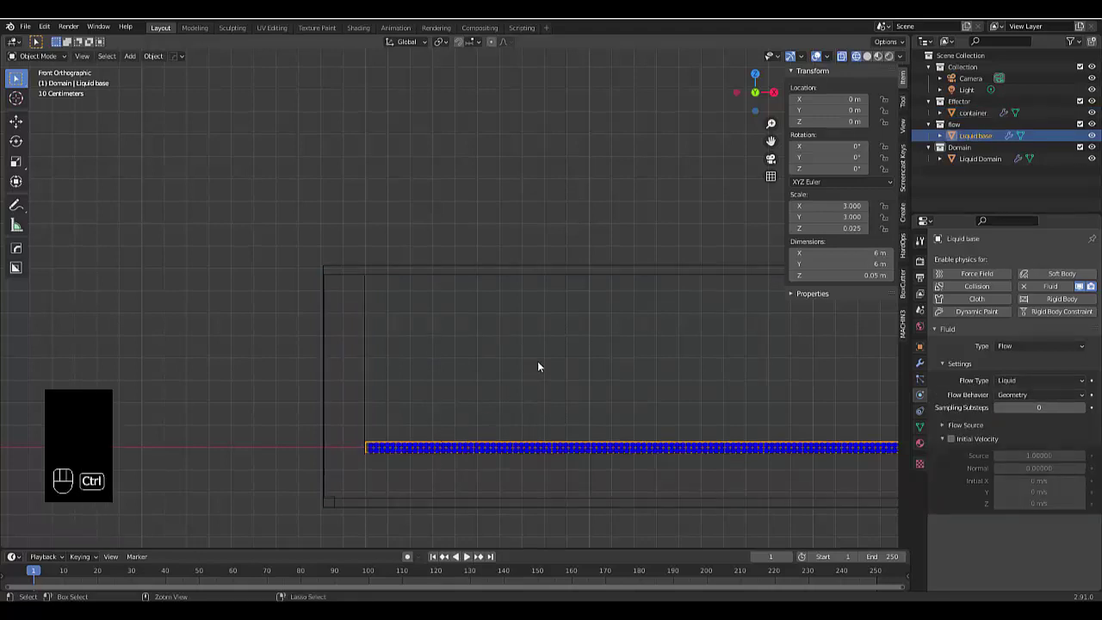
pyautogui.hotkey('ctrl', 'a')
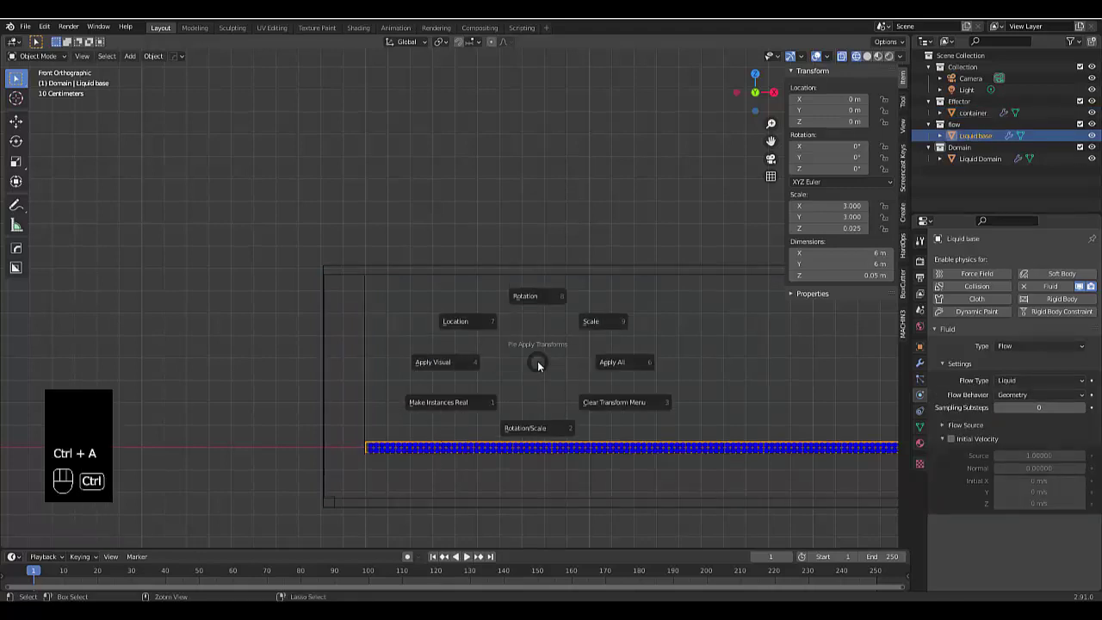
pyautogui.click(588, 330)
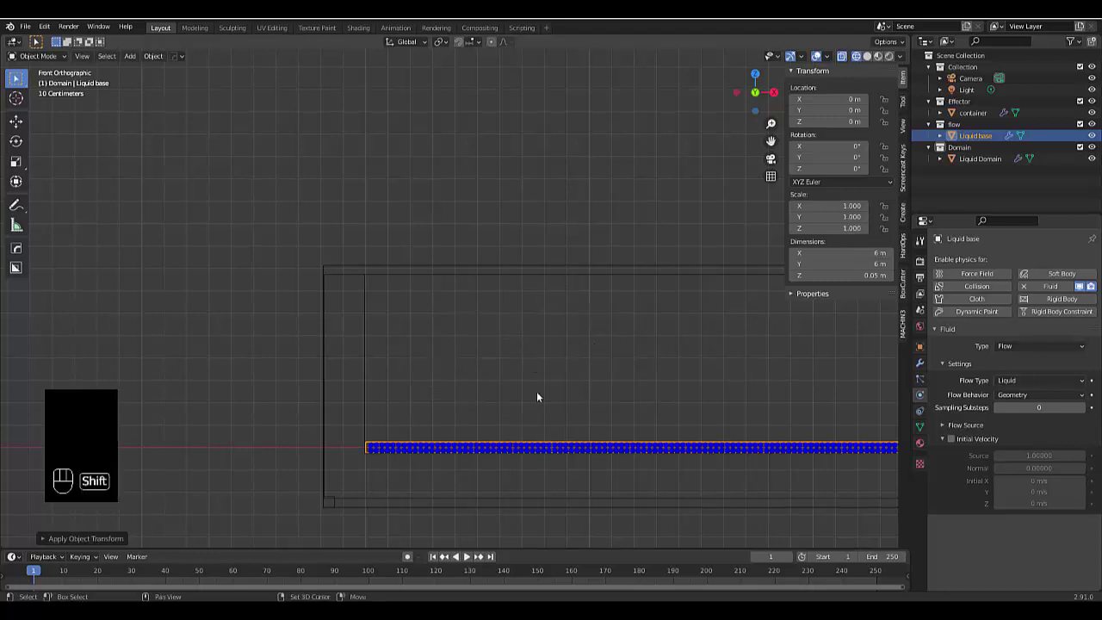
# Step: Add a plane mesh to the scene
pyautogui.hotkey('shift', 'a')
pyautogui.moveTo(534, 368)
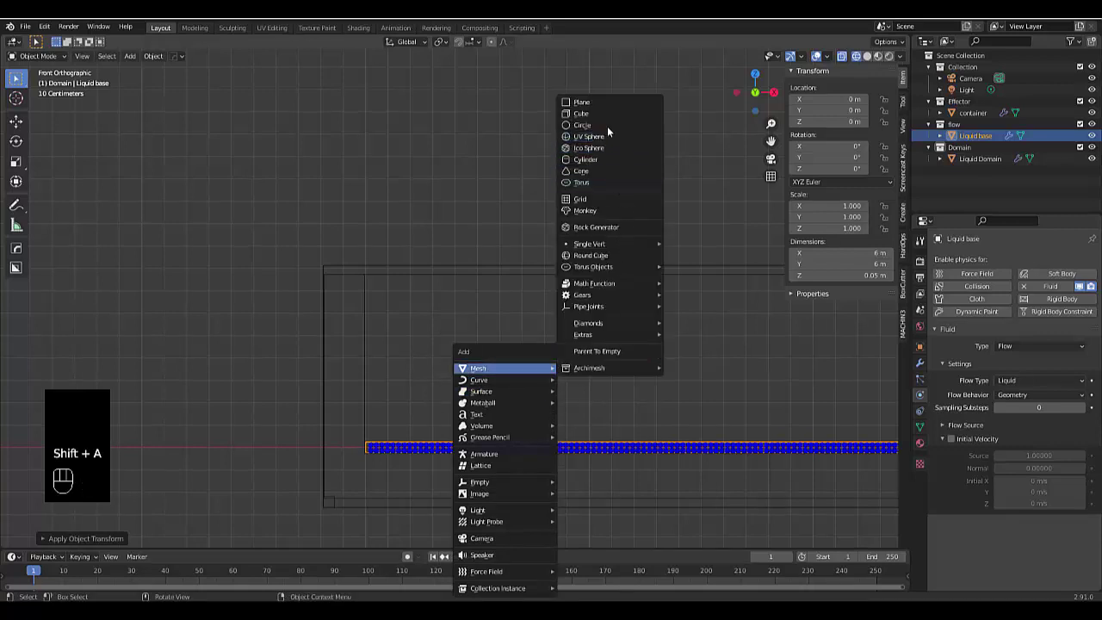
pyautogui.click(604, 100)
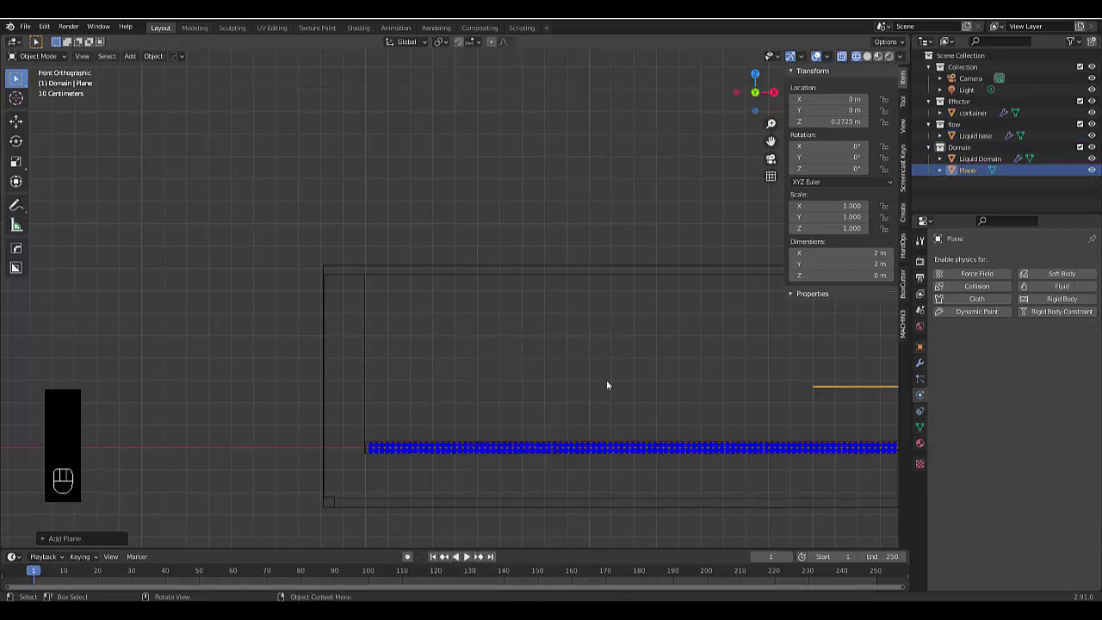
# Step: Lower the plane to the upper surface of the Liquid base, at a Z location of about 0.025 m
pyautogui.scroll(-5, 600, 447)
pyautogui.scroll(4, 758, 456)
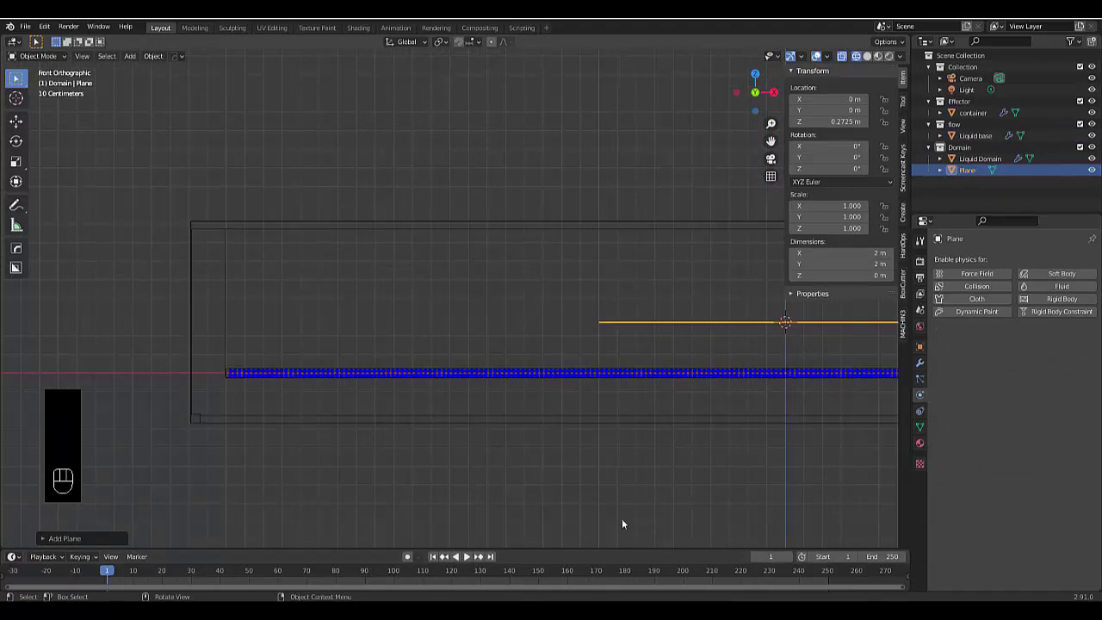
pyautogui.scroll(-3, 789, 415)
pyautogui.scroll(4, 642, 401)
pyautogui.click(639, 405)
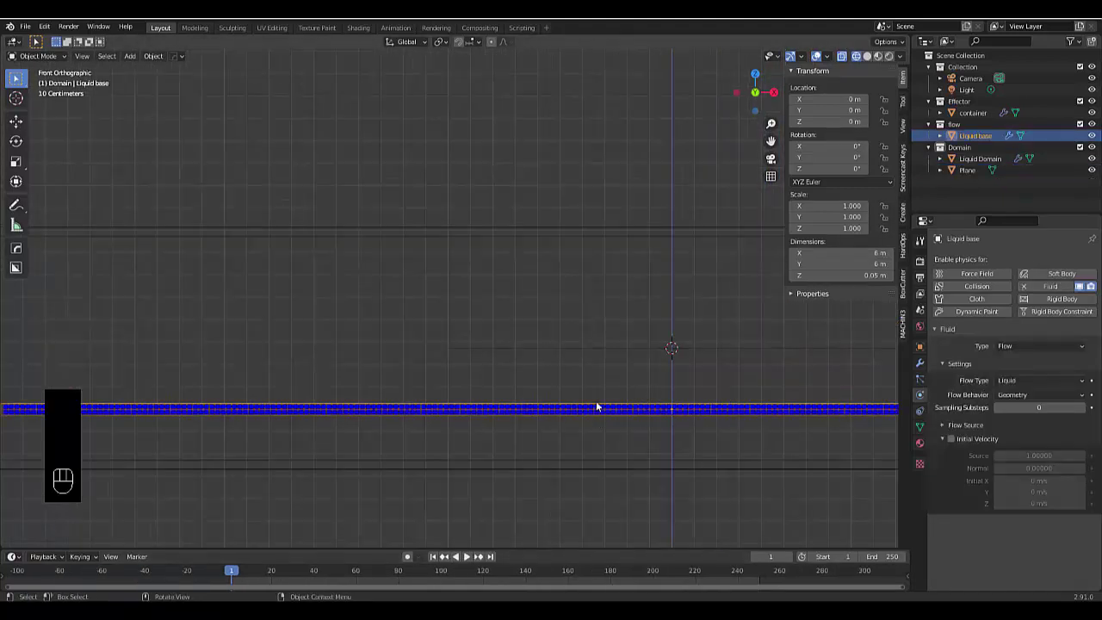
pyautogui.click(631, 349)
pyautogui.scroll(4, 637, 368)
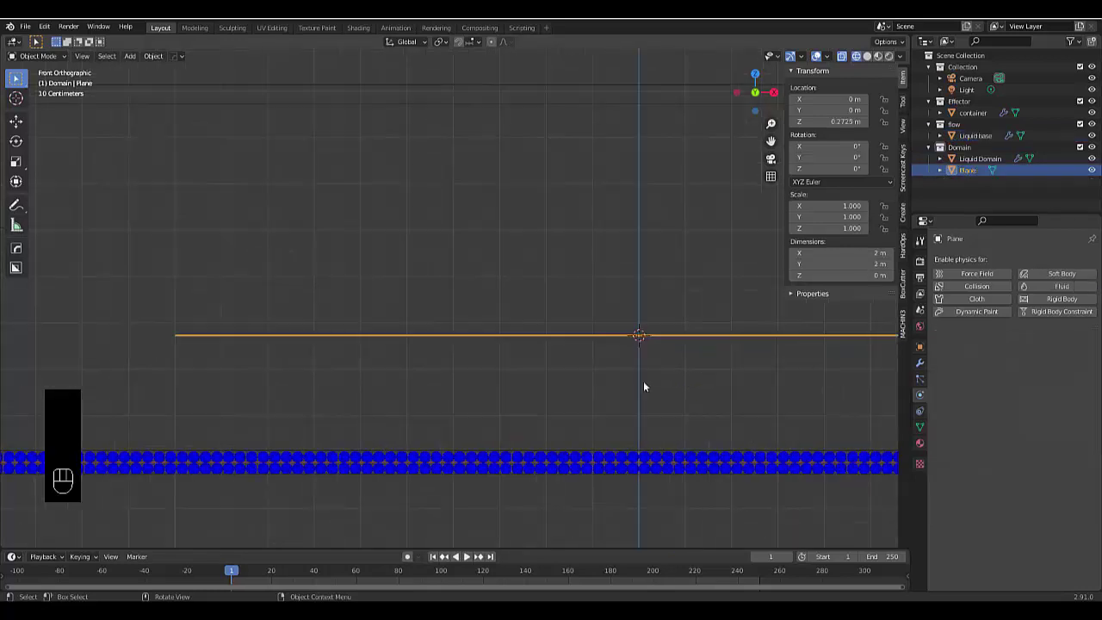
pyautogui.press('g')
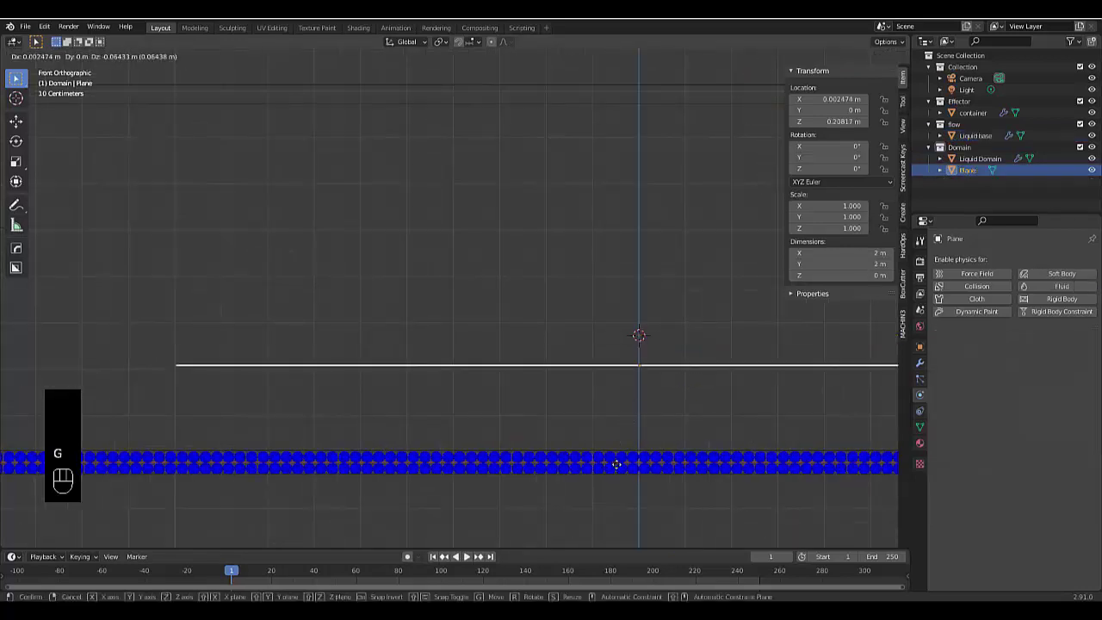
pyautogui.click(626, 56)
pyautogui.scroll(6, 671, 465)
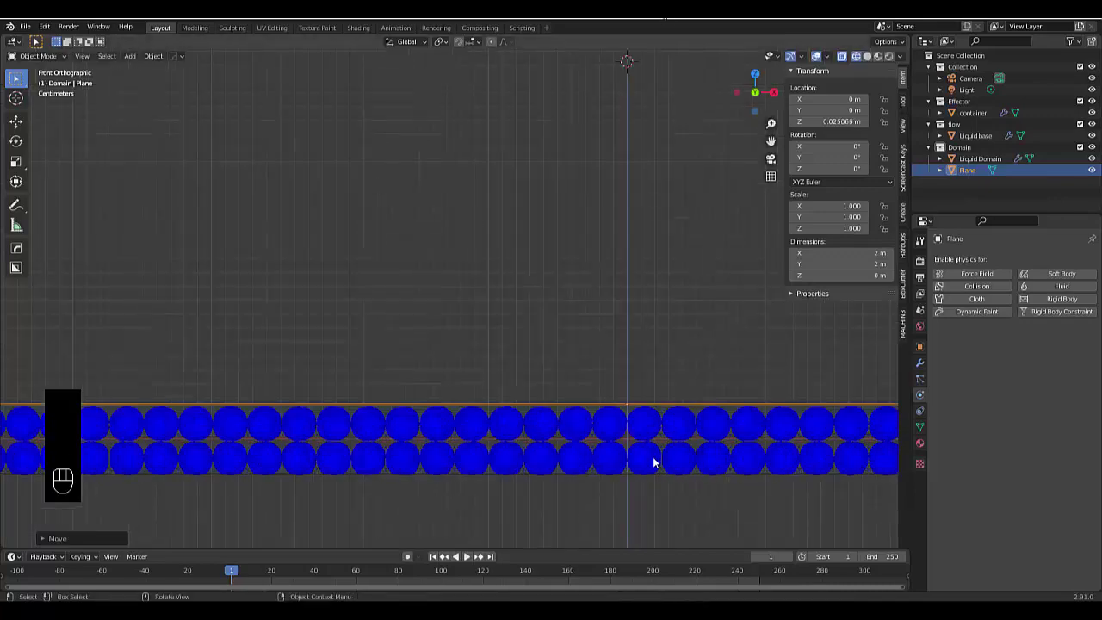
# Step: Nudge the plane down along Z to about 0.0241 m, just above the liquid particles
pyautogui.scroll(3, 602, 413)
pyautogui.scroll(3, 586, 345)
pyautogui.scroll(3, 607, 354)
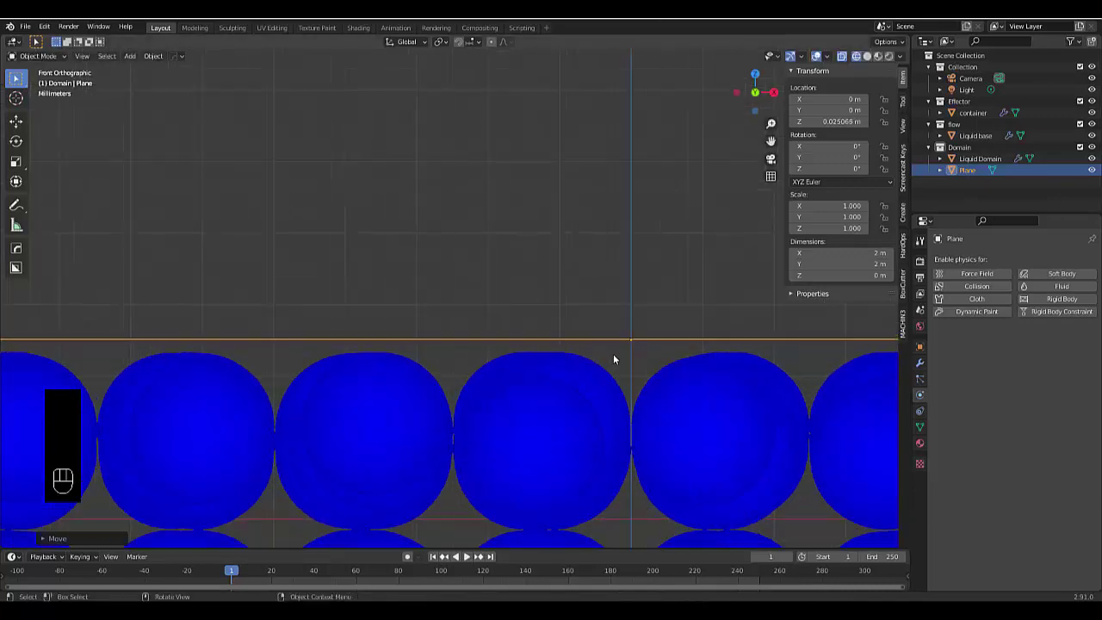
pyautogui.press('g')
pyautogui.press('z')
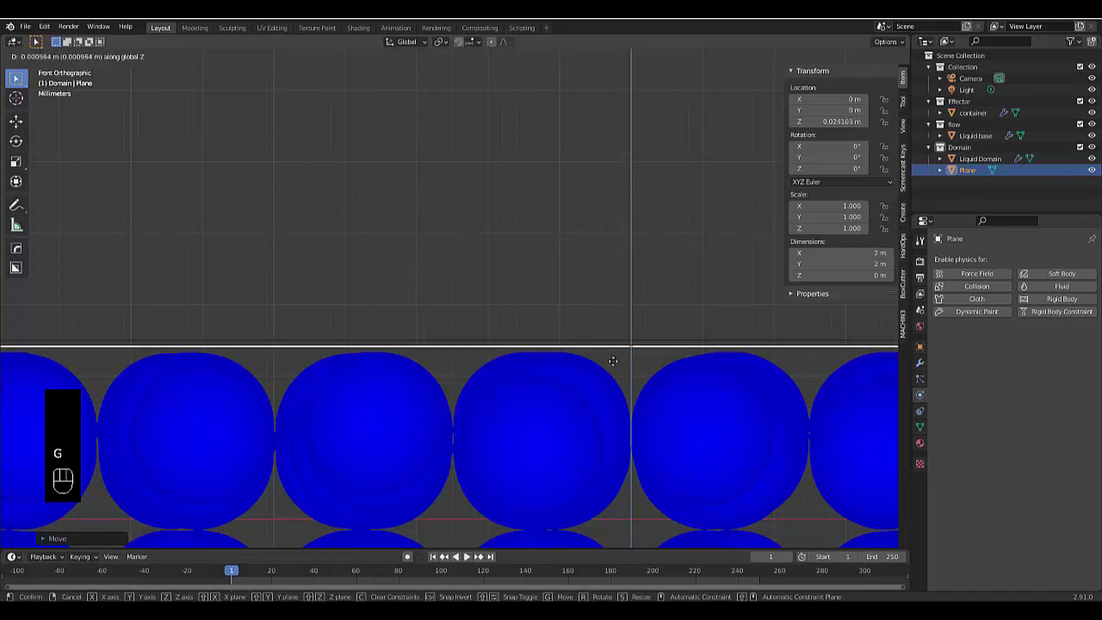
pyautogui.click(613, 363)
# Step: Scale the plane up to about 5.98 m per side so it nearly covers the Liquid base
pyautogui.scroll(-6, 613, 366)
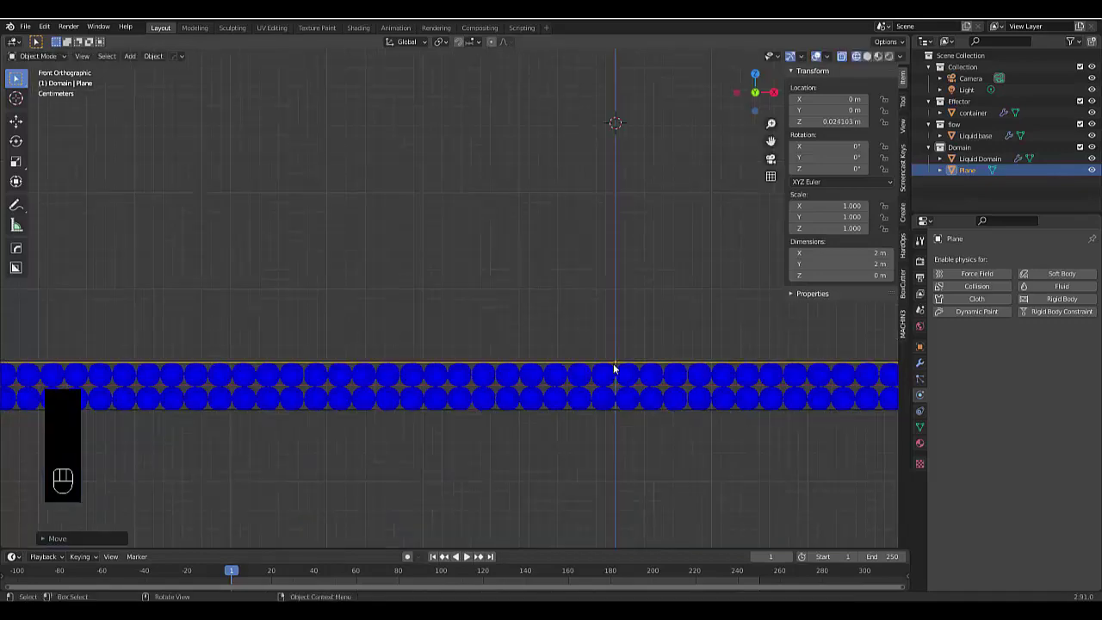
pyautogui.scroll(-3, 613, 369)
pyautogui.scroll(2, 453, 364)
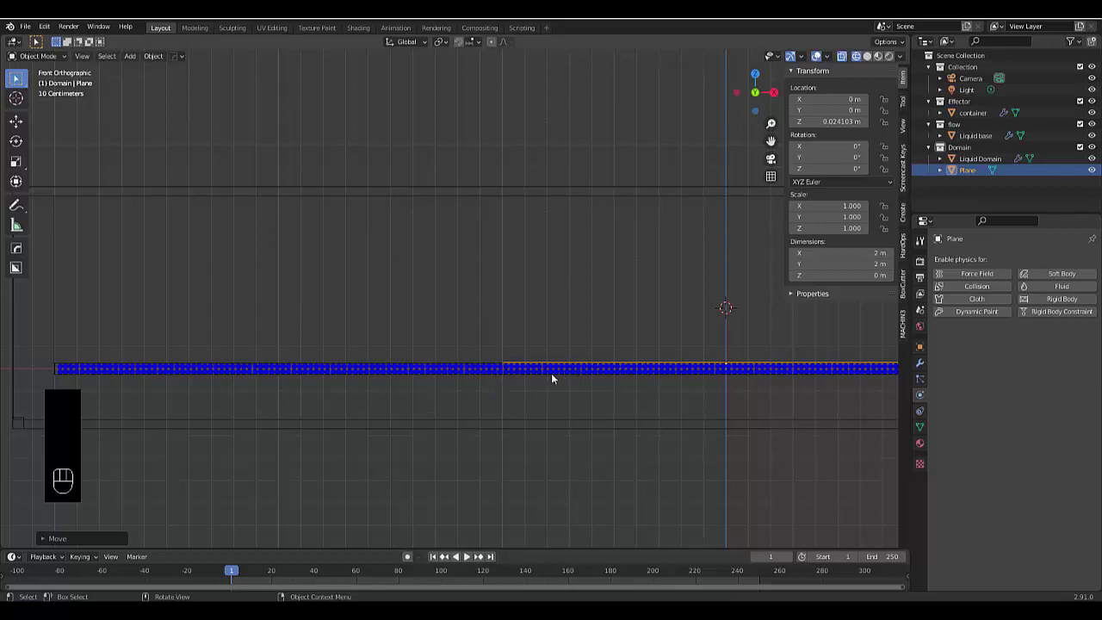
pyautogui.scroll(-3, 582, 378)
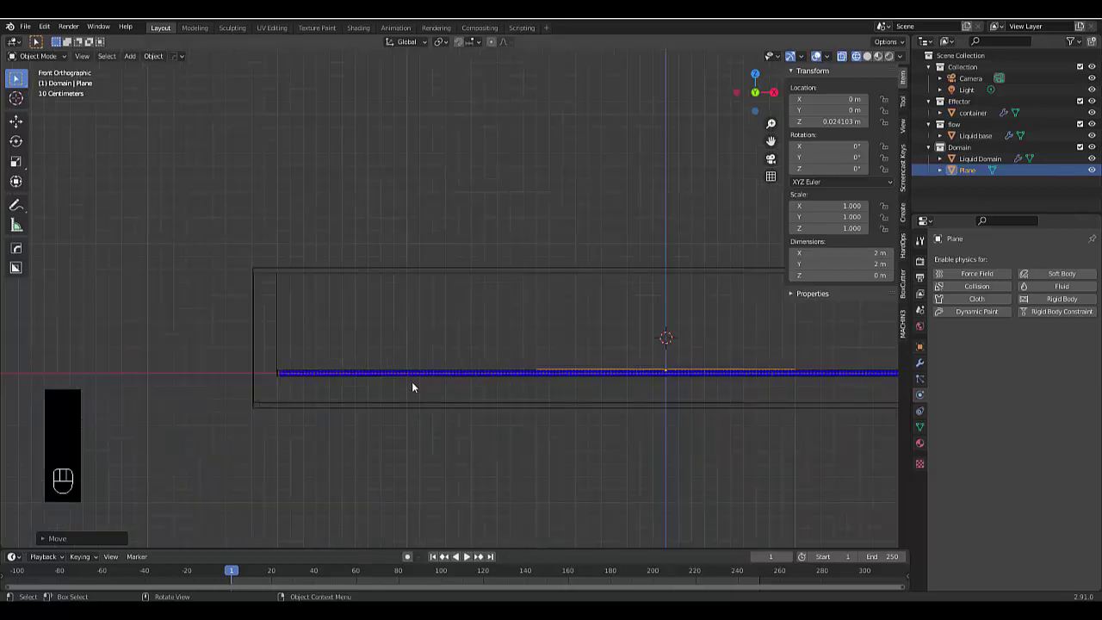
pyautogui.scroll(-3, 359, 388)
pyautogui.scroll(5, 425, 384)
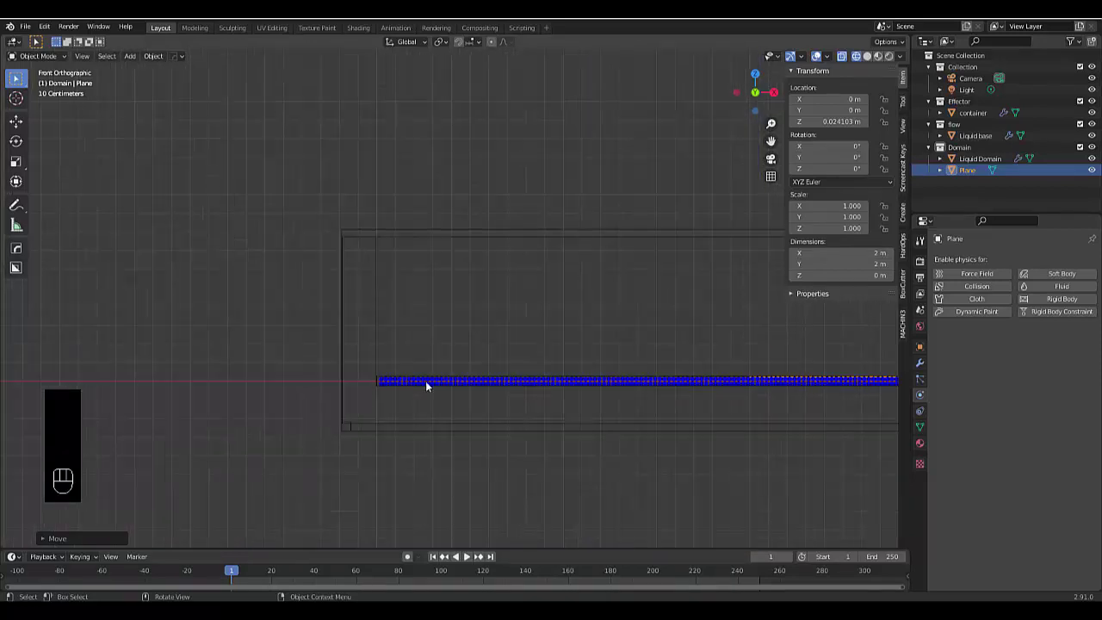
pyautogui.scroll(4, 401, 362)
pyautogui.scroll(4, 401, 362)
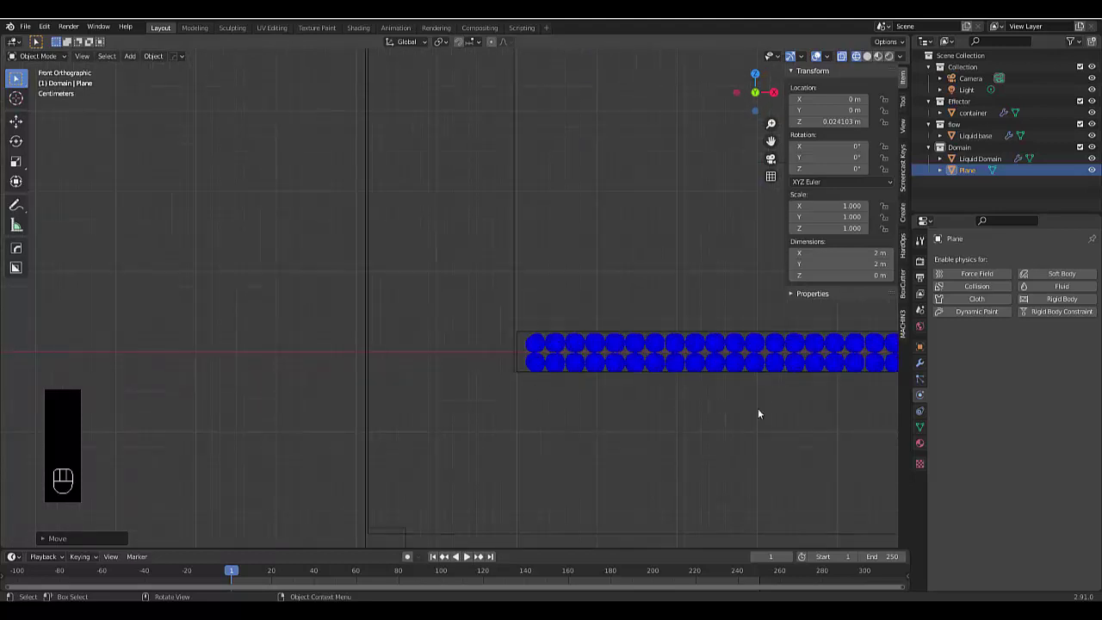
pyautogui.press('s')
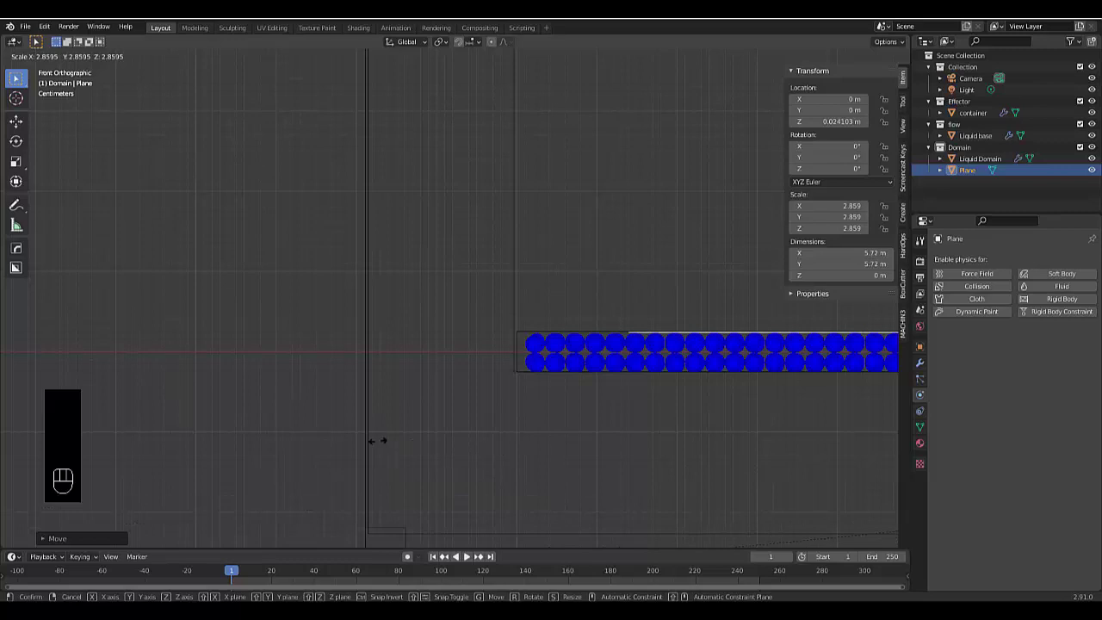
pyautogui.click(102, 415)
pyautogui.scroll(-5, 595, 316)
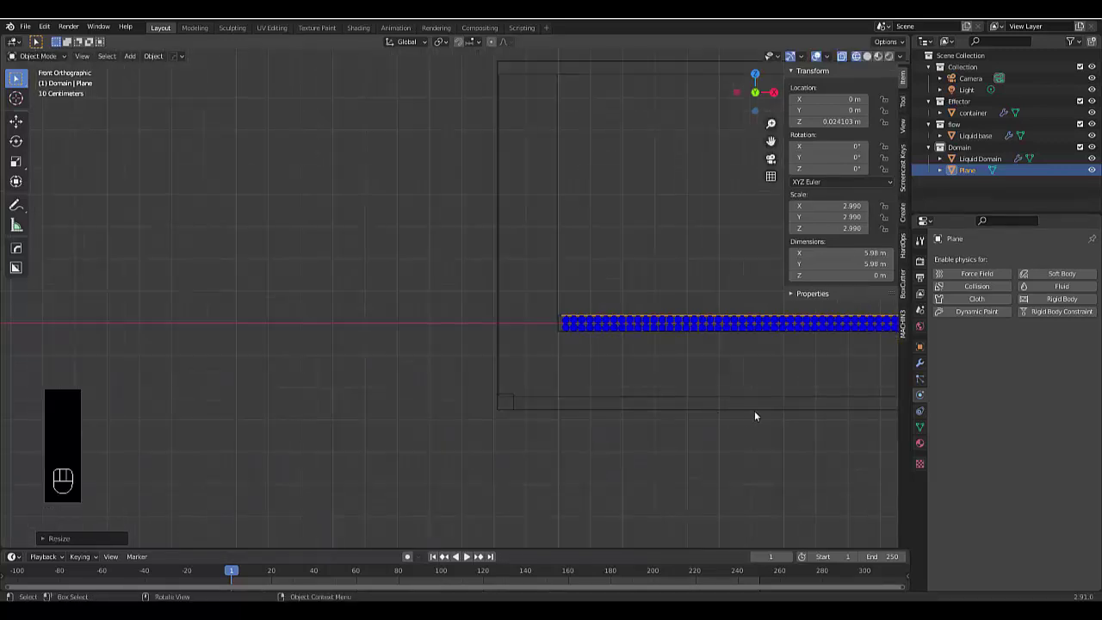
# Step: Add an emitter particle system to the plane and set its particle number to 250
pyautogui.click(920, 380)
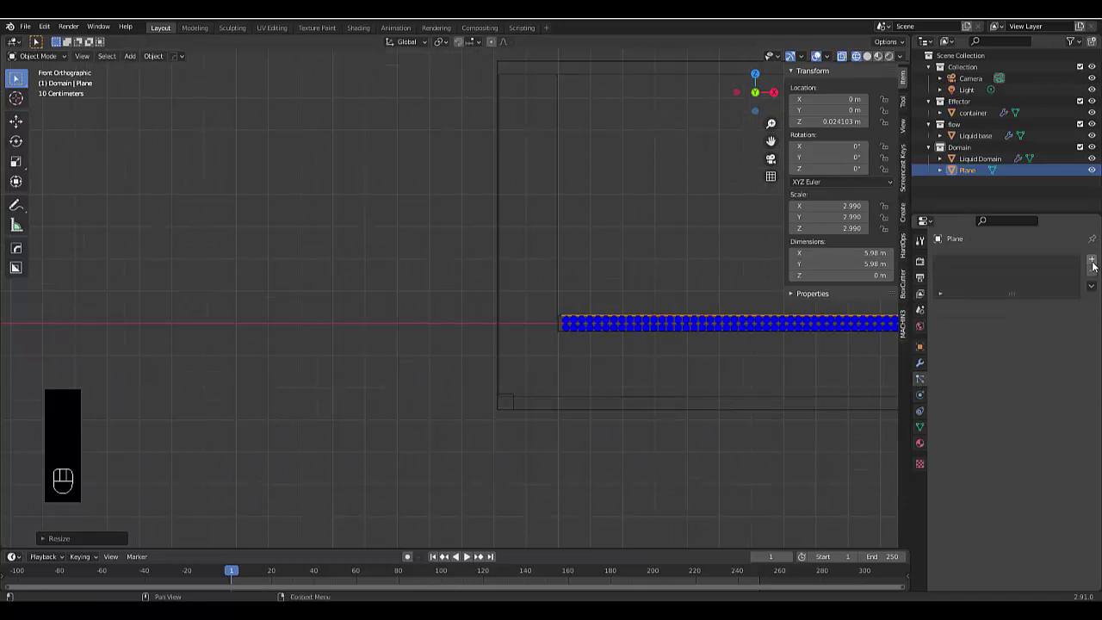
pyautogui.click(1092, 260)
pyautogui.doubleClick(1039, 359)
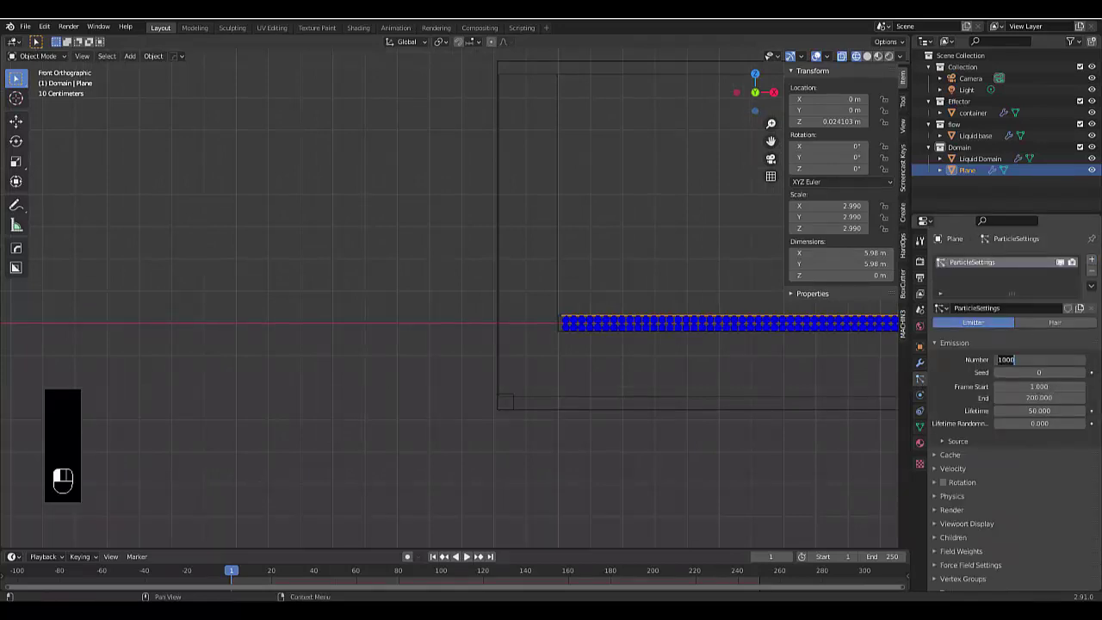
pyautogui.write('250')
pyautogui.press('Return')
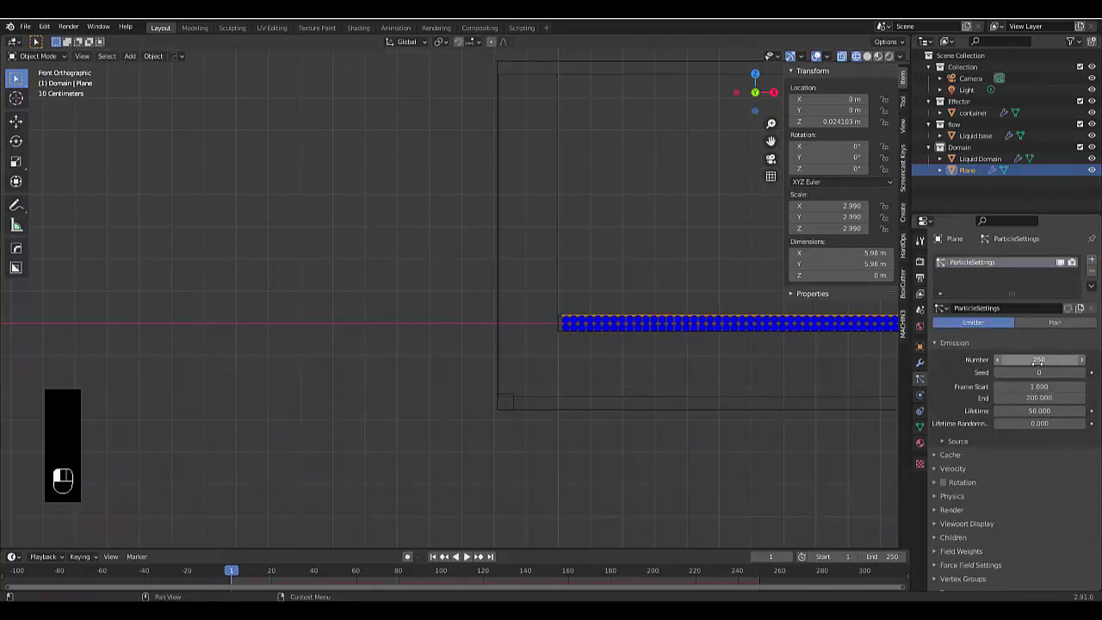
# Step: Set the particles' lifetime to 3 and the emission end frame to 100
pyautogui.doubleClick(1039, 411)
pyautogui.write('3')
pyautogui.press('Return')
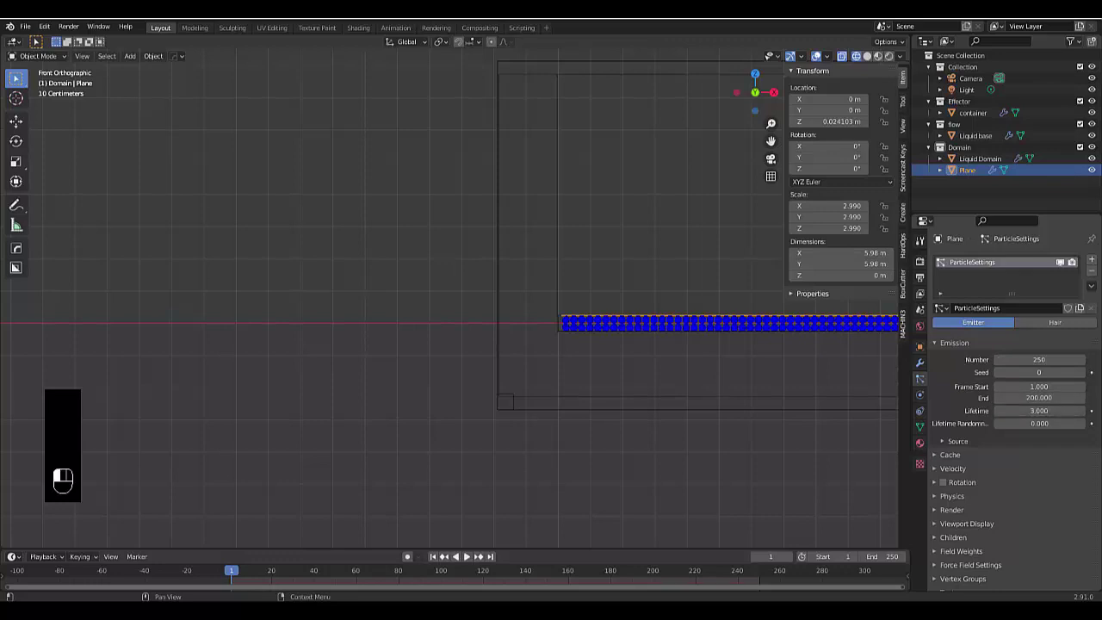
pyautogui.doubleClick(1039, 398)
pyautogui.write('100')
pyautogui.press('Return')
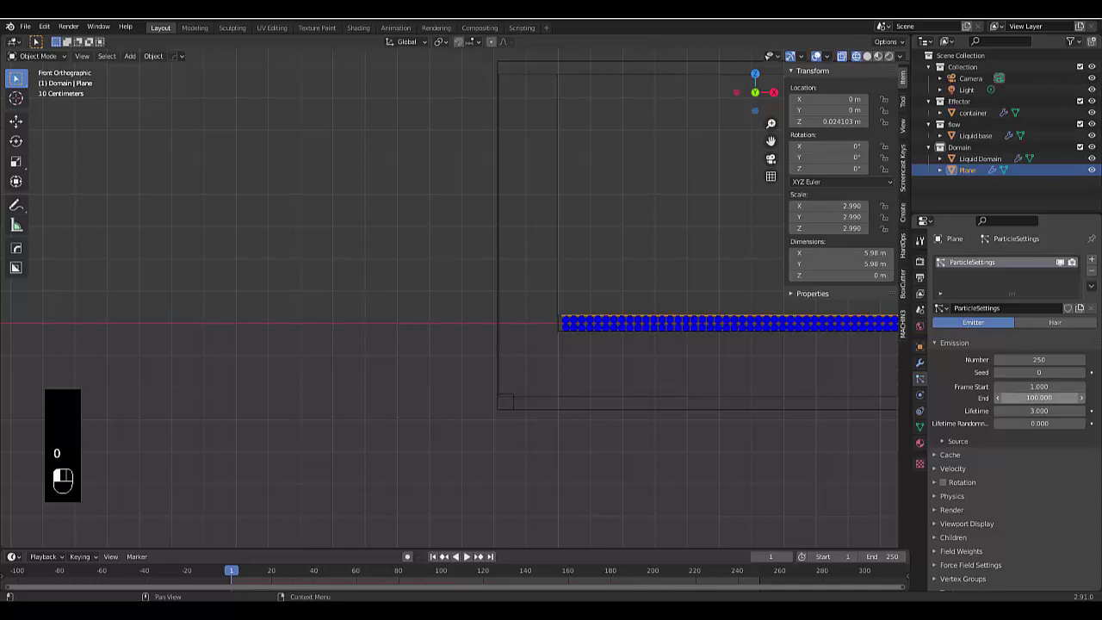
# Step: Edit the normal velocity of the plane's particle system
pyautogui.click(964, 468)
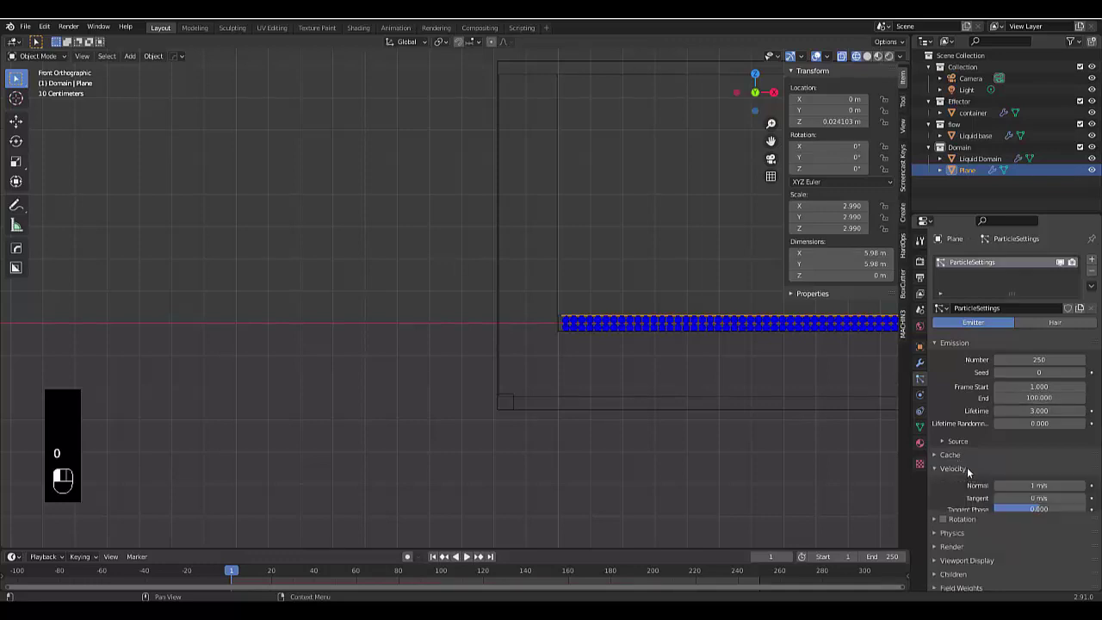
pyautogui.click(1024, 485)
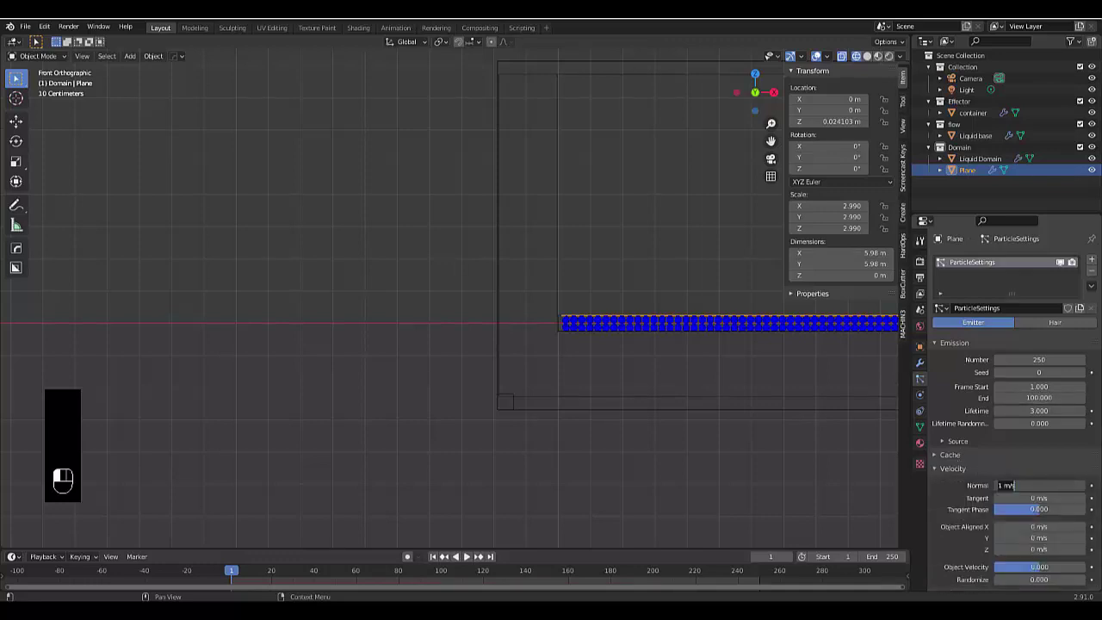
pyautogui.press('Return')
pyautogui.click(957, 467)
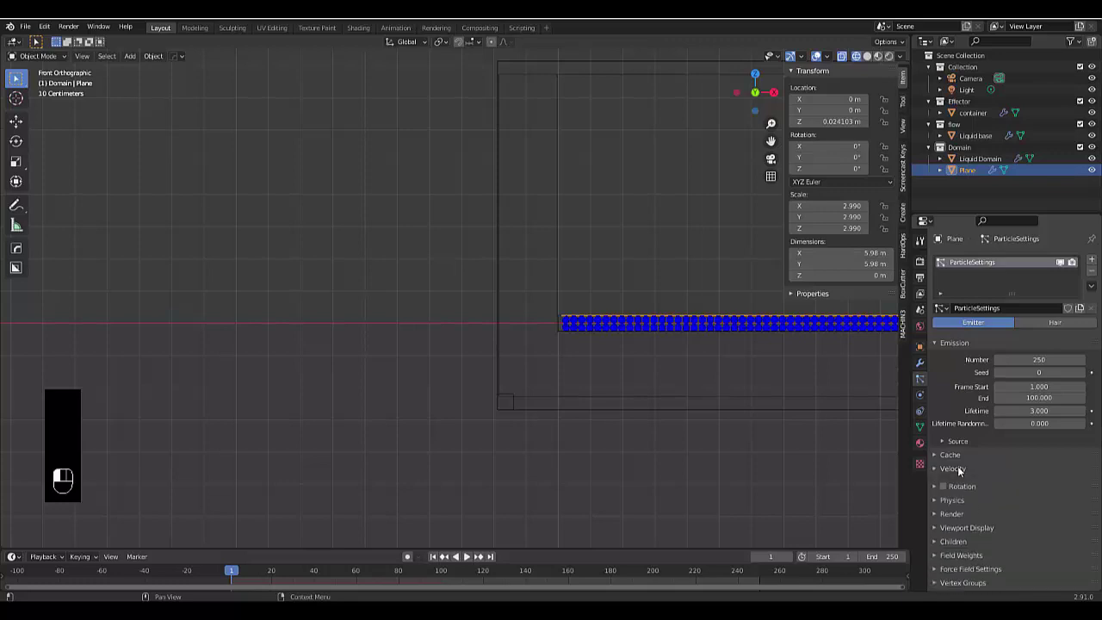
# Step: Set the gravity field weight of the plane's particles to 0
pyautogui.click(972, 550)
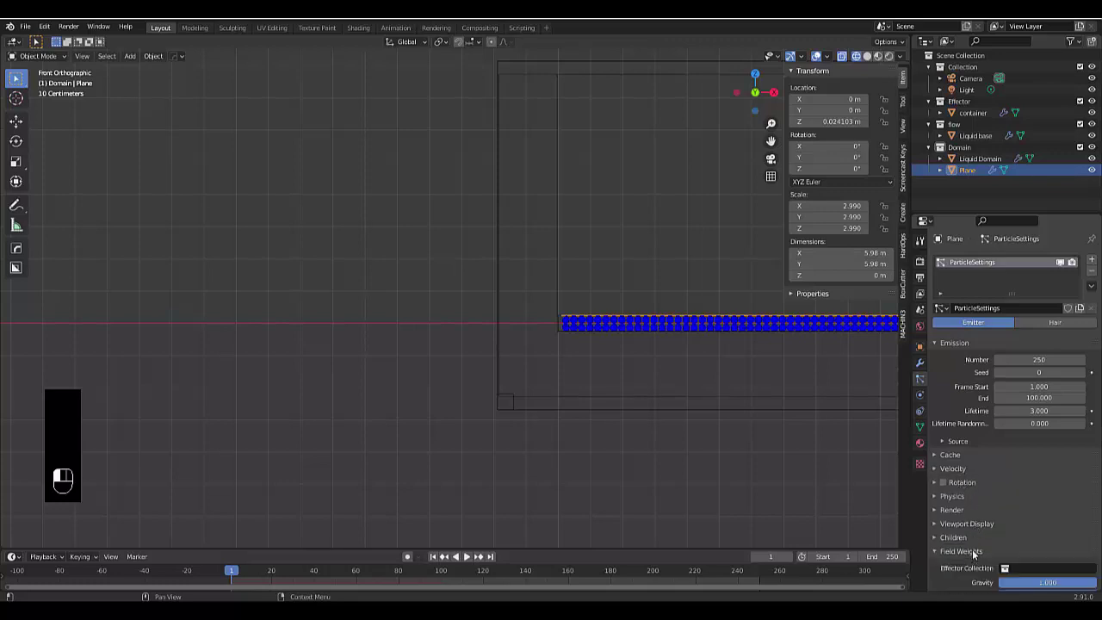
pyautogui.click(1047, 584)
pyautogui.press('Escape')
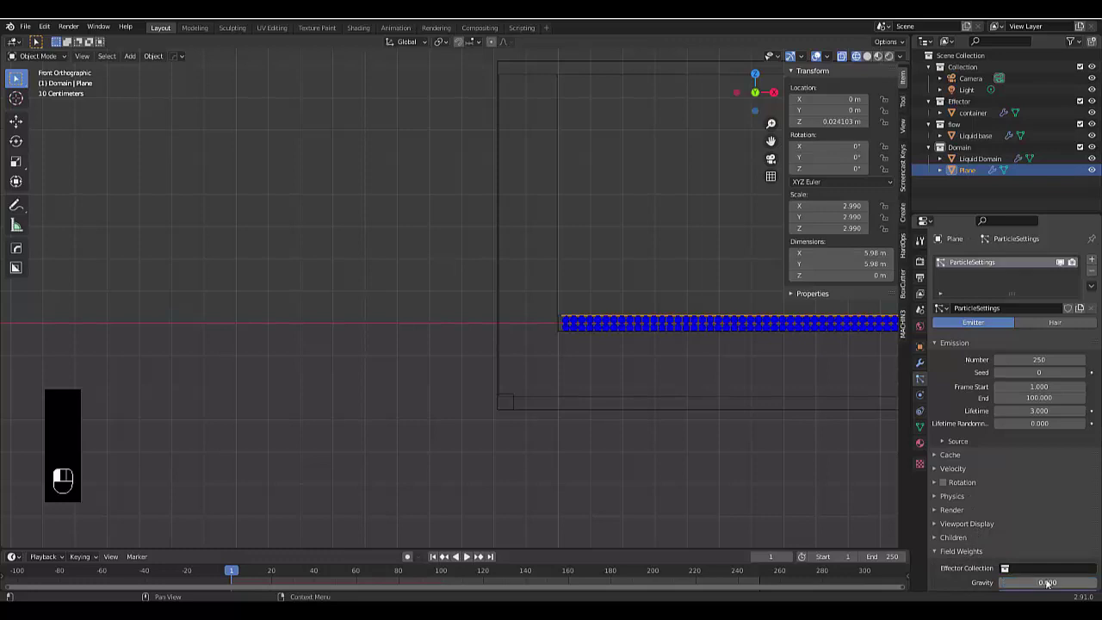
pyautogui.click(965, 551)
# Step: Give the particles a Type 1 force field of type Force with a strength of 10
pyautogui.click(971, 564)
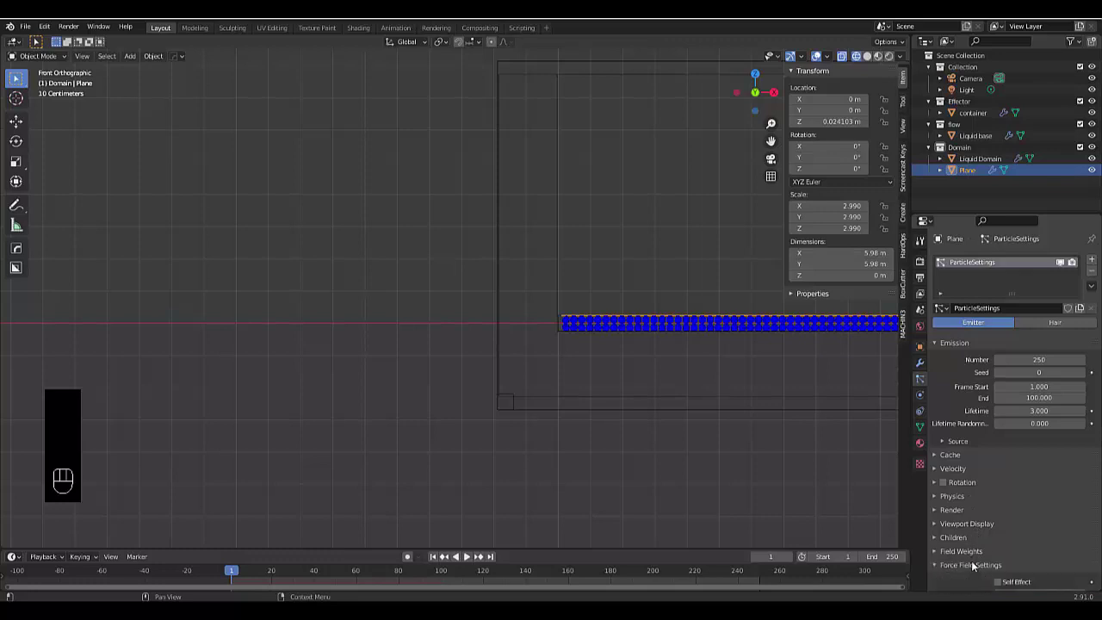
pyautogui.scroll(-4, 1018, 489)
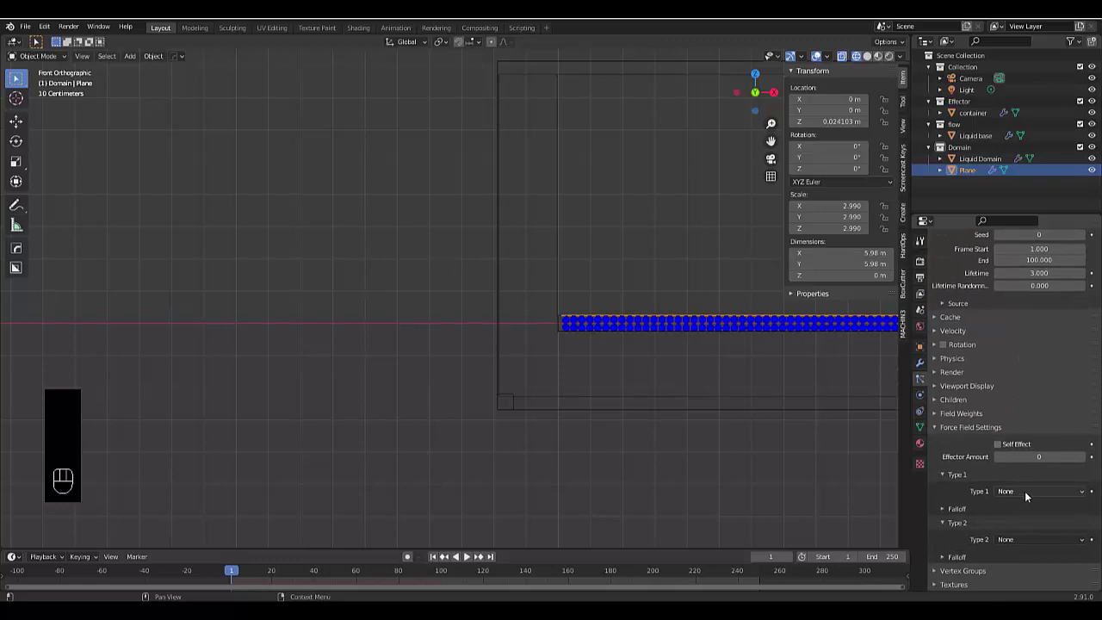
pyautogui.click(1024, 491)
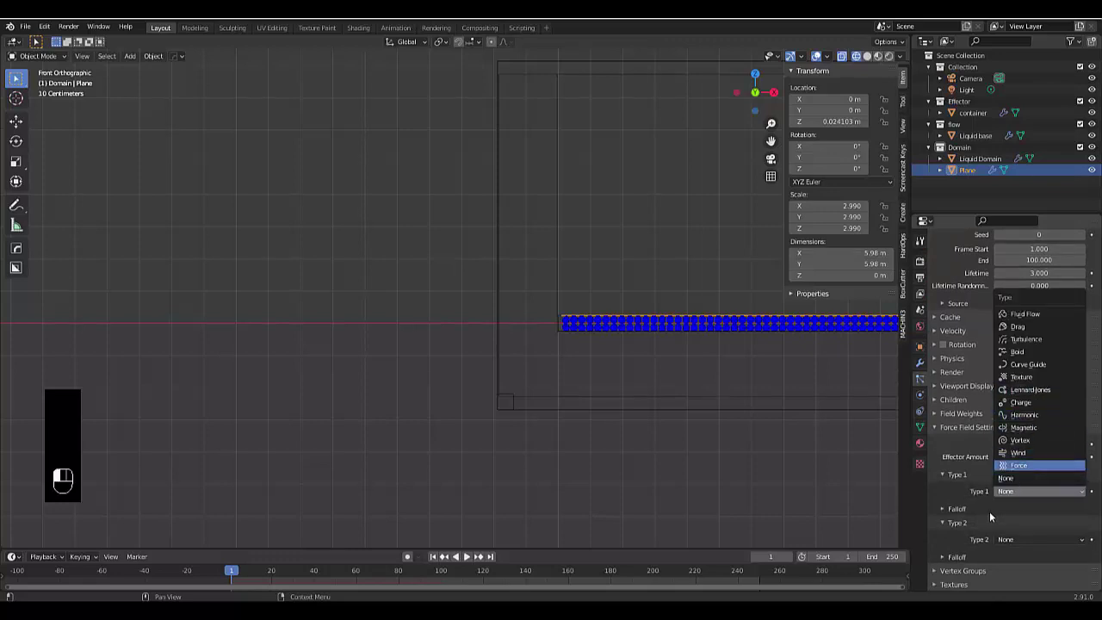
pyautogui.press('Return')
pyautogui.click(1026, 506)
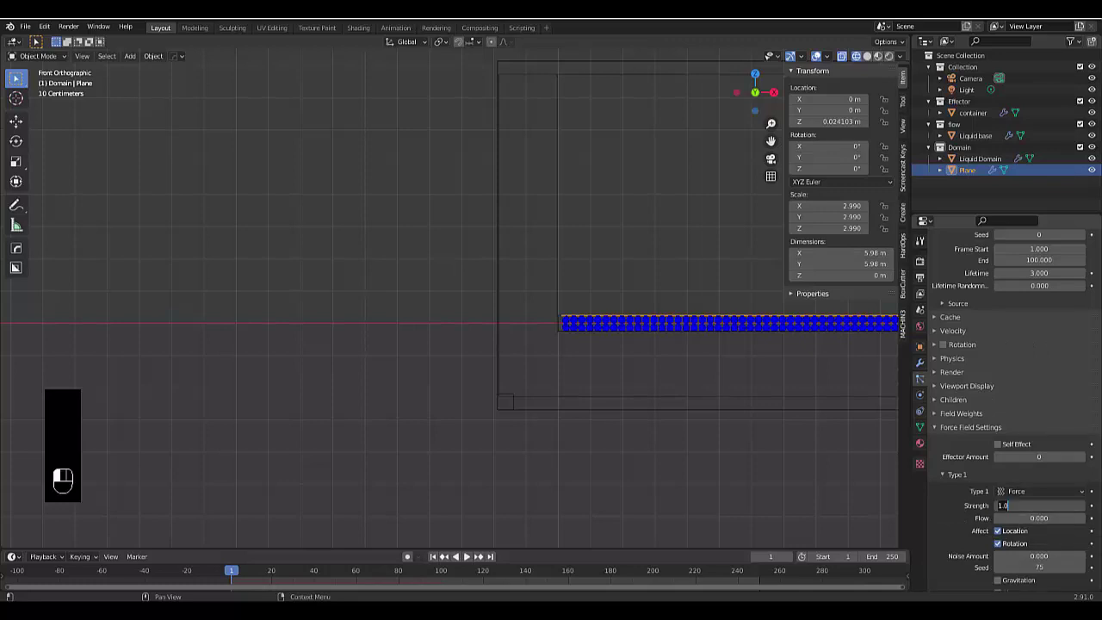
pyautogui.write('10')
pyautogui.click(971, 550)
pyautogui.scroll(-1, 965, 528)
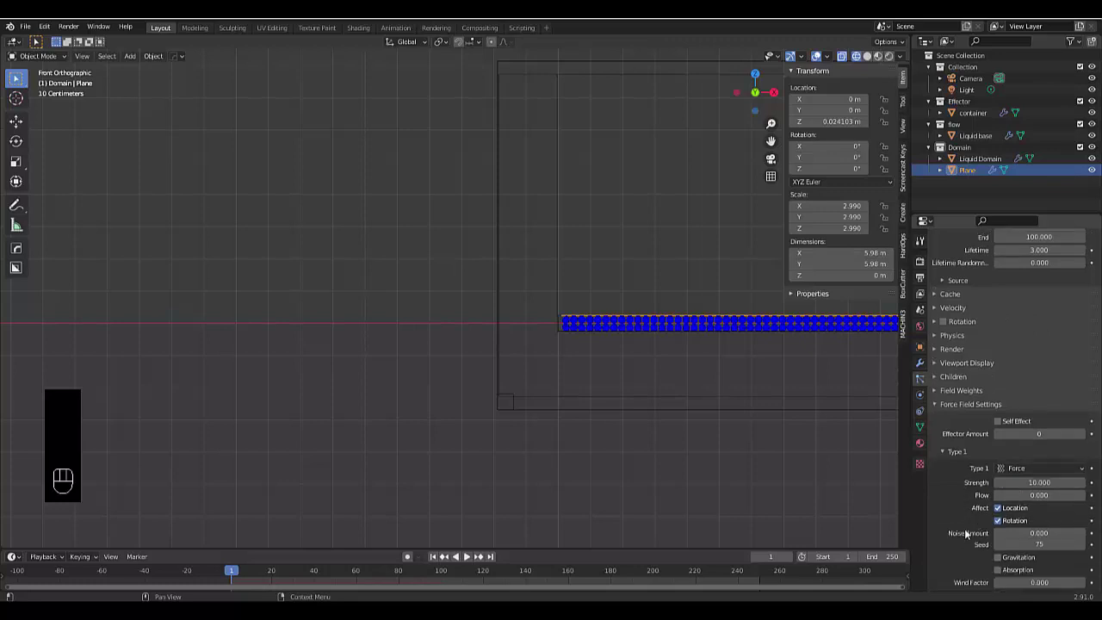
# Step: Enable the maximum distance in the Type 1 force field's falloff and set it to 0.175 m
pyautogui.scroll(-2, 964, 528)
pyautogui.scroll(-3, 967, 530)
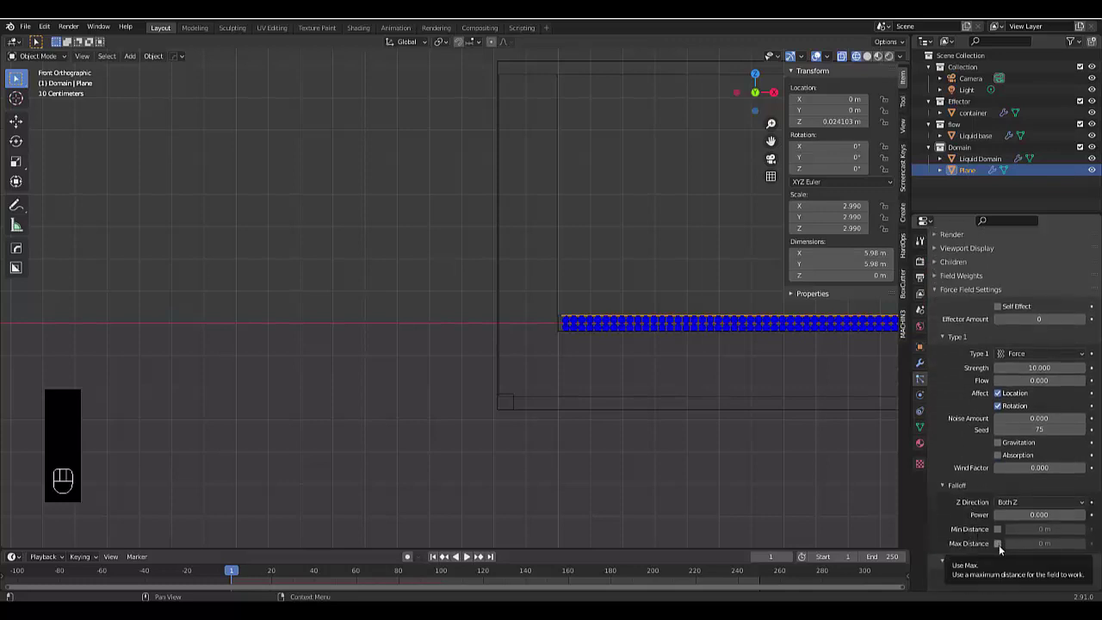
pyautogui.click(998, 543)
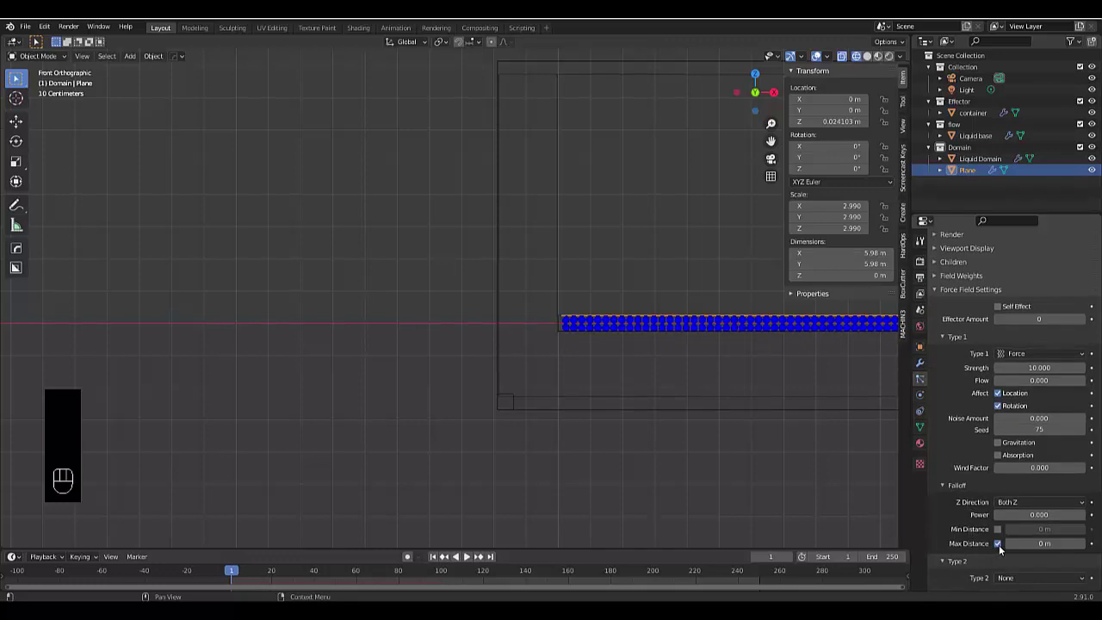
pyautogui.click(1020, 543)
pyautogui.write('0.175')
pyautogui.press('Return')
# Step: Bake the cache of the plane's particle system
pyautogui.scroll(-2, 972, 482)
pyautogui.scroll(10, 965, 477)
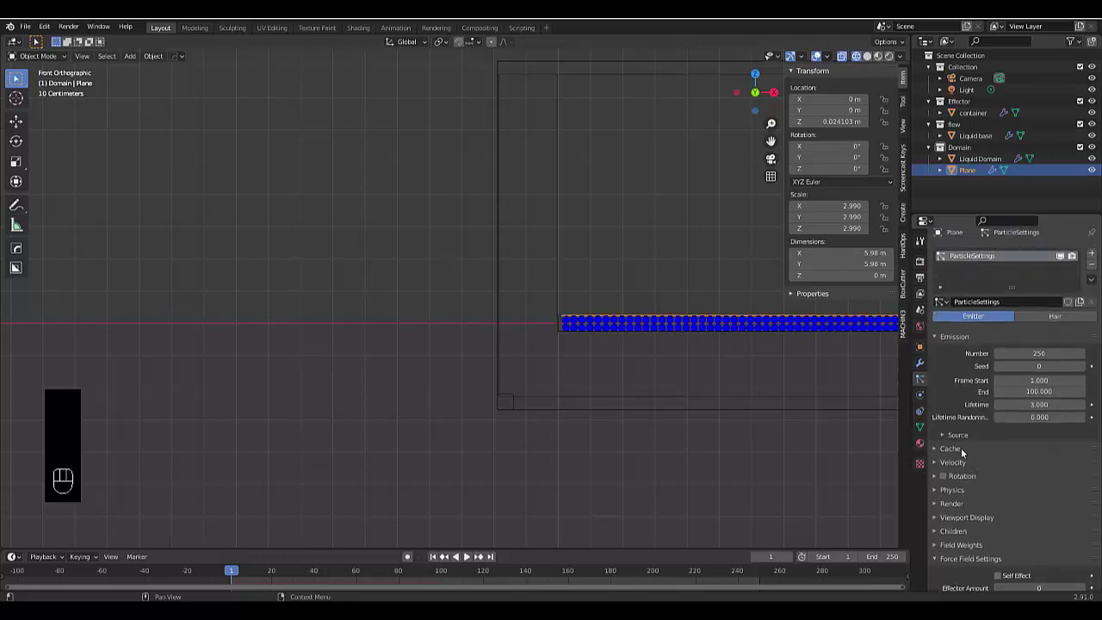
pyautogui.click(961, 447)
pyautogui.scroll(-1, 959, 450)
pyautogui.scroll(-1, 960, 465)
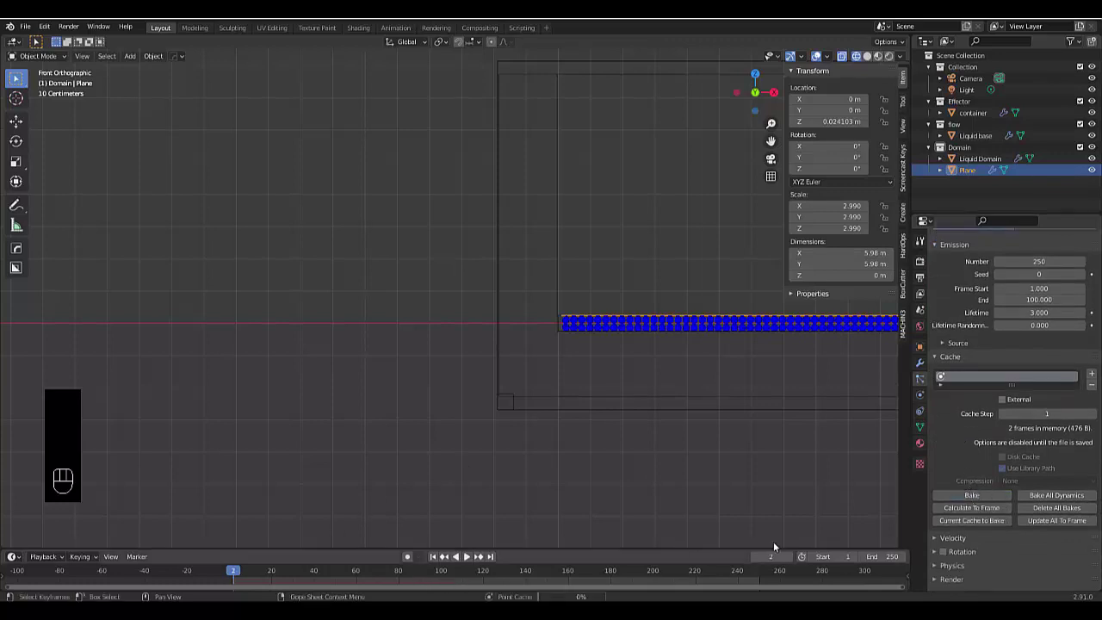
pyautogui.click(954, 496)
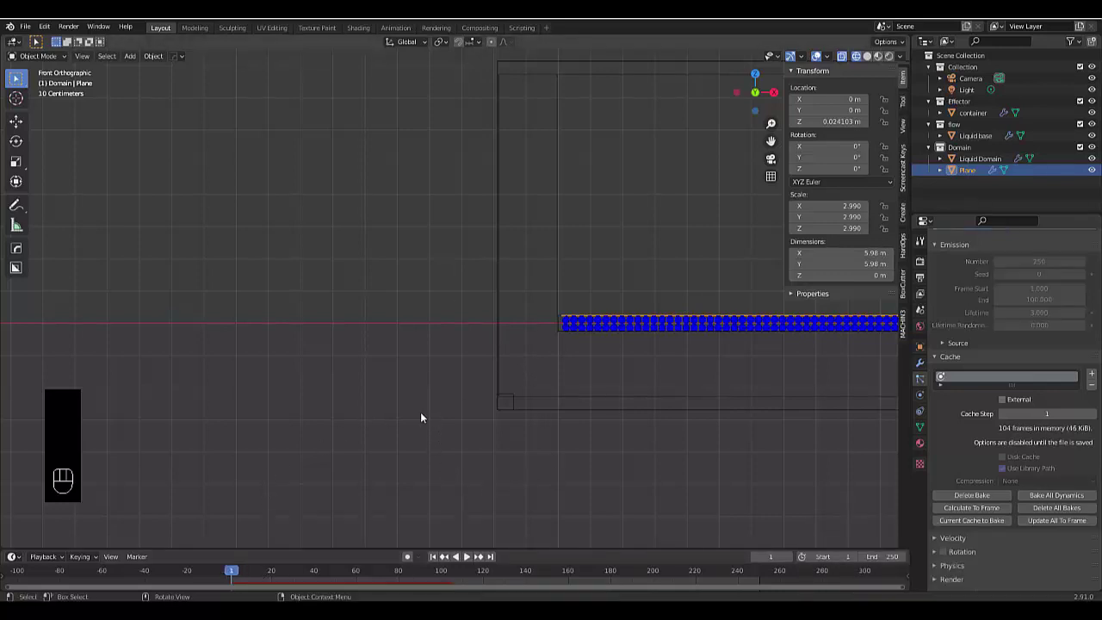
# Step: Rename the emitter plane as "particle plane"
pyautogui.scroll(-2, 407, 411)
pyautogui.scroll(3, 624, 358)
pyautogui.scroll(1, 629, 360)
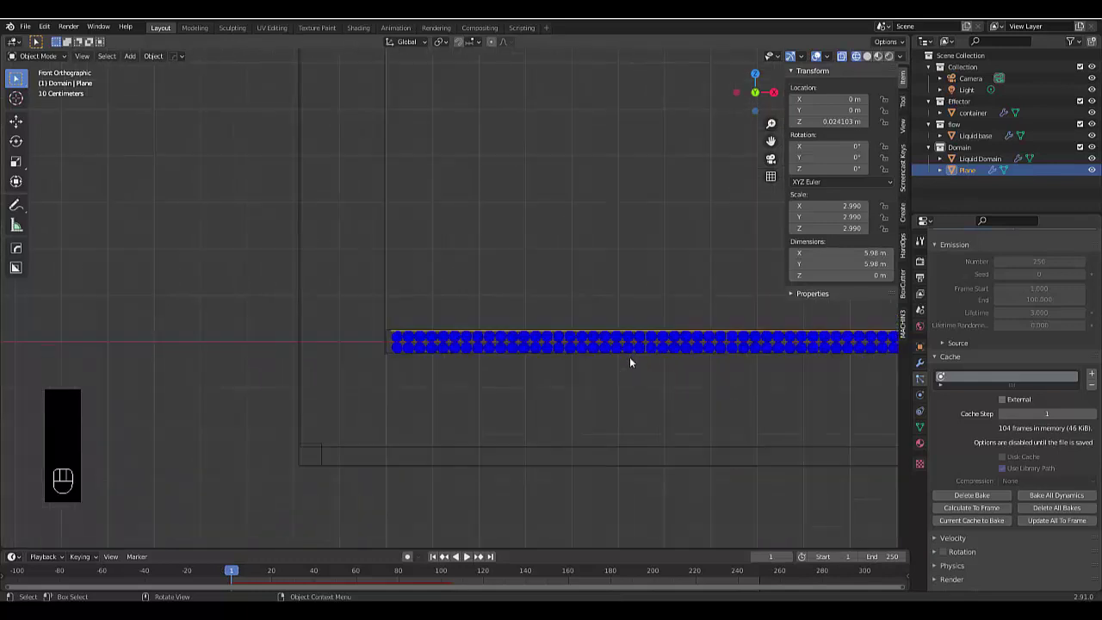
pyautogui.doubleClick(967, 169)
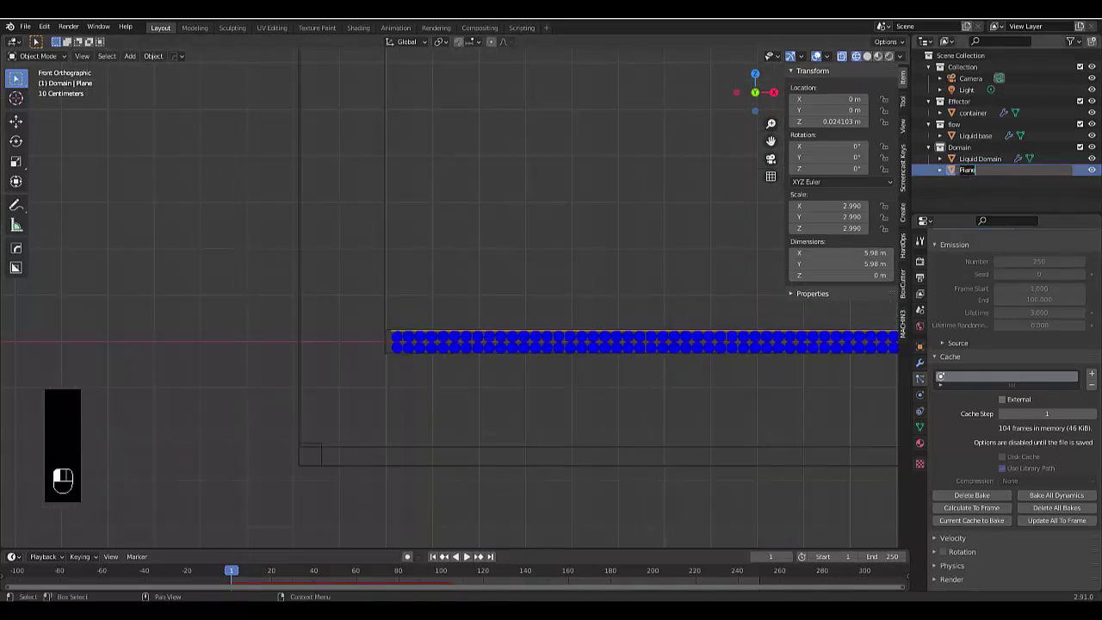
pyautogui.press('Return')
pyautogui.doubleClick(969, 169)
pyautogui.press('Home')
pyautogui.write('Physics')
pyautogui.press('BackSpace')
pyautogui.press('BackSpace')
pyautogui.press('BackSpace')
pyautogui.press('BackSpace')
pyautogui.press('BackSpace')
pyautogui.press('BackSpace')
pyautogui.press('BackSpace')
pyautogui.write('particle p')
pyautogui.press('Return')
# Step: Create a new collection named "particle" and move the particle plane into it
pyautogui.rightClick(981, 184)
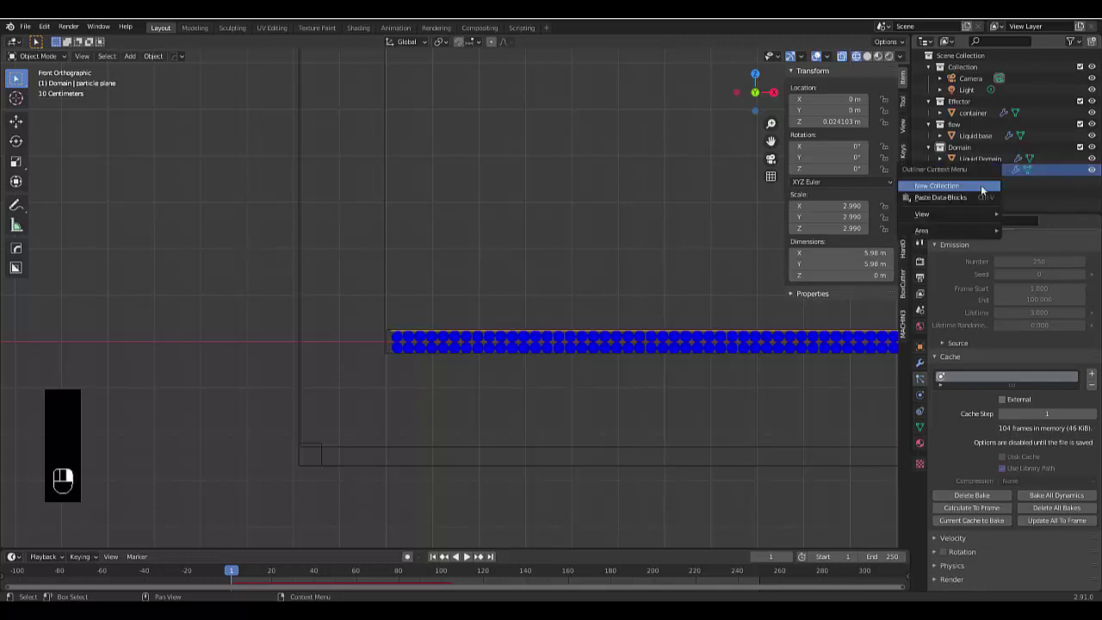
pyautogui.click(981, 184)
pyautogui.doubleClick(981, 182)
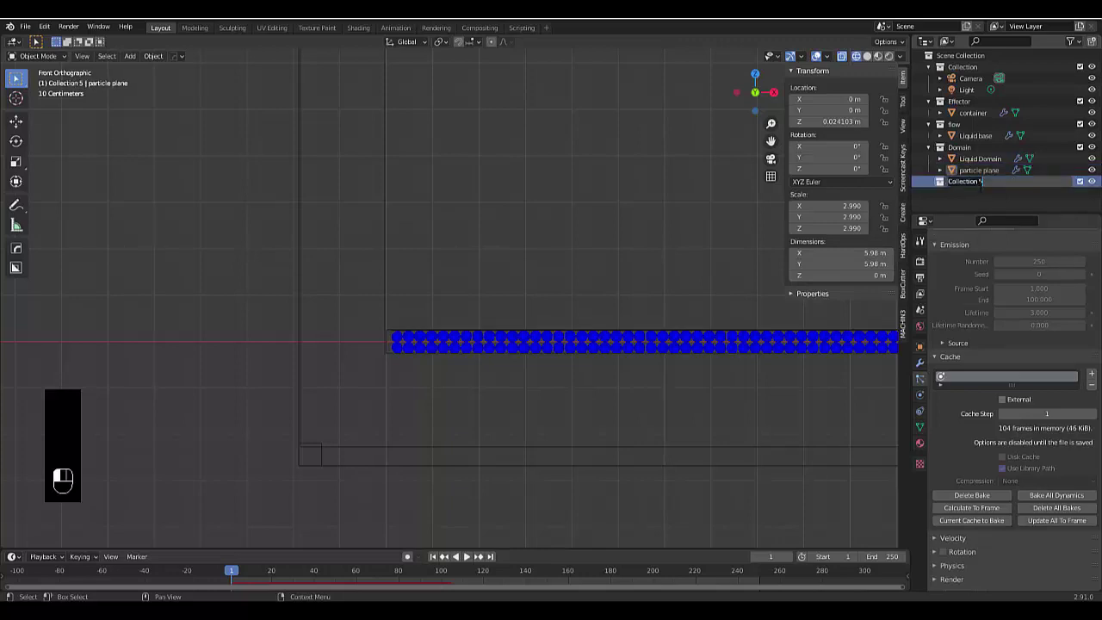
pyautogui.write('particle')
pyautogui.press('Return')
pyautogui.moveTo(979, 169); pyautogui.dragTo(984, 181)
# Step: Save the scene in the Downloads folder as asa.blend
pyautogui.scroll(-3, 511, 347)
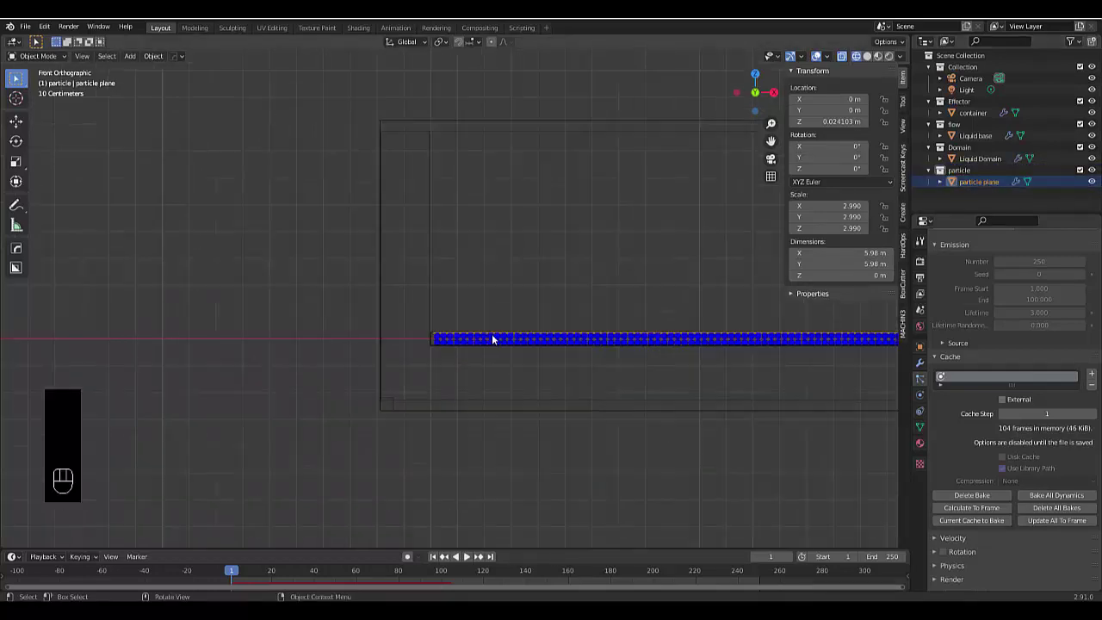
pyautogui.click(26, 27)
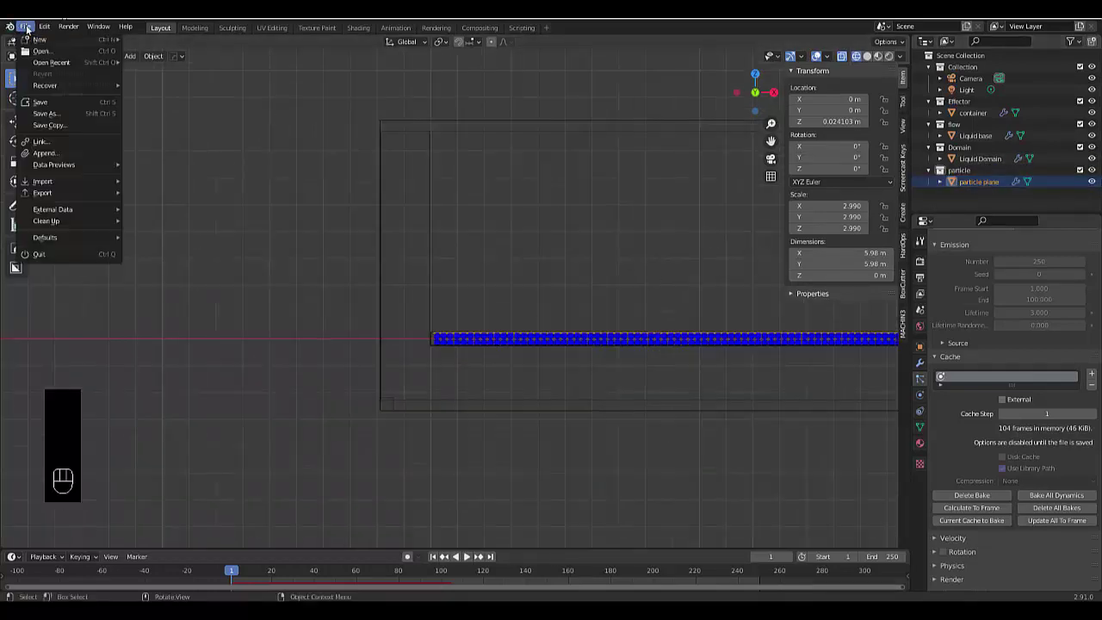
pyautogui.click(54, 109)
pyautogui.click(417, 488)
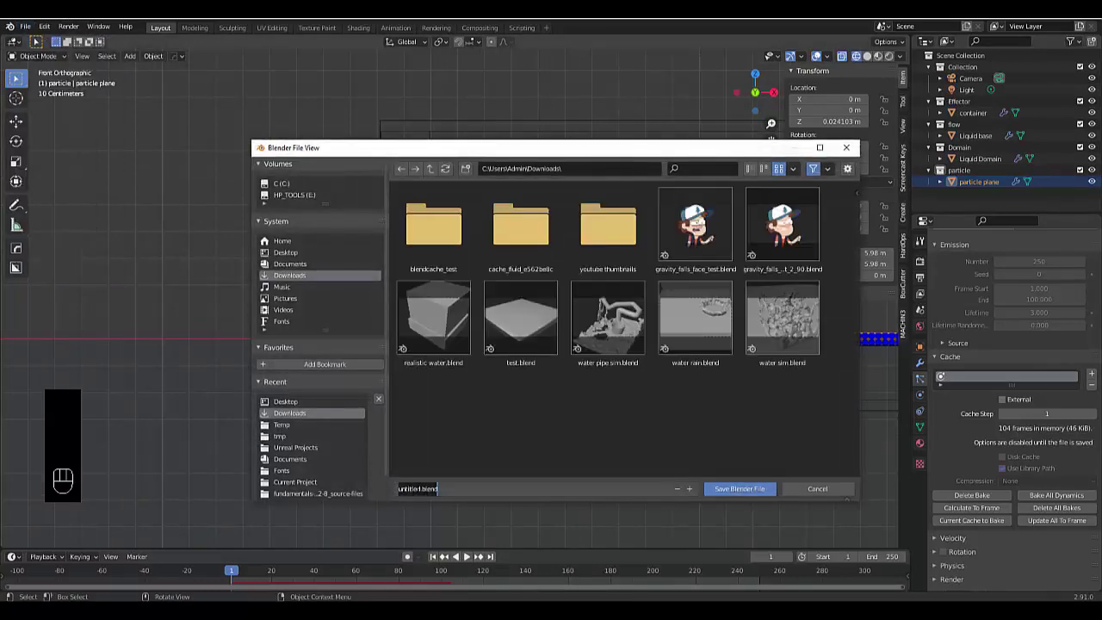
pyautogui.write('asa')
pyautogui.click(738, 489)
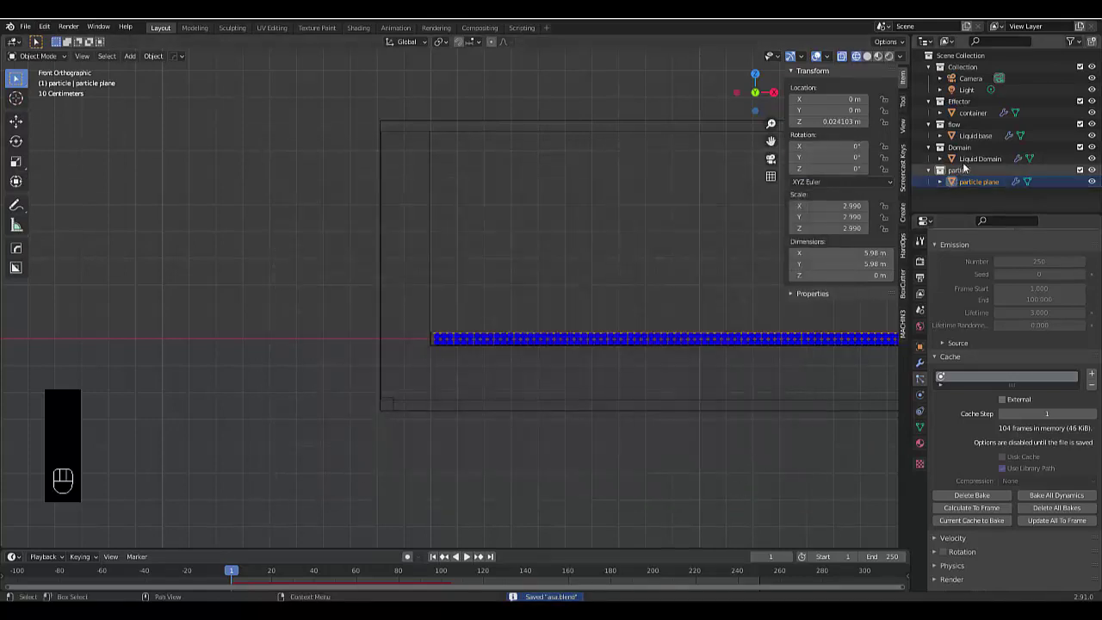
# Step: Preview the simulation through the camera and return to the first frame
pyautogui.moveTo(643, 347); pyautogui.dragTo(570, 355, button='middle')
pyautogui.click(770, 158)
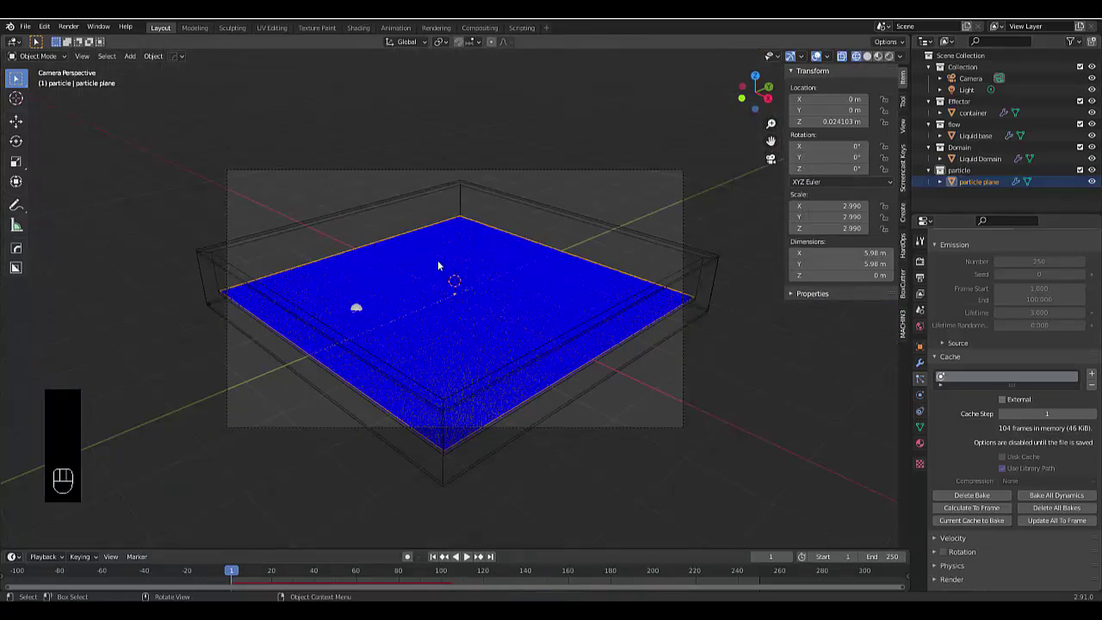
pyautogui.press('space')
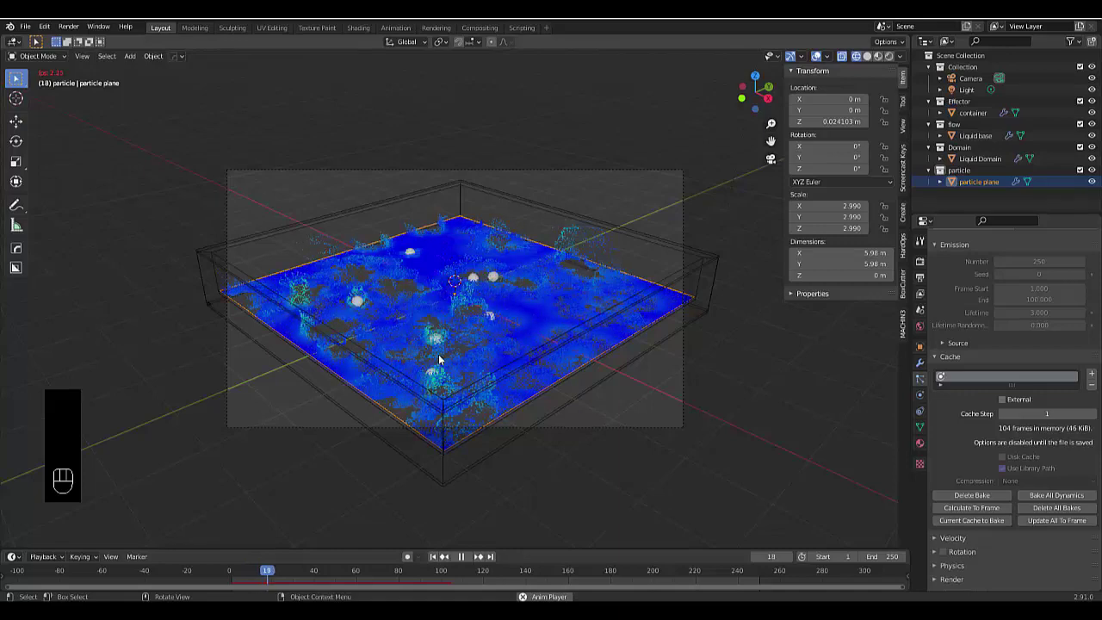
pyautogui.press('space')
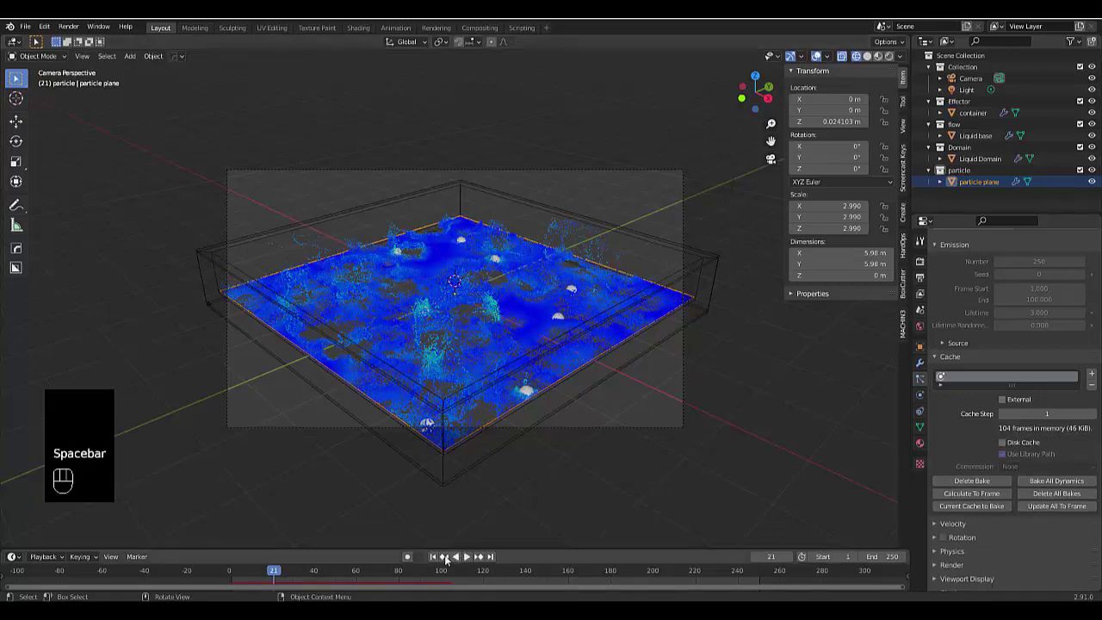
pyautogui.click(433, 556)
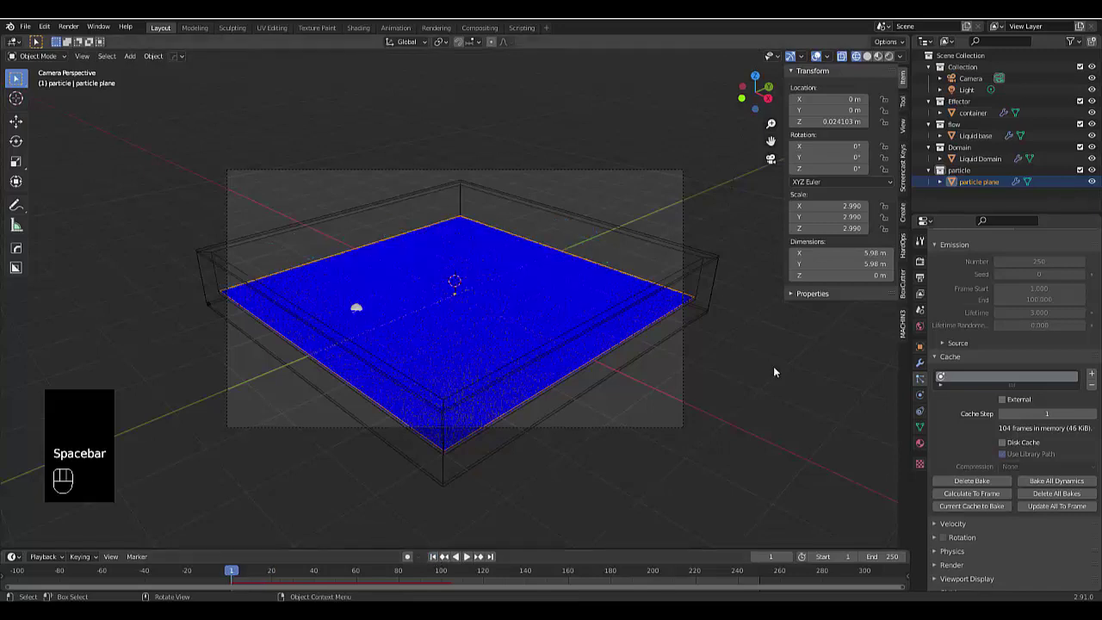
# Step: Set the end frame of the Liquid Domain's fluid cache to 100
pyautogui.click(982, 160)
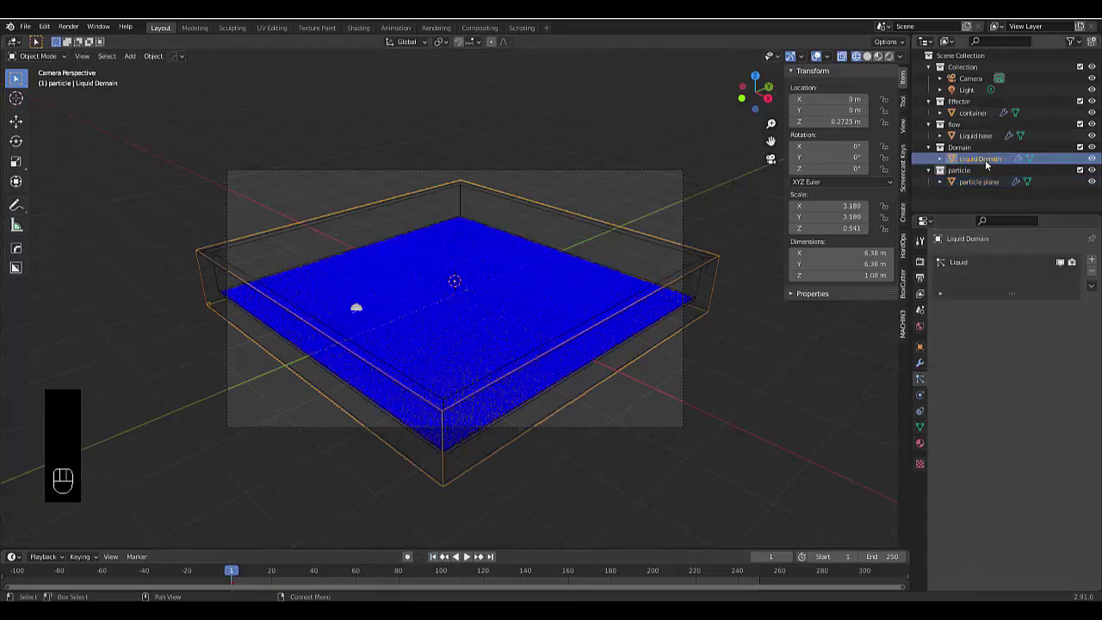
pyautogui.click(920, 395)
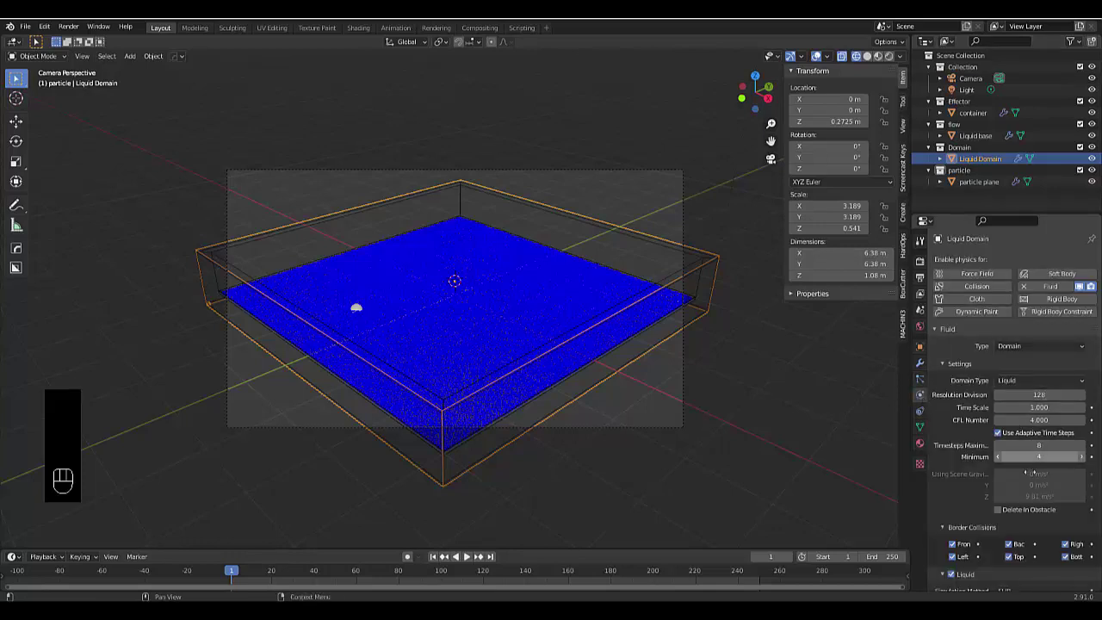
pyautogui.scroll(-3, 1009, 459)
pyautogui.scroll(-5, 1009, 459)
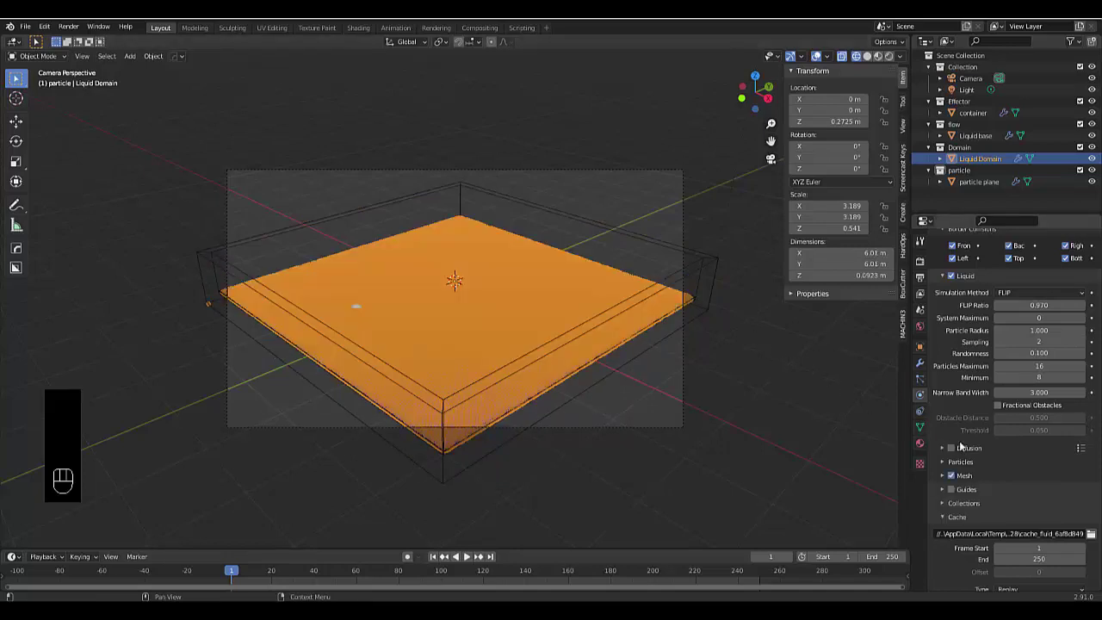
pyautogui.scroll(-4, 981, 450)
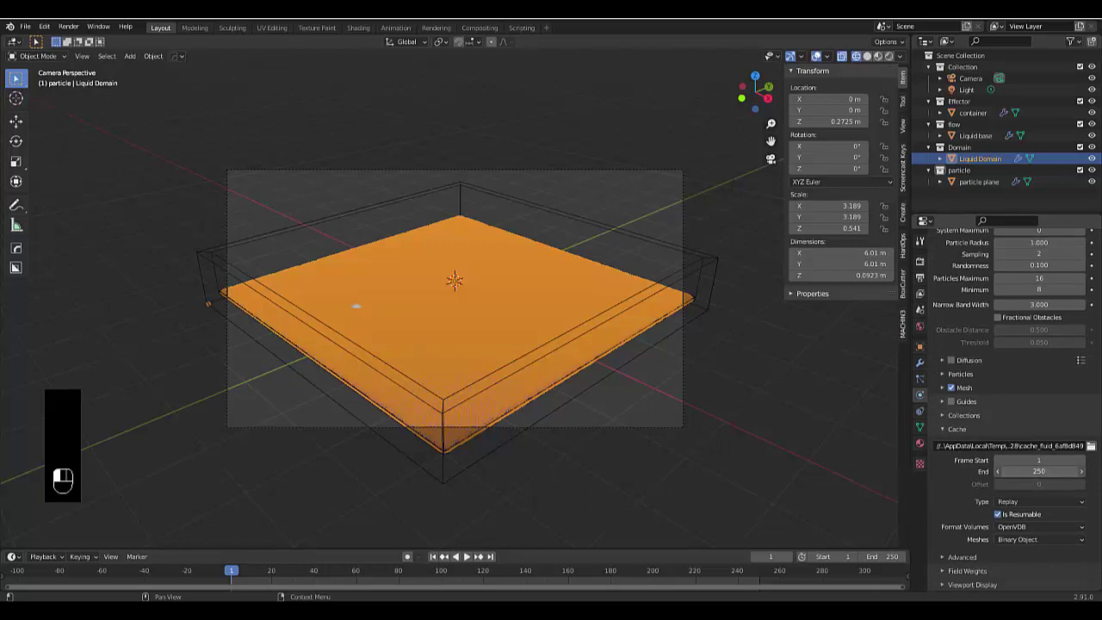
pyautogui.click(1030, 471)
pyautogui.write('100')
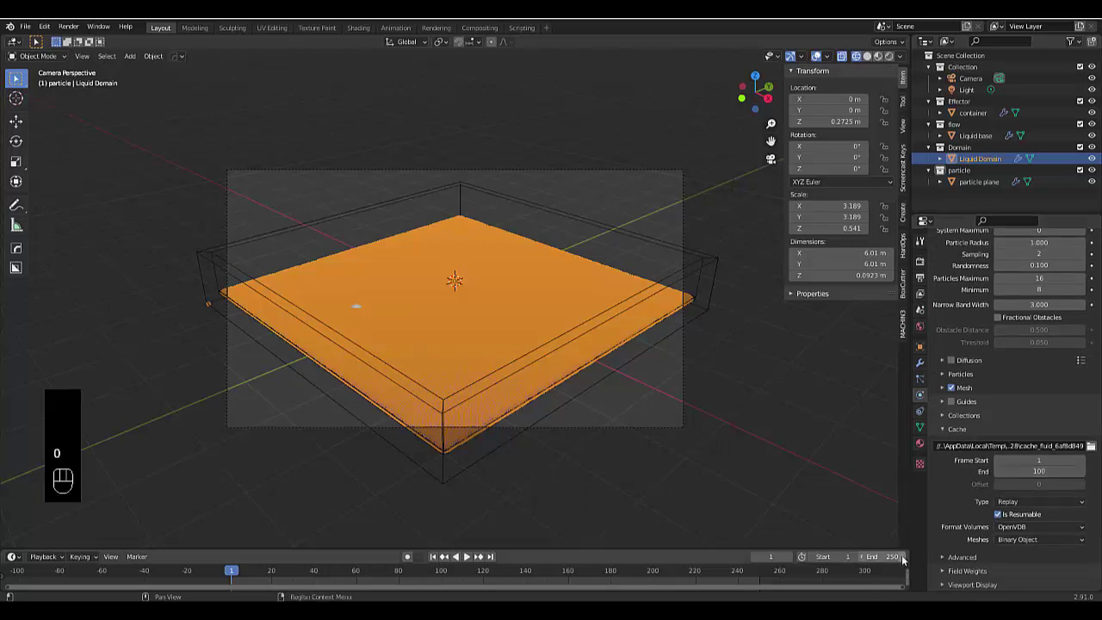
# Step: Set the scene's end frame to 100
pyautogui.click(870, 556)
pyautogui.write('1')
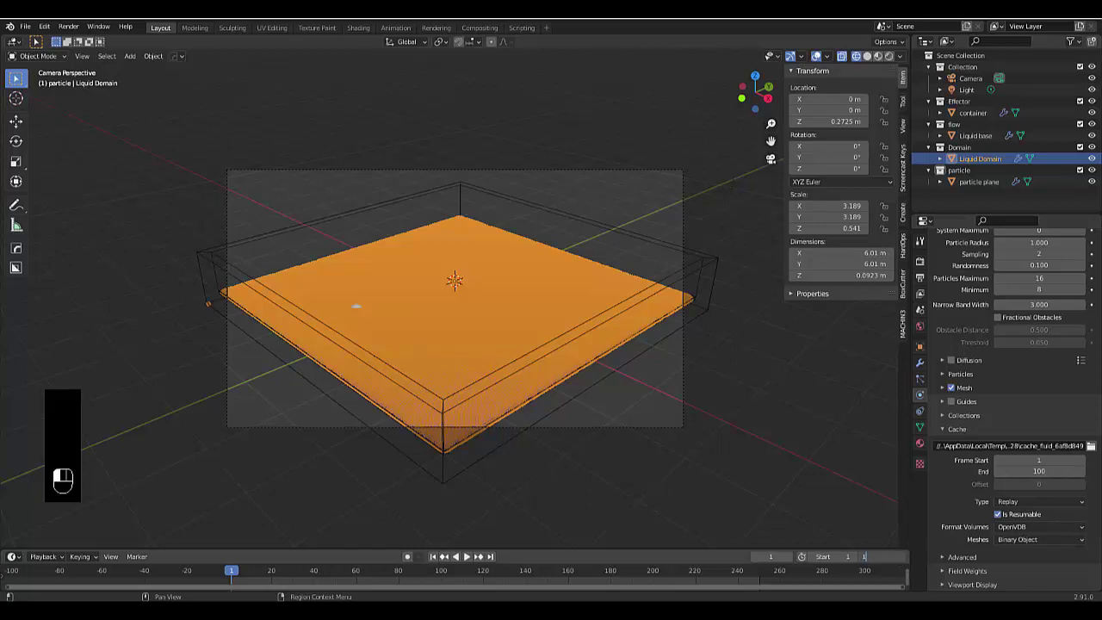
pyautogui.write('00')
pyautogui.press('Return')
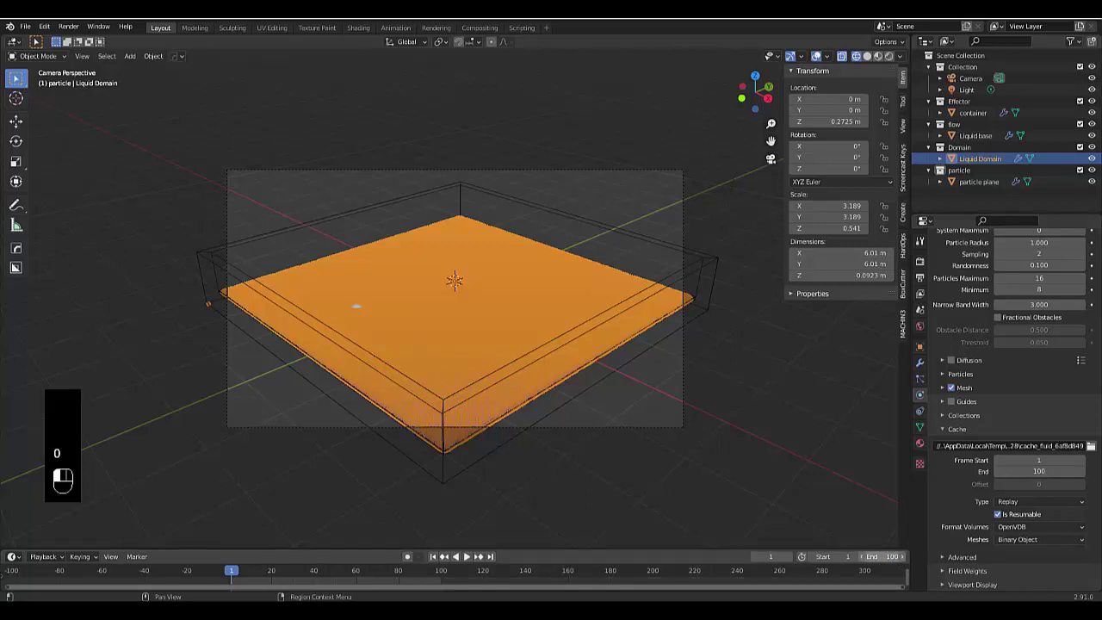
# Step: Change the fluid domain's cache type to All and bake the whole simulation
pyautogui.click(1023, 503)
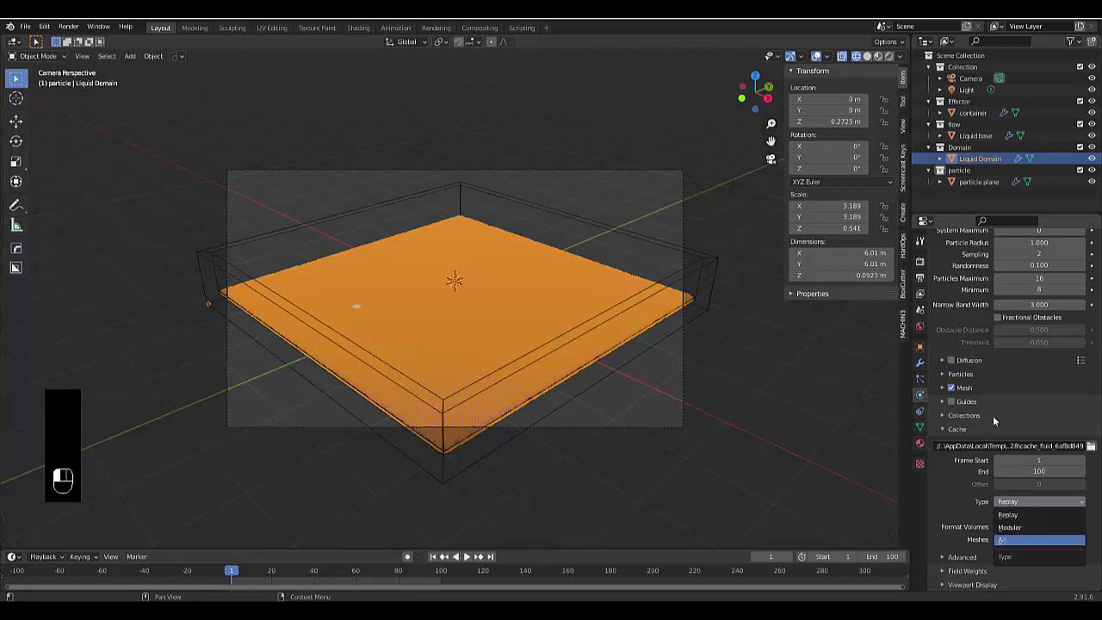
pyautogui.press('Return')
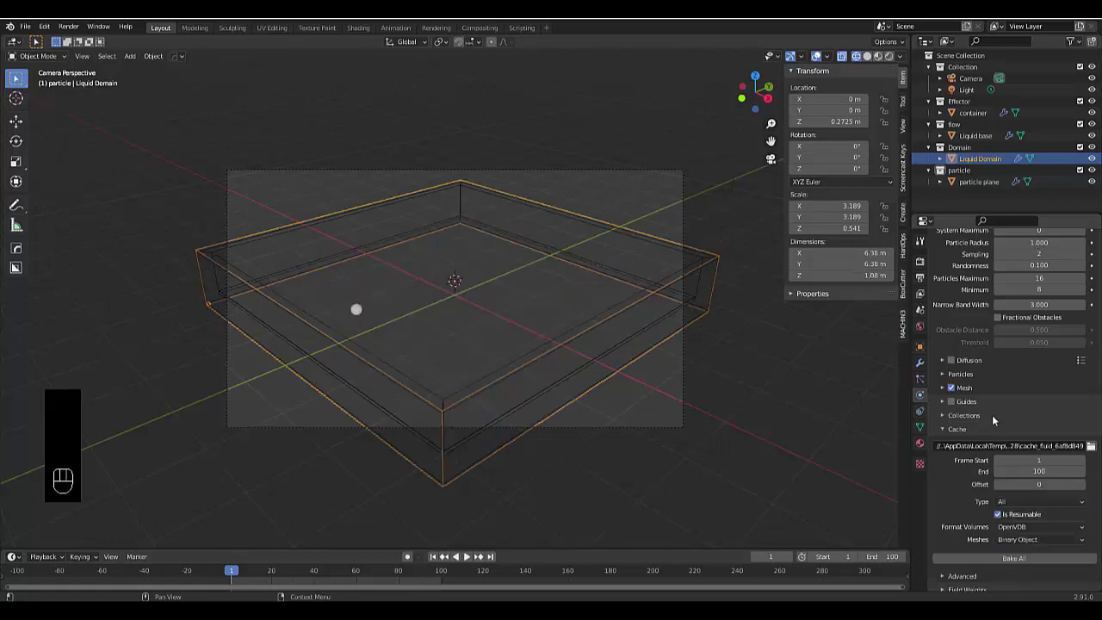
pyautogui.click(1000, 557)
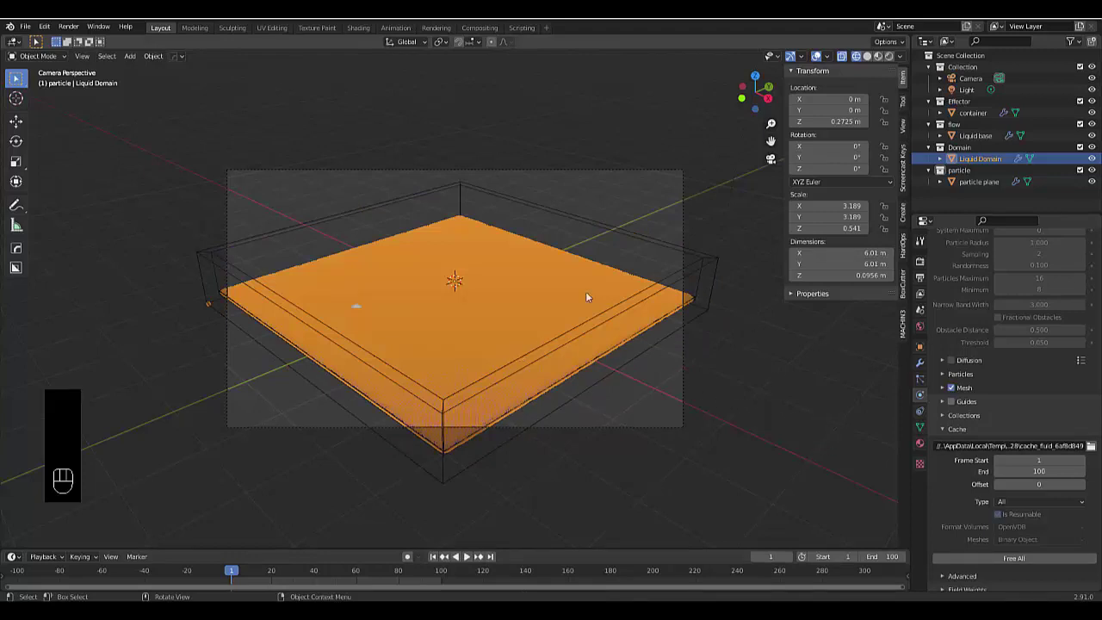
# Step: Play back the baked liquid mesh, return to the first frame and review the domain settings
pyautogui.click(467, 556)
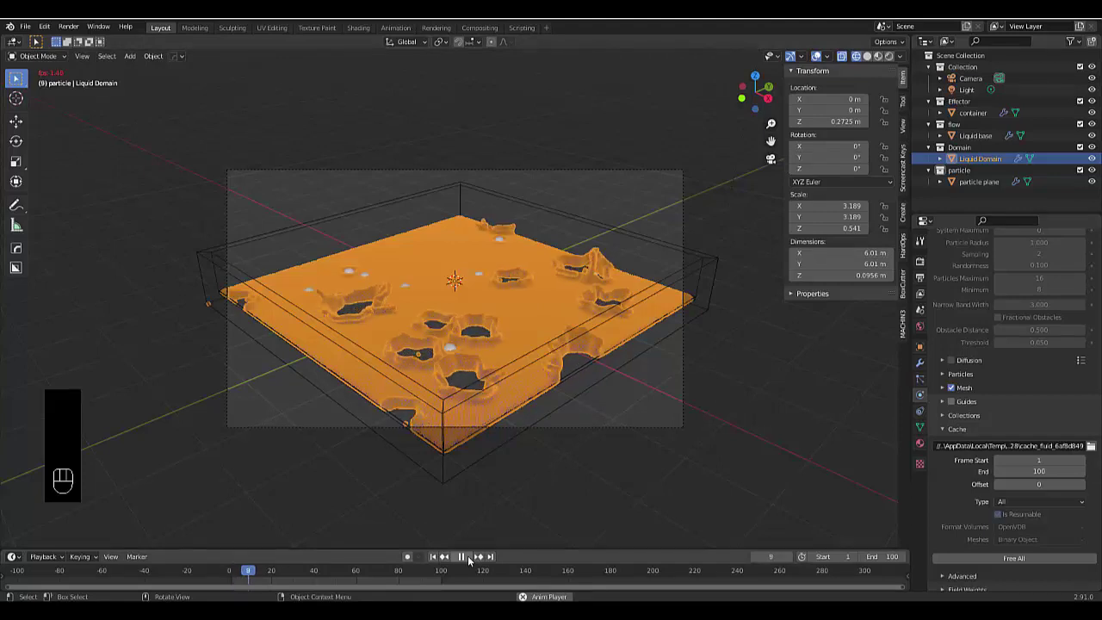
pyautogui.click(465, 557)
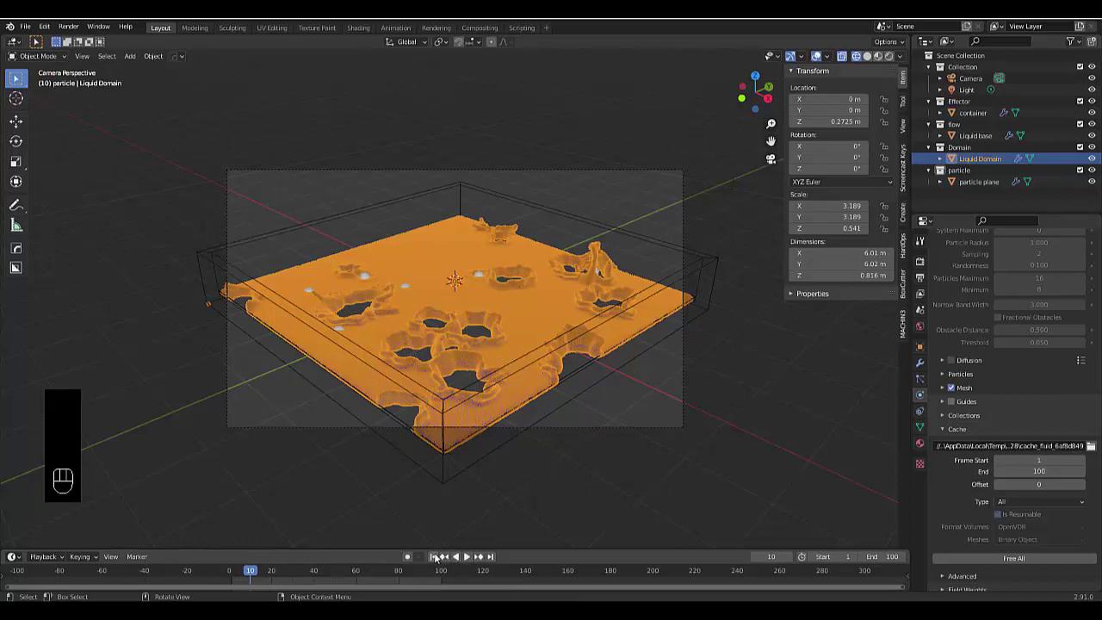
pyautogui.click(433, 556)
pyautogui.scroll(10, 993, 342)
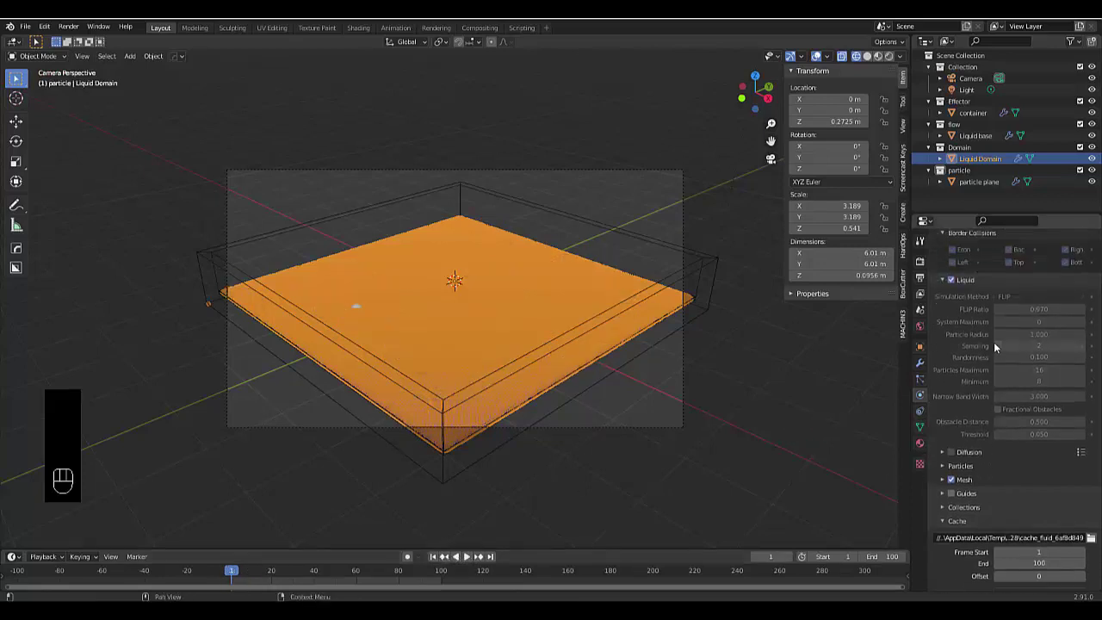
pyautogui.scroll(2, 993, 342)
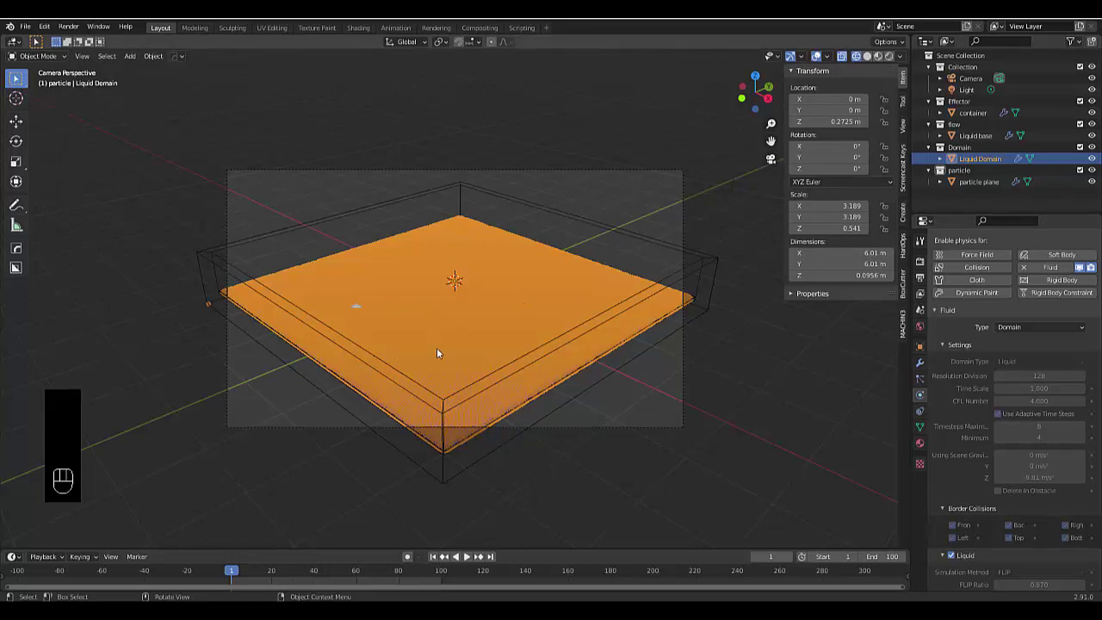
# Step: Show the render-visibility toggles in the Outliner and hide the flow and particle collections from both the viewport and renders
pyautogui.click(1070, 41)
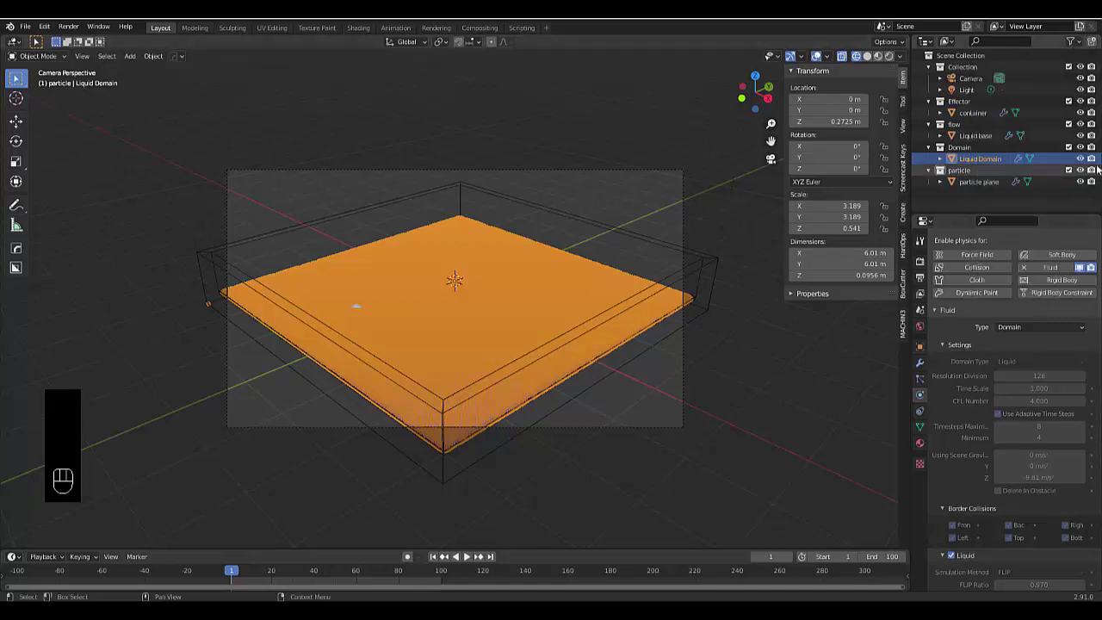
pyautogui.click(1091, 125)
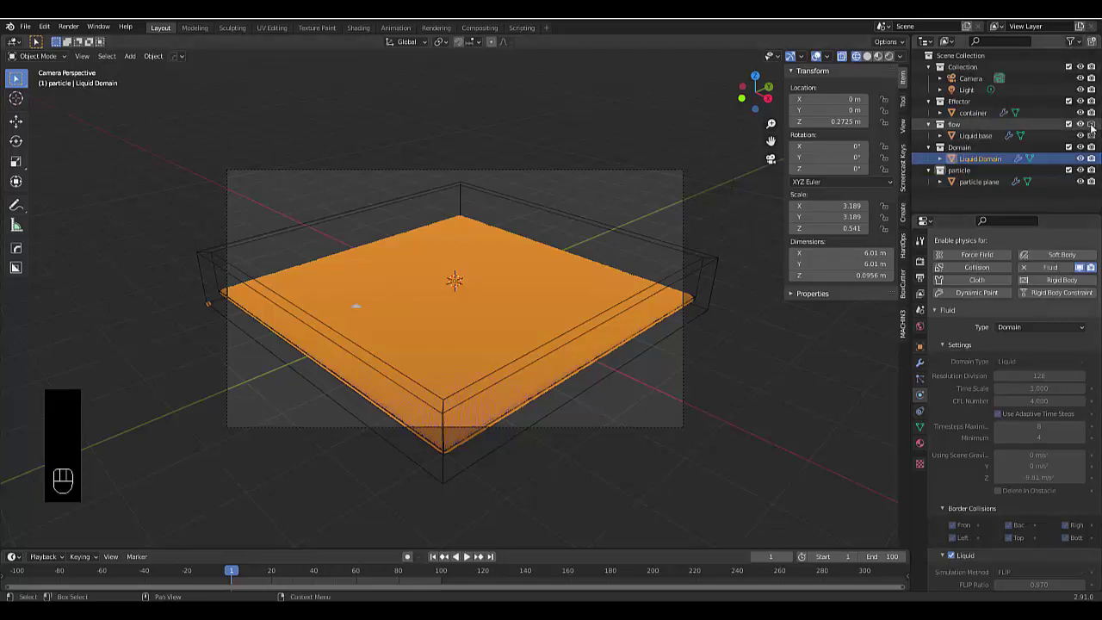
pyautogui.click(1081, 125)
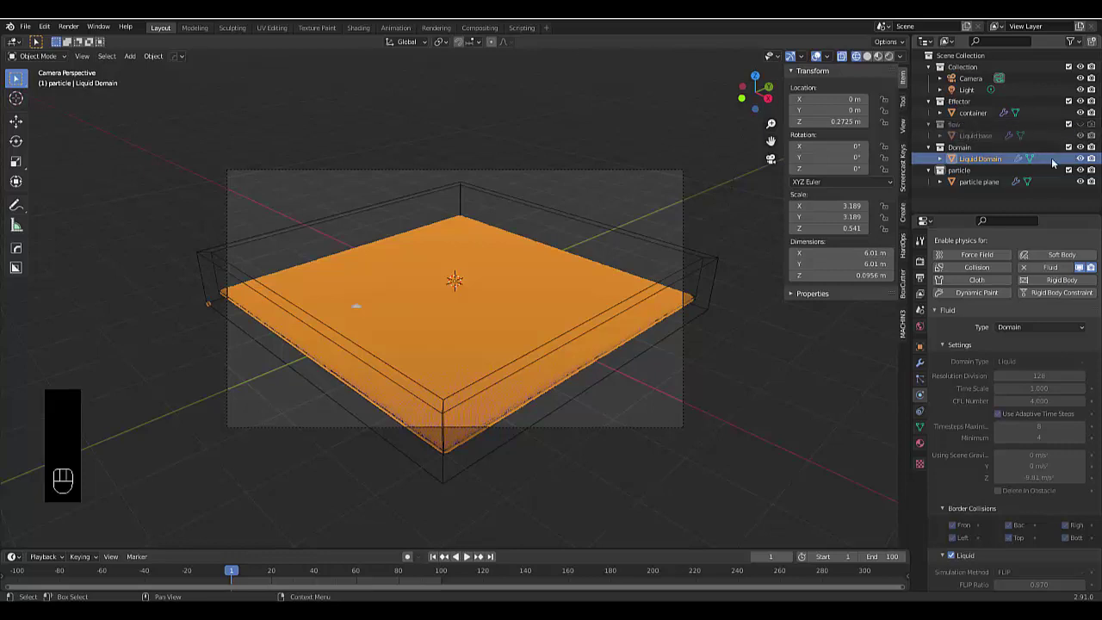
pyautogui.click(1090, 169)
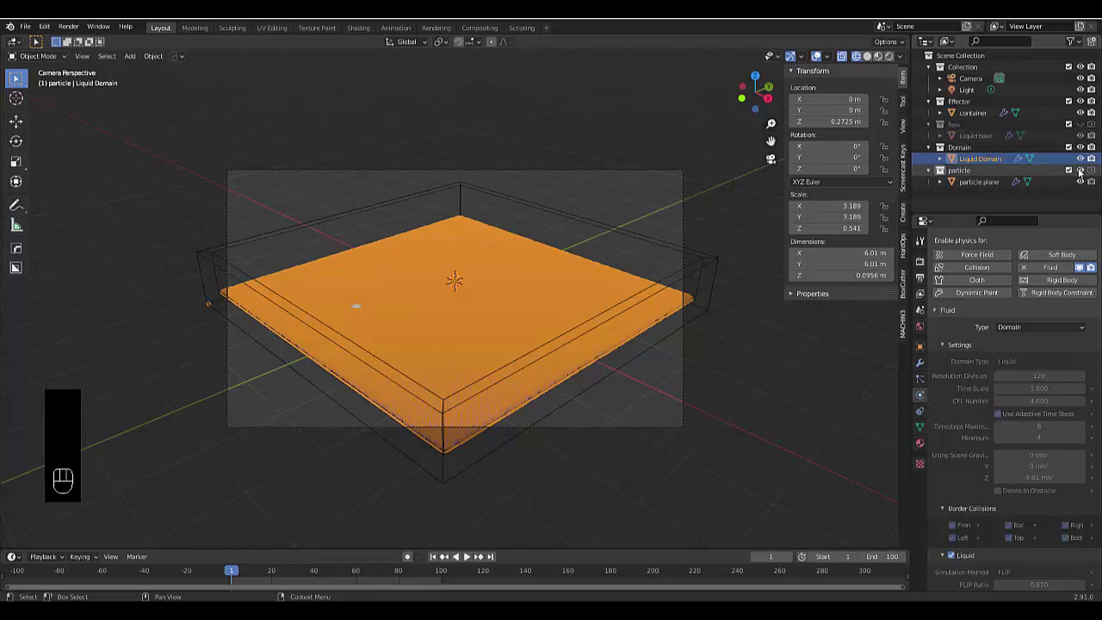
pyautogui.click(1080, 169)
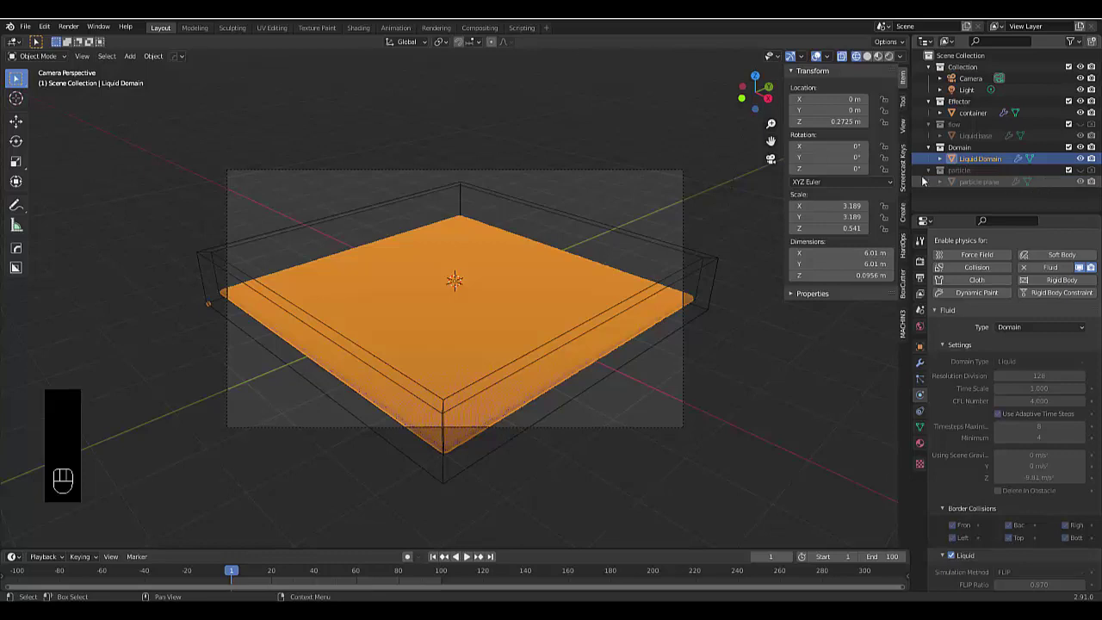
# Step: Switch the viewport to Material Preview shading and display the Liquid Domain's material settings
pyautogui.scroll(-2, 464, 354)
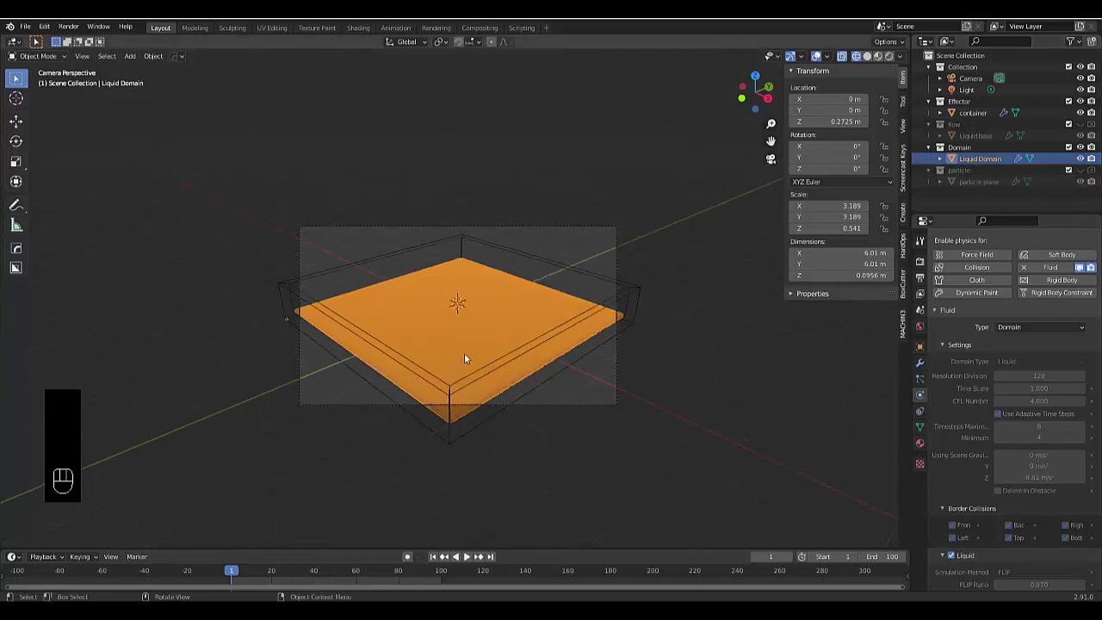
pyautogui.scroll(2, 474, 361)
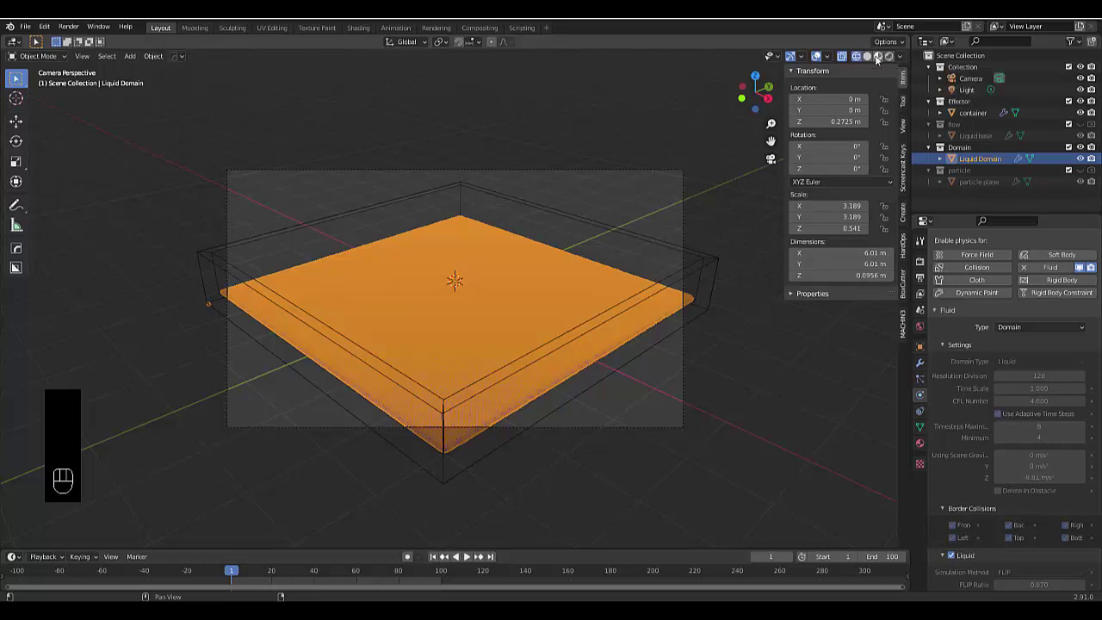
pyautogui.click(877, 56)
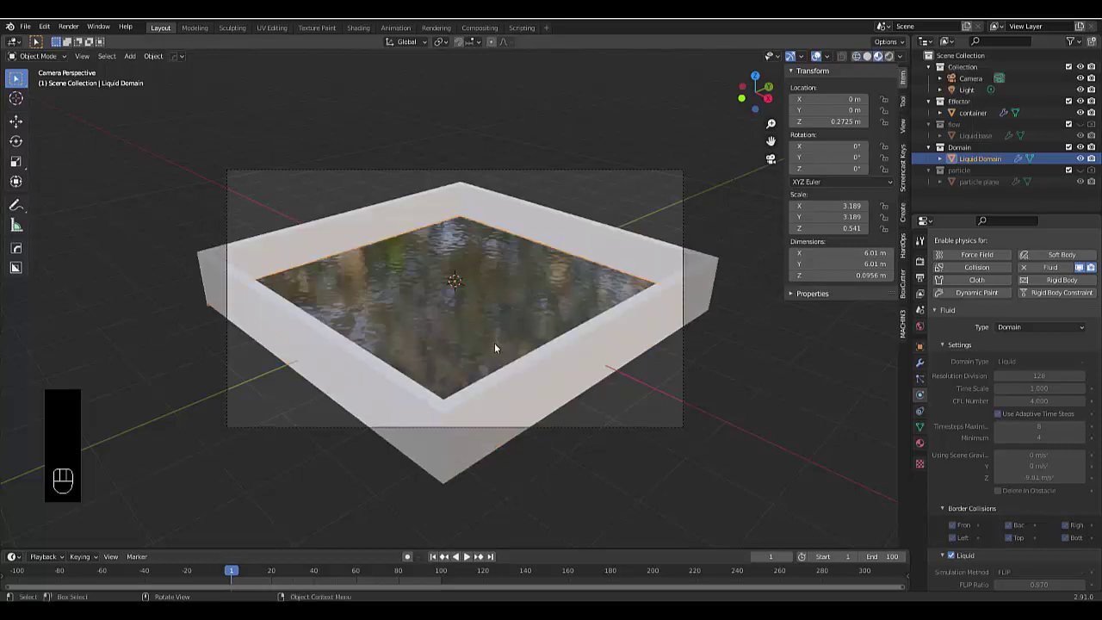
pyautogui.click(458, 317)
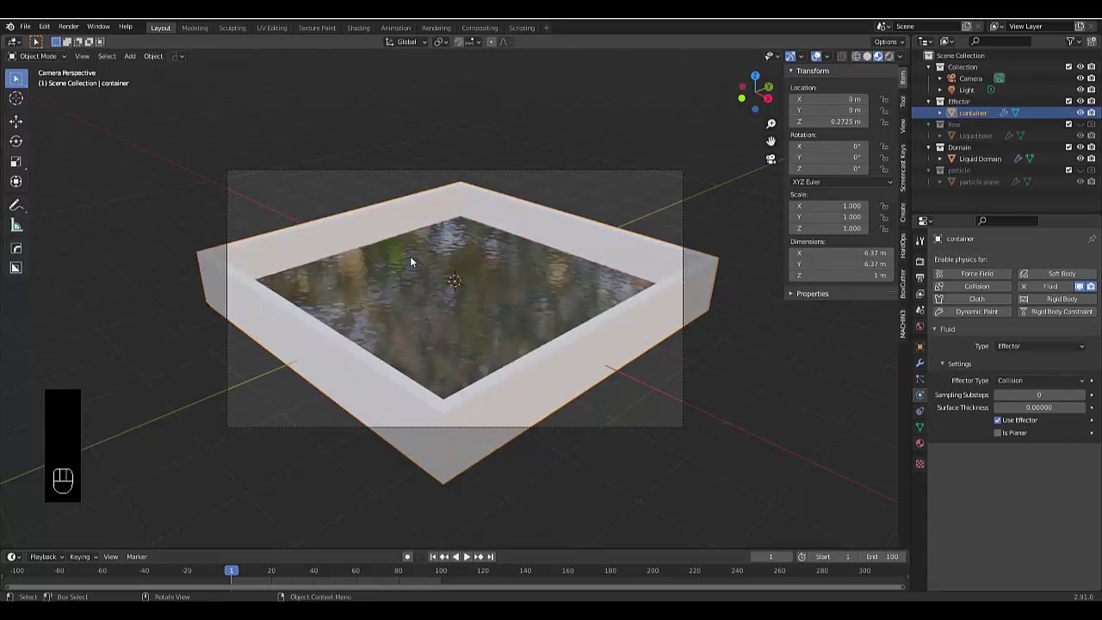
pyautogui.click(578, 305)
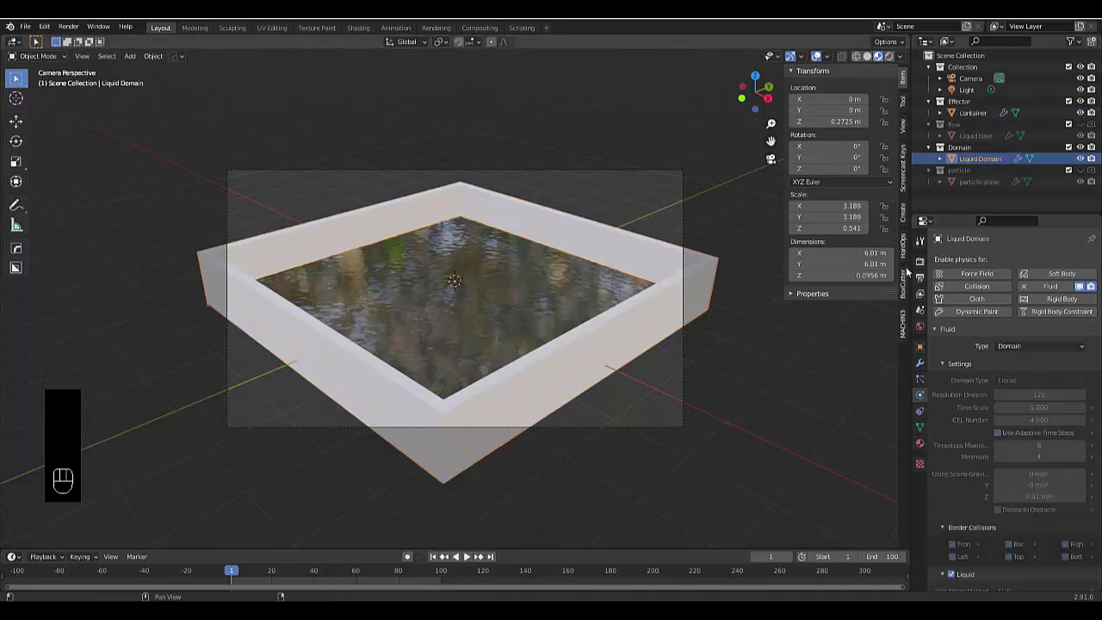
pyautogui.scroll(-1, 934, 420)
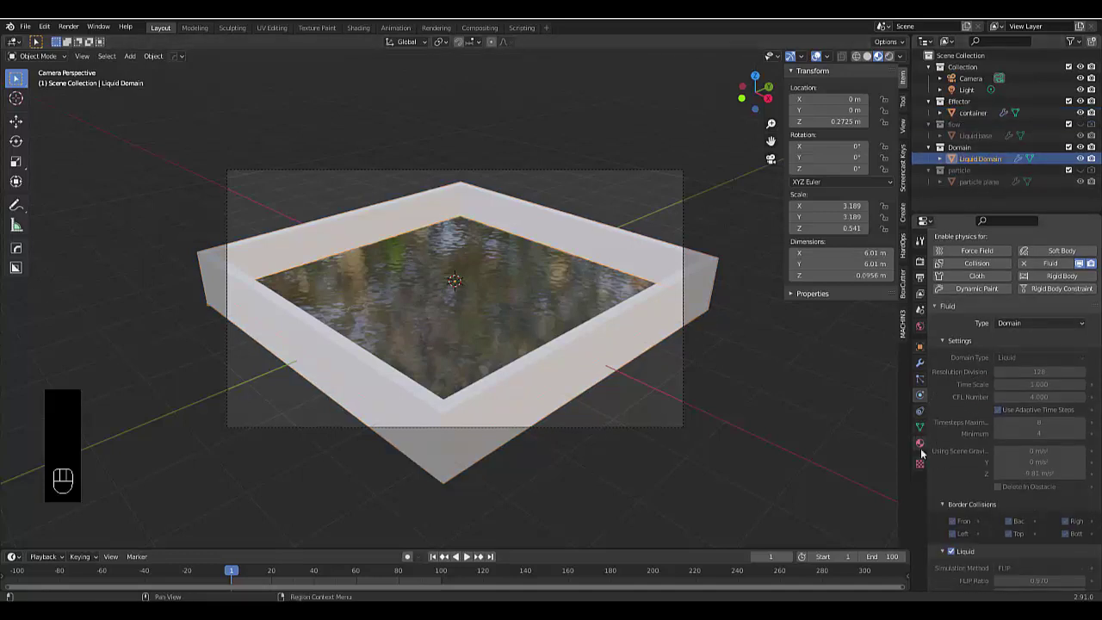
pyautogui.click(919, 442)
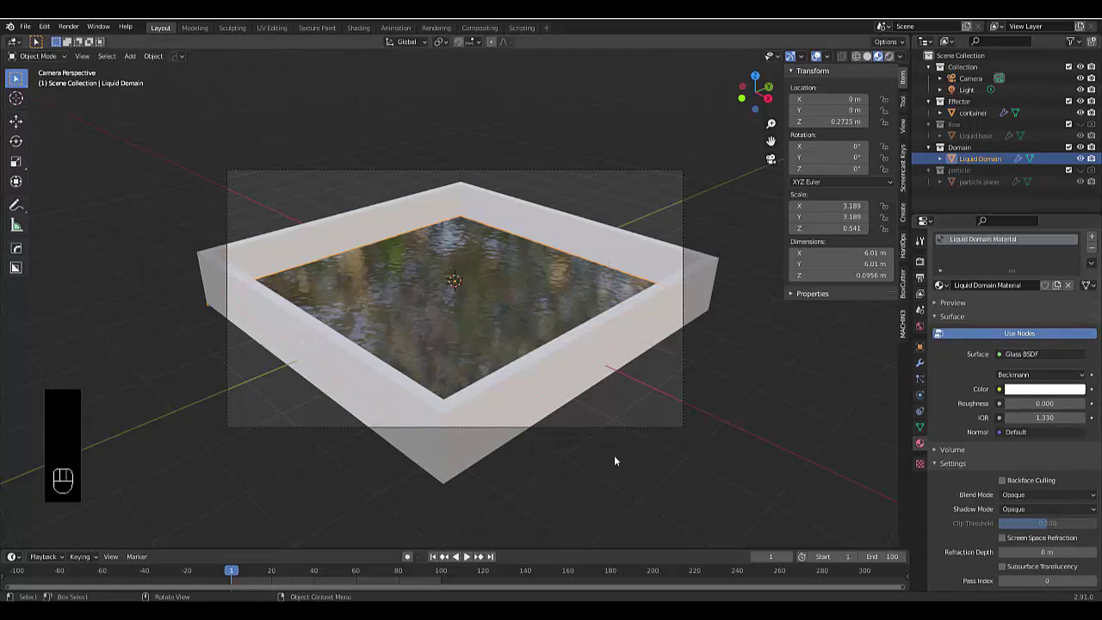
# Step: Set the container material's base color to black and its roughness to 1.000
pyautogui.click(505, 378)
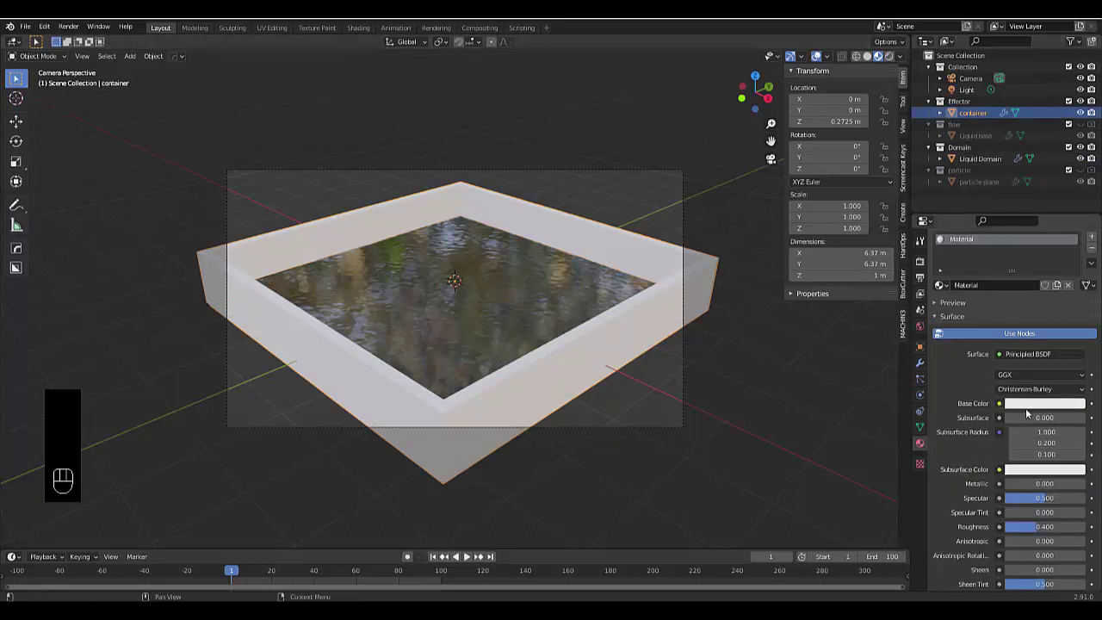
pyautogui.click(1028, 402)
pyautogui.click(1076, 307)
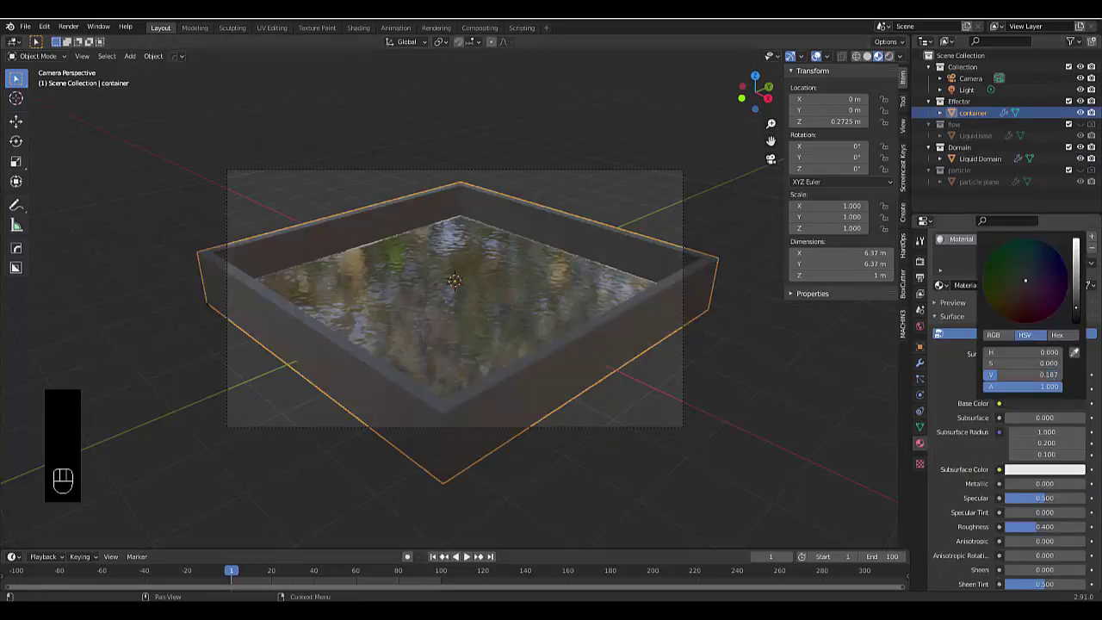
pyautogui.moveTo(1076, 306); pyautogui.dragTo(1076, 320)
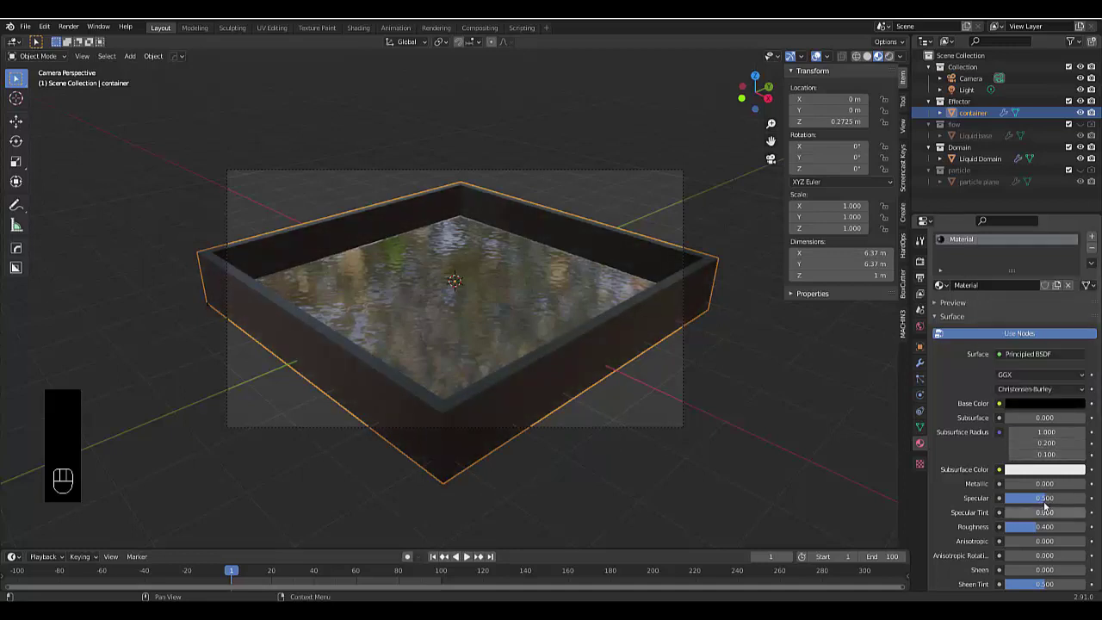
pyautogui.moveTo(1036, 527); pyautogui.dragTo(1083, 527)
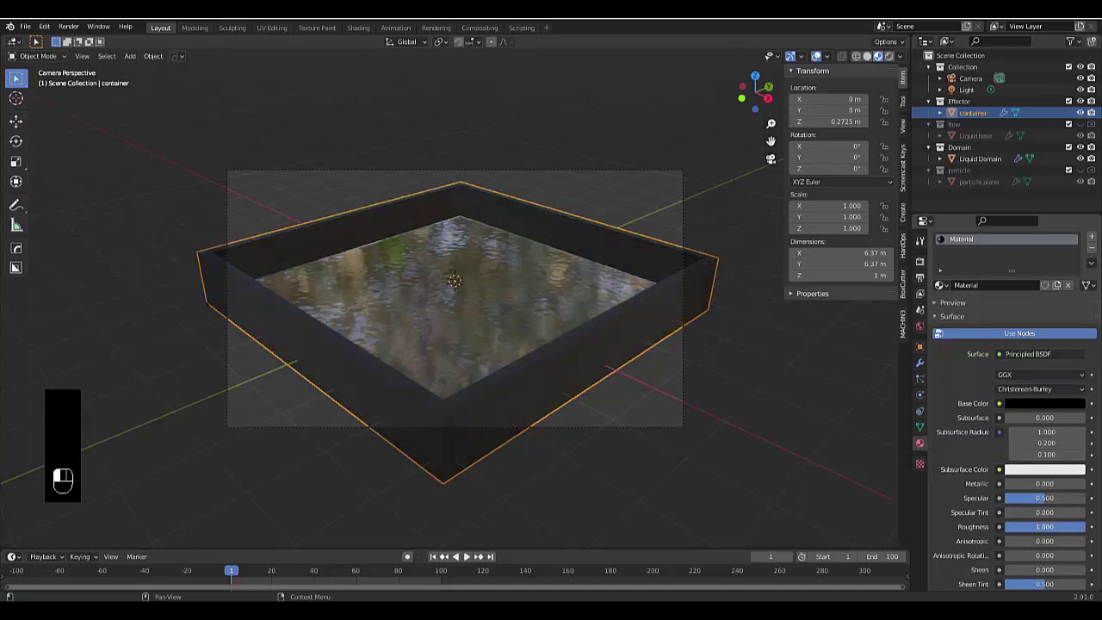
pyautogui.click(1041, 402)
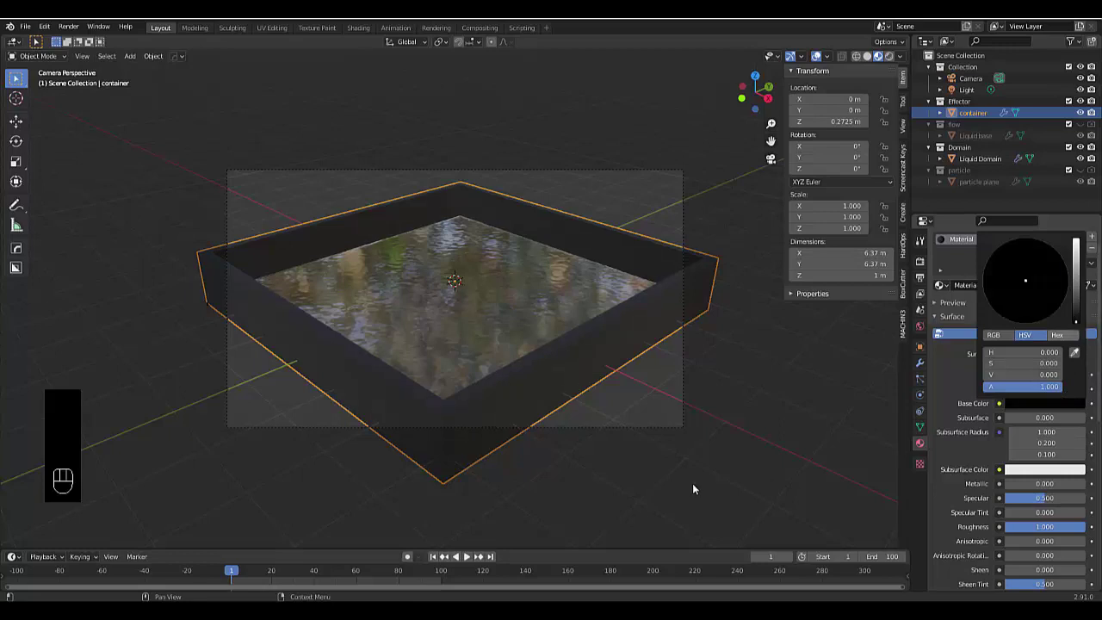
# Step: Check the dark container and liquid in Rendered shading, and return to Material Preview
pyautogui.scroll(-2, 439, 368)
pyautogui.scroll(3, 435, 362)
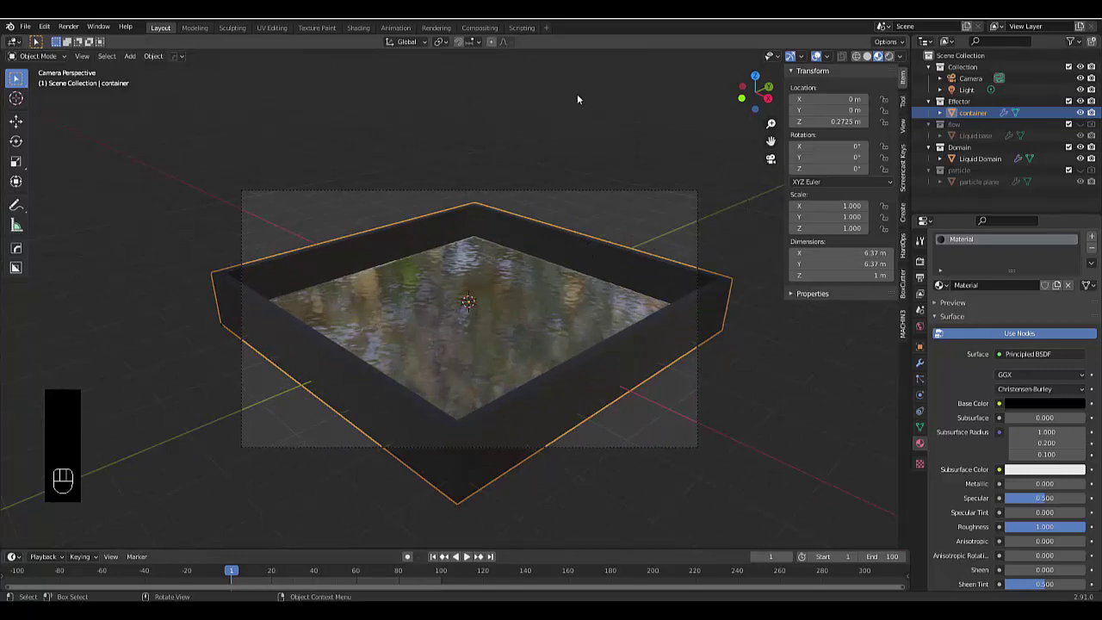
pyautogui.click(889, 56)
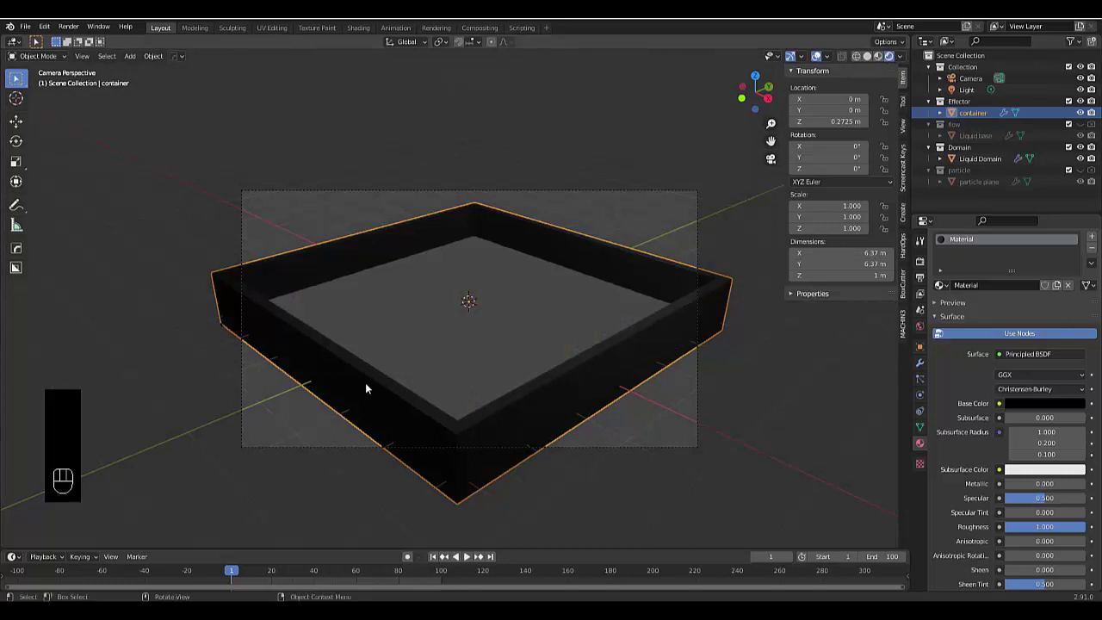
pyautogui.click(878, 56)
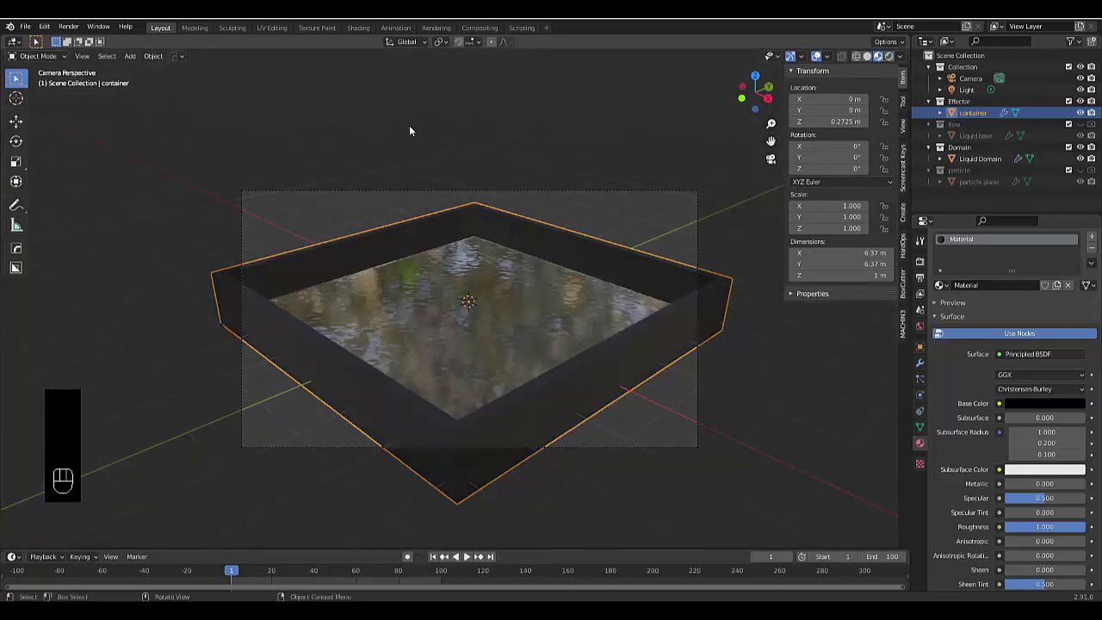
# Step: Go to the Shading workspace and show the World shader nodes, framed in the node editor
pyautogui.click(351, 29)
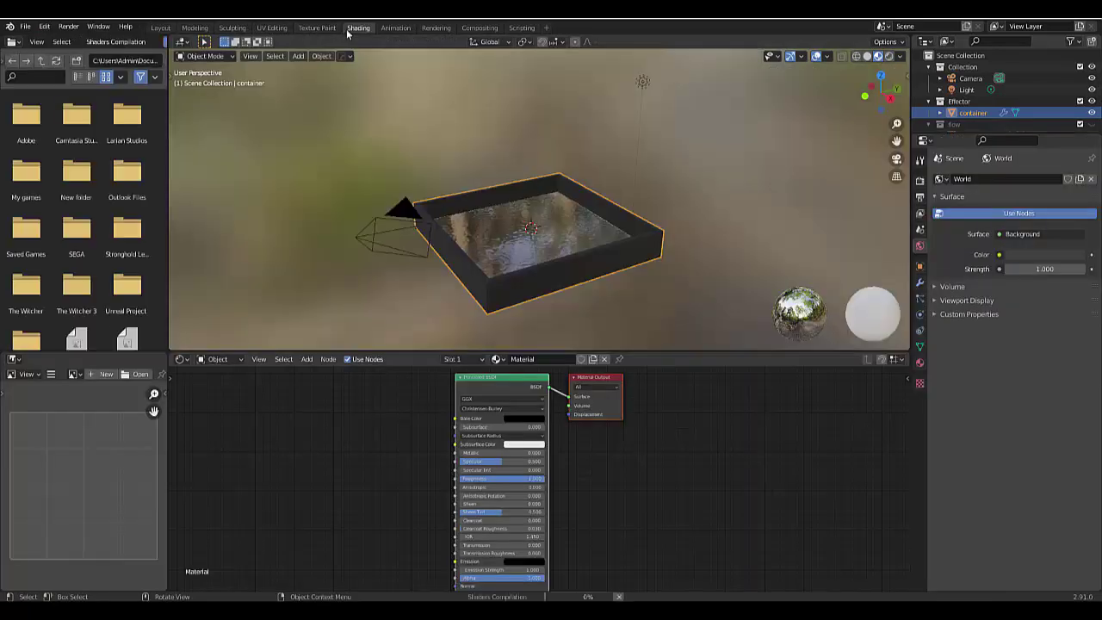
pyautogui.click(230, 361)
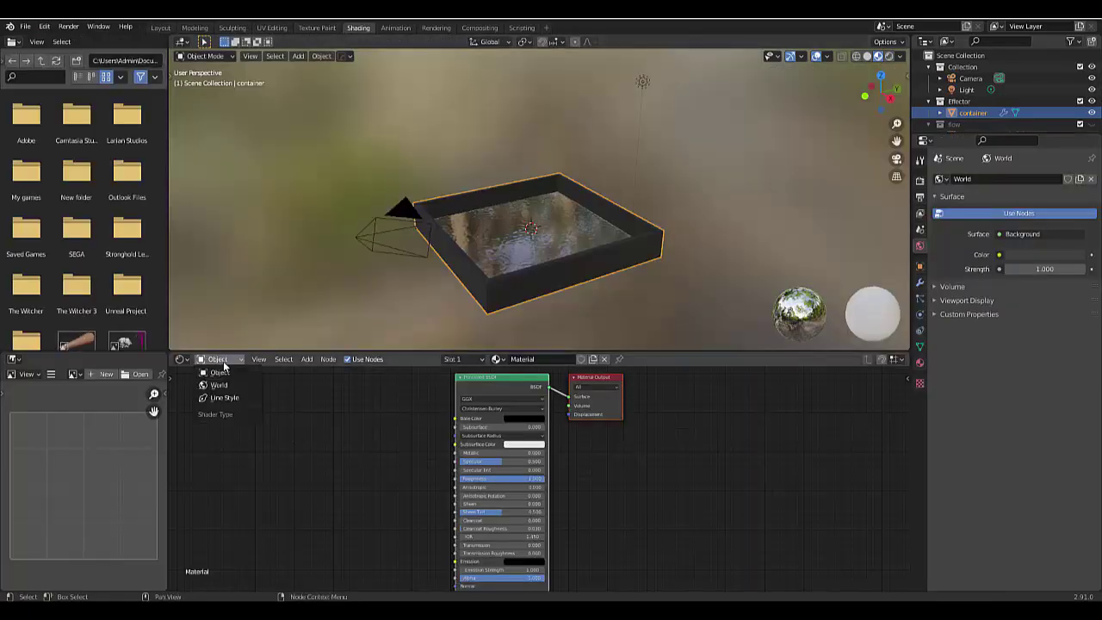
pyautogui.click(223, 384)
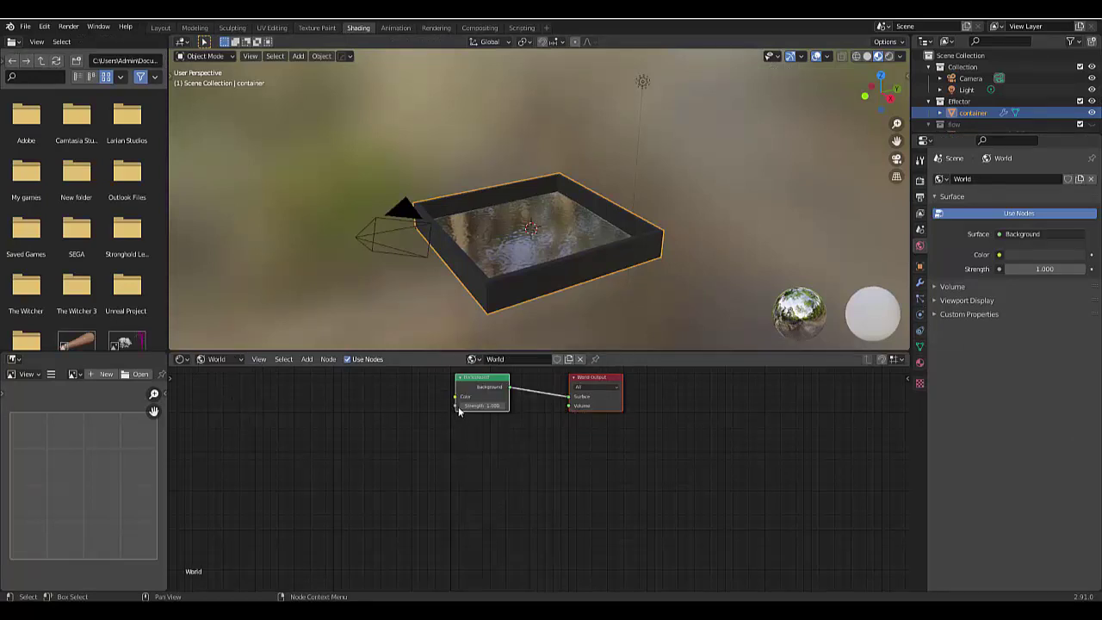
pyautogui.press('Home')
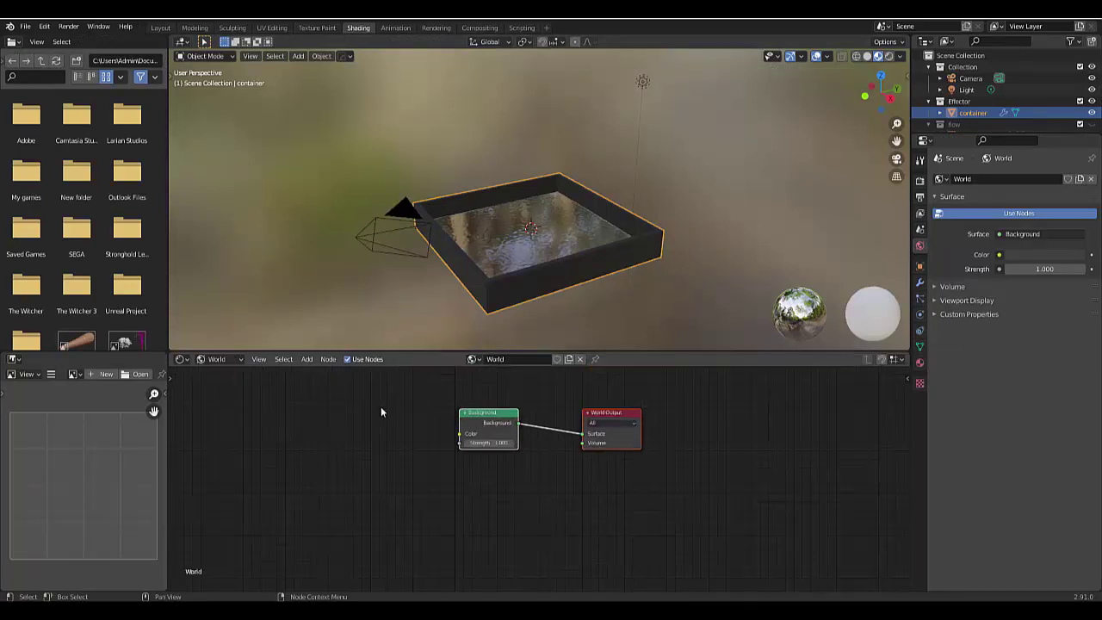
# Step: Add an Environment Texture node before the Background node and connect its Color output to the Background's Color input
pyautogui.click(307, 359)
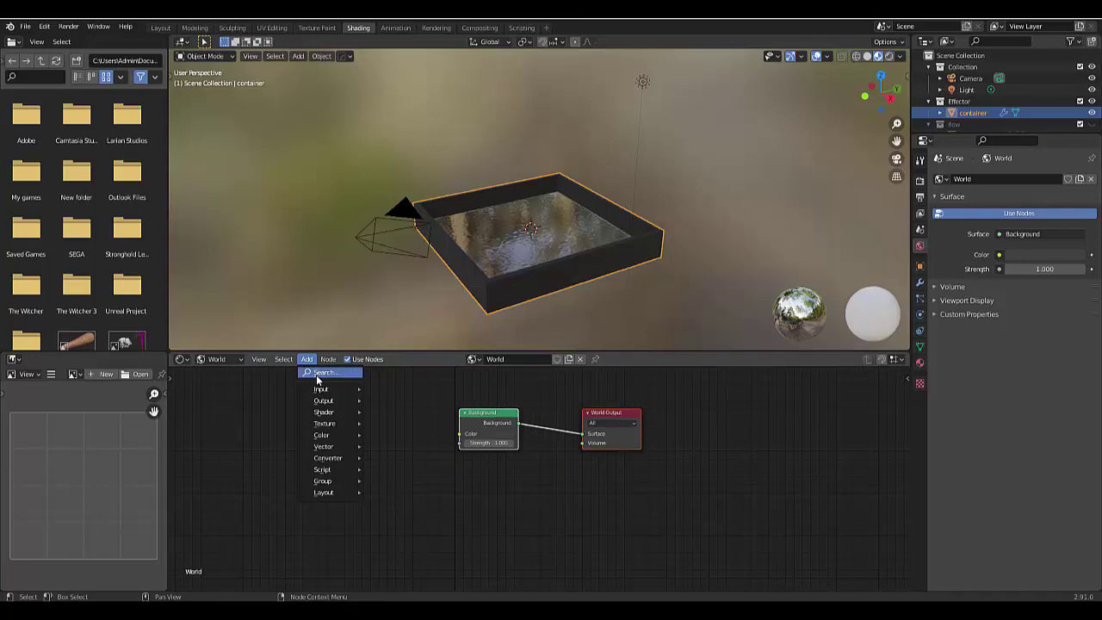
pyautogui.click(319, 374)
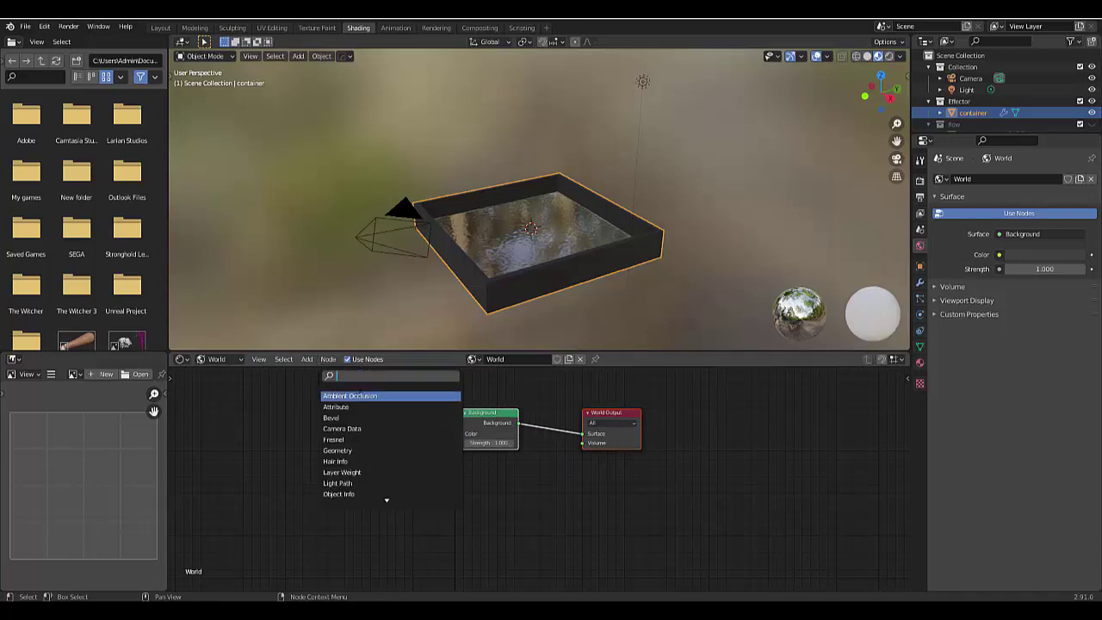
pyautogui.write('en')
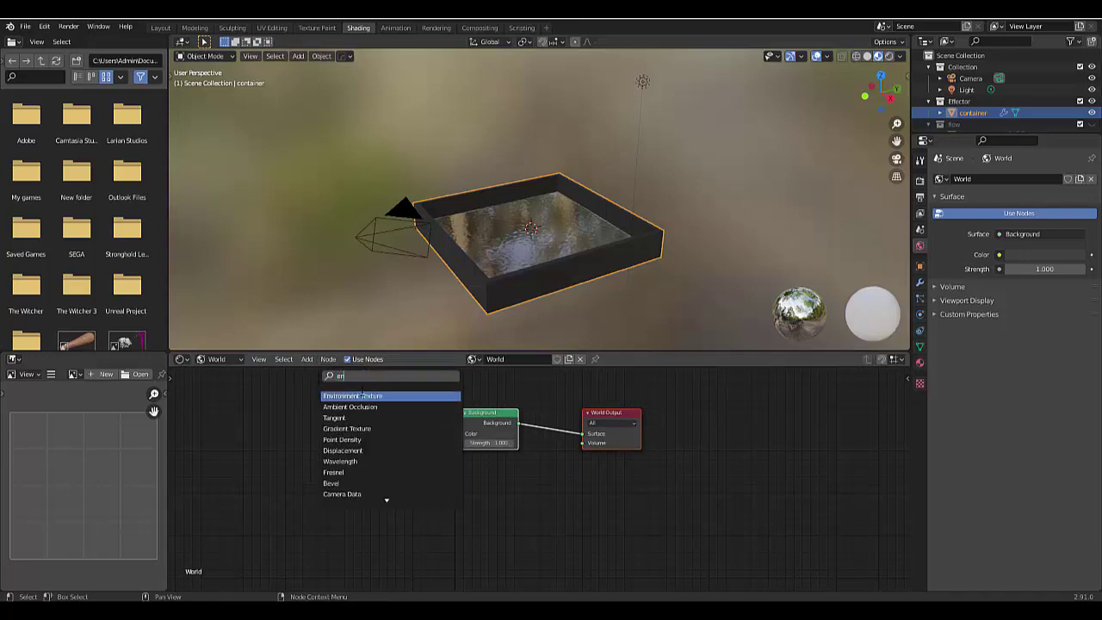
pyautogui.click(361, 396)
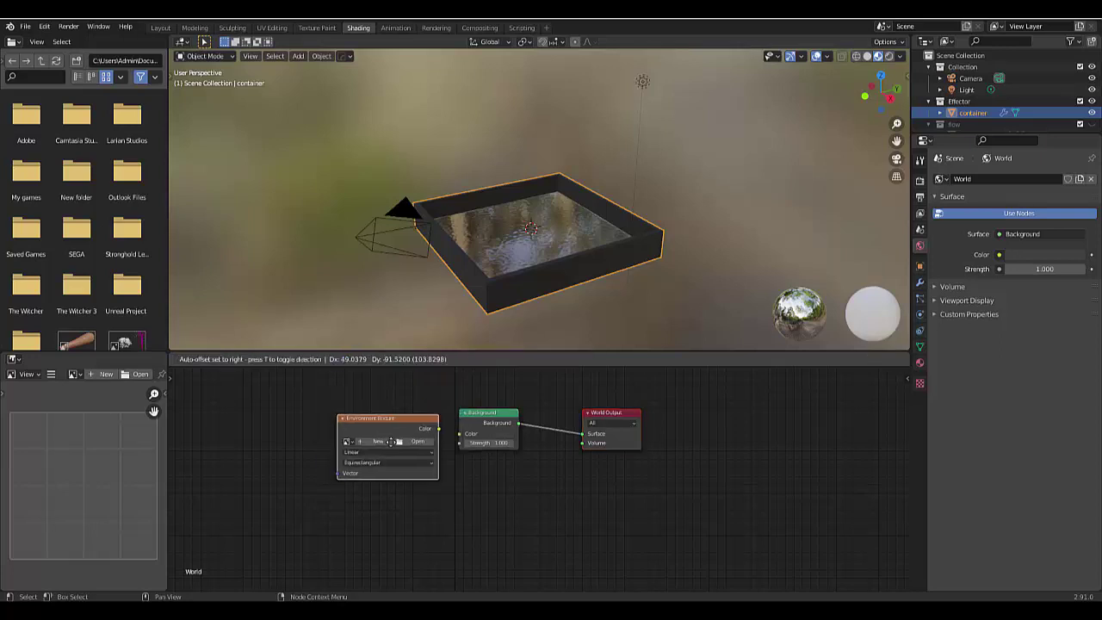
pyautogui.click(409, 431)
pyautogui.moveTo(415, 420); pyautogui.dragTo(458, 438)
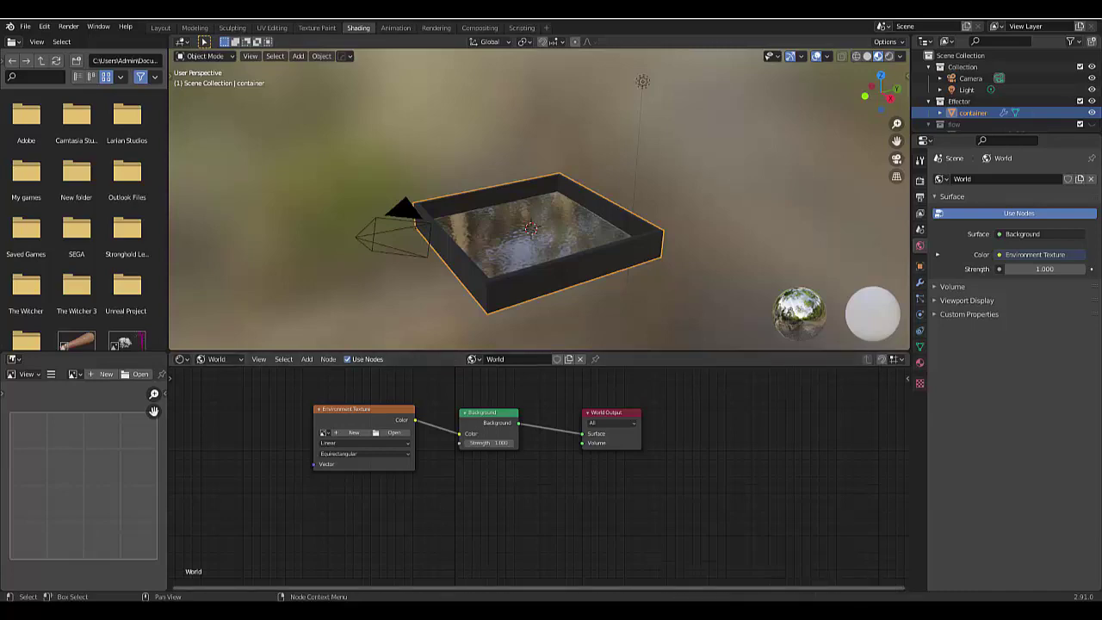
# Step: Browse the Downloads folder for the Environment Texture's image, checking the forest_slope_2k.hdr file name on the HDRI Haven page in the browser
pyautogui.hotkey('alt', 'Tab')
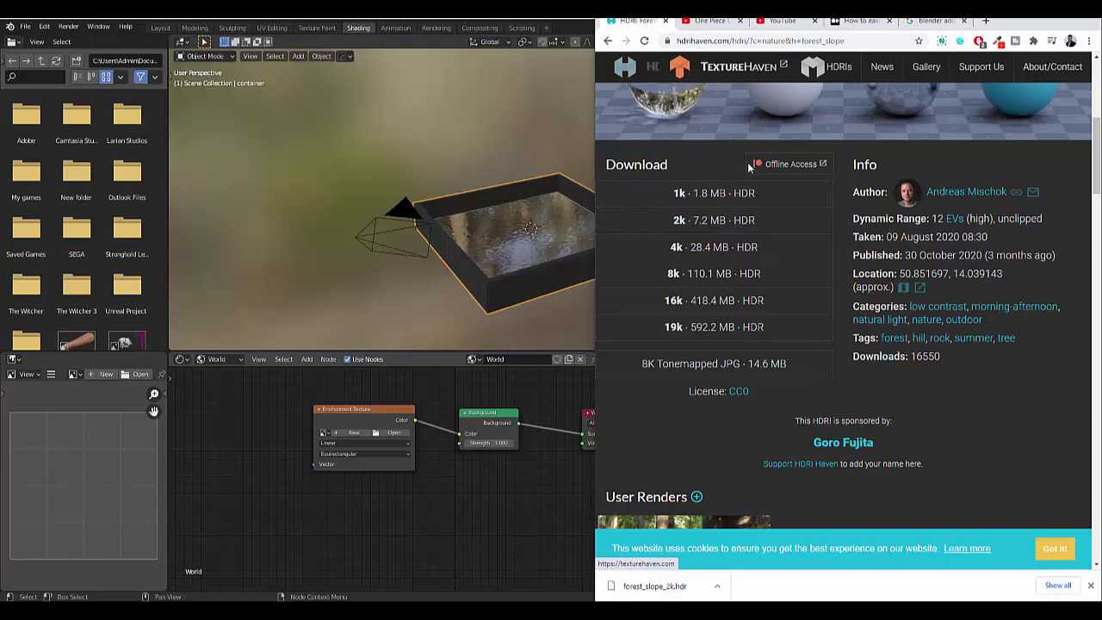
pyautogui.click(449, 503)
pyautogui.click(393, 432)
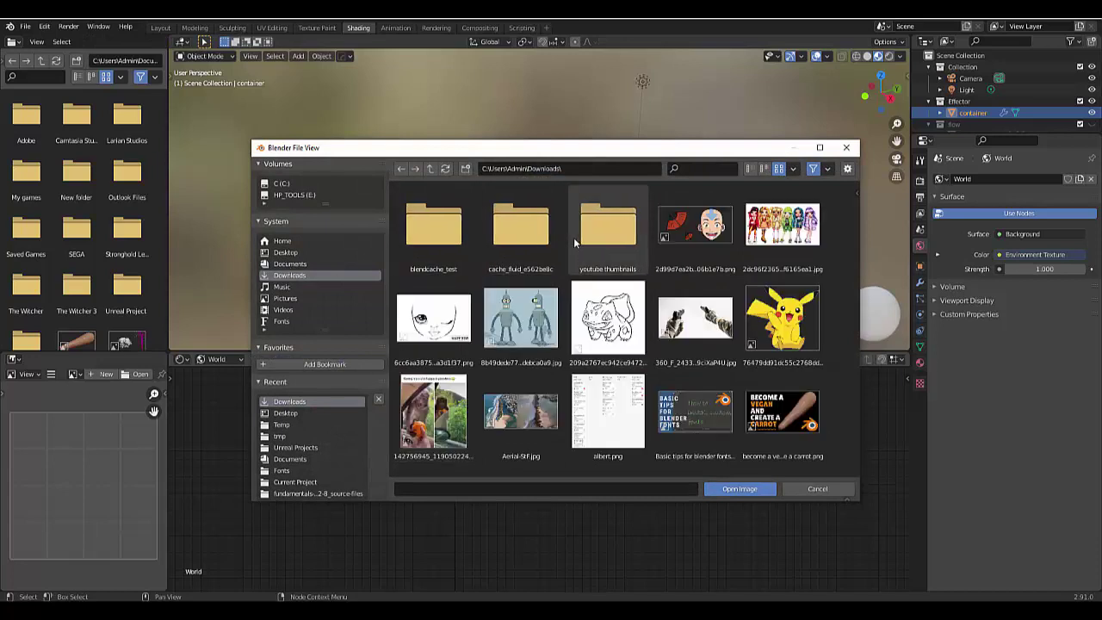
pyautogui.scroll(-4, 590, 336)
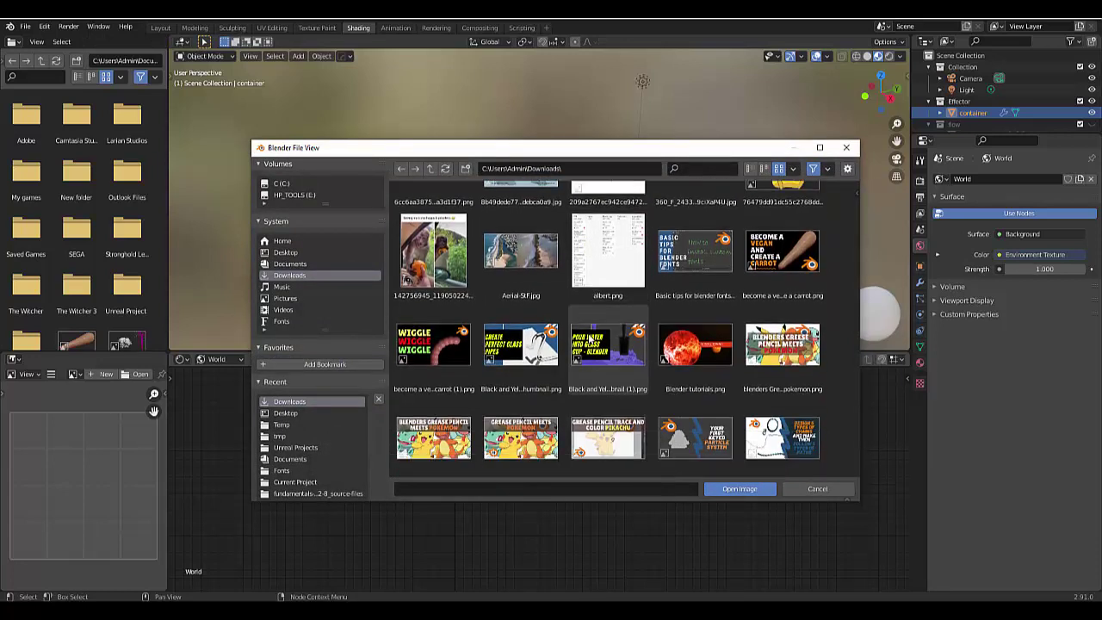
pyautogui.scroll(-12, 516, 340)
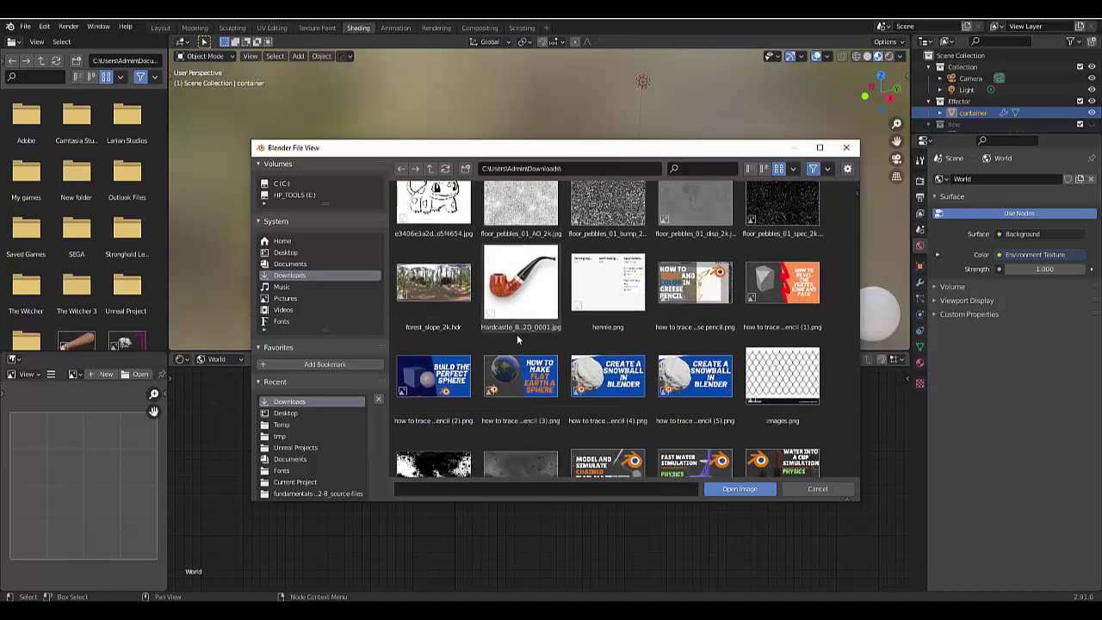
pyautogui.scroll(-8, 517, 340)
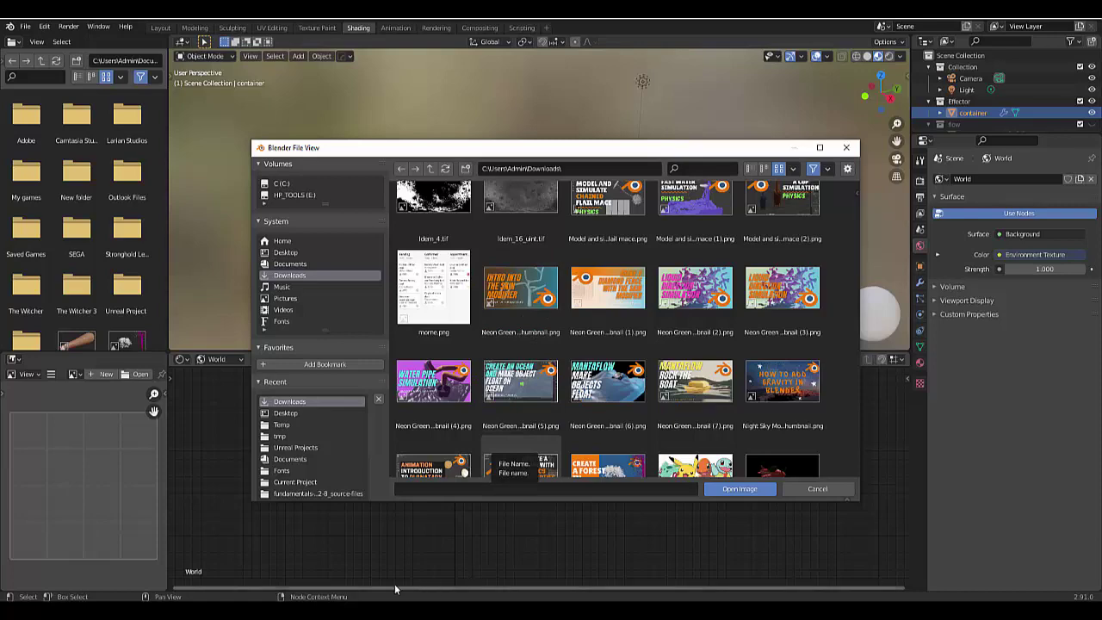
pyautogui.hotkey('alt', 'Tab')
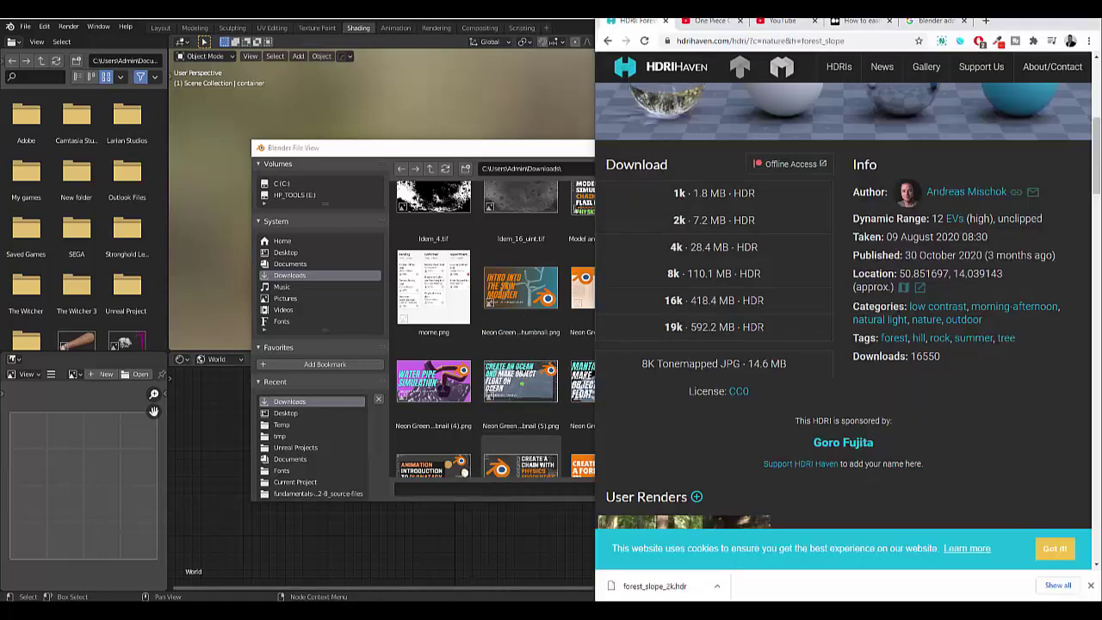
pyautogui.hotkey('alt', 'Tab')
pyautogui.click(515, 387)
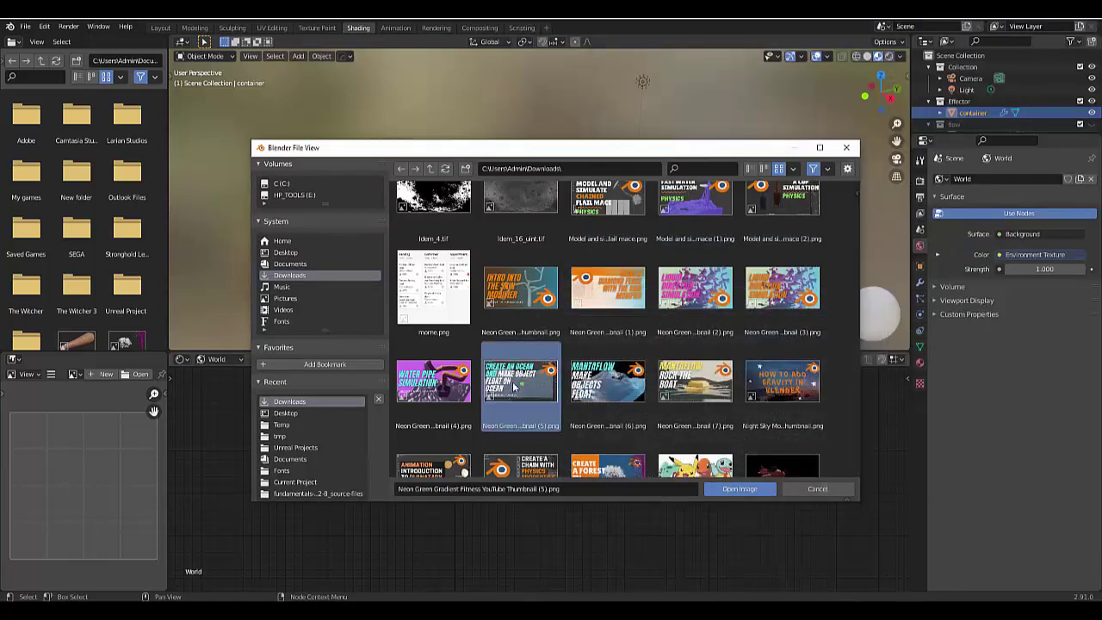
pyautogui.scroll(5, 516, 383)
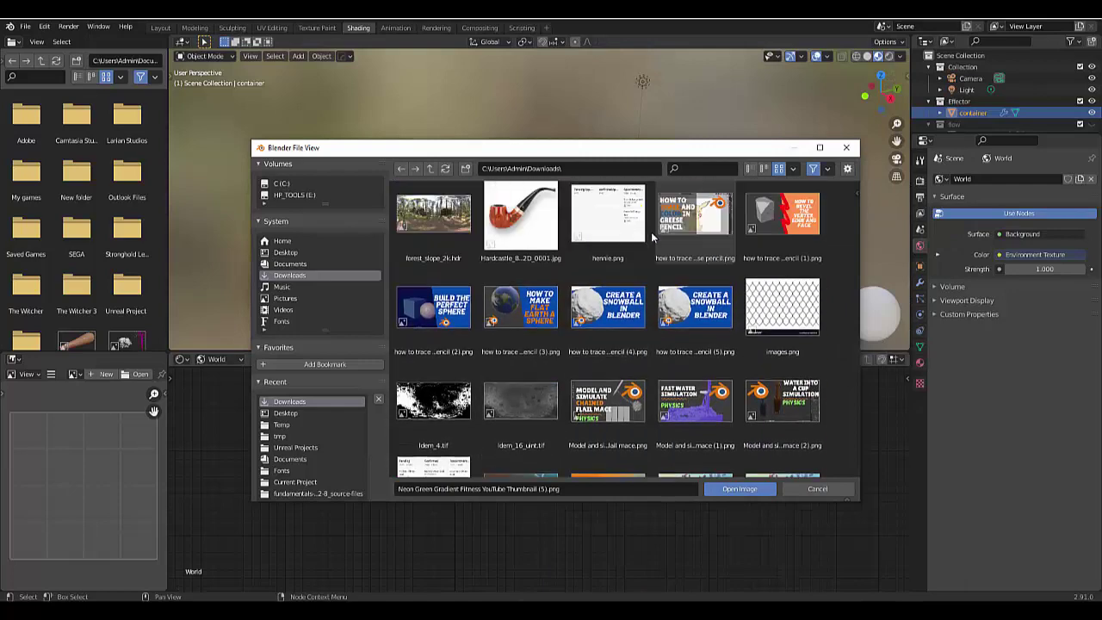
# Step: Filter the files by "f" and load forest_slope_2k.hdr from the Desktop folder into the Environment Texture node
pyautogui.click(699, 167)
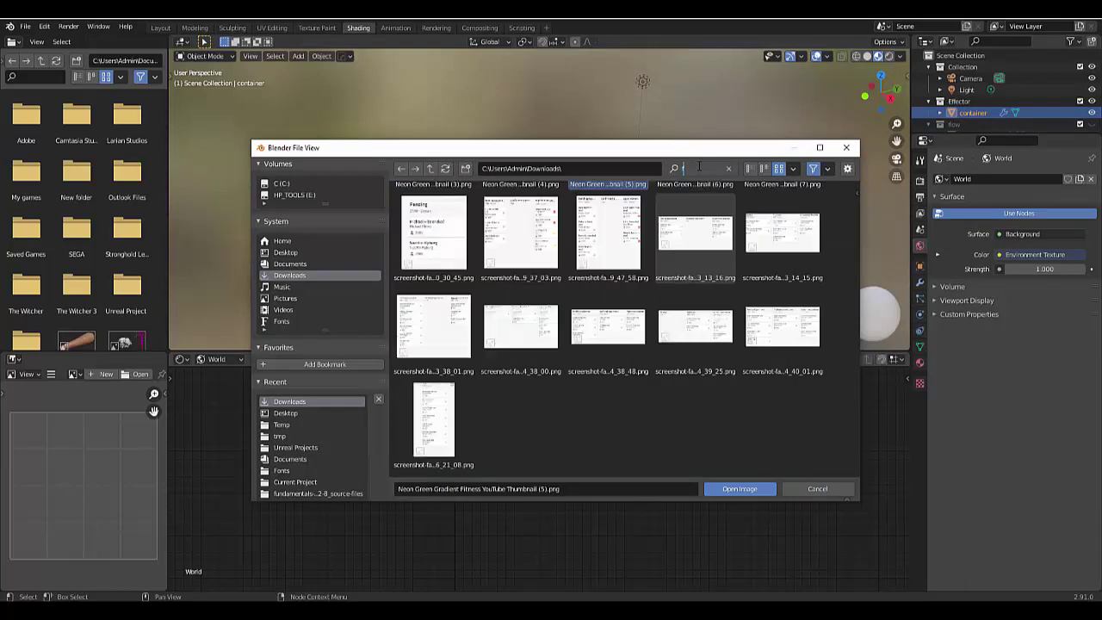
pyautogui.write('fo')
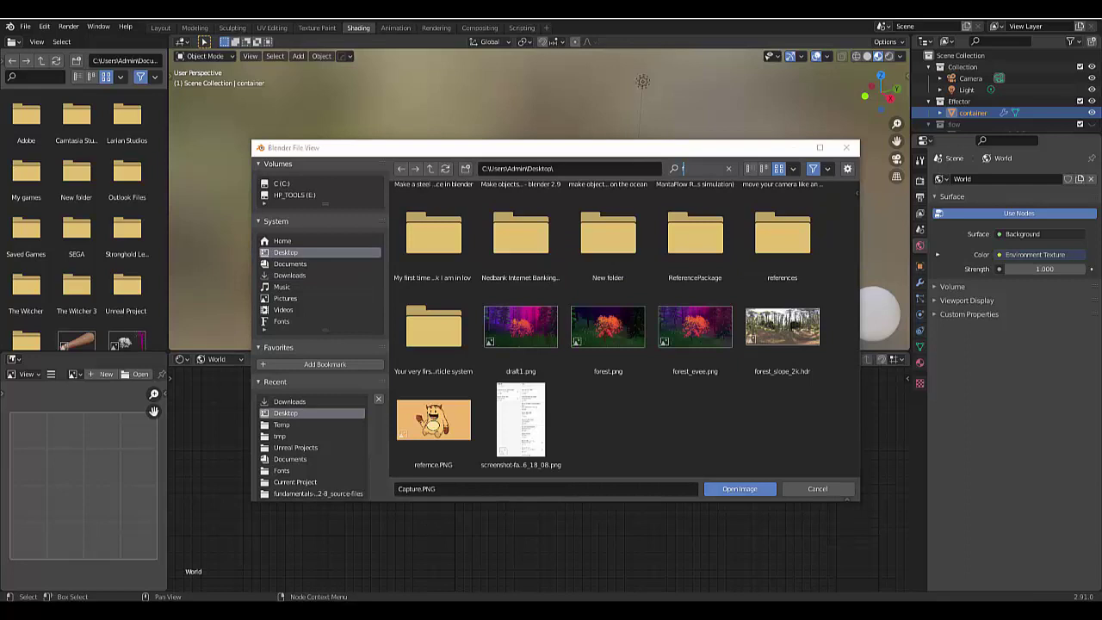
pyautogui.write('f')
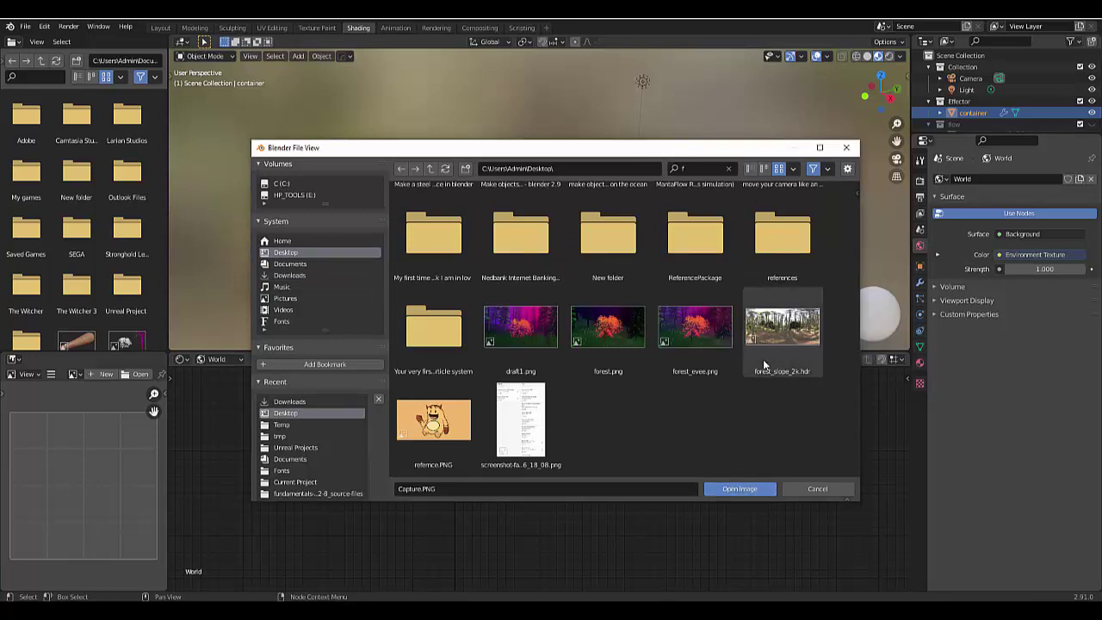
pyautogui.click(764, 365)
pyautogui.click(738, 489)
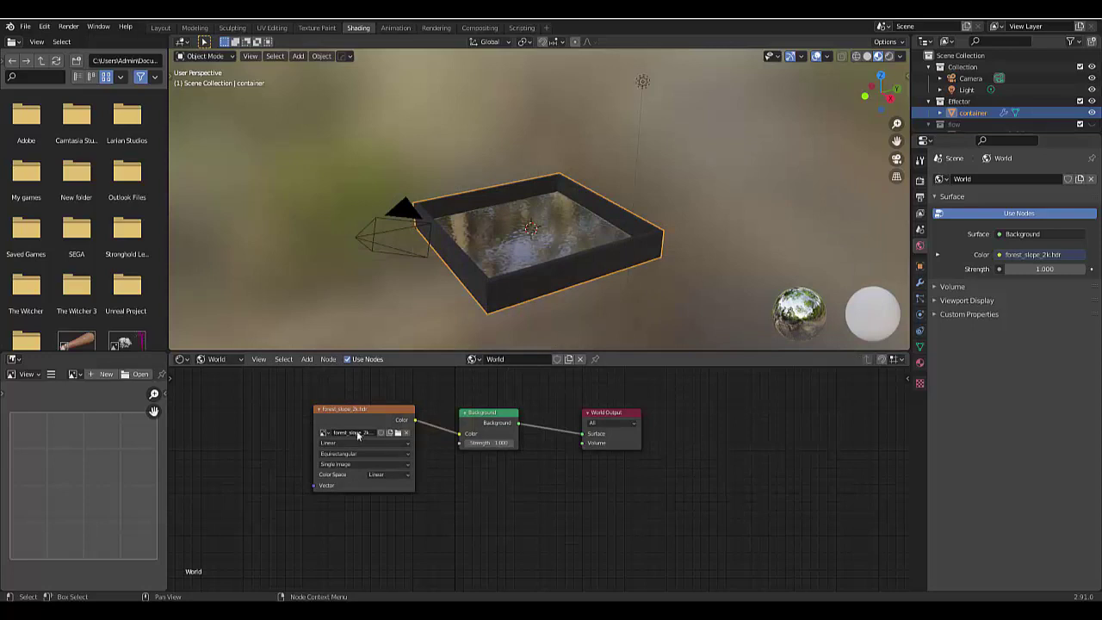
# Step: Switch the viewport to Rendered shading and examine the container and liquid against the forest environment
pyautogui.scroll(-1, 406, 257)
pyautogui.scroll(1, 400, 249)
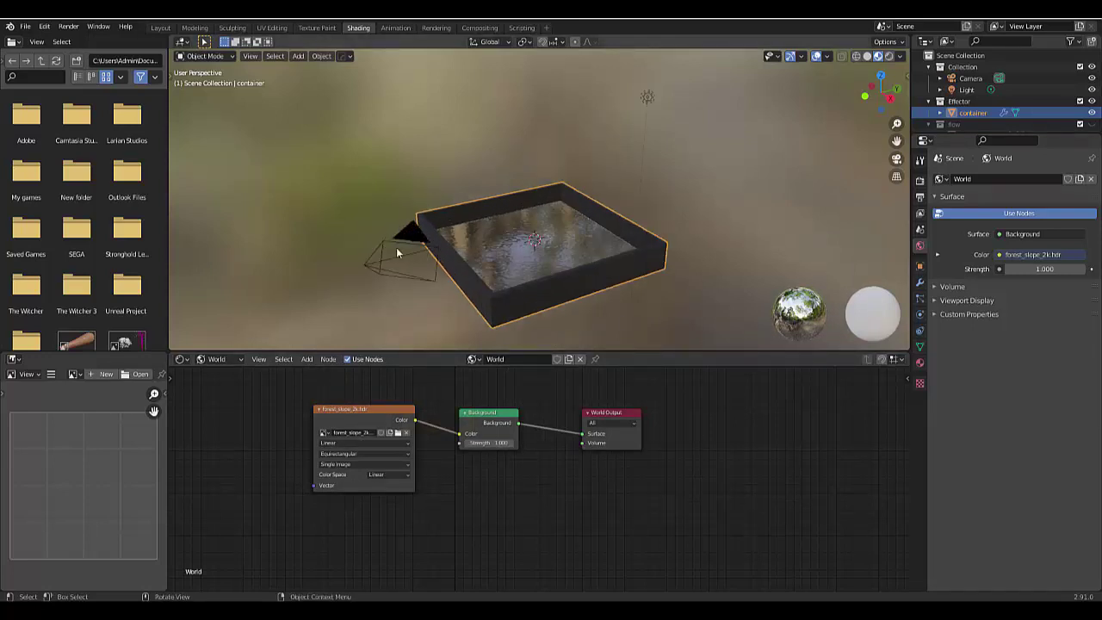
pyautogui.click(888, 57)
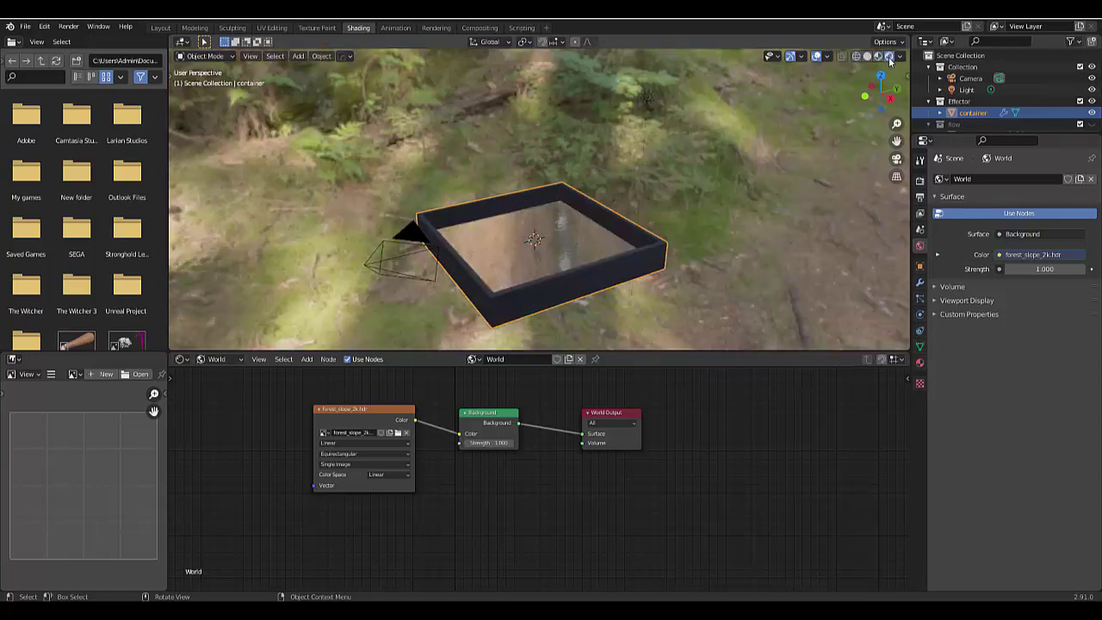
pyautogui.scroll(4, 511, 253)
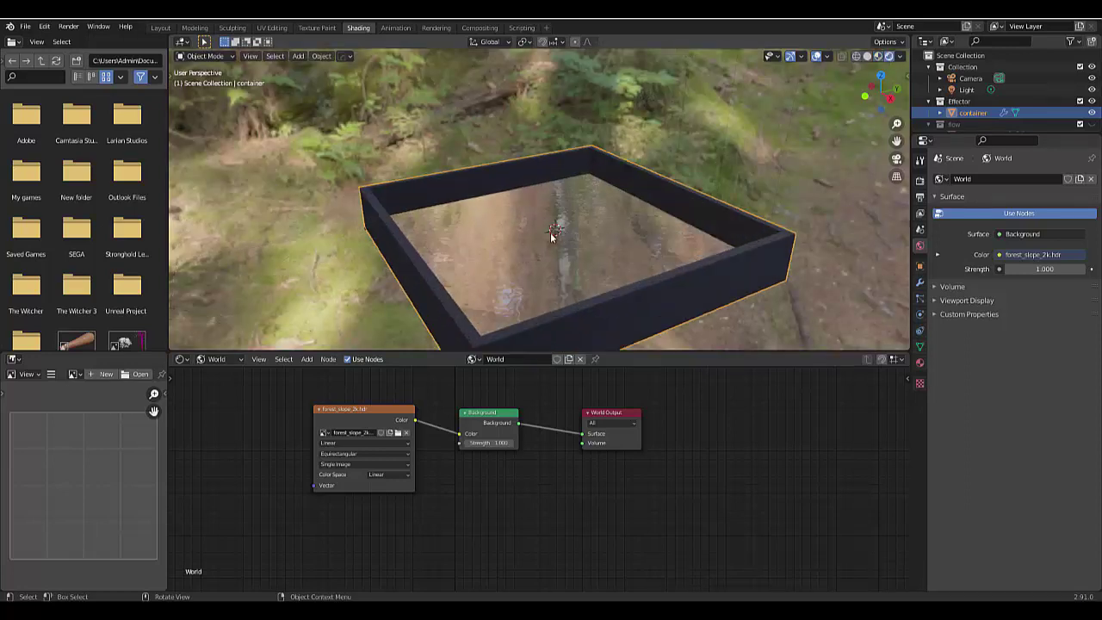
pyautogui.scroll(-5, 550, 233)
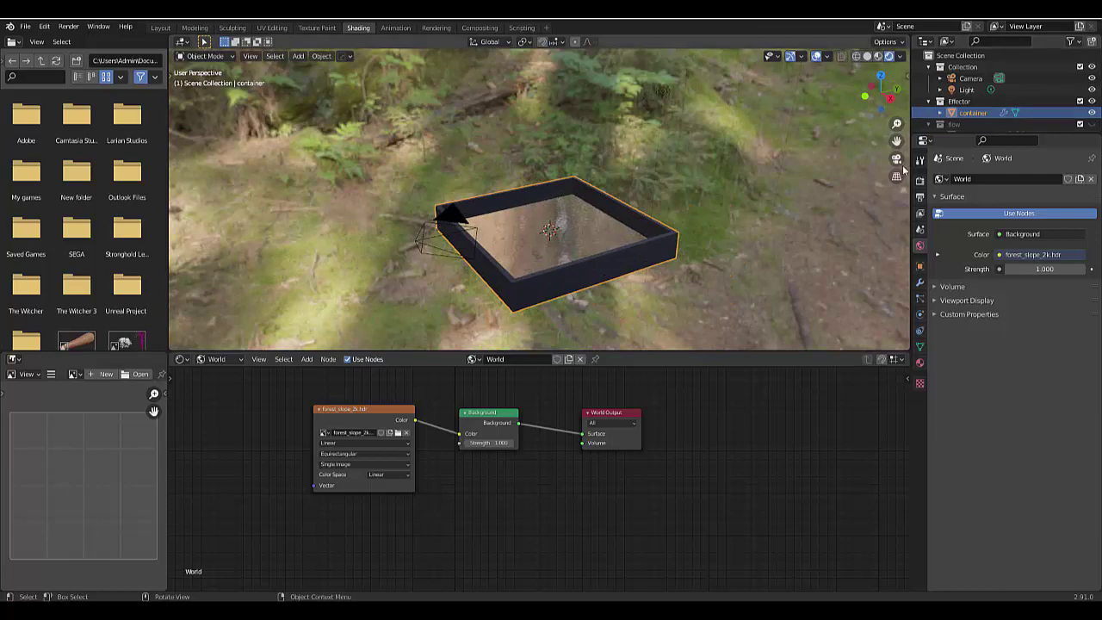
pyautogui.click(896, 160)
pyautogui.click(896, 161)
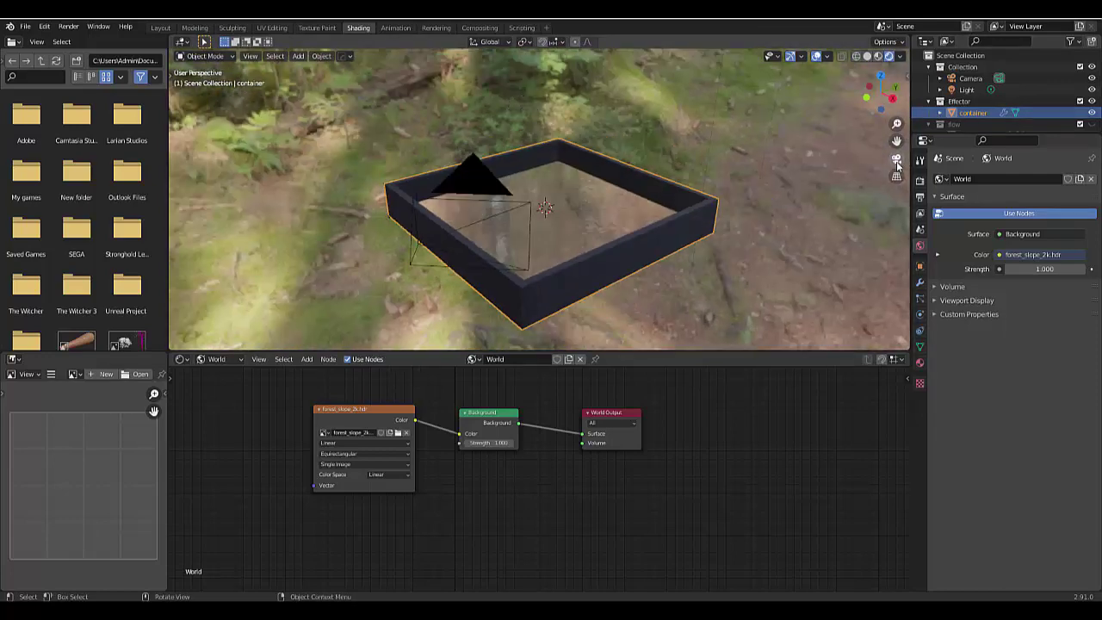
pyautogui.scroll(-2, 598, 191)
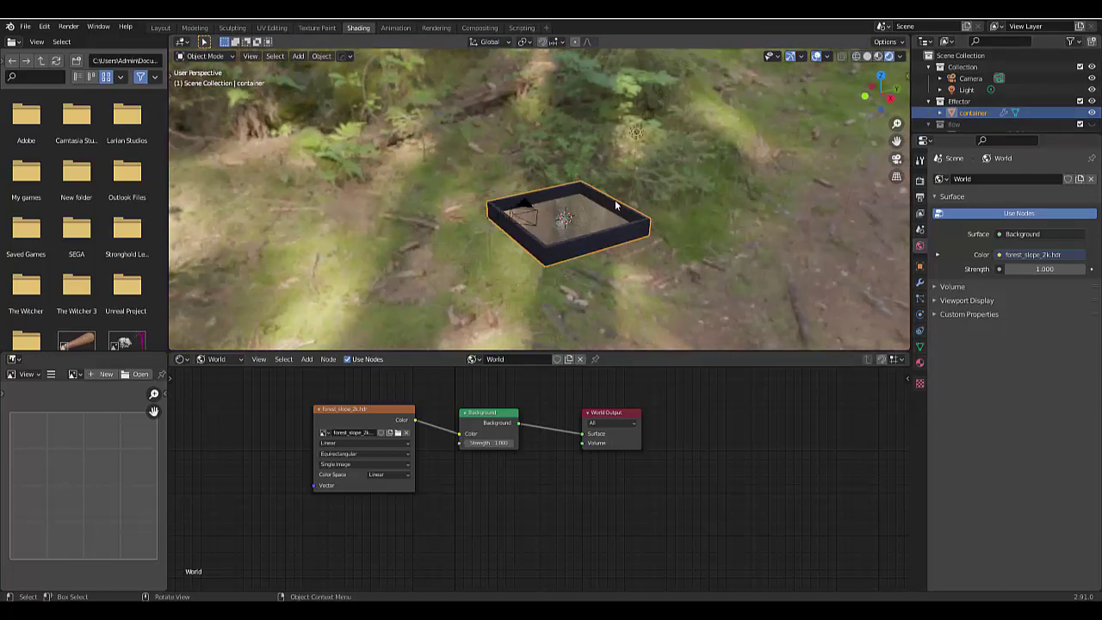
pyautogui.scroll(3, 617, 193)
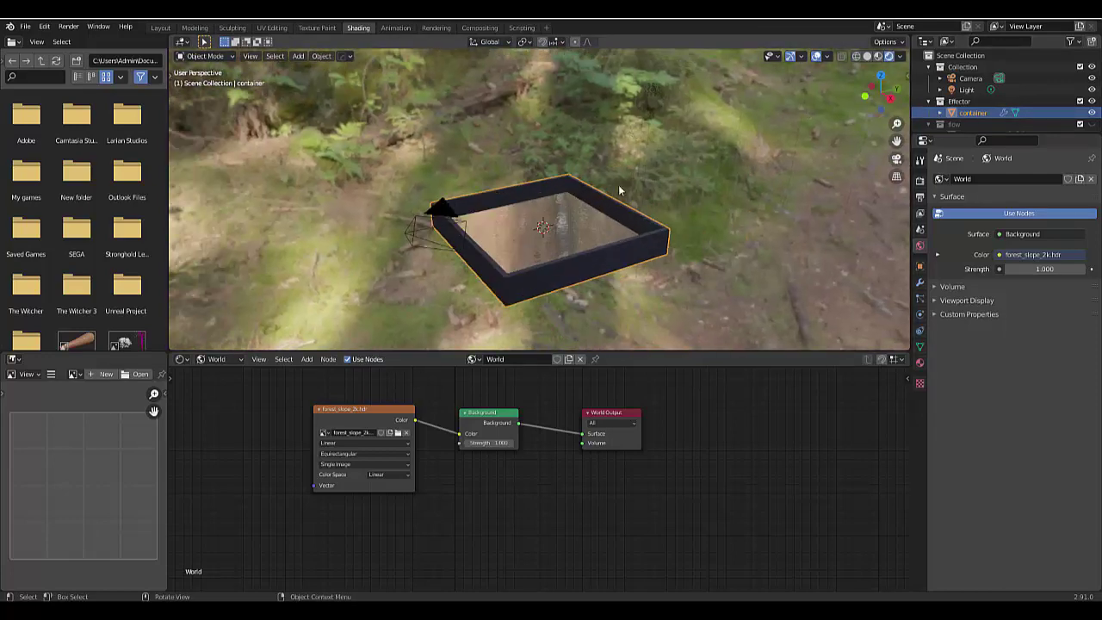
# Step: Change the scene light to a Sun with strength 25 and tint its color pale yellow
pyautogui.click(974, 88)
pyautogui.click(921, 315)
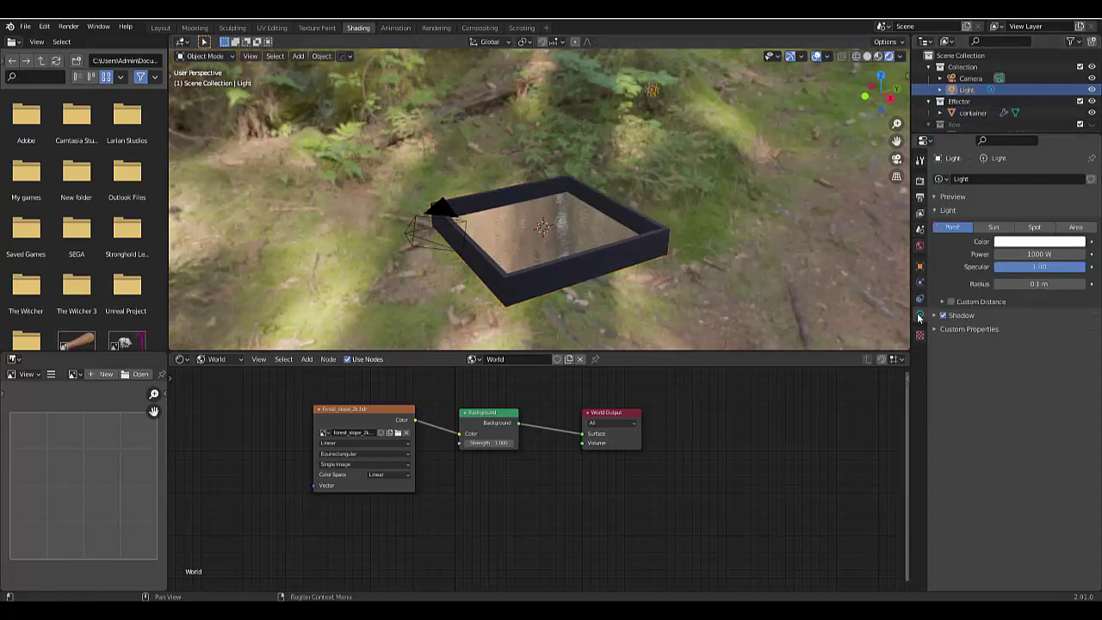
pyautogui.click(993, 228)
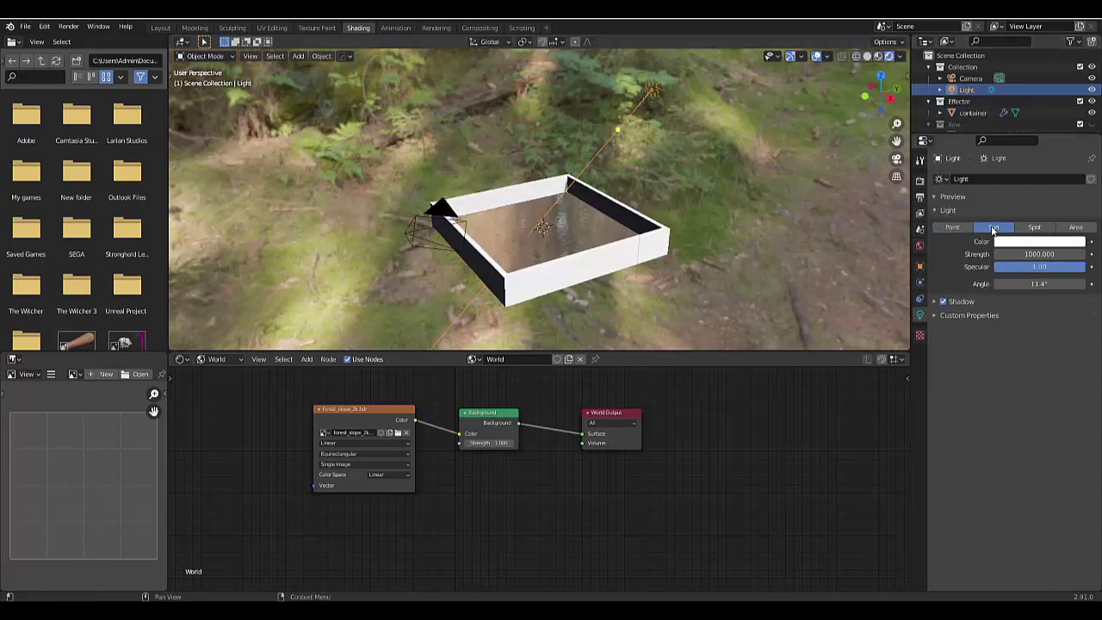
pyautogui.click(1024, 254)
pyautogui.write('2')
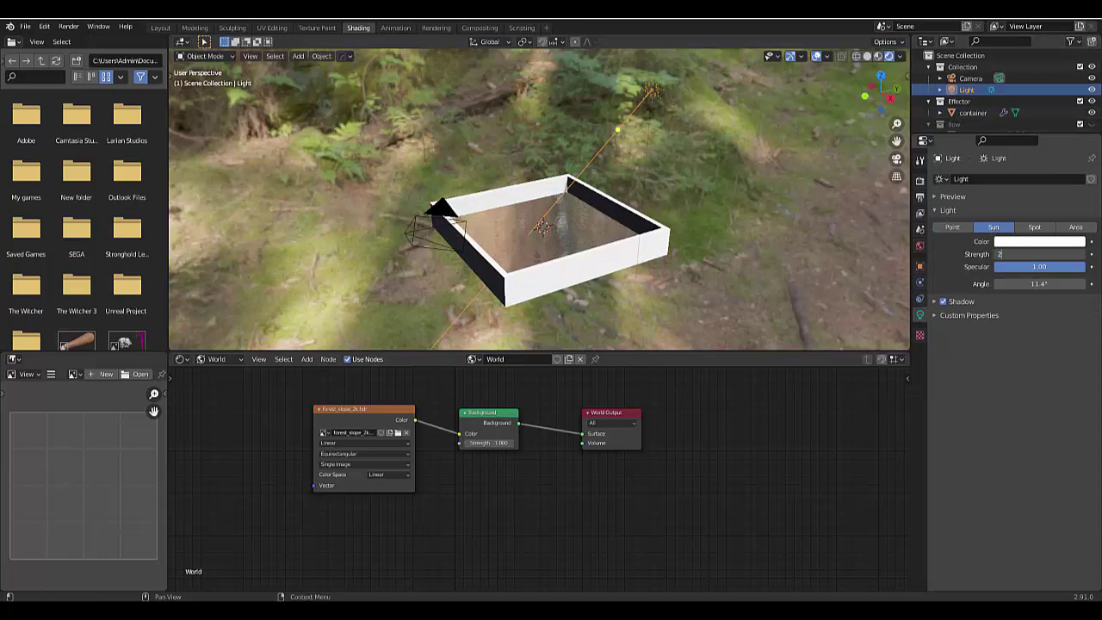
pyautogui.write('5')
pyautogui.press('Return')
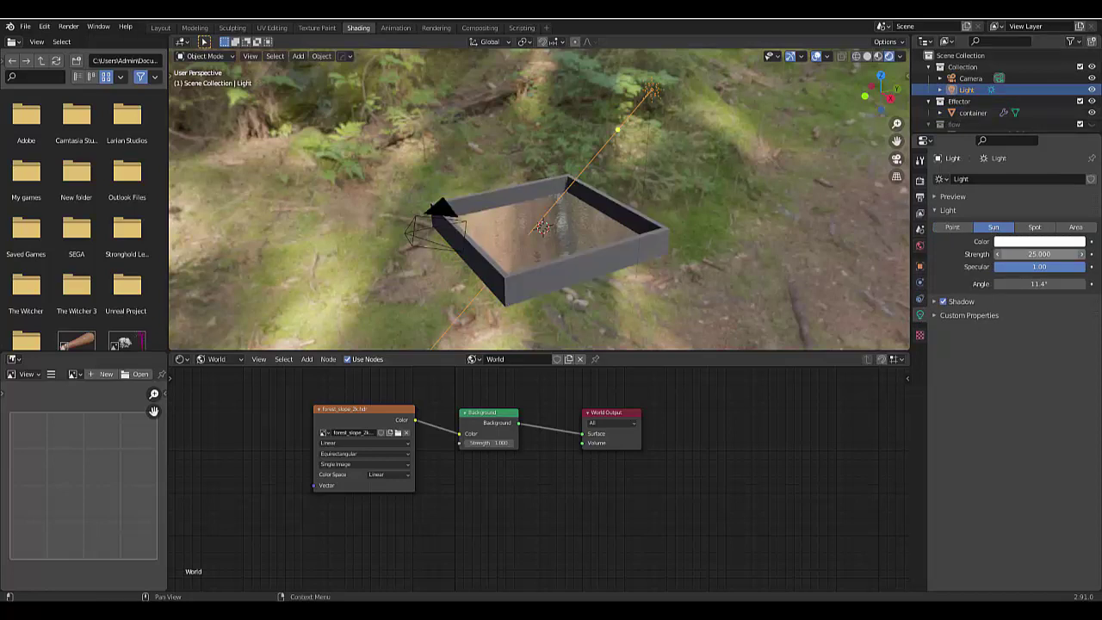
pyautogui.click(1039, 242)
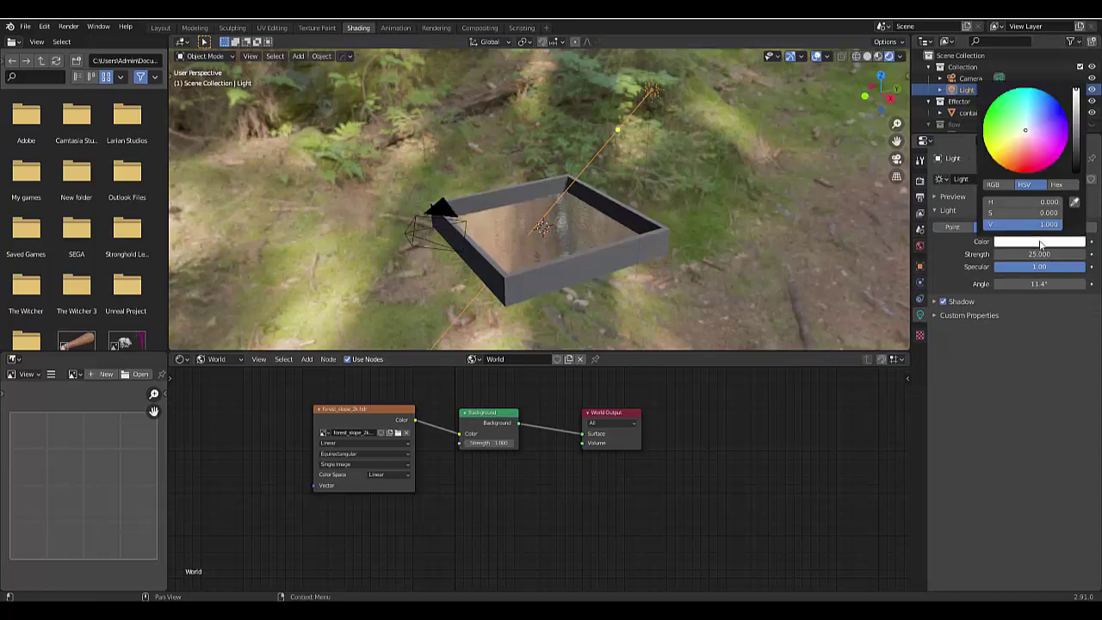
pyautogui.click(1017, 142)
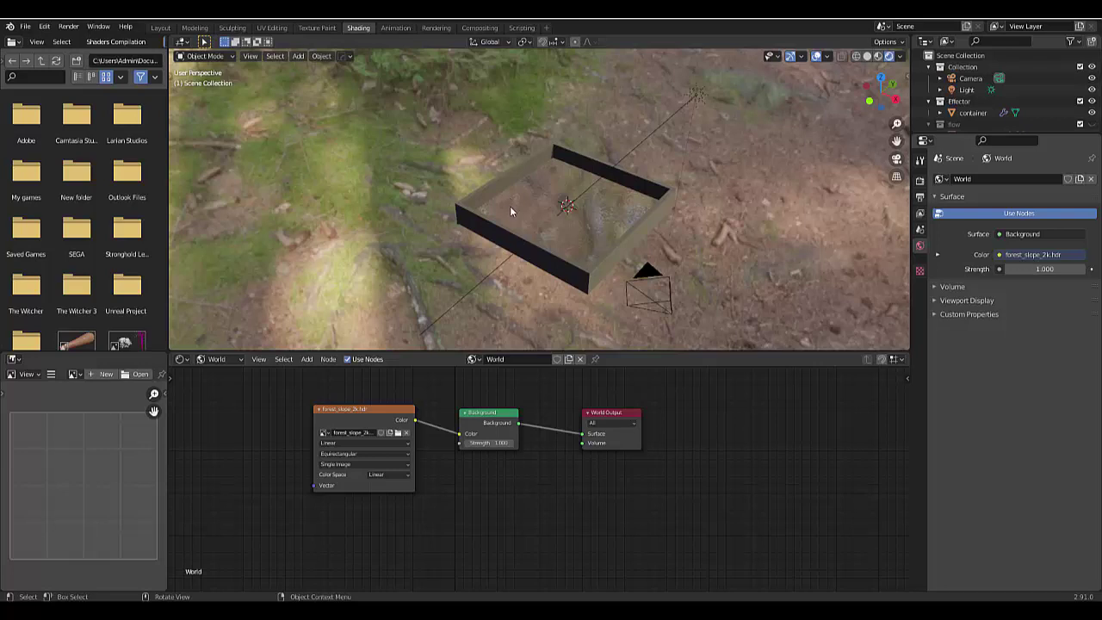
# Step: Enable Ambient Occlusion, Bloom and Screen Space Reflections in the Eevee render settings
pyautogui.click(511, 209)
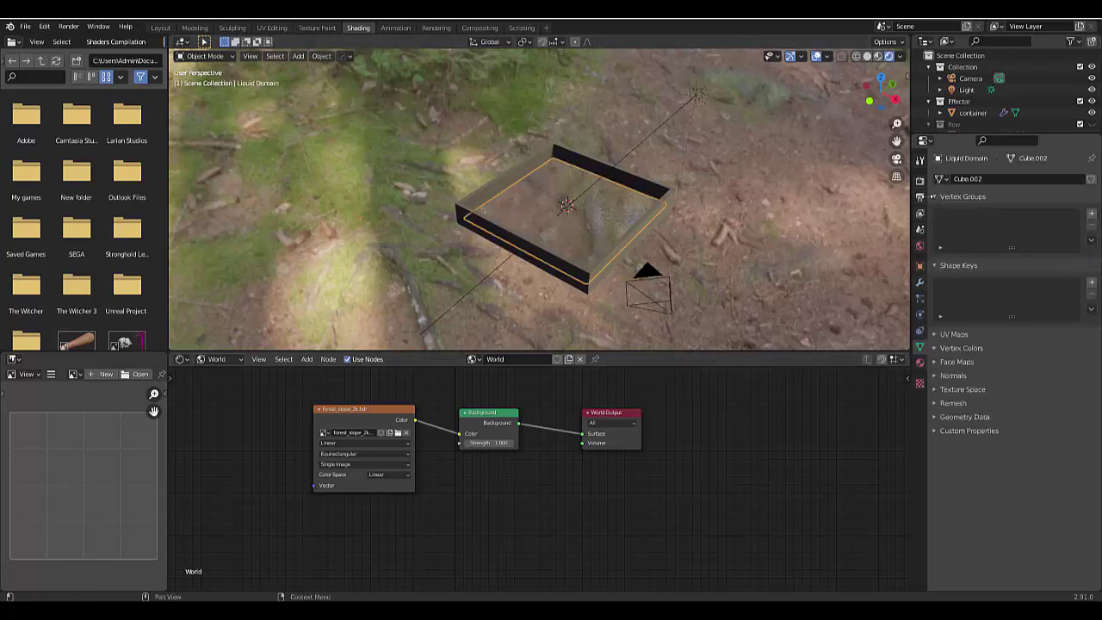
pyautogui.click(919, 180)
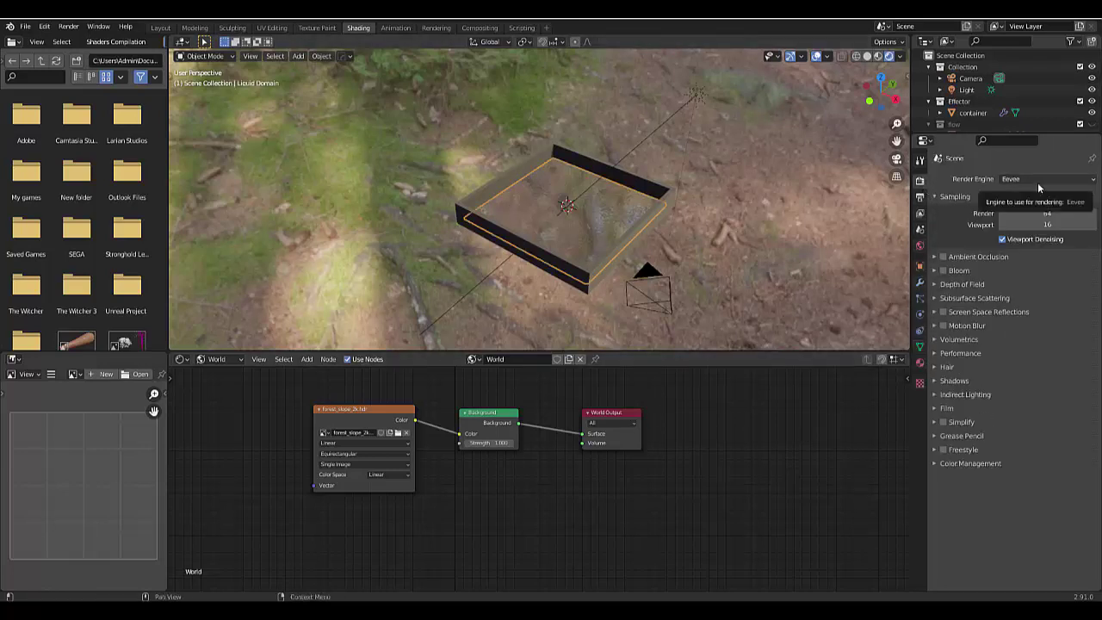
pyautogui.click(943, 258)
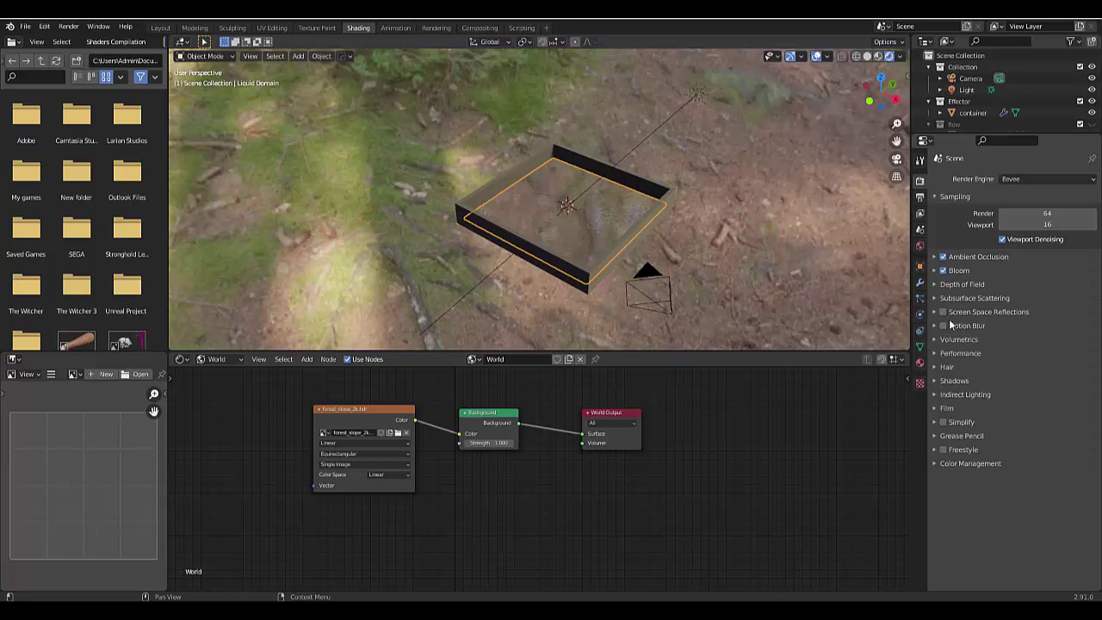
pyautogui.click(942, 312)
# Step: Try the transparent film background for the render and turn it back off
pyautogui.click(946, 409)
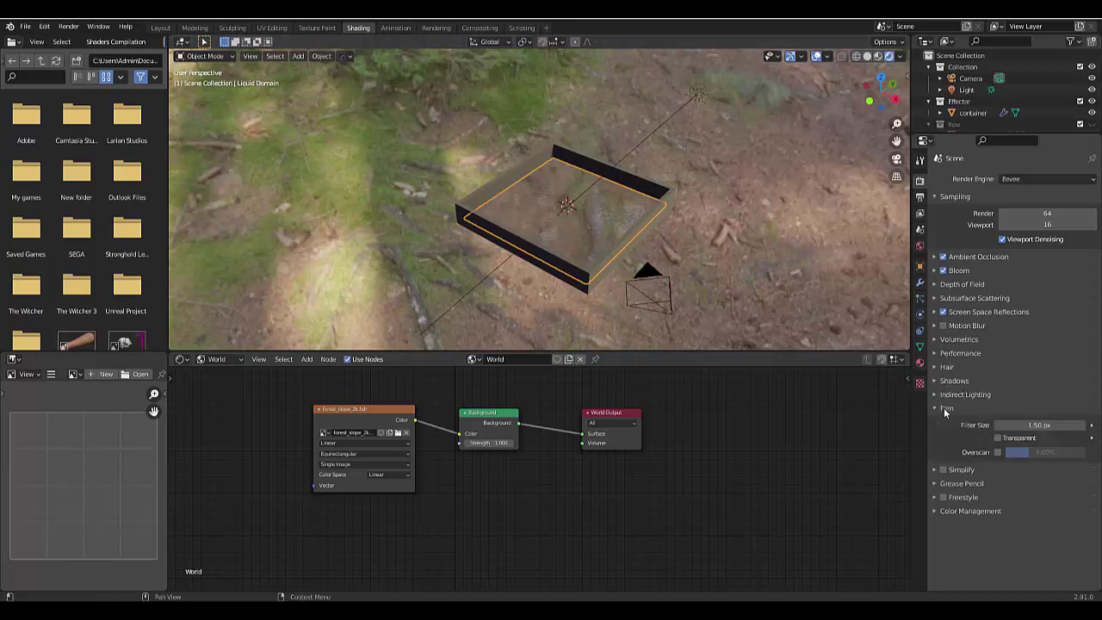
pyautogui.click(998, 438)
pyautogui.click(998, 438)
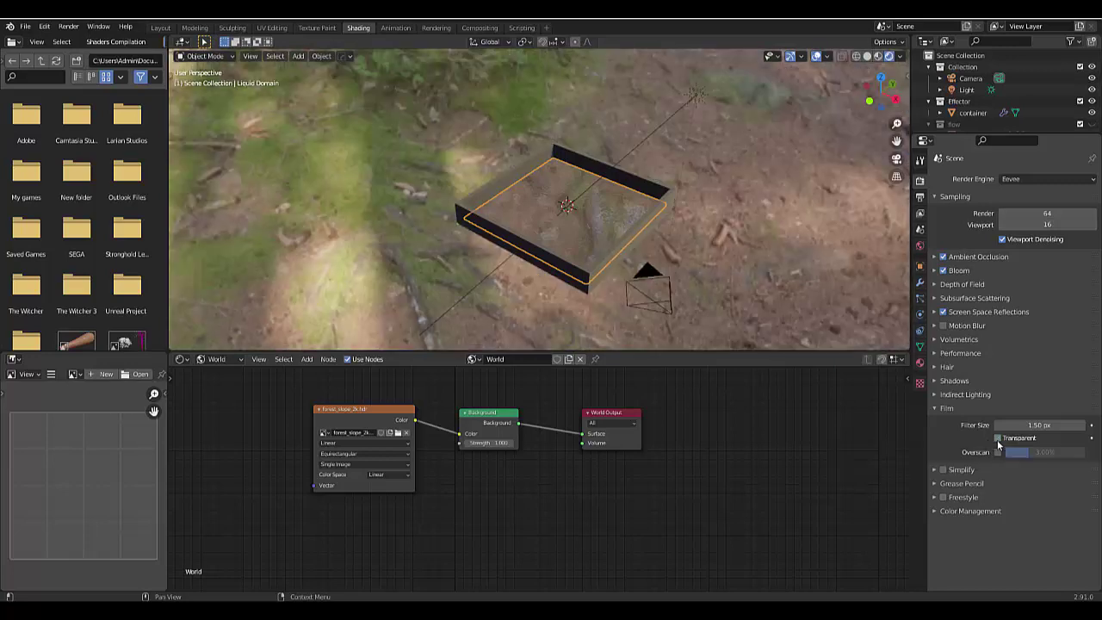
pyautogui.click(947, 410)
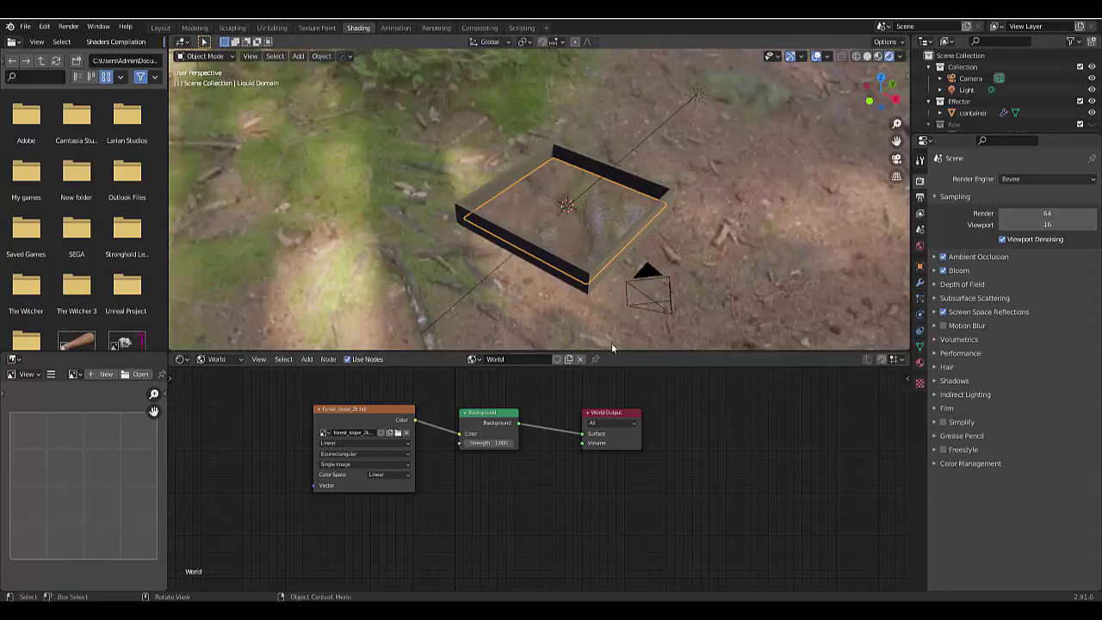
pyautogui.scroll(-1, 631, 379)
pyautogui.scroll(2, 609, 215)
pyautogui.scroll(1, 568, 175)
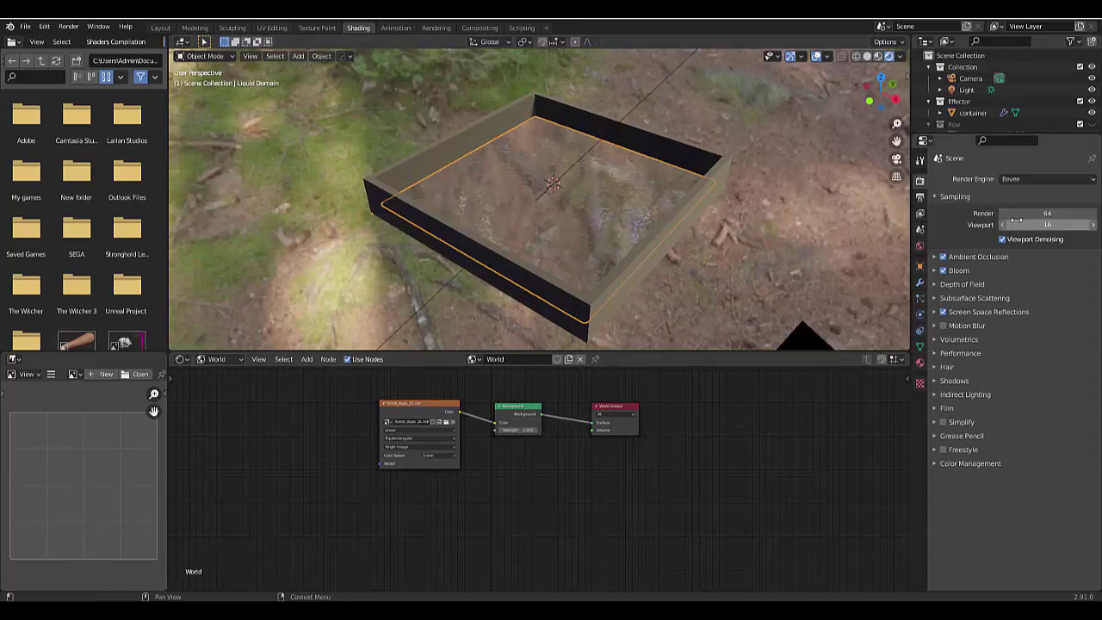
pyautogui.click(68, 26)
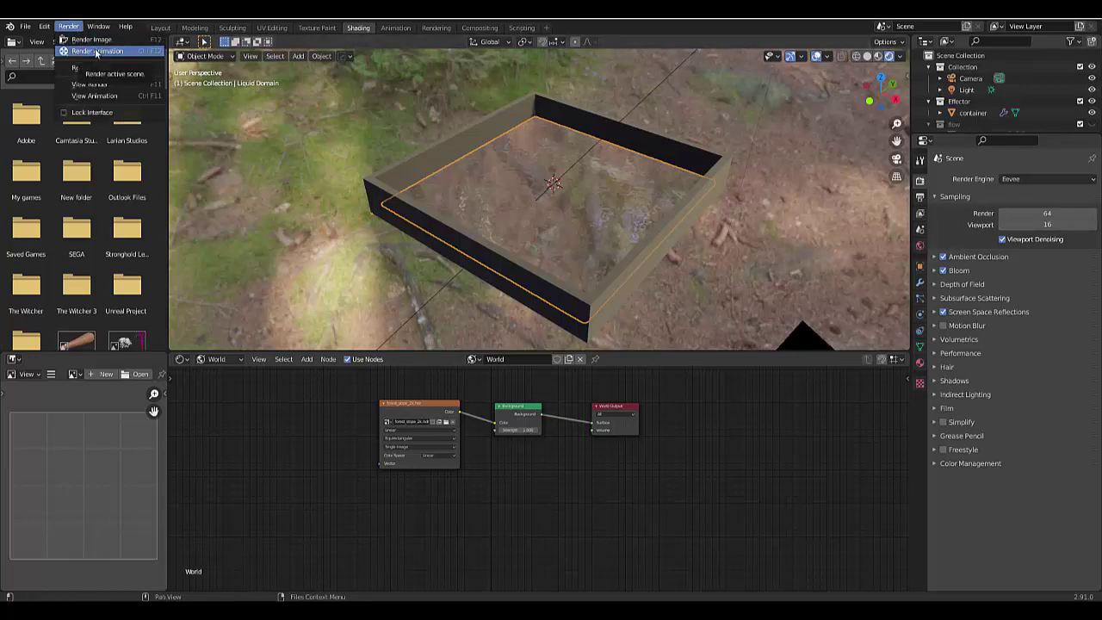
# Step: Set the render output path to a file named test on the Desktop
pyautogui.click(919, 196)
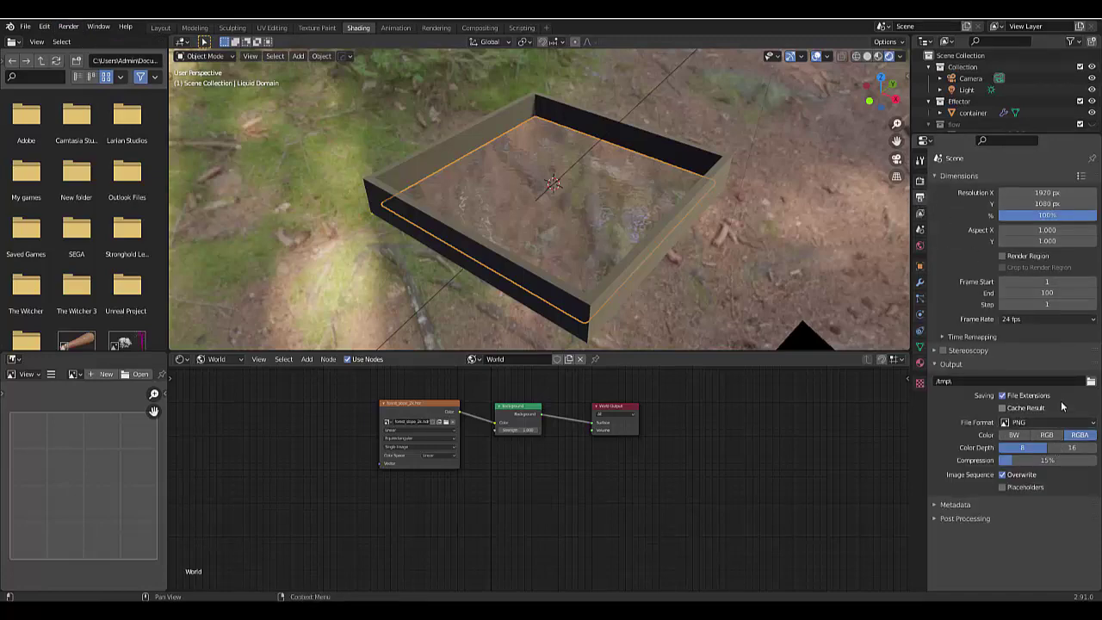
pyautogui.click(1091, 381)
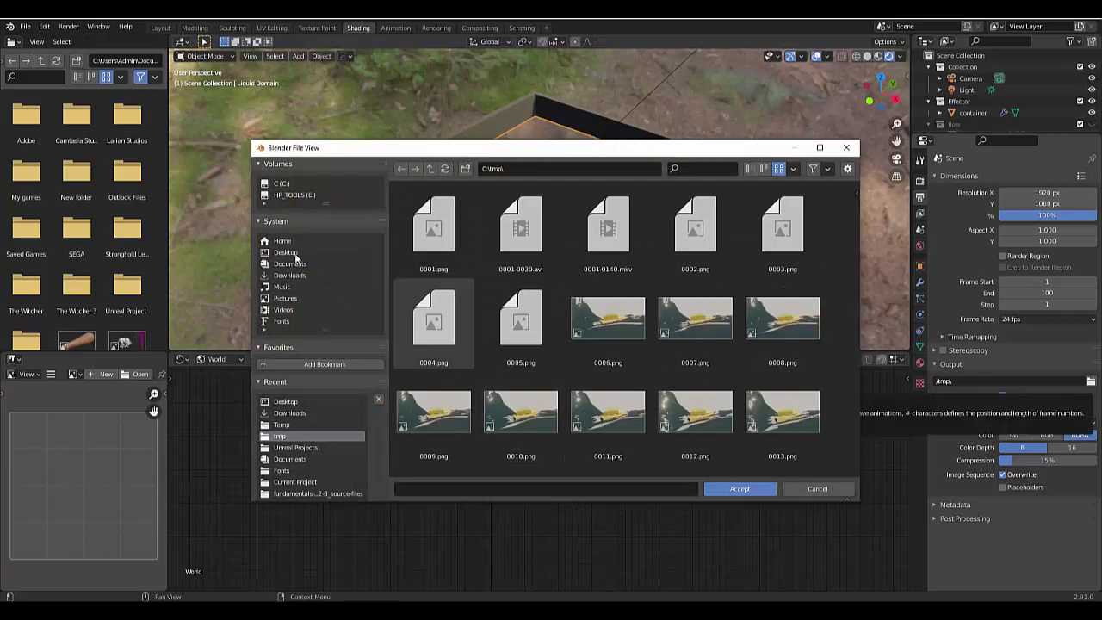
pyautogui.click(287, 252)
pyautogui.click(491, 487)
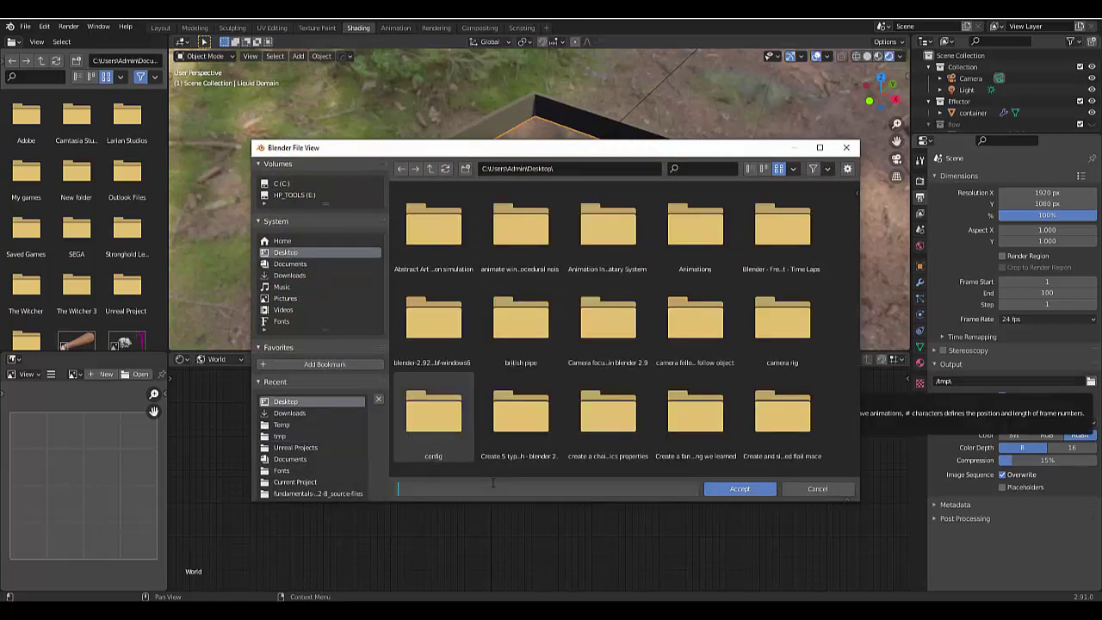
pyautogui.press('Return')
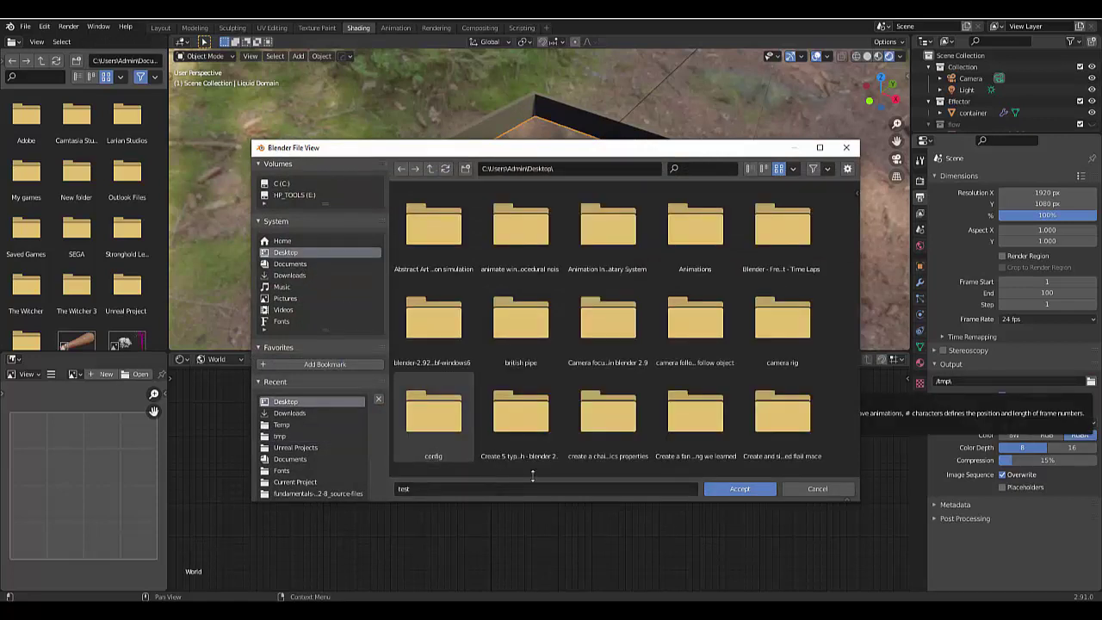
pyautogui.click(734, 489)
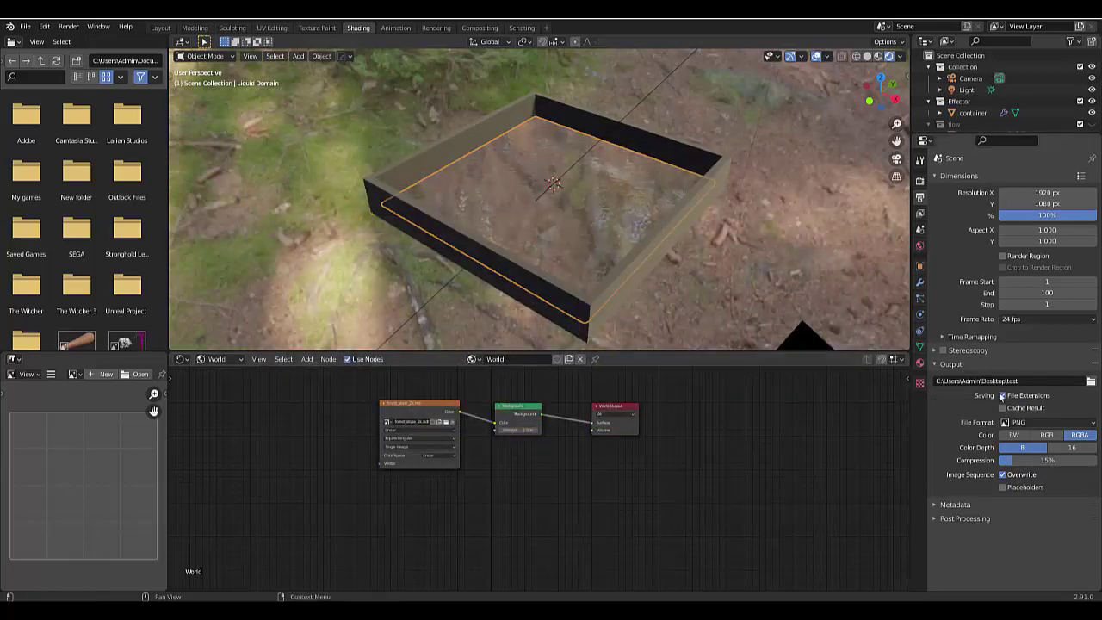
# Step: Set the render output path to a file named test1 in the Downloads folder
pyautogui.click(1022, 383)
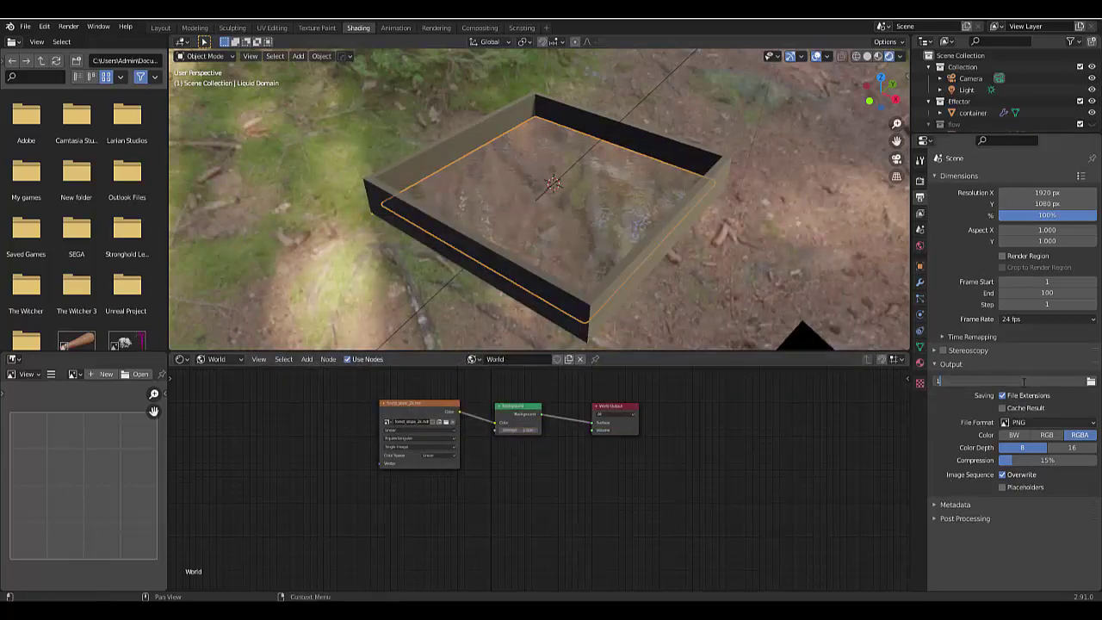
pyautogui.write('1')
pyautogui.click(1091, 380)
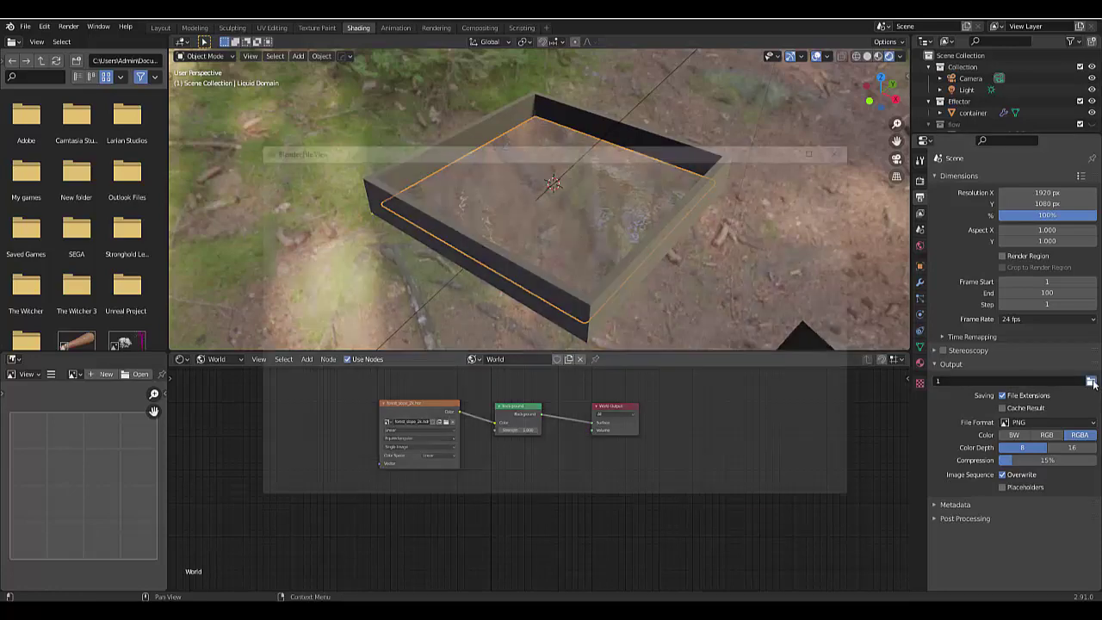
pyautogui.click(503, 493)
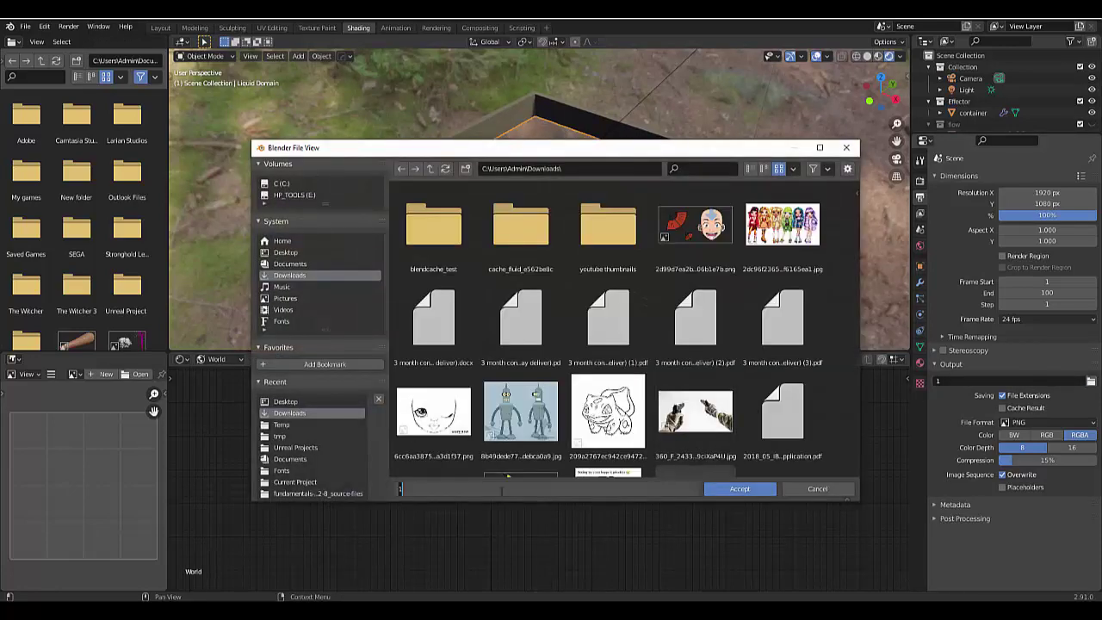
pyautogui.press('BackSpace')
pyautogui.write('test1')
pyautogui.press('Return')
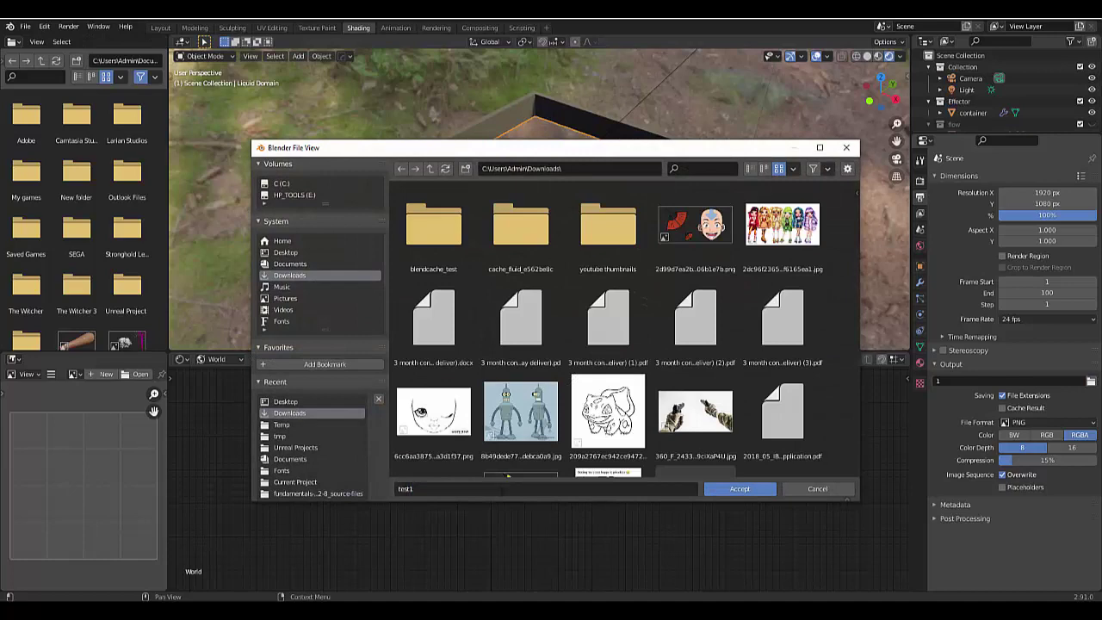
pyautogui.click(729, 489)
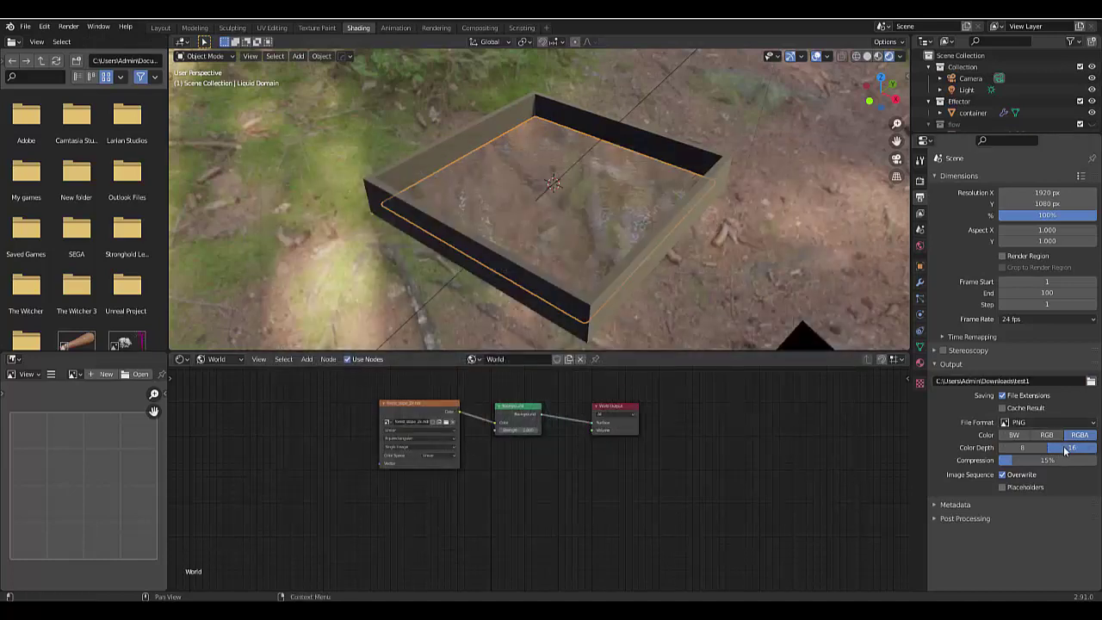
# Step: Set the PNG output to 16-bit color depth and 0% compression
pyautogui.moveTo(1009, 460); pyautogui.dragTo(990, 460)
pyautogui.click(1026, 421)
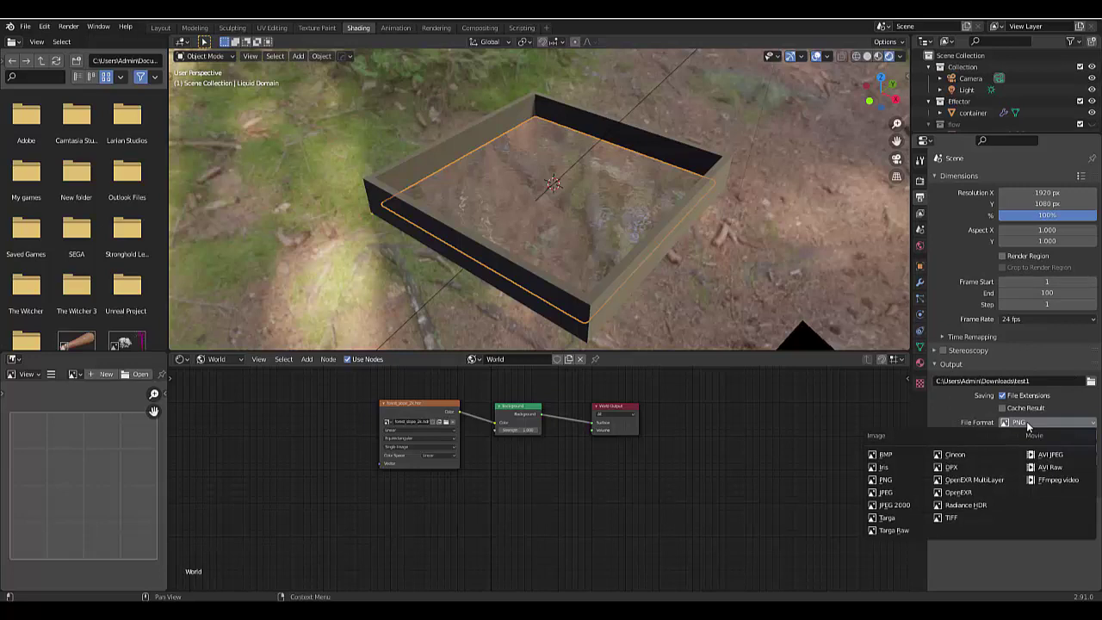
pyautogui.click(1026, 421)
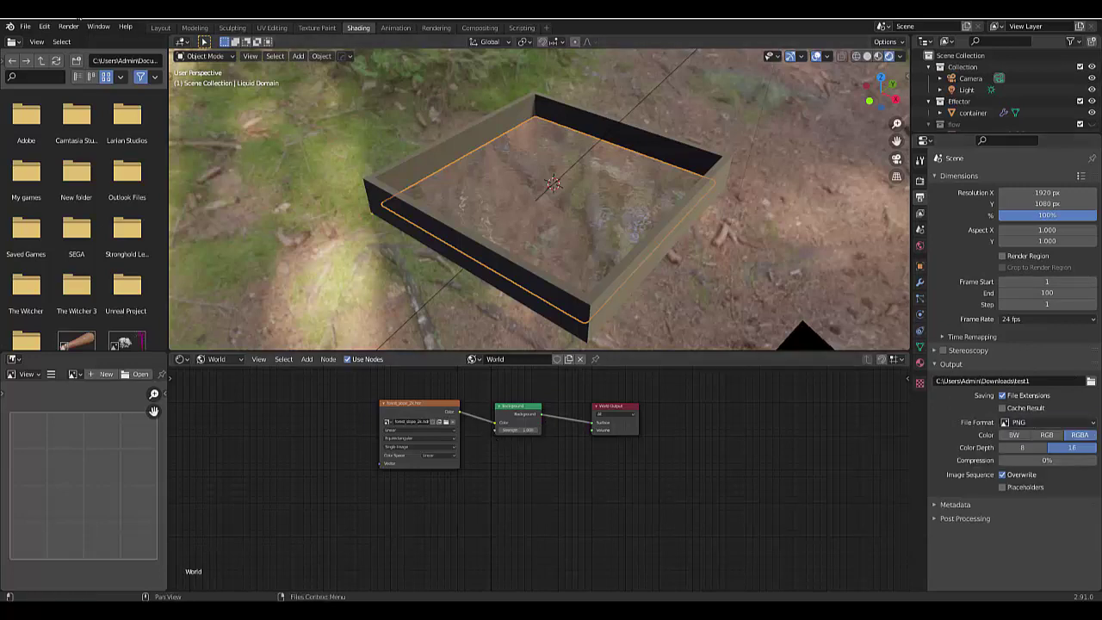
# Step: Render the animation and bring the render window forward to check the rendered frame
pyautogui.click(76, 26)
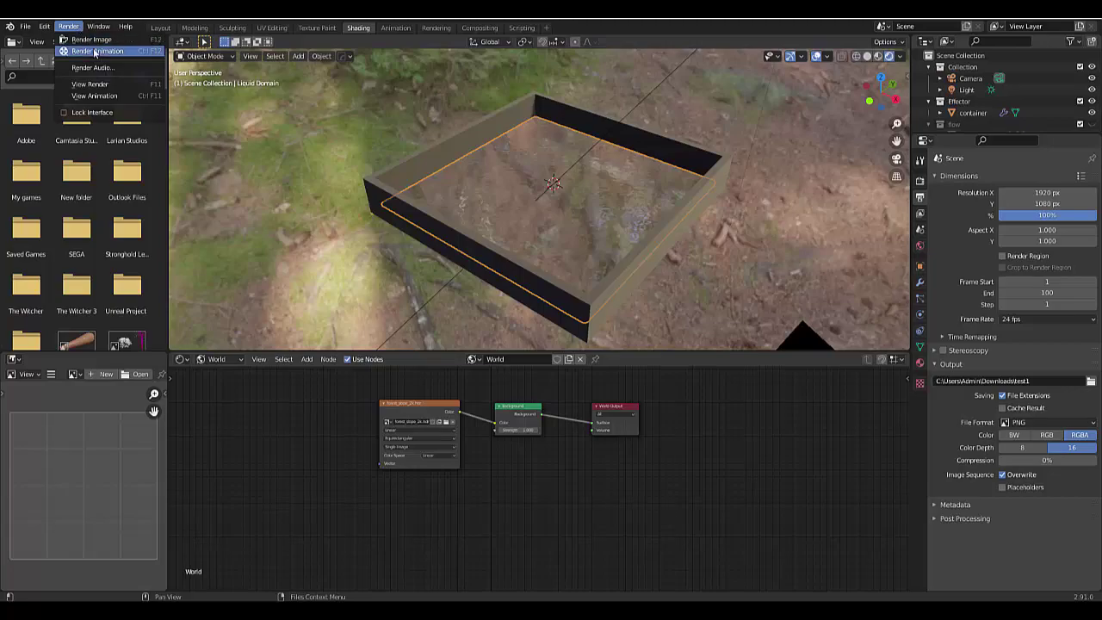
pyautogui.click(97, 51)
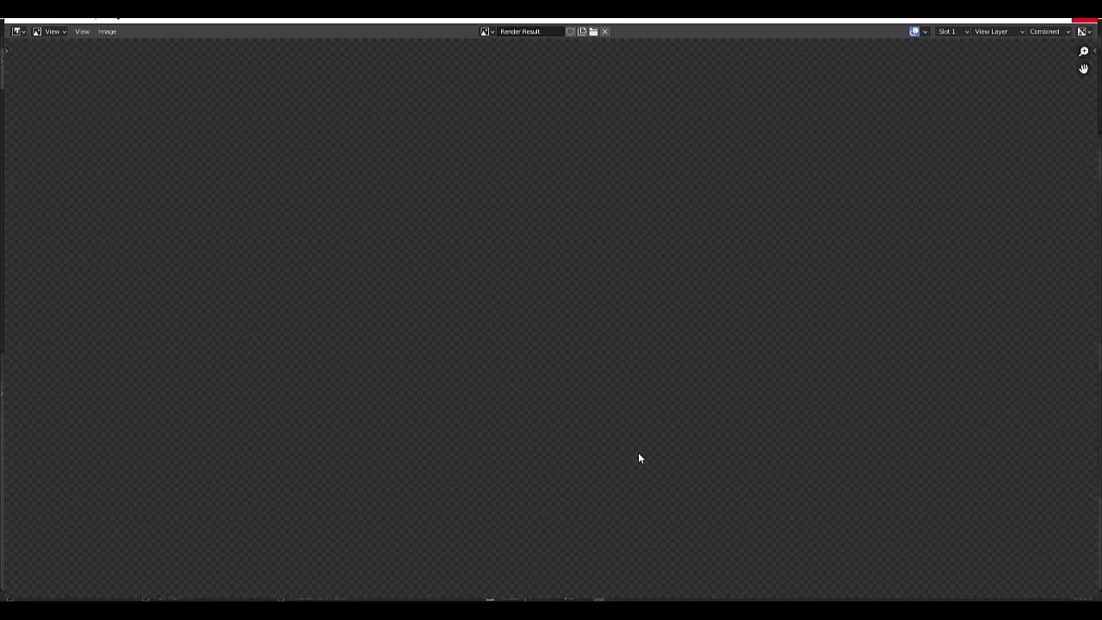
pyautogui.press('Escape')
pyautogui.moveTo(520, 610)
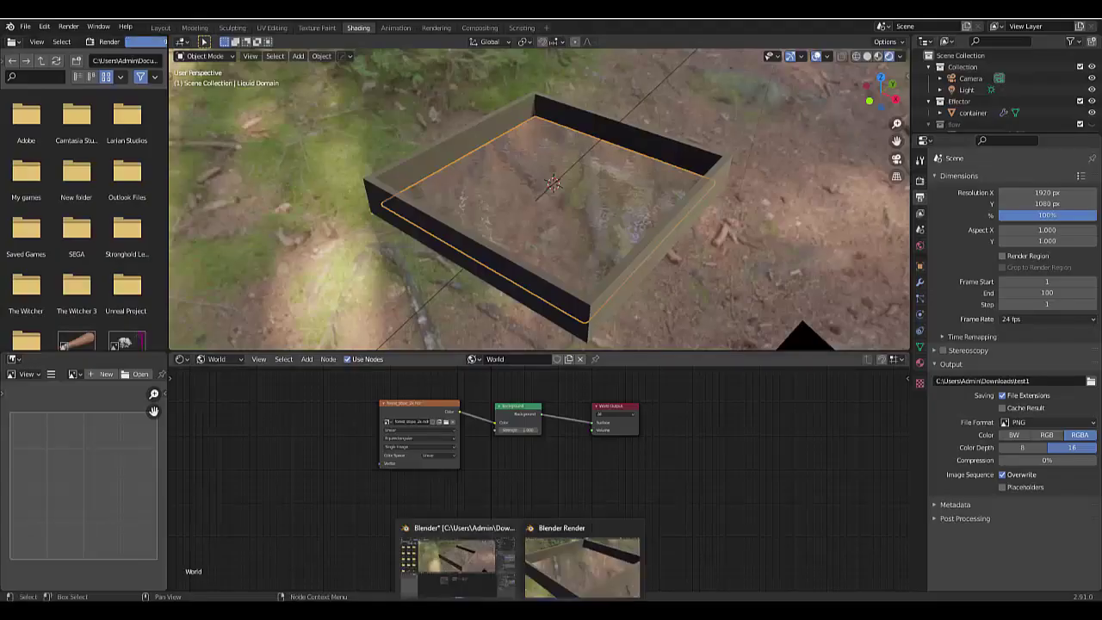
pyautogui.click(566, 569)
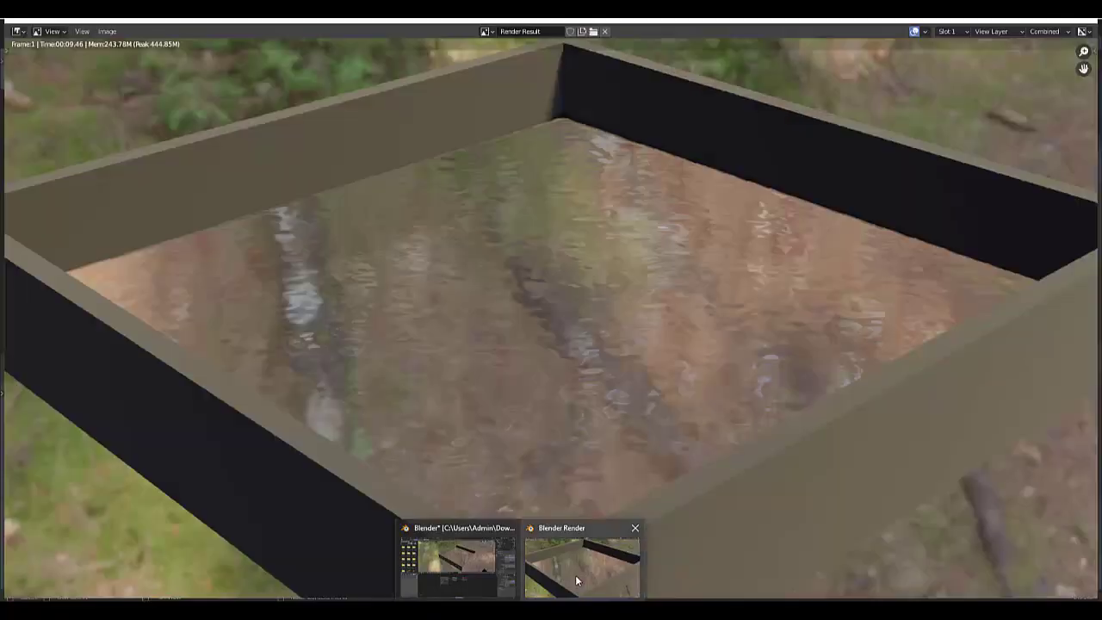
pyautogui.click(576, 575)
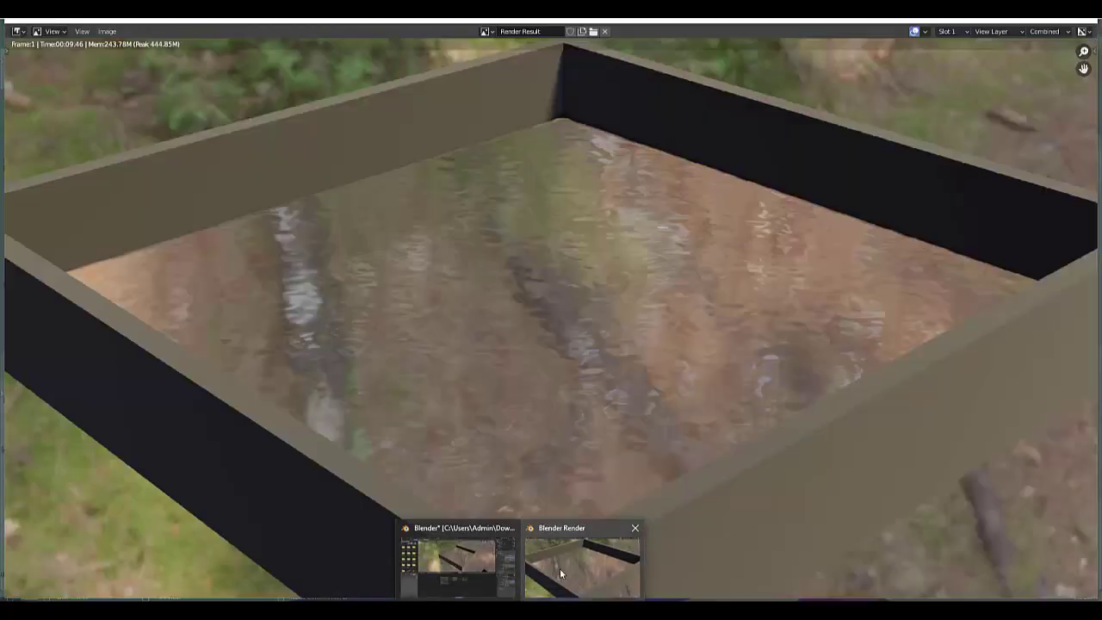
pyautogui.click(561, 569)
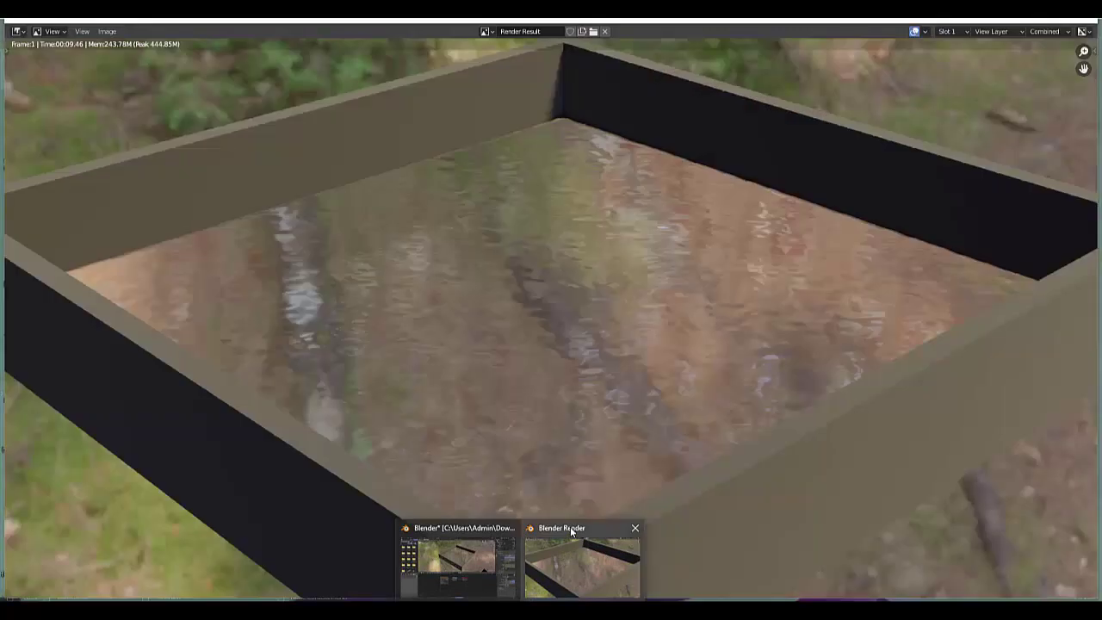
pyautogui.click(570, 527)
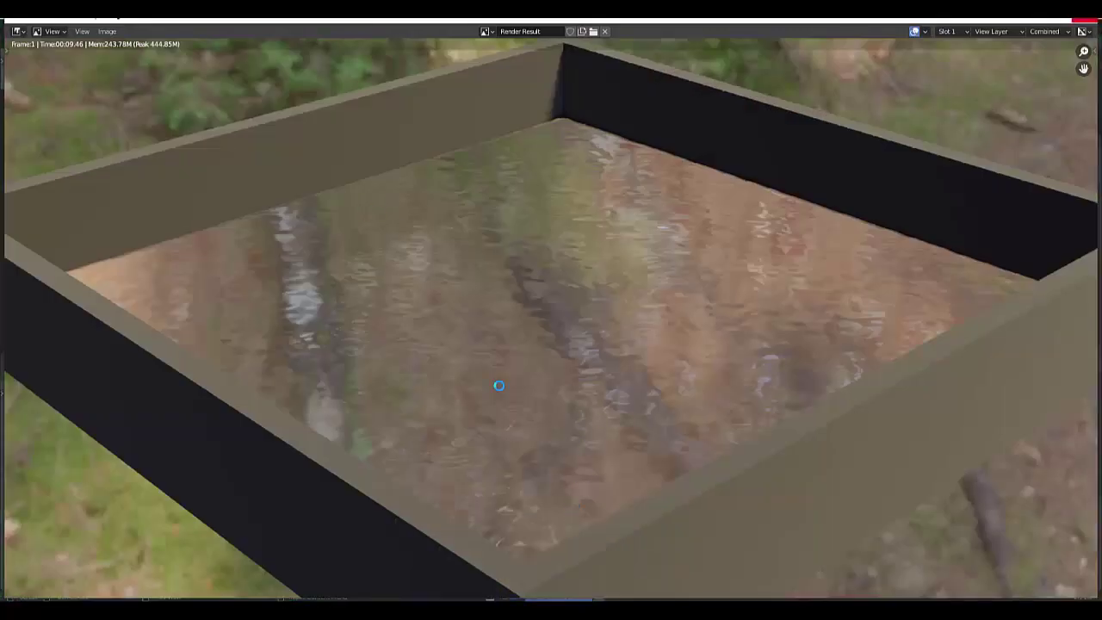
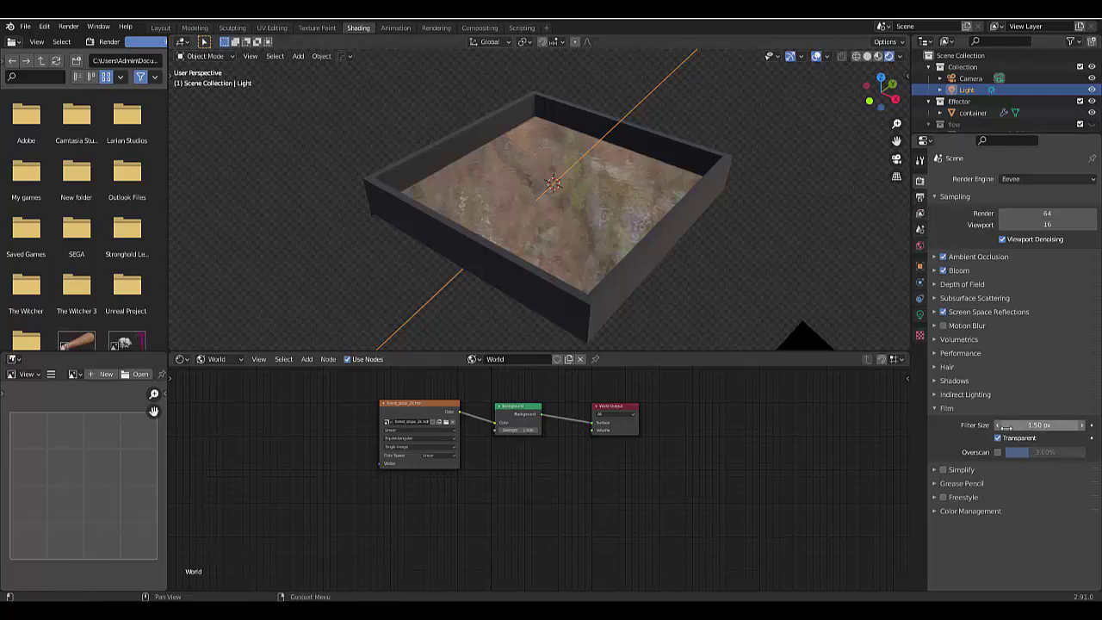
# Step: Show the Sun light's settings and change the Layout workspace's main area to the Video Sequencer
pyautogui.click(919, 315)
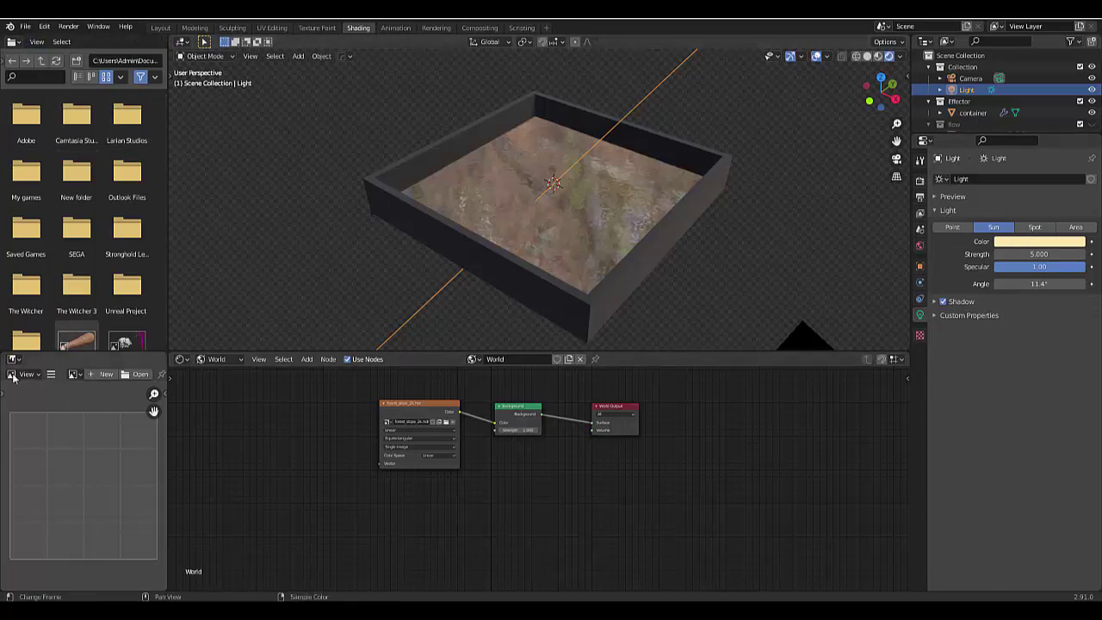
pyautogui.click(161, 29)
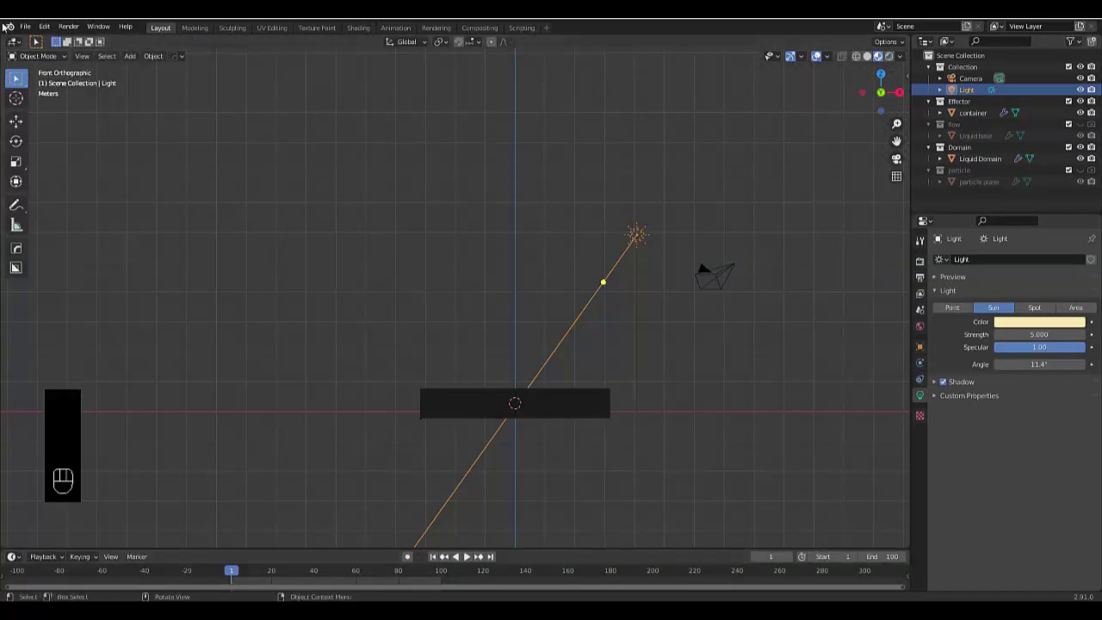
pyautogui.click(14, 42)
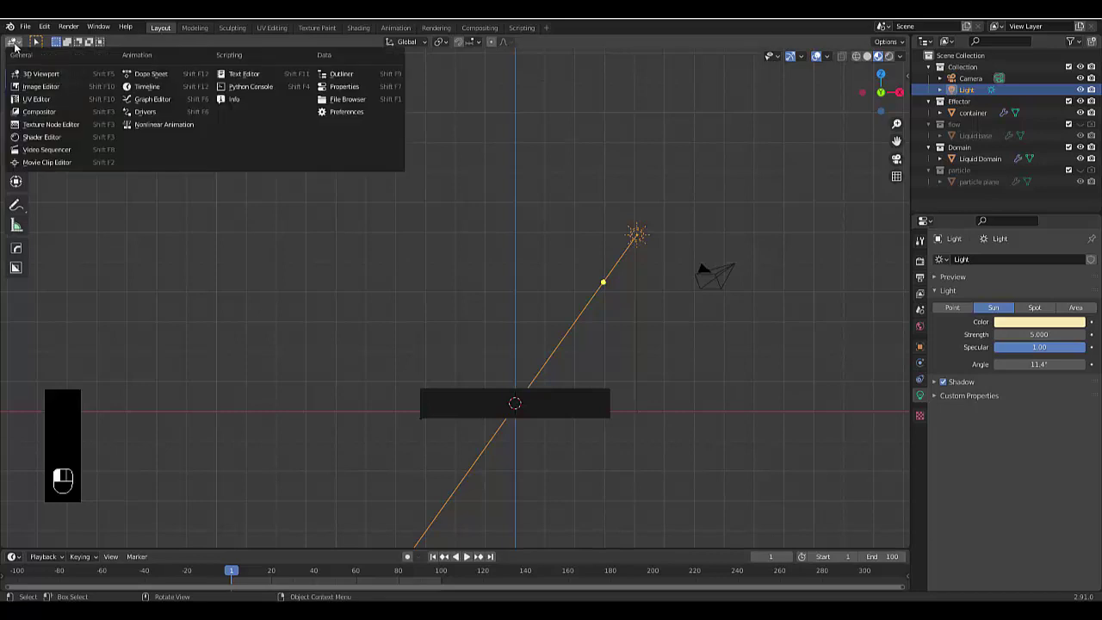
pyautogui.click(74, 149)
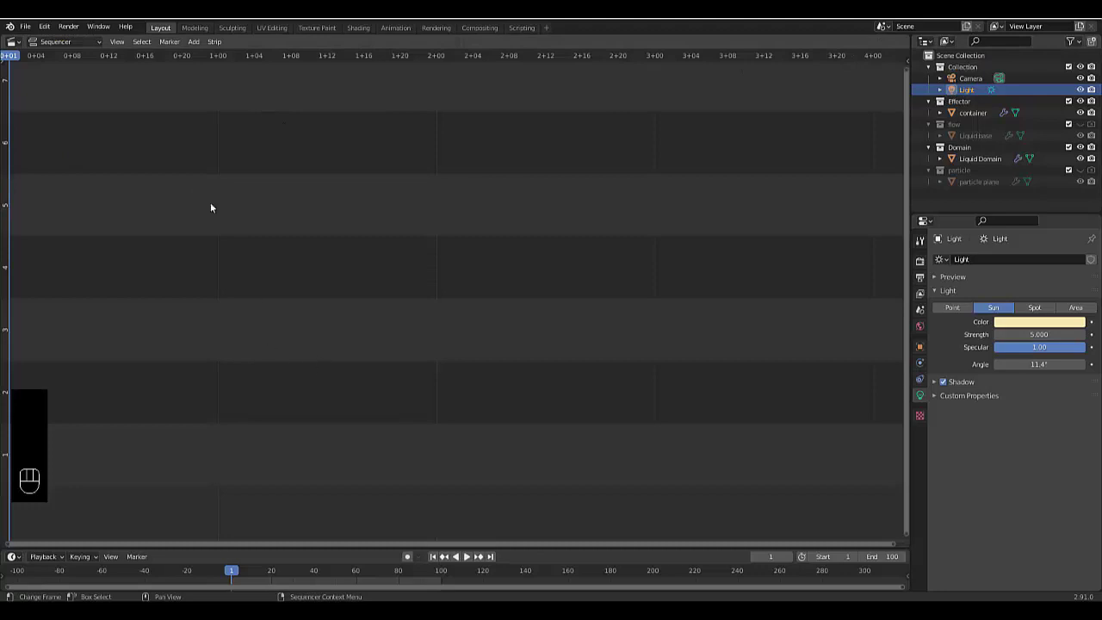
# Step: Start adding an image sequence strip to the sequencer and look through the Desktop folder for the rendered frames
pyautogui.click(193, 42)
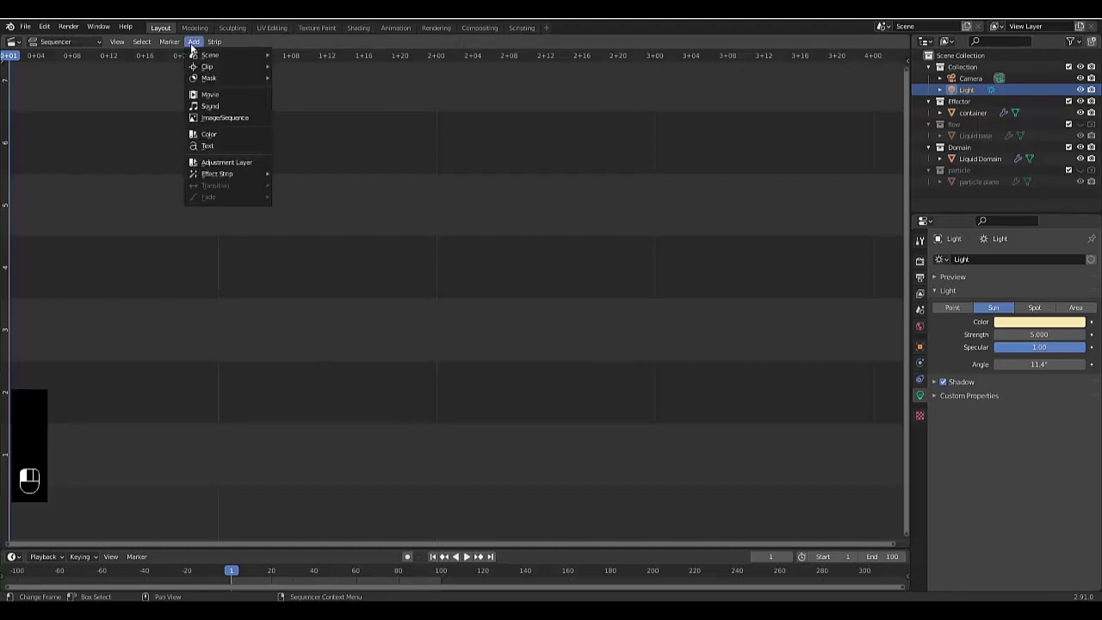
pyautogui.click(222, 119)
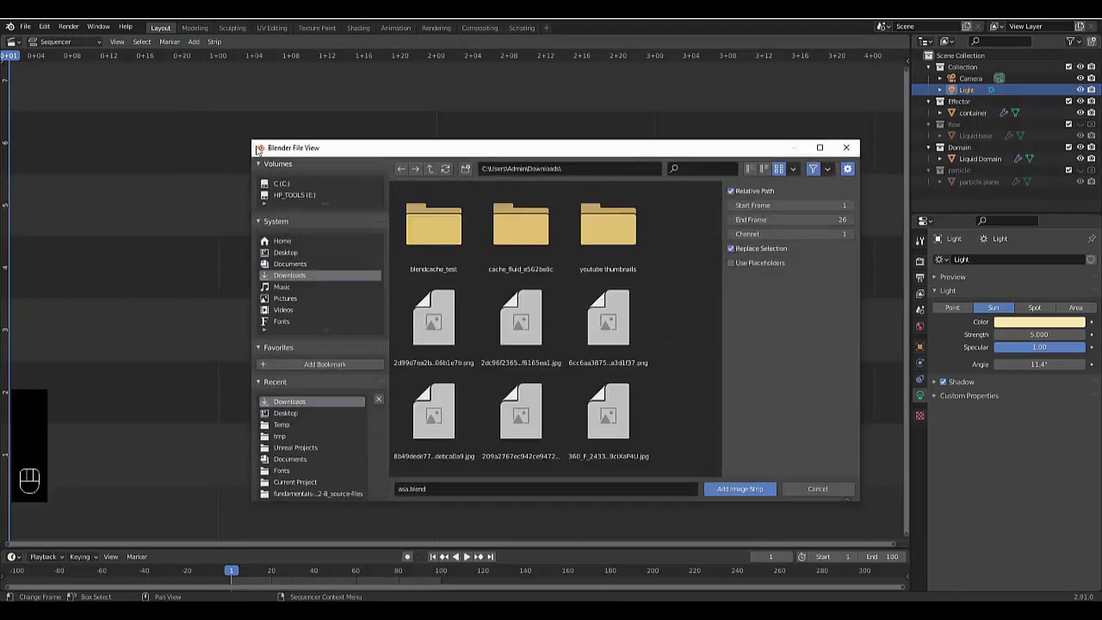
pyautogui.click(285, 252)
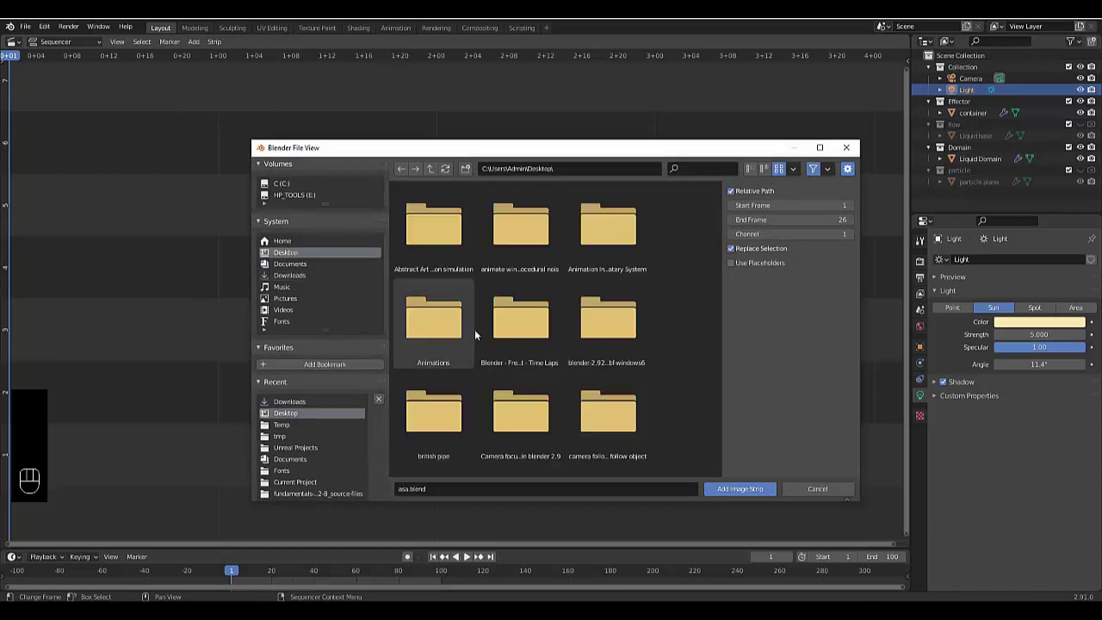
pyautogui.scroll(-3, 563, 389)
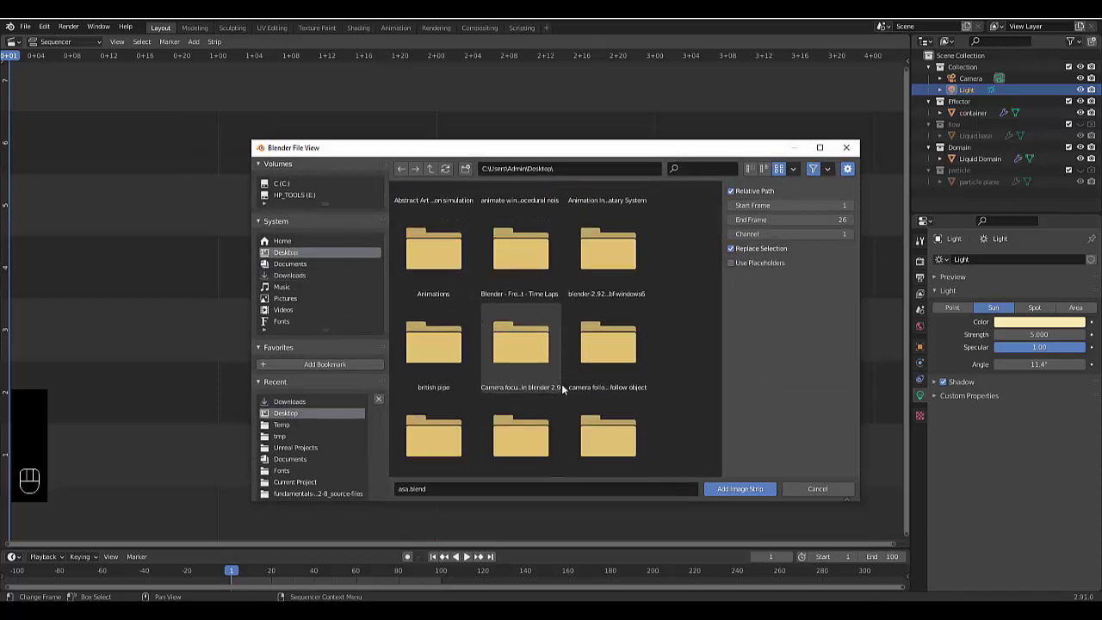
pyautogui.scroll(-5, 561, 383)
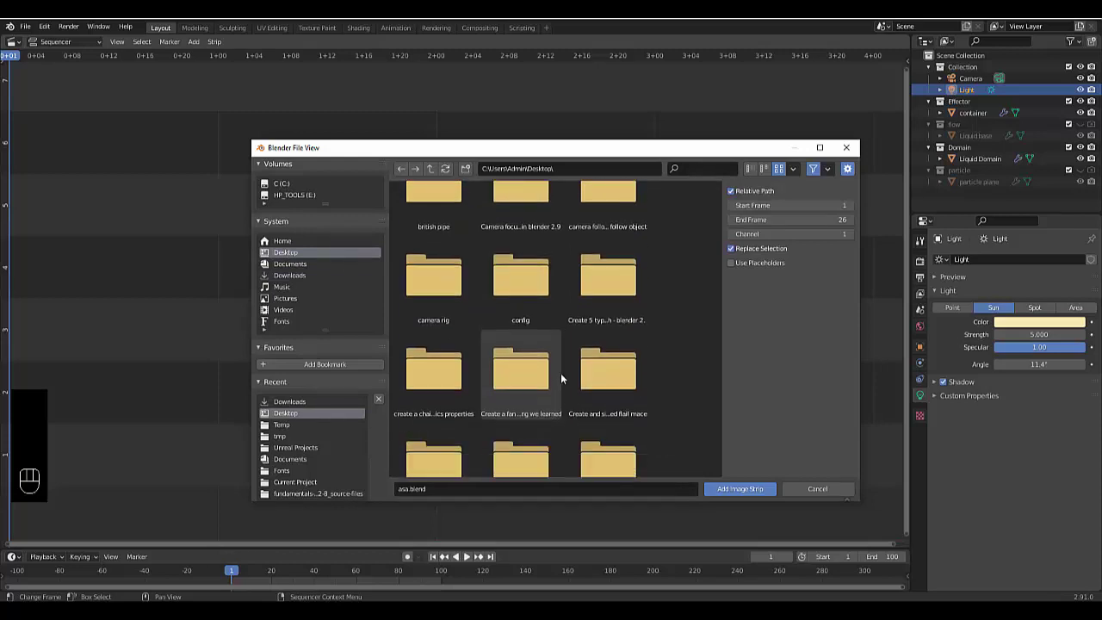
pyautogui.scroll(-8, 560, 373)
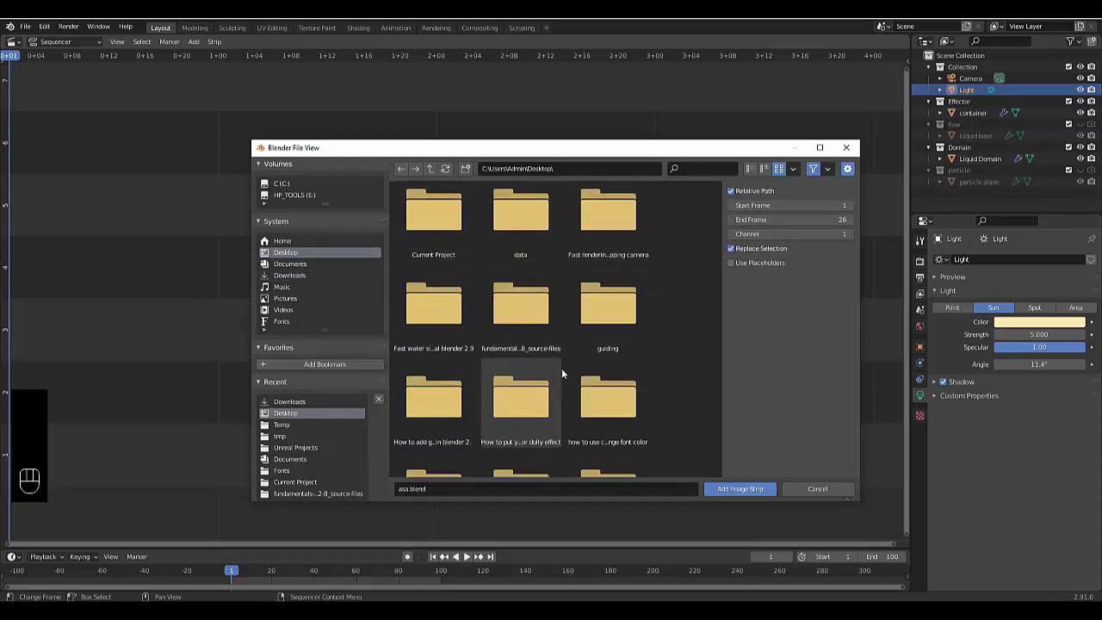
pyautogui.scroll(-8, 562, 368)
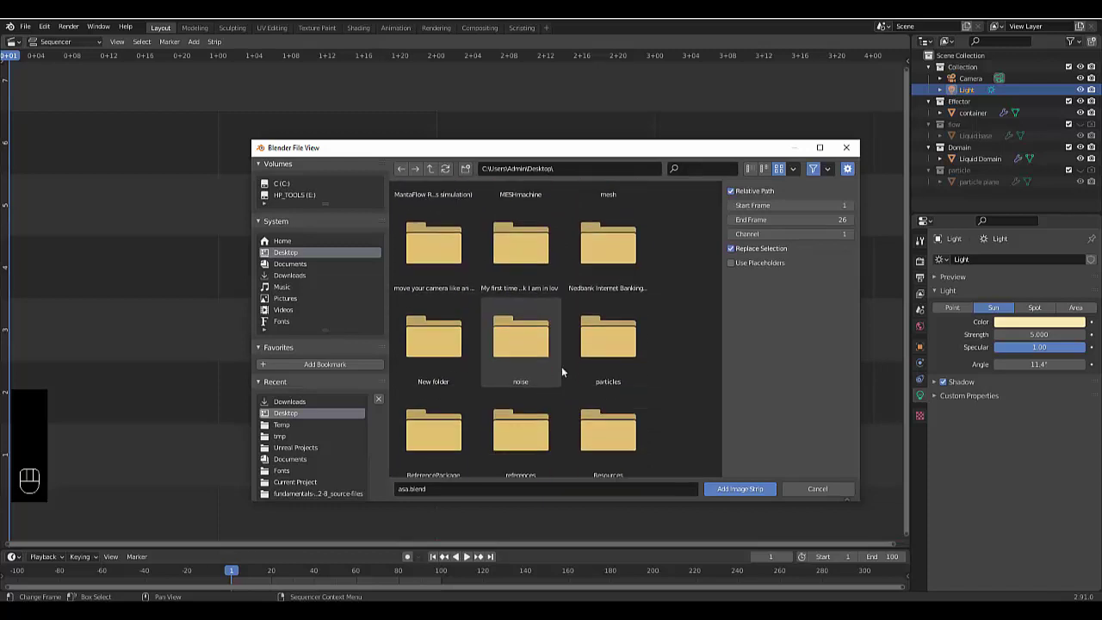
pyautogui.scroll(-9, 562, 364)
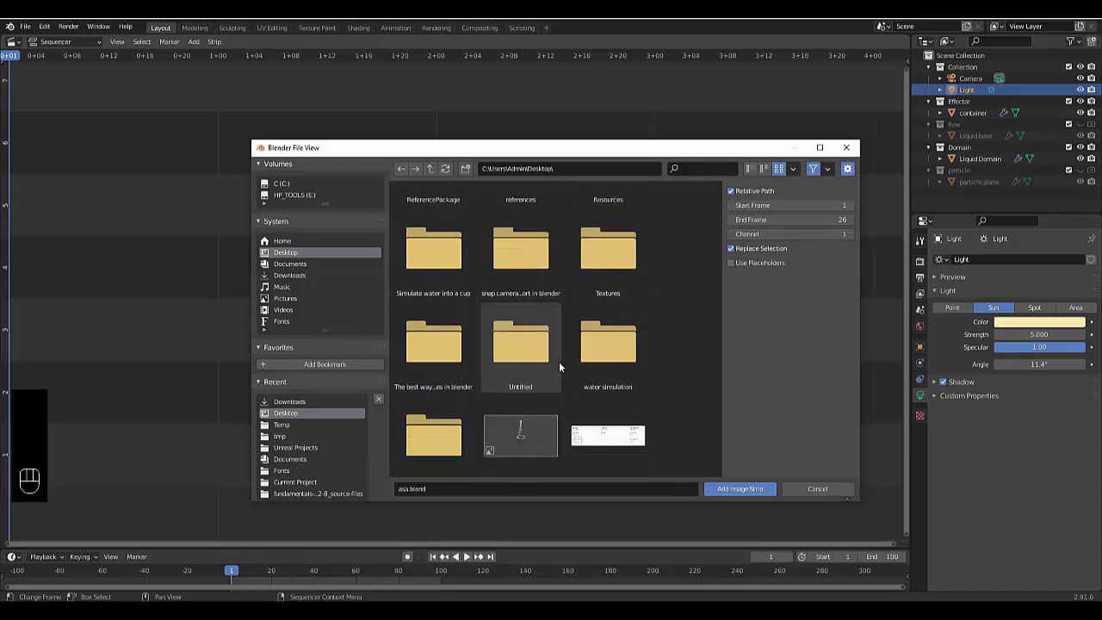
pyautogui.scroll(2, 558, 365)
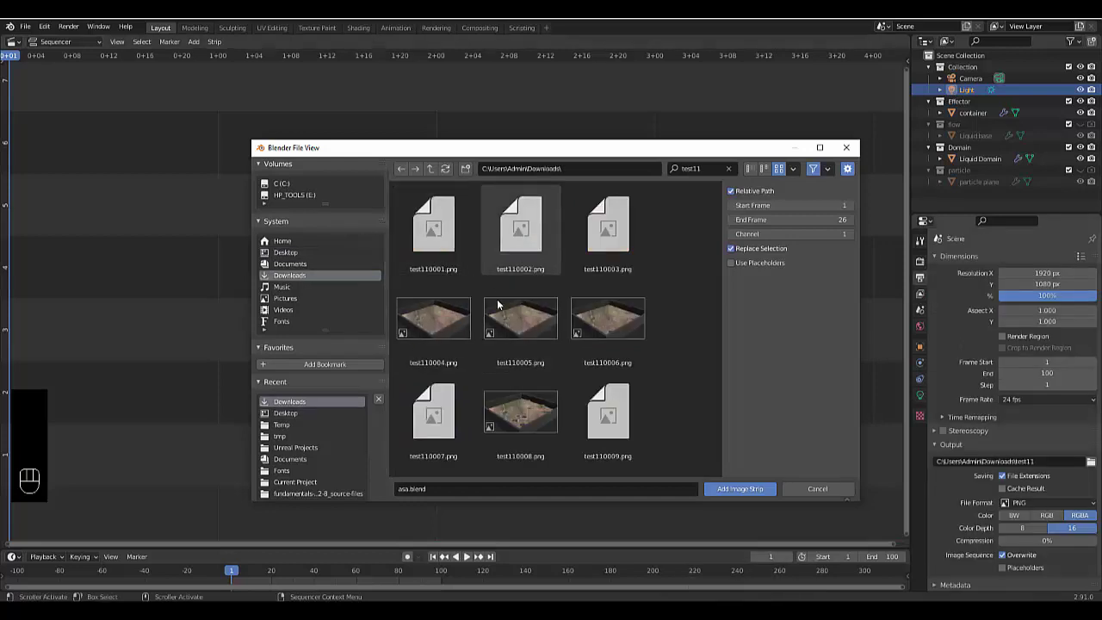
# Step: Add all rendered test11 PNG frames in Downloads, from test110001.png to the last one, as one image strip and fit it in view
pyautogui.click(432, 231)
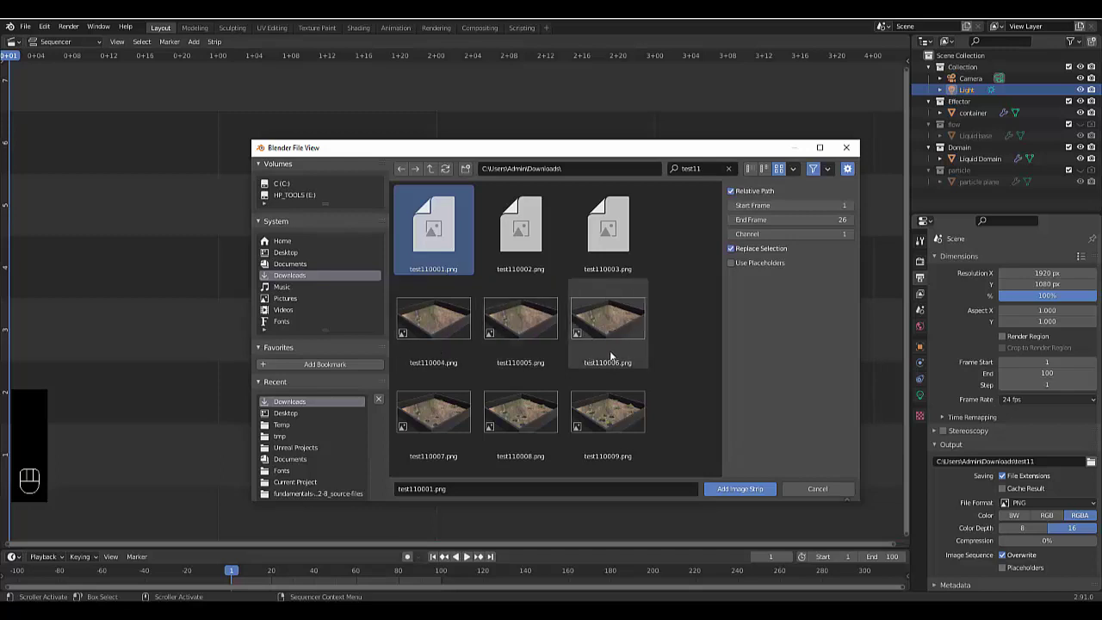
pyautogui.scroll(-3, 674, 341)
pyautogui.scroll(-2, 674, 341)
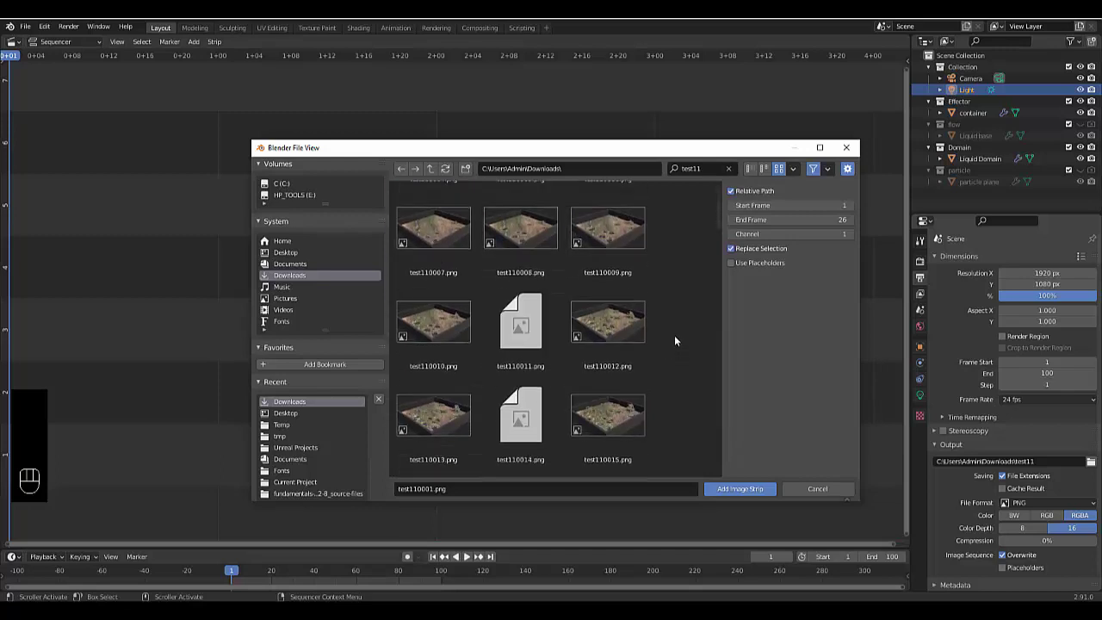
pyautogui.scroll(-1, 674, 341)
pyautogui.scroll(-9, 675, 341)
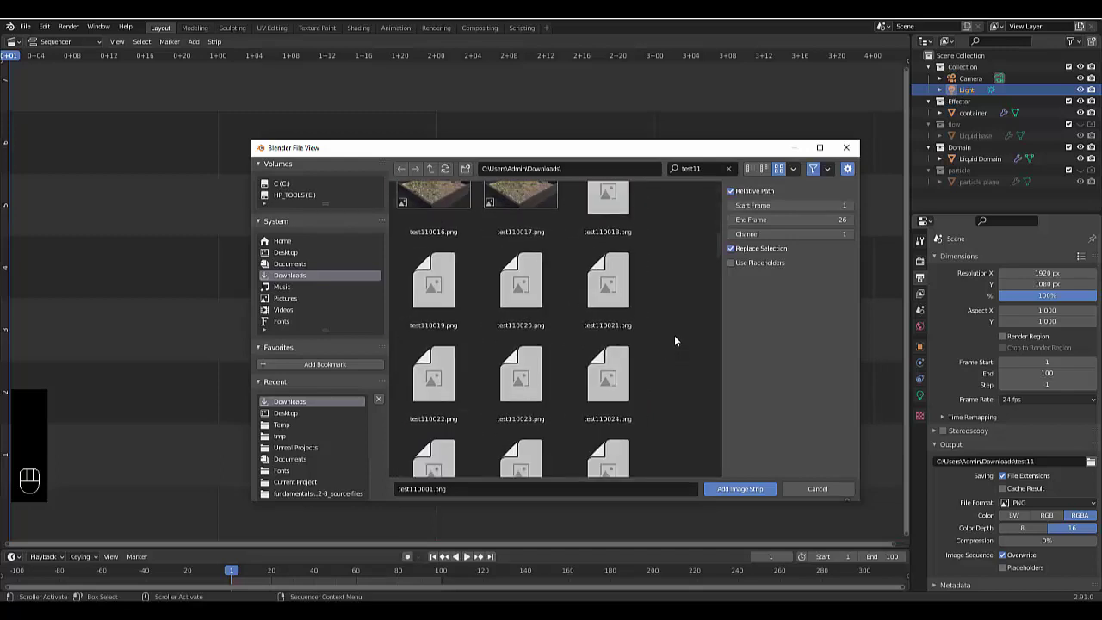
pyautogui.scroll(-2, 674, 341)
pyautogui.scroll(-3, 674, 341)
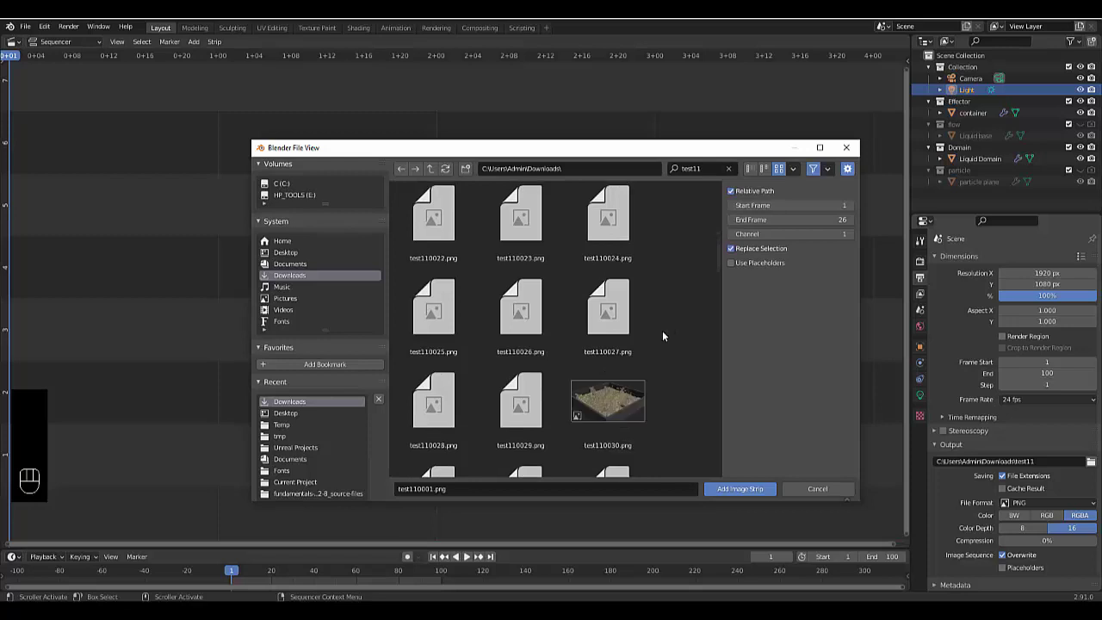
pyautogui.scroll(-18, 662, 345)
pyautogui.scroll(-3, 660, 382)
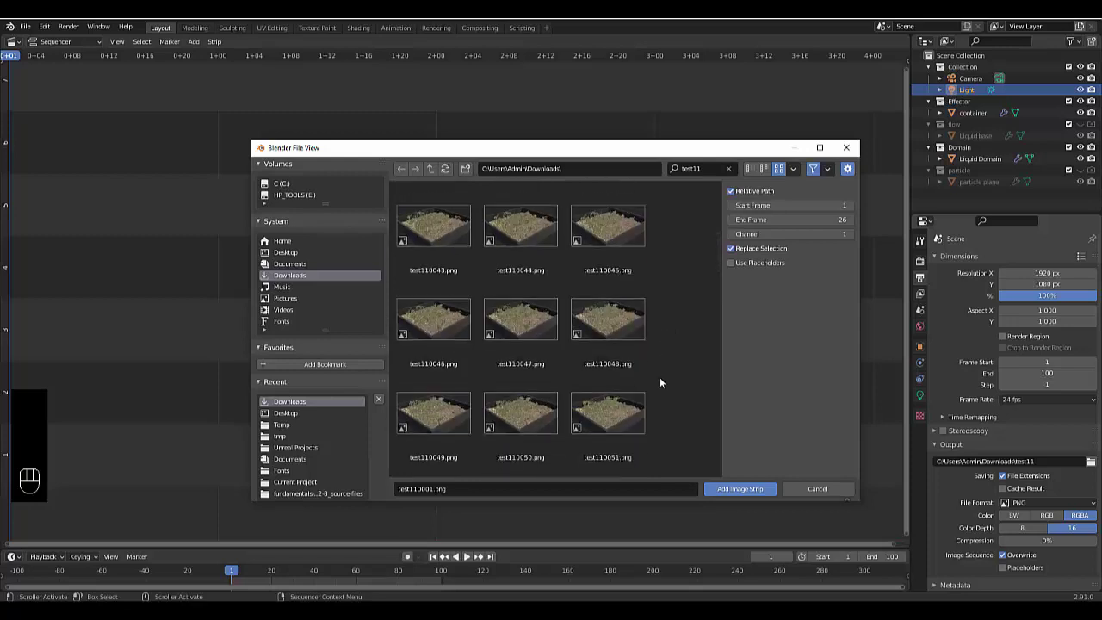
pyautogui.scroll(-2, 661, 382)
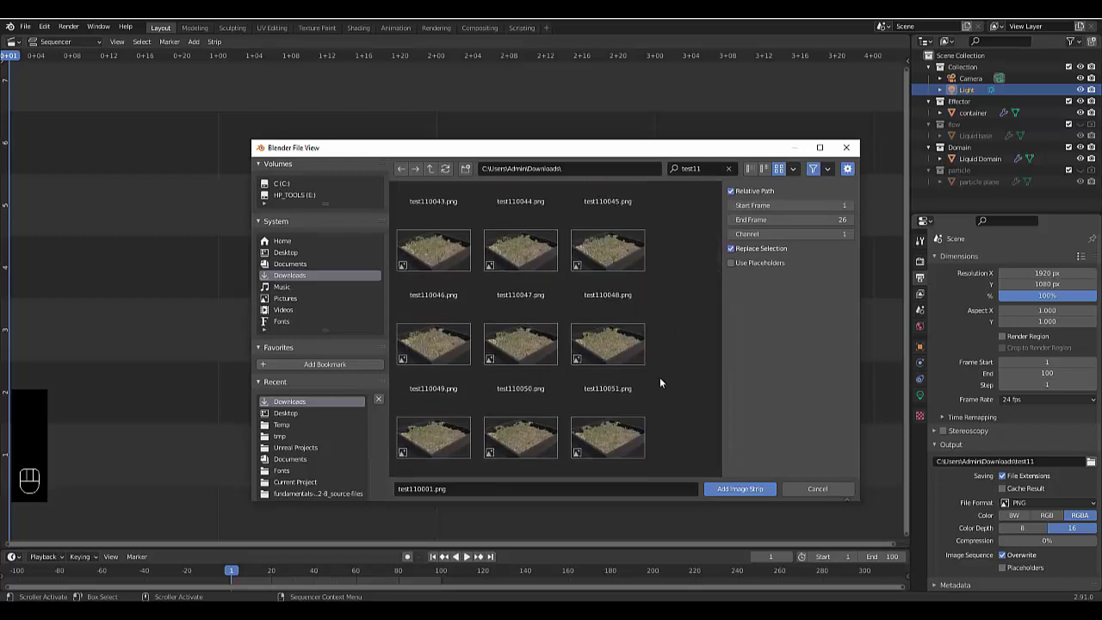
pyautogui.scroll(-6, 660, 377)
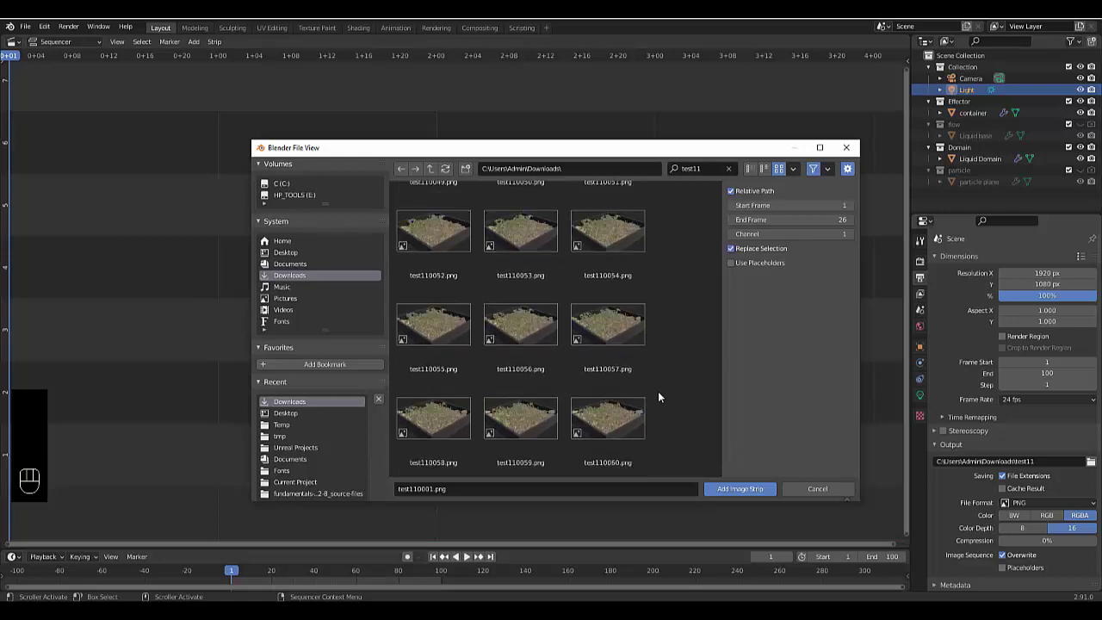
pyautogui.scroll(-12, 658, 397)
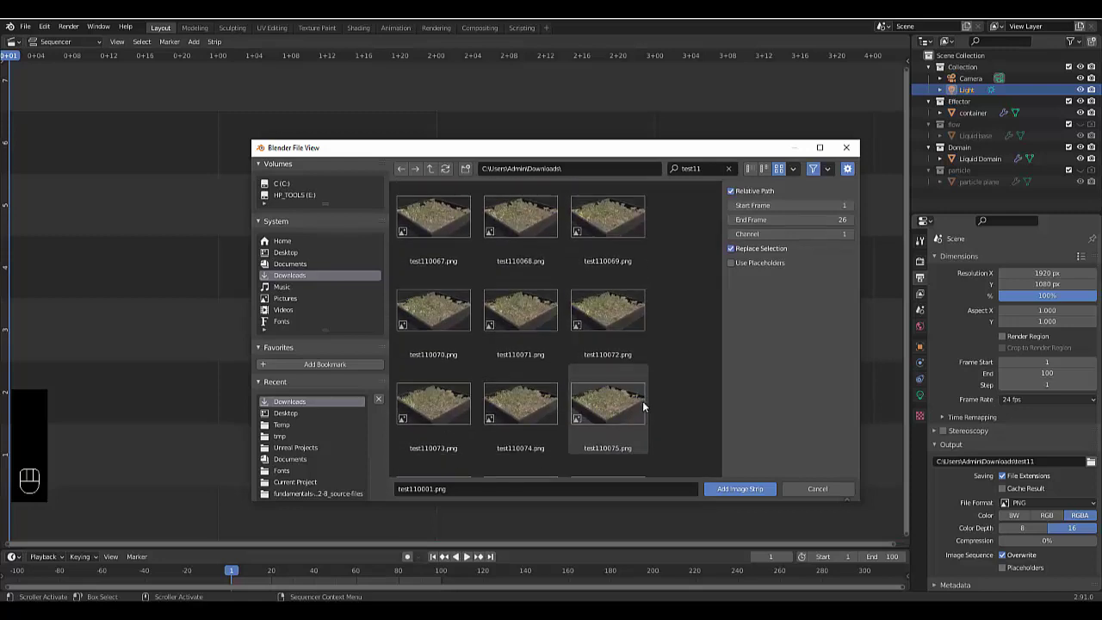
pyautogui.scroll(-10, 642, 401)
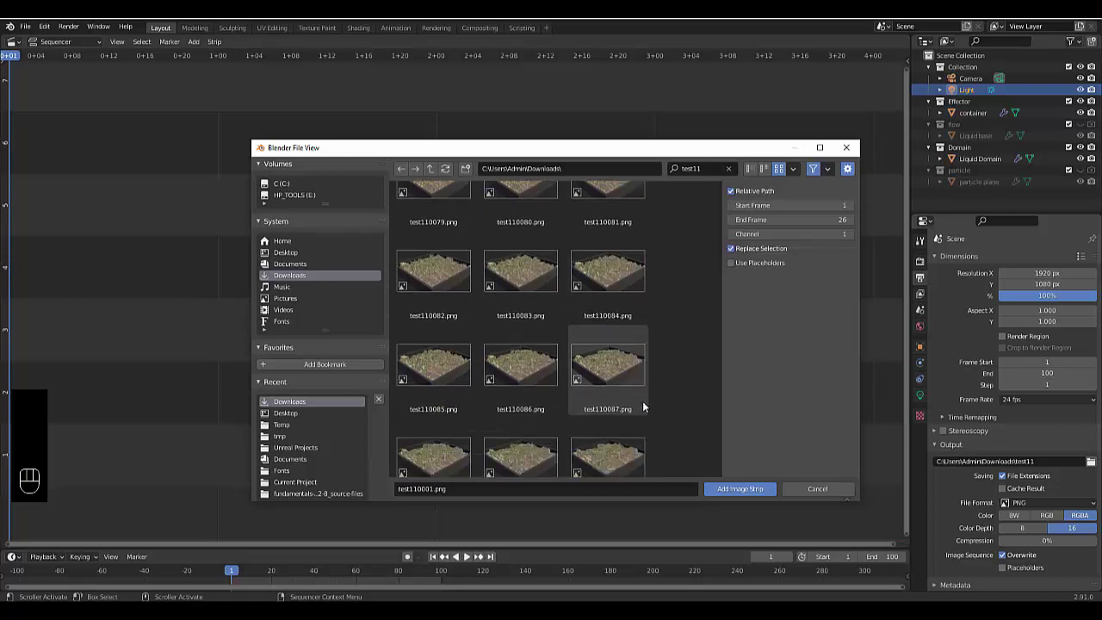
pyautogui.scroll(-7, 642, 408)
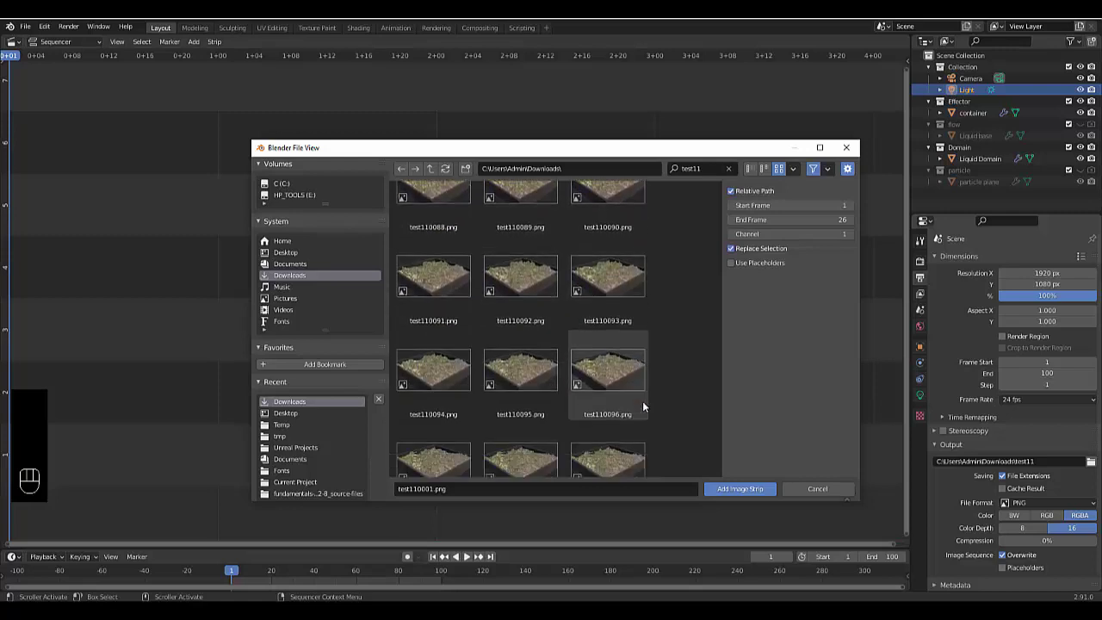
pyautogui.scroll(-3, 642, 404)
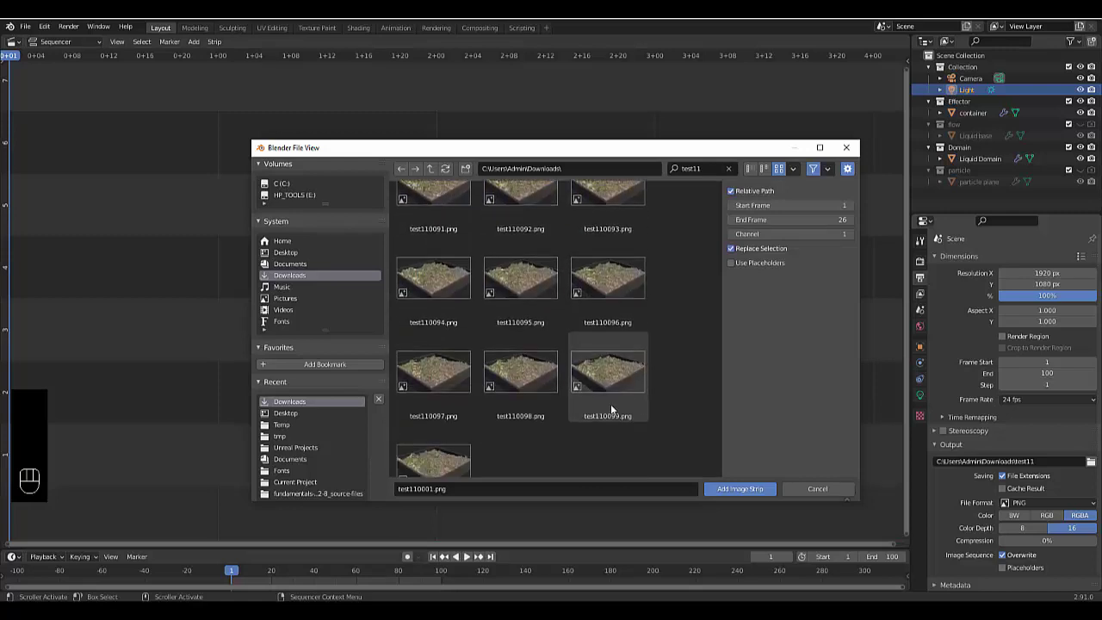
pyautogui.keyDown('shift'); pyautogui.click(445, 459); pyautogui.keyUp('shift')
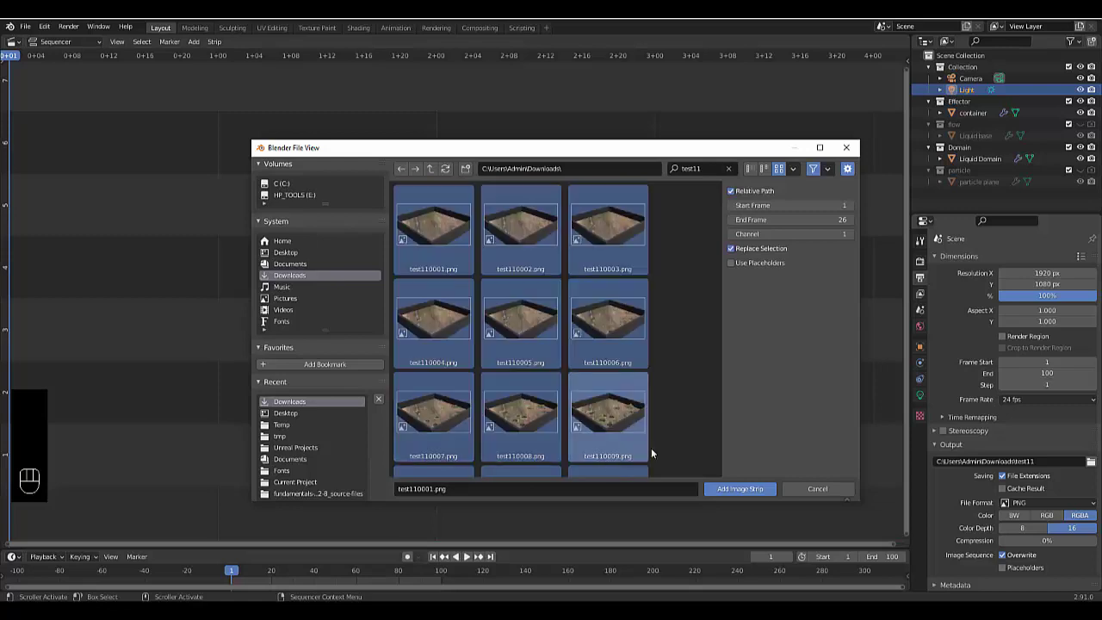
pyautogui.click(743, 493)
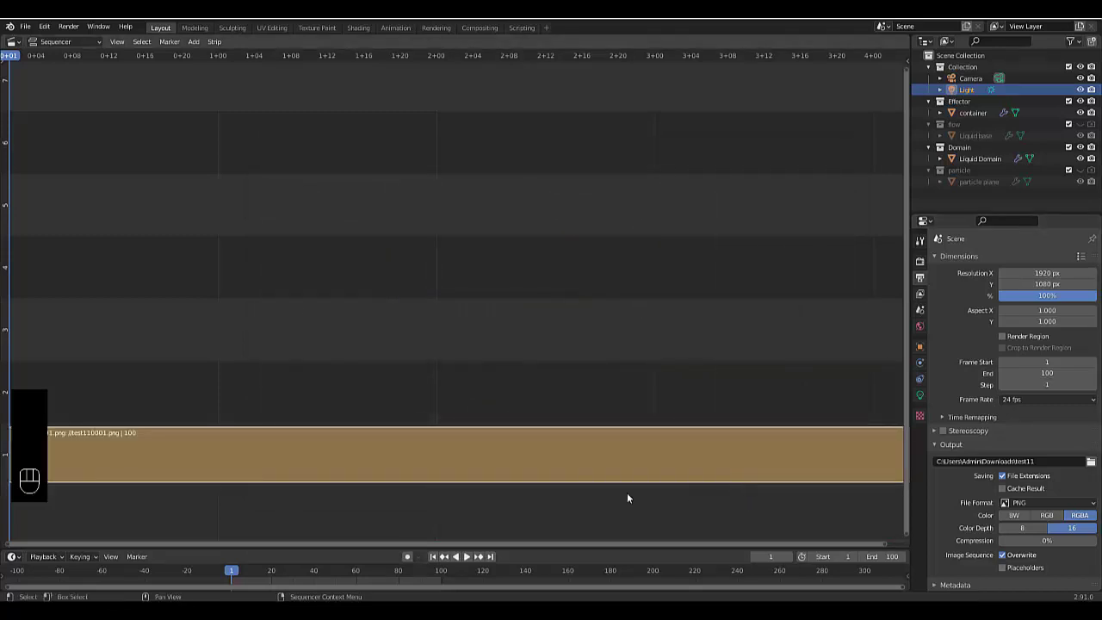
pyautogui.press('Home')
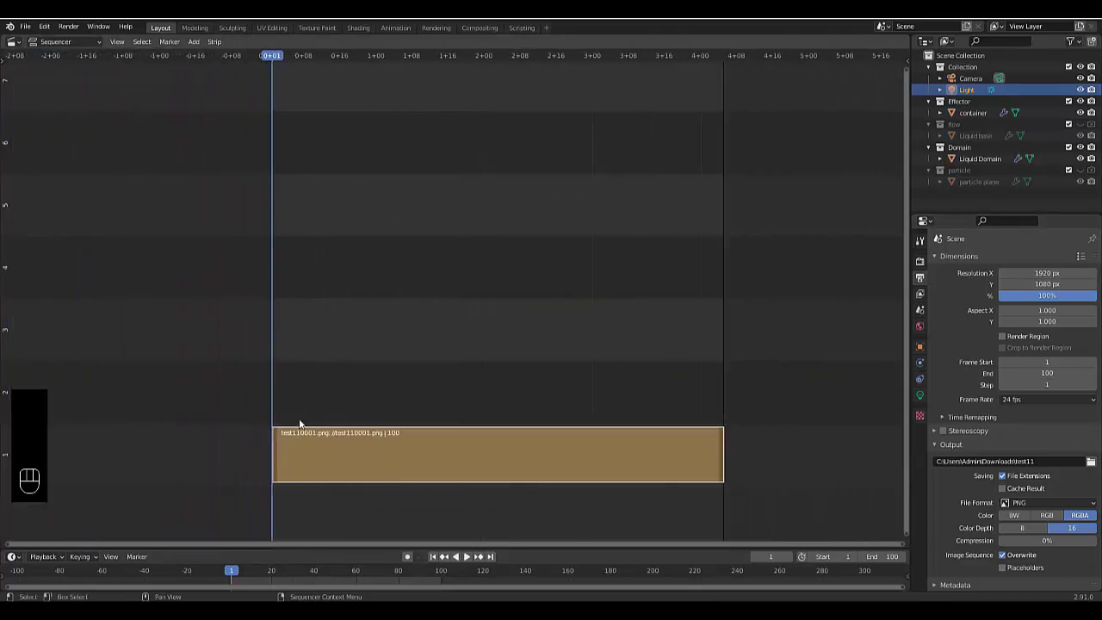
pyautogui.scroll(1, 300, 423)
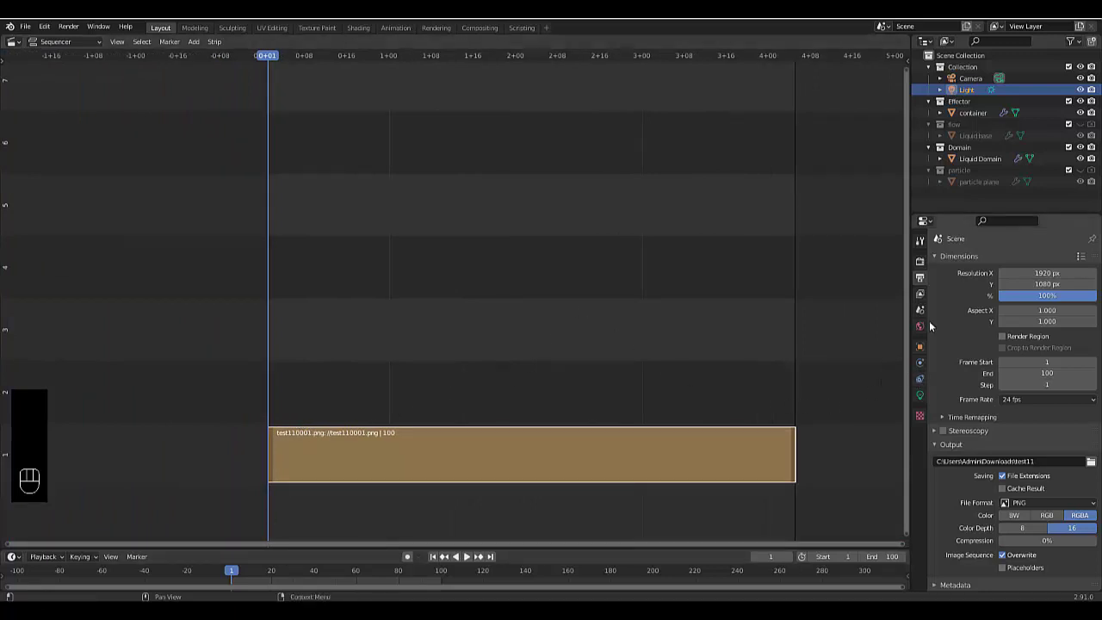
# Step: Set the output file format to FFmpeg video and the output path to test11 in the Desktop folder
pyautogui.click(1057, 503)
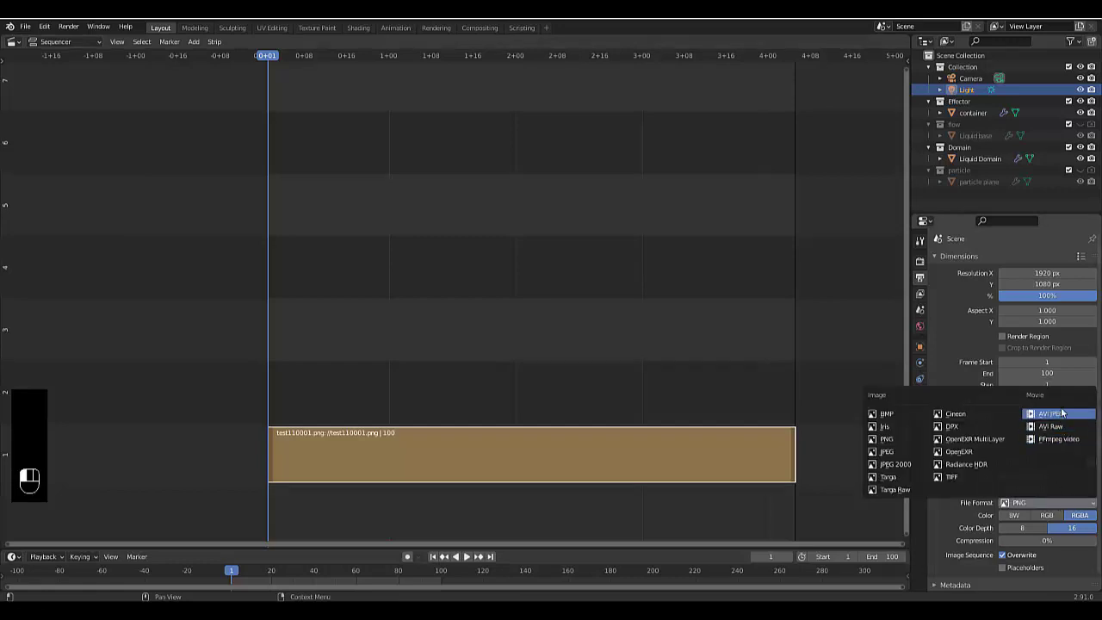
pyautogui.click(1058, 439)
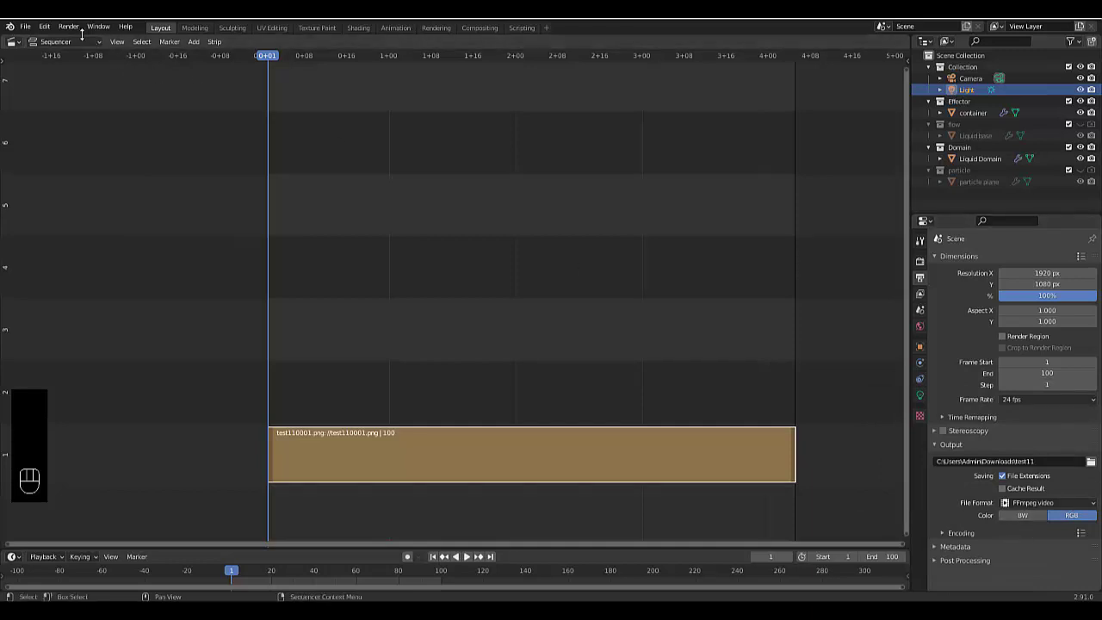
pyautogui.click(1090, 463)
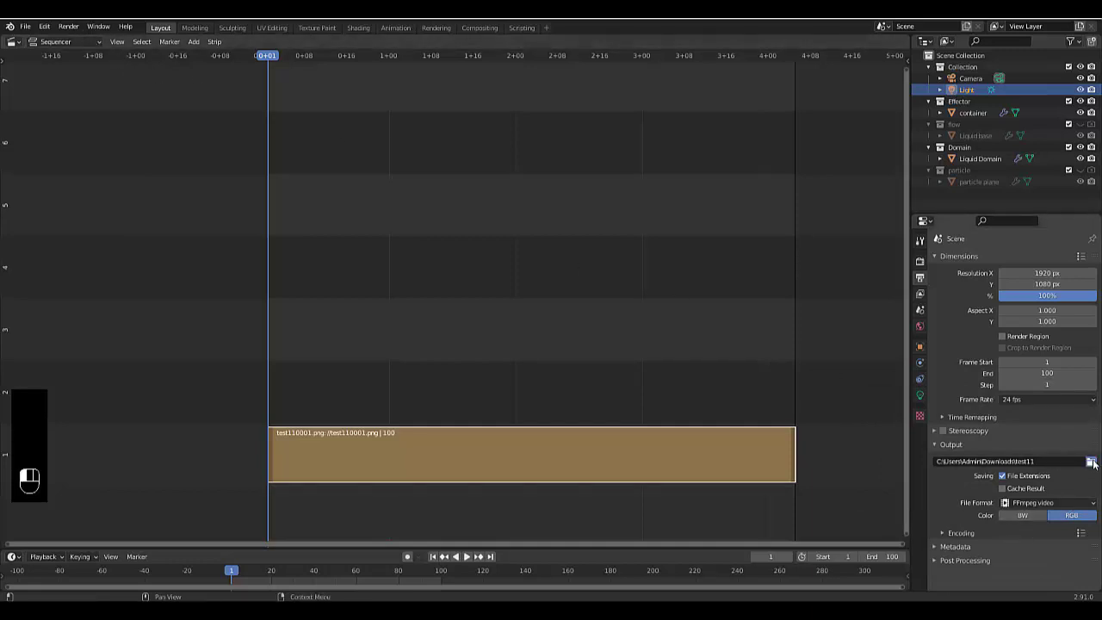
pyautogui.click(286, 243)
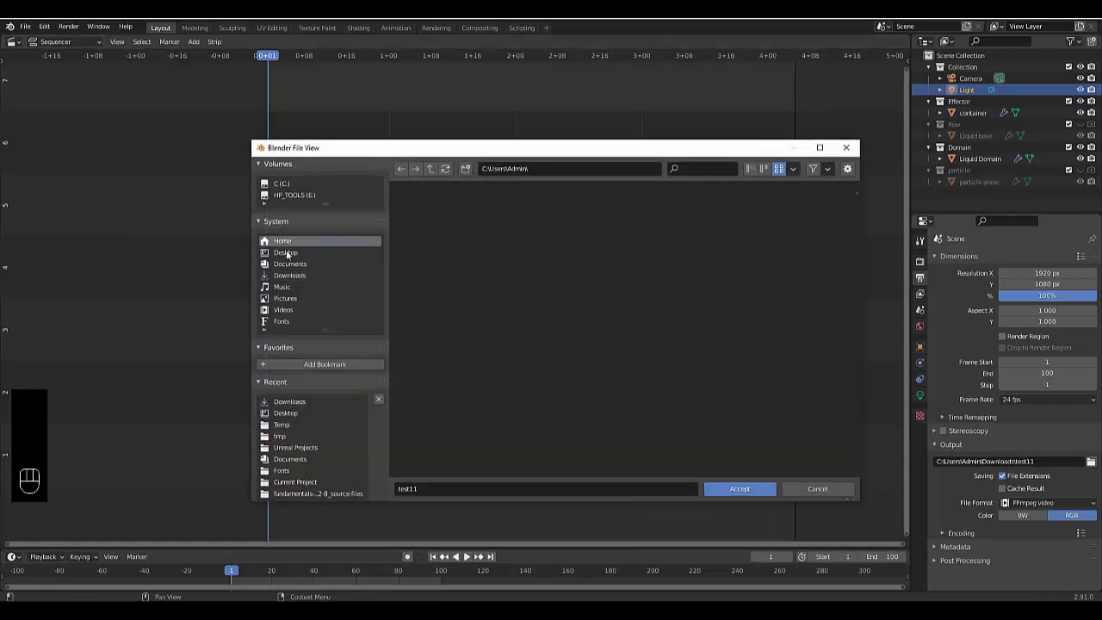
pyautogui.click(286, 253)
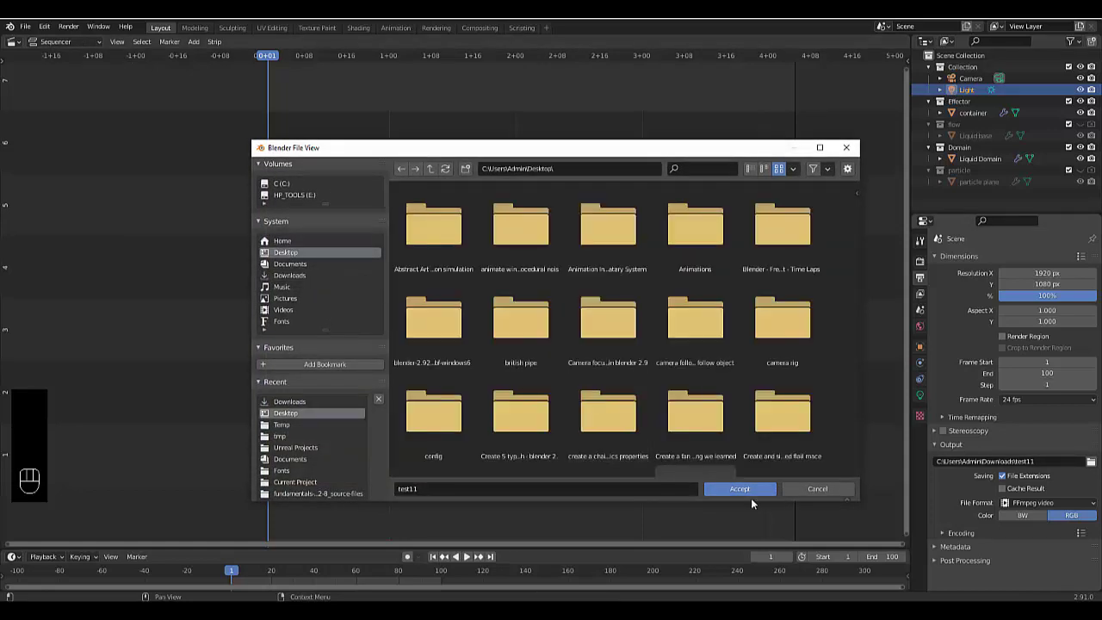
pyautogui.click(738, 488)
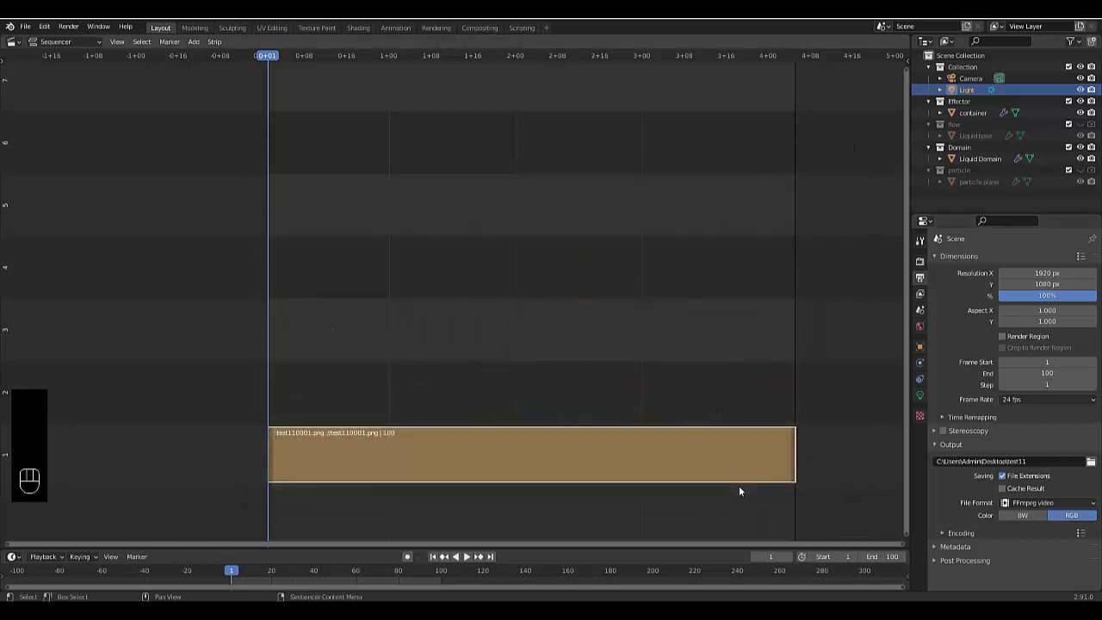
pyautogui.click(68, 26)
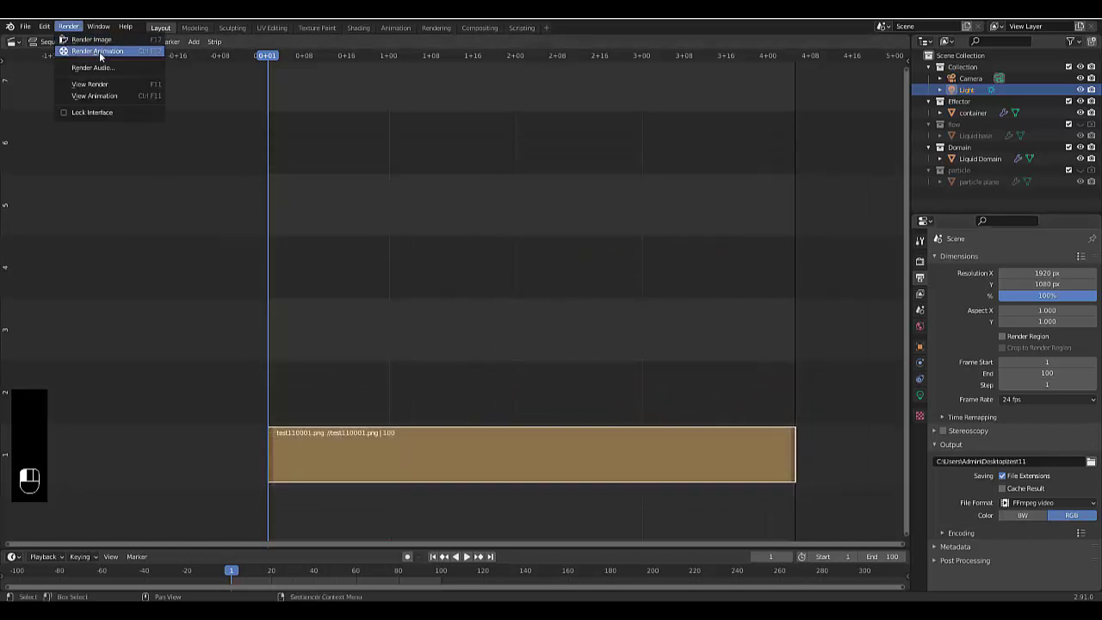
pyautogui.click(99, 52)
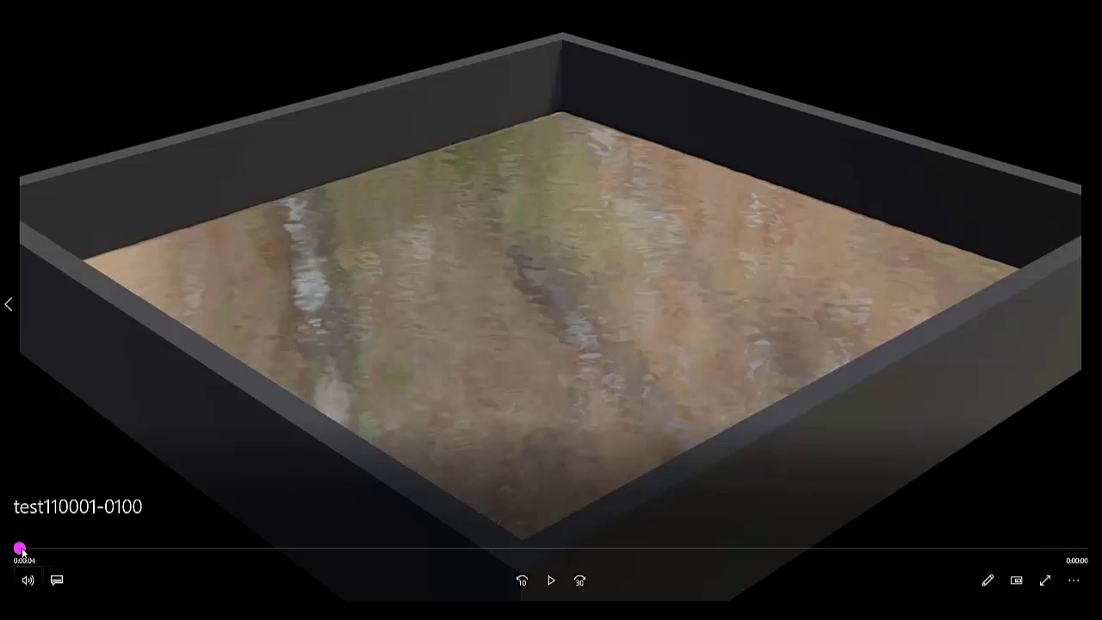
pyautogui.moveTo(20, 549); pyautogui.dragTo(710, 551)
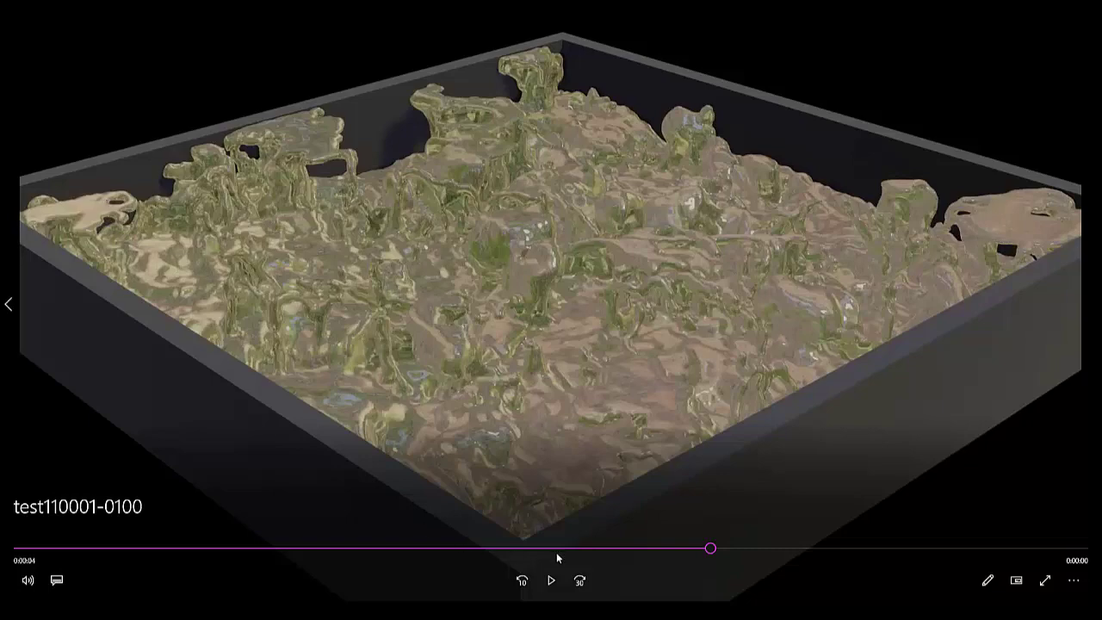
pyautogui.moveTo(714, 557); pyautogui.dragTo(17, 555)
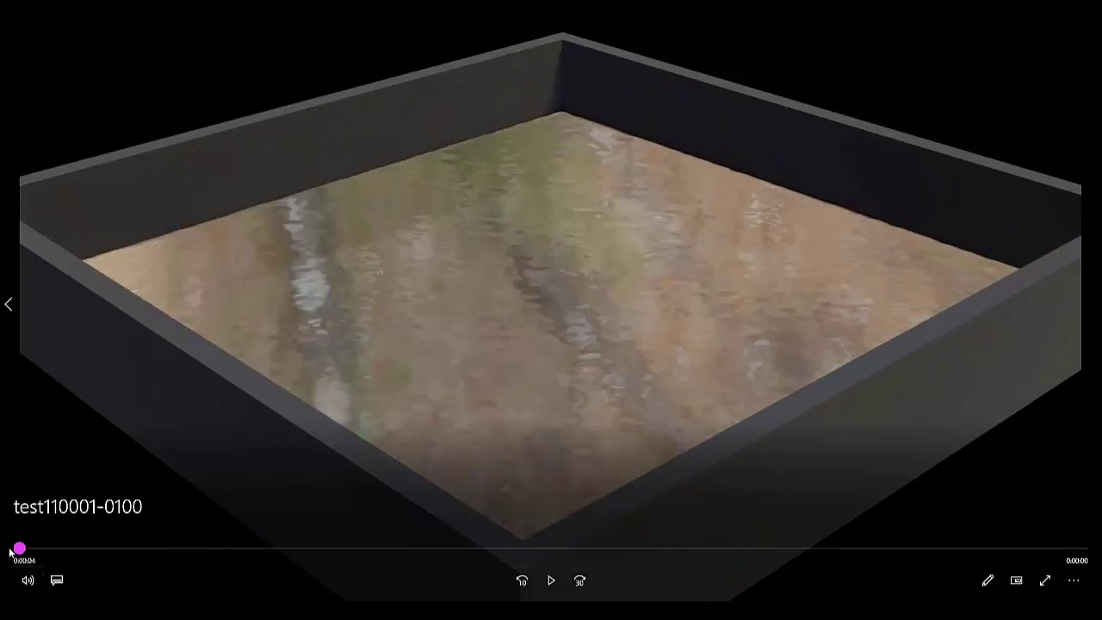
pyautogui.click(551, 580)
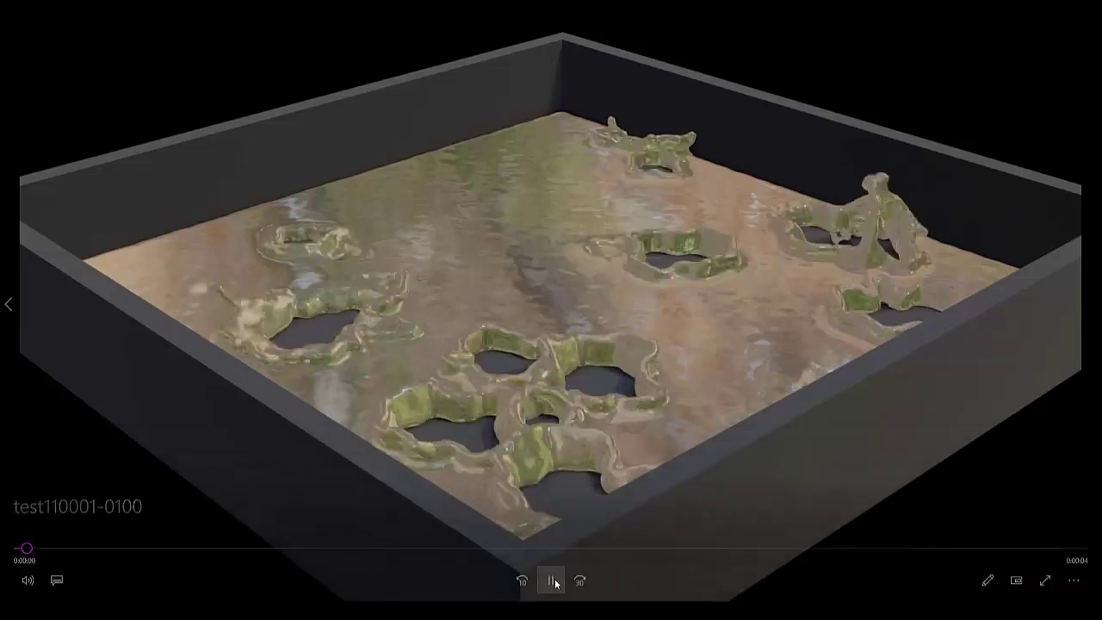